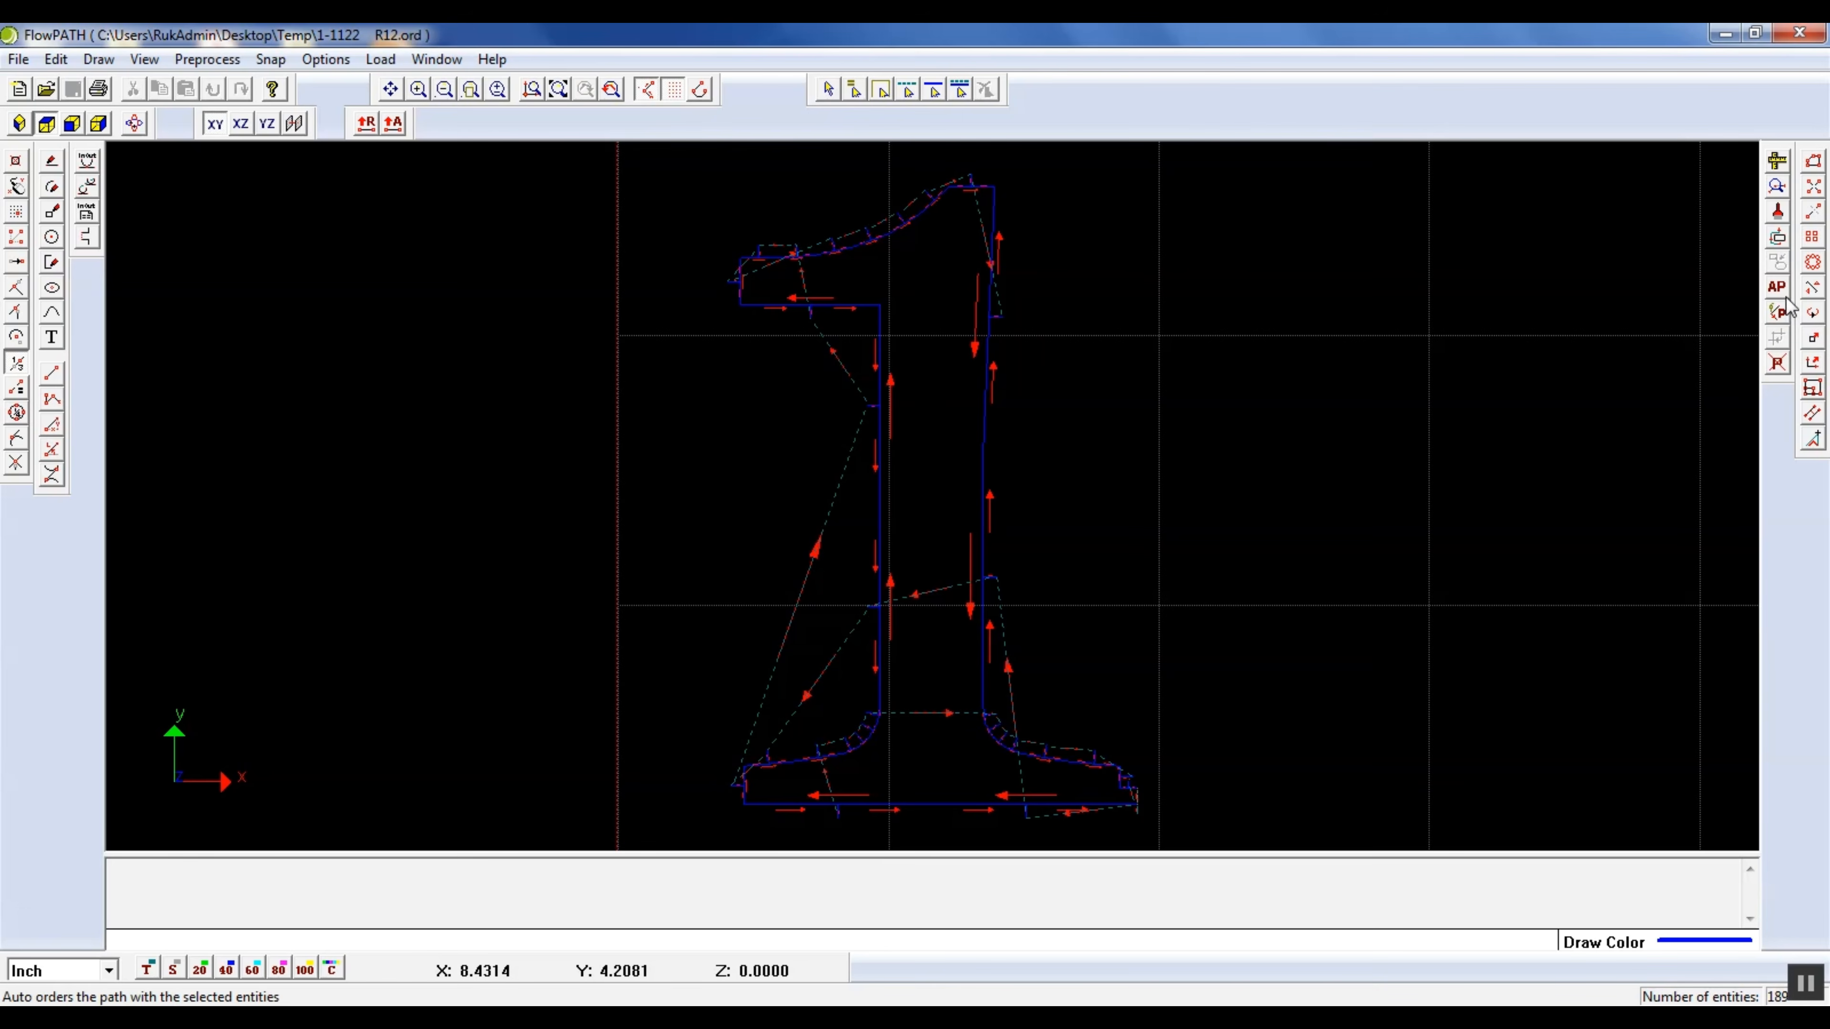
Cancel the ordered path on the numeral 1 and delete all of its traverse lines
{"action": "left_click", "coordinate": [1778, 366]}
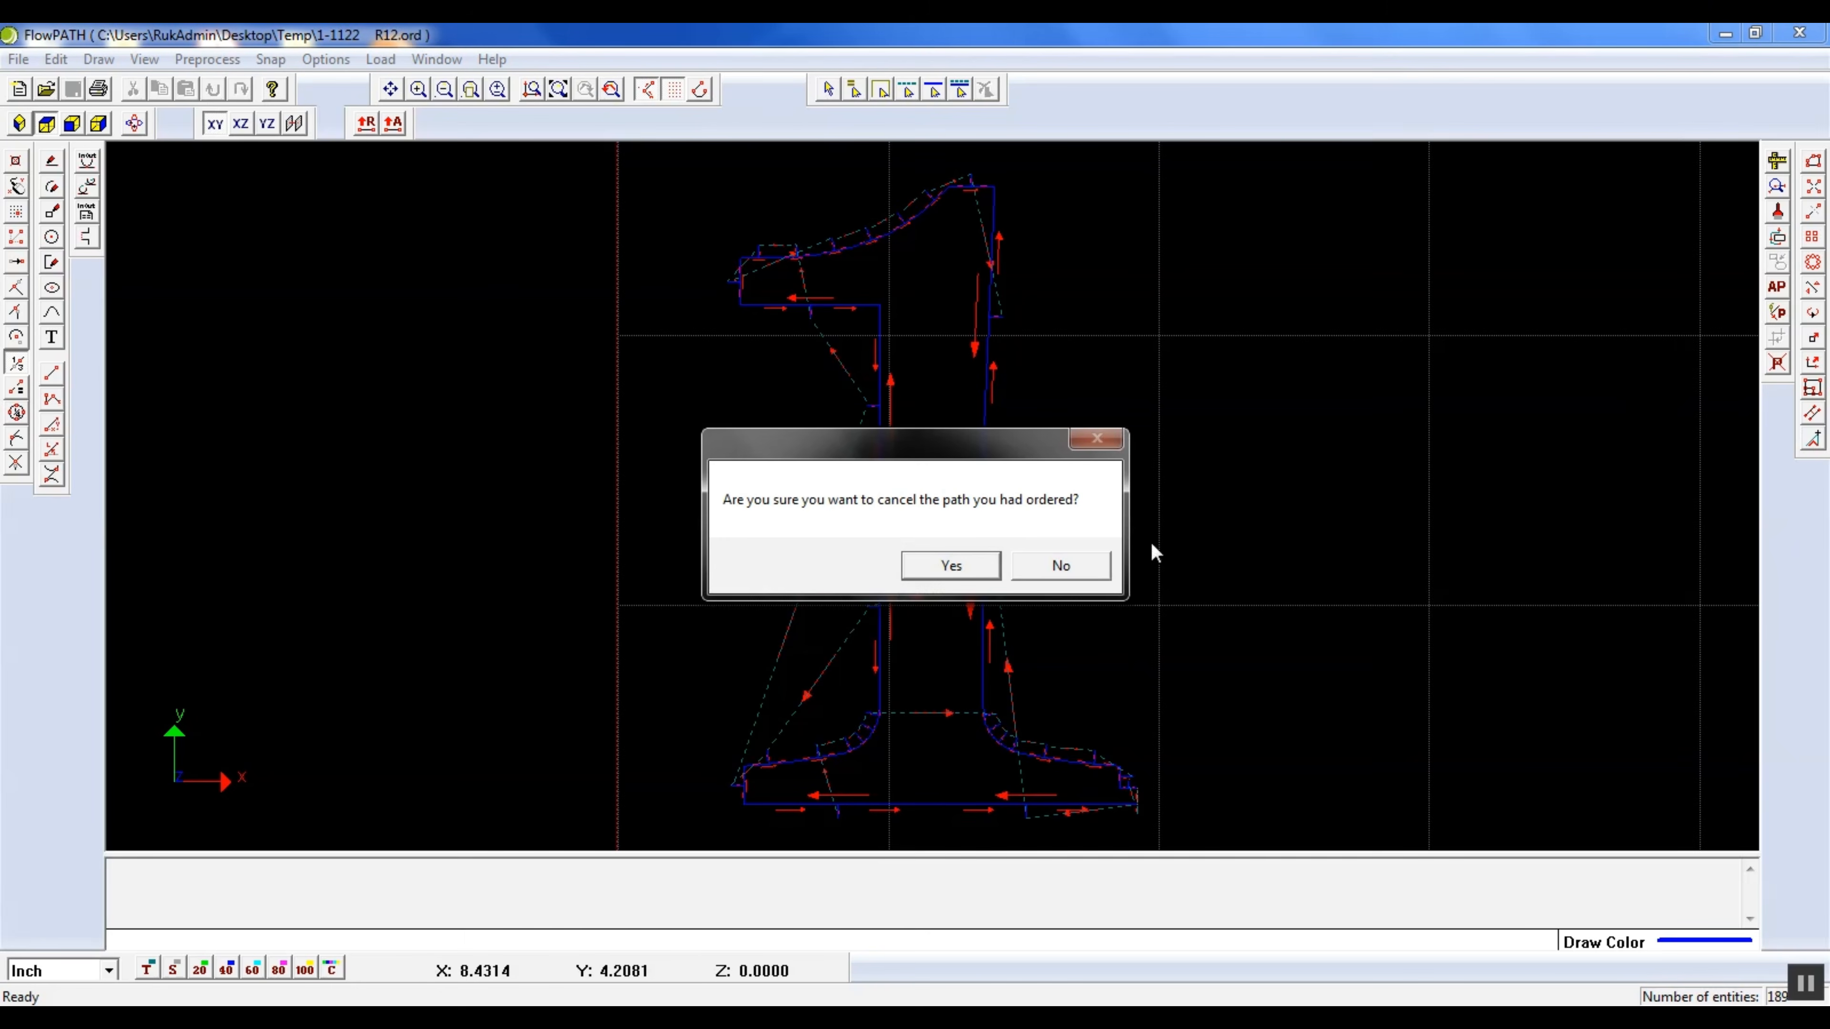
{"action": "left_click", "coordinate": [953, 567]}
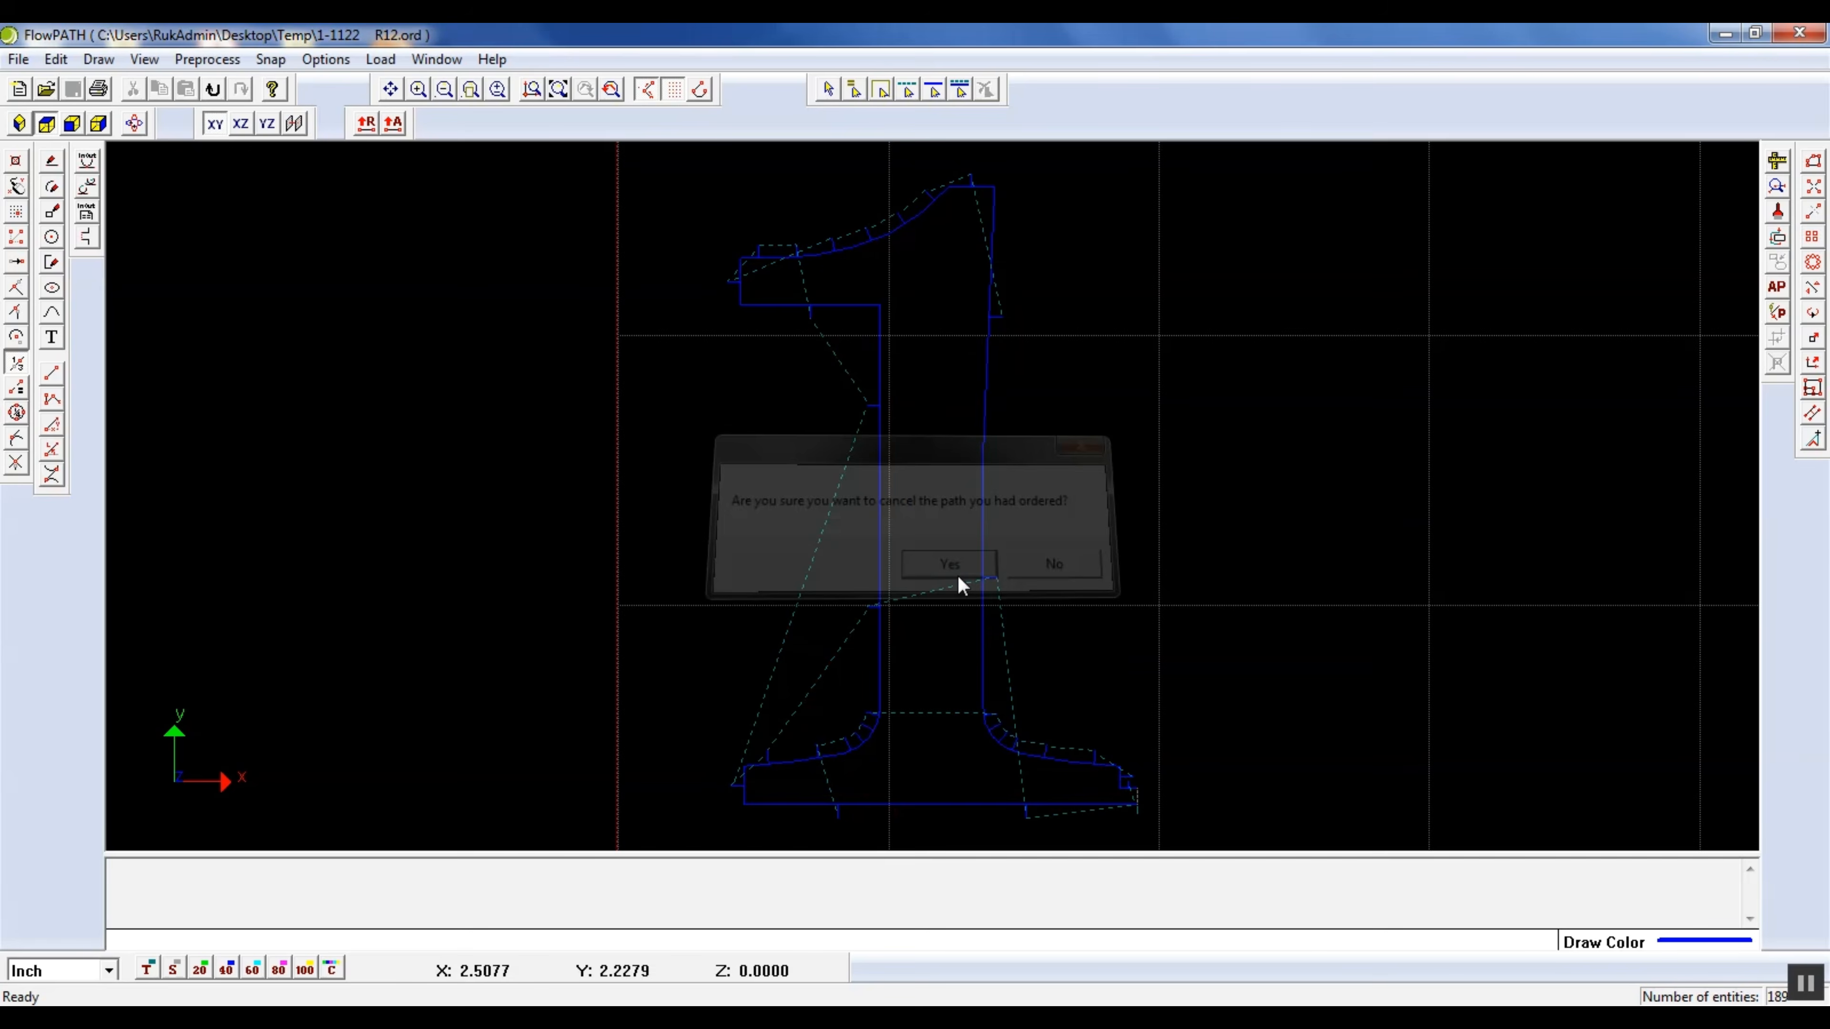
{"action": "left_click", "coordinate": [910, 93]}
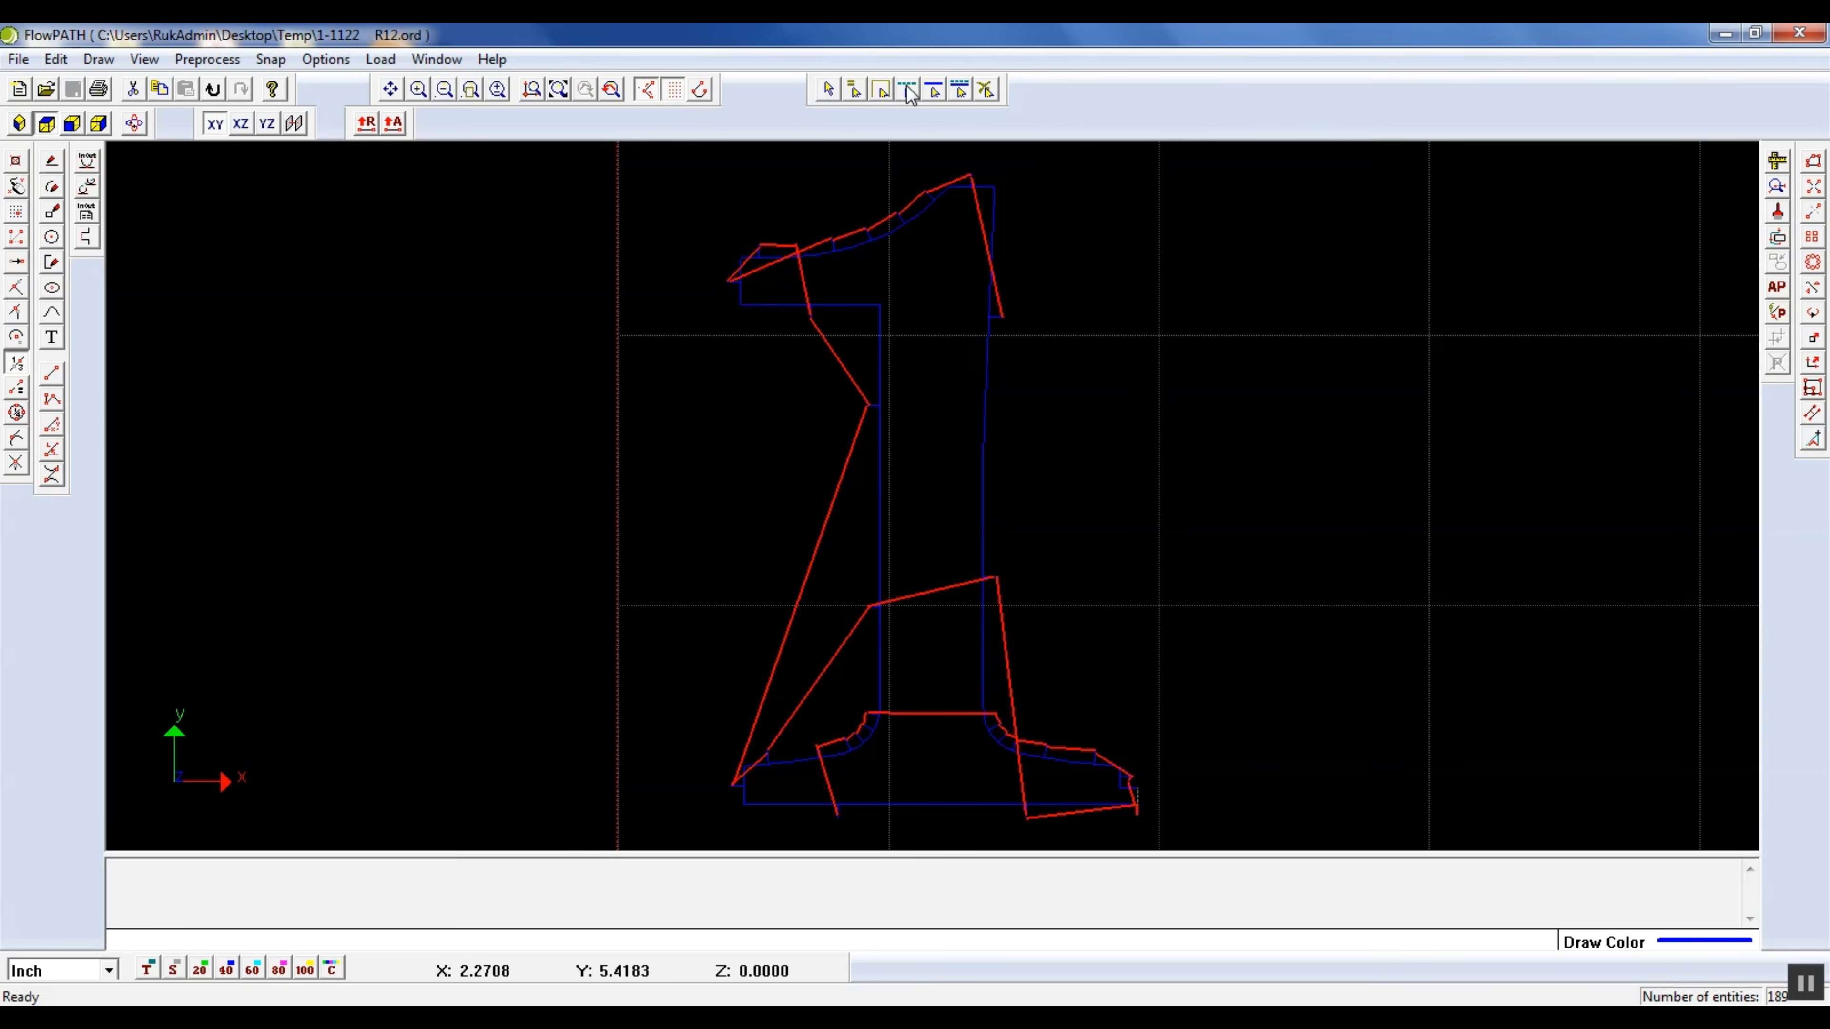
{"action": "key", "text": "Delete"}
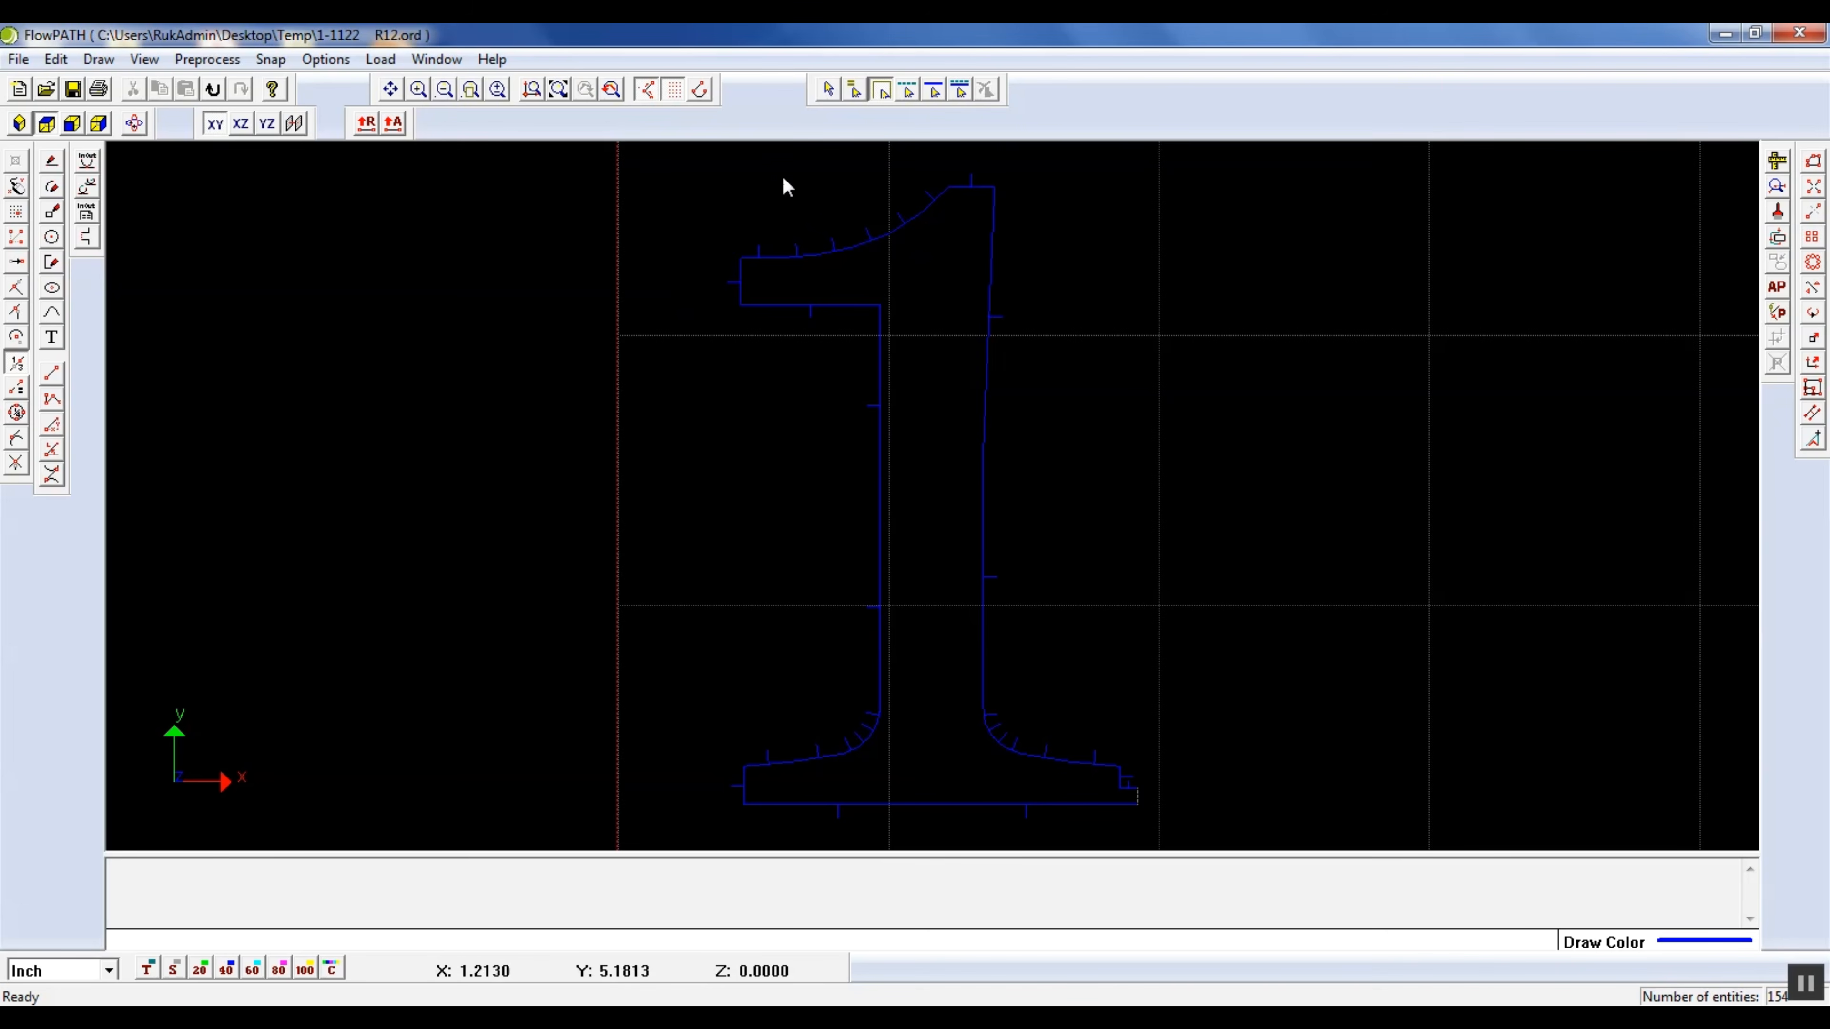
Delete the short lead lines around the flag's left end and along the start of its curved top edge
{"action": "left_click", "coordinate": [821, 93]}
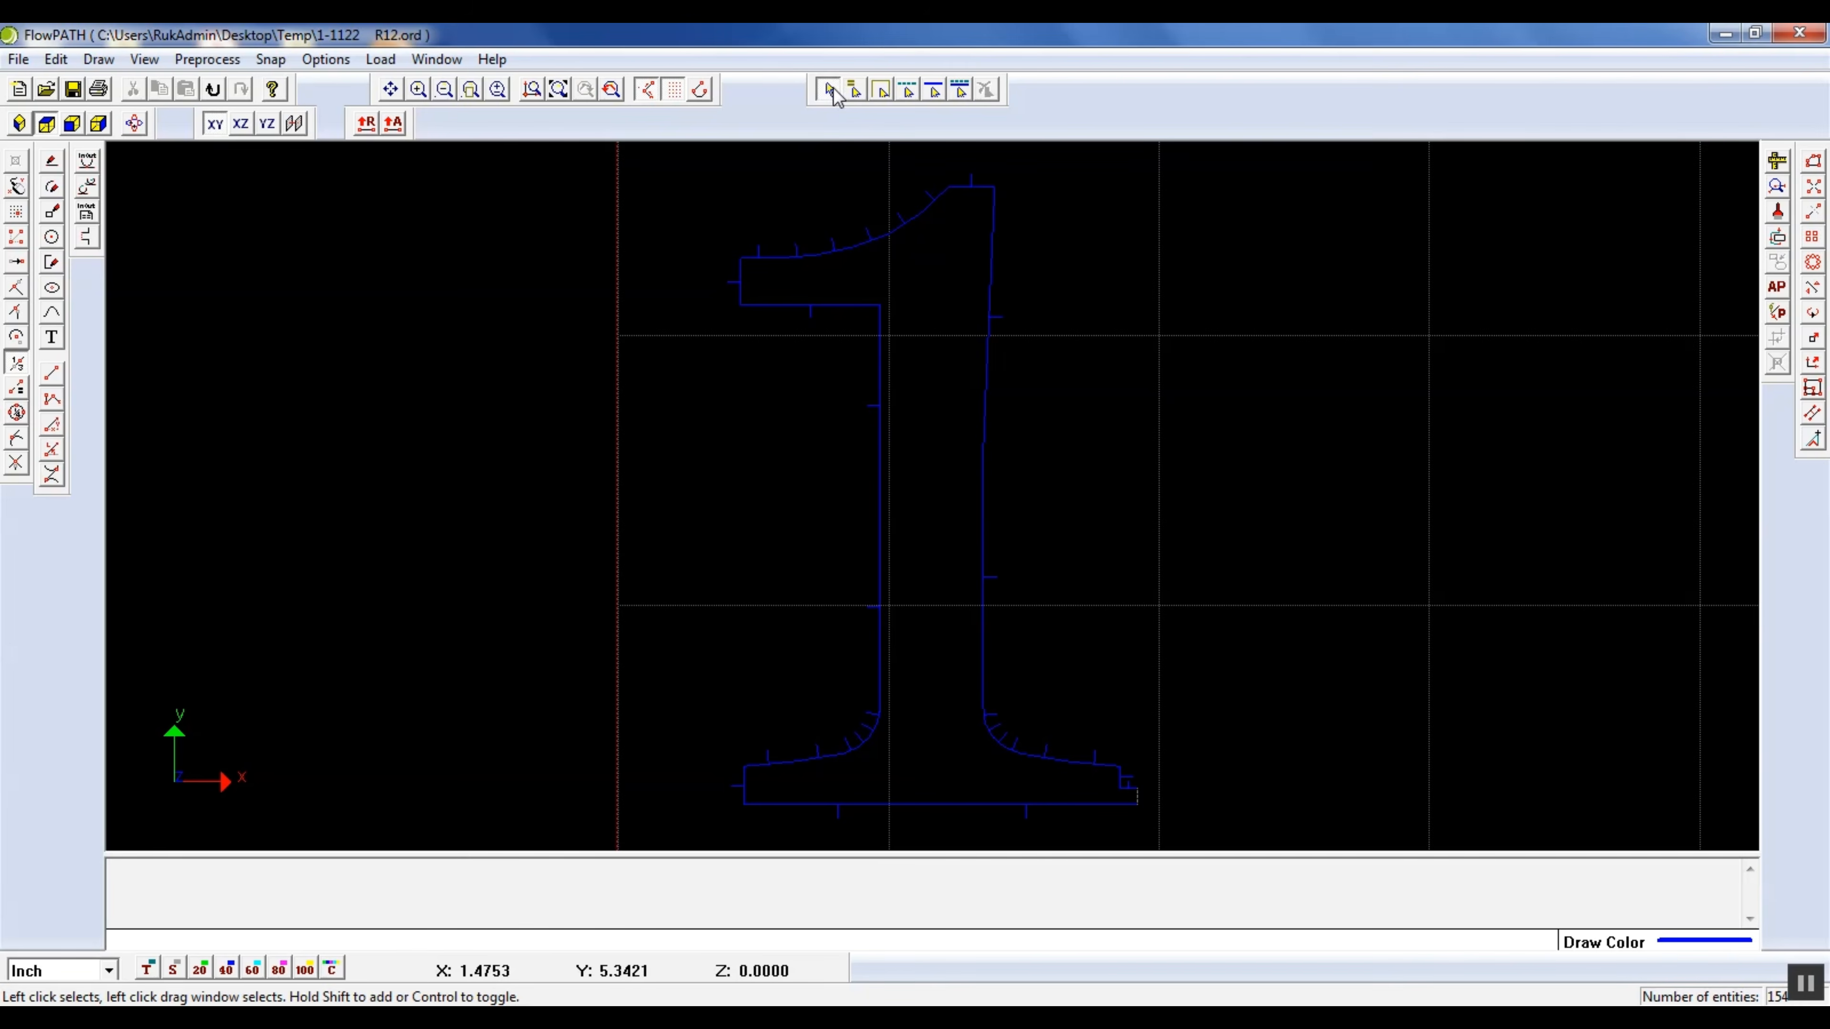
{"action": "left_click", "coordinate": [783, 261]}
{"action": "scroll", "coordinate": [780, 262], "scroll_direction": "up", "scroll_amount": 5}
{"action": "left_click_drag", "start_coordinate": [651, 238], "coordinate": [926, 195]}
{"action": "left_click_drag", "start_coordinate": [891, 612], "coordinate": [979, 531]}
{"action": "scroll", "coordinate": [916, 647], "scroll_direction": "down", "scroll_amount": 3}
{"action": "scroll", "coordinate": [988, 514], "scroll_direction": "up", "scroll_amount": 4}
{"action": "left_click", "coordinate": [872, 573]}
{"action": "left_click", "coordinate": [928, 533]}
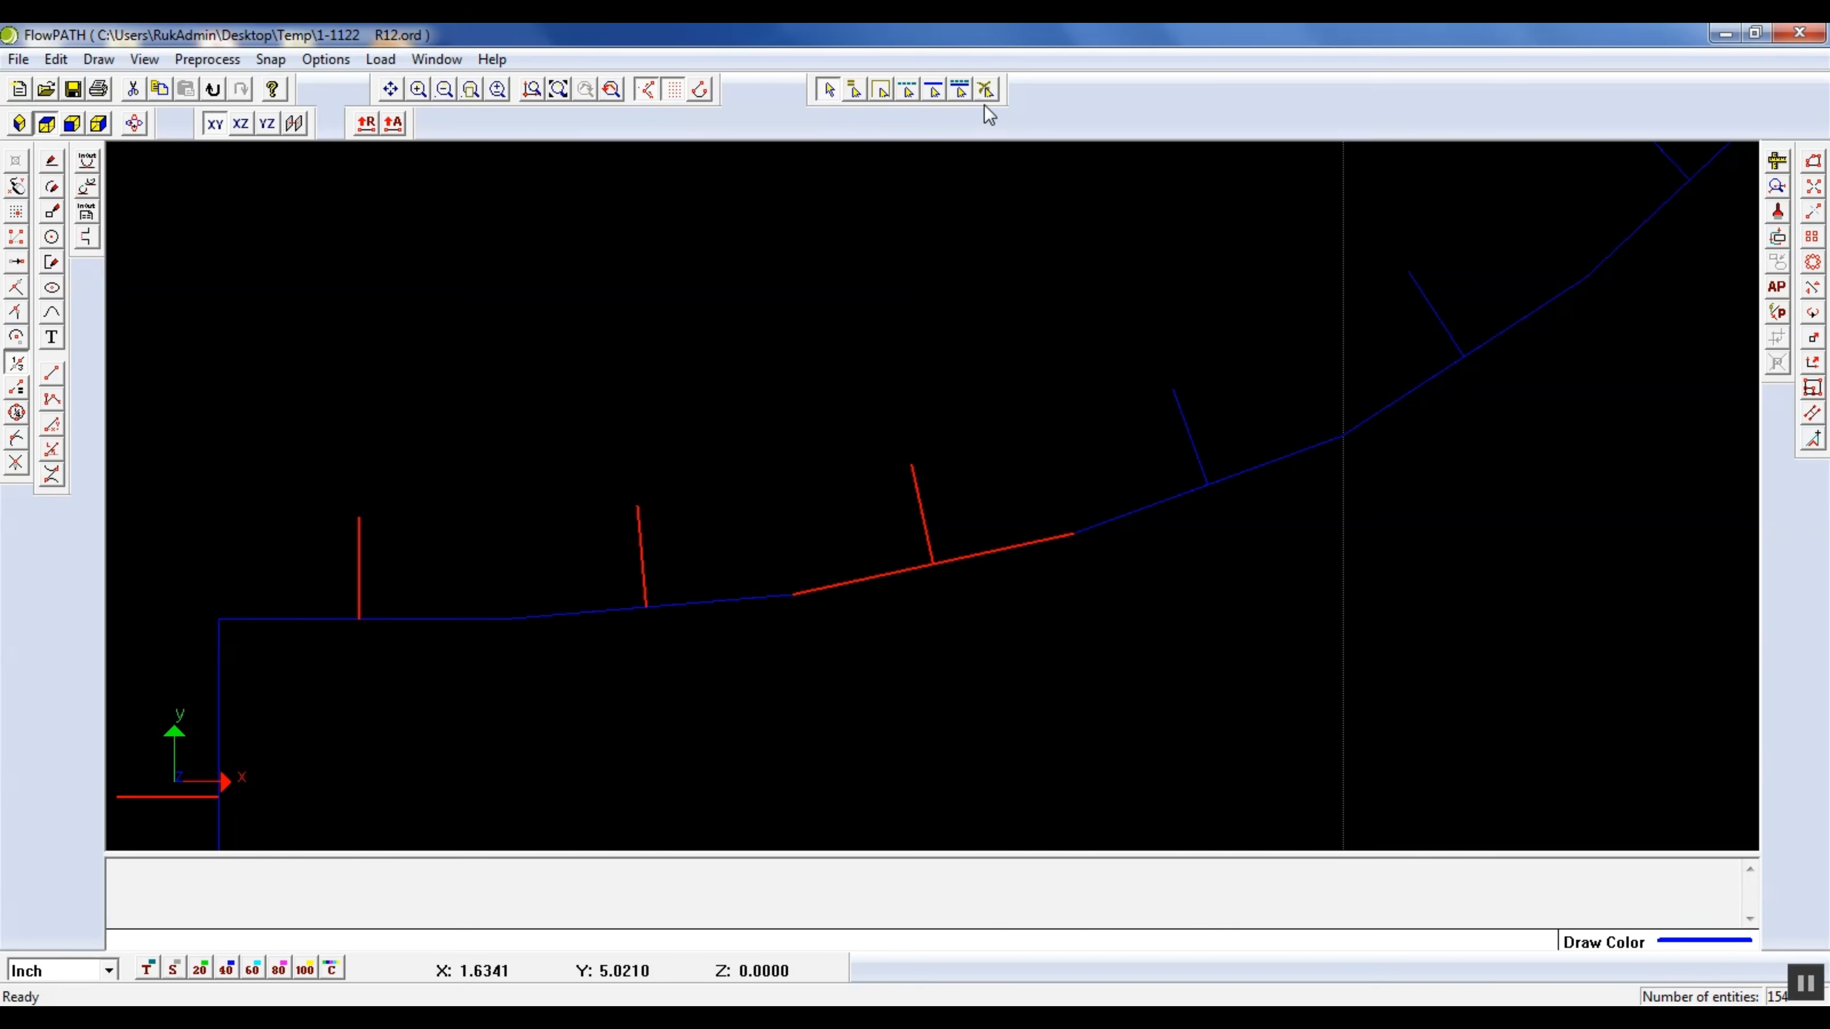
{"action": "right_click", "coordinate": [887, 587]}
{"action": "left_click", "coordinate": [952, 594]}
{"action": "key", "text": "Delete"}
Delete the remaining lead lines along the flag's rising curve and on the numeral's flat top edge
{"action": "left_click", "coordinate": [1188, 433]}
{"action": "left_click", "coordinate": [1439, 317]}
{"action": "key", "text": "Delete"}
{"action": "scroll", "coordinate": [871, 519], "scroll_direction": "down", "scroll_amount": 4}
{"action": "scroll", "coordinate": [1035, 409], "scroll_direction": "up", "scroll_amount": 3}
{"action": "left_click_drag", "start_coordinate": [958, 557], "coordinate": [1087, 429]}
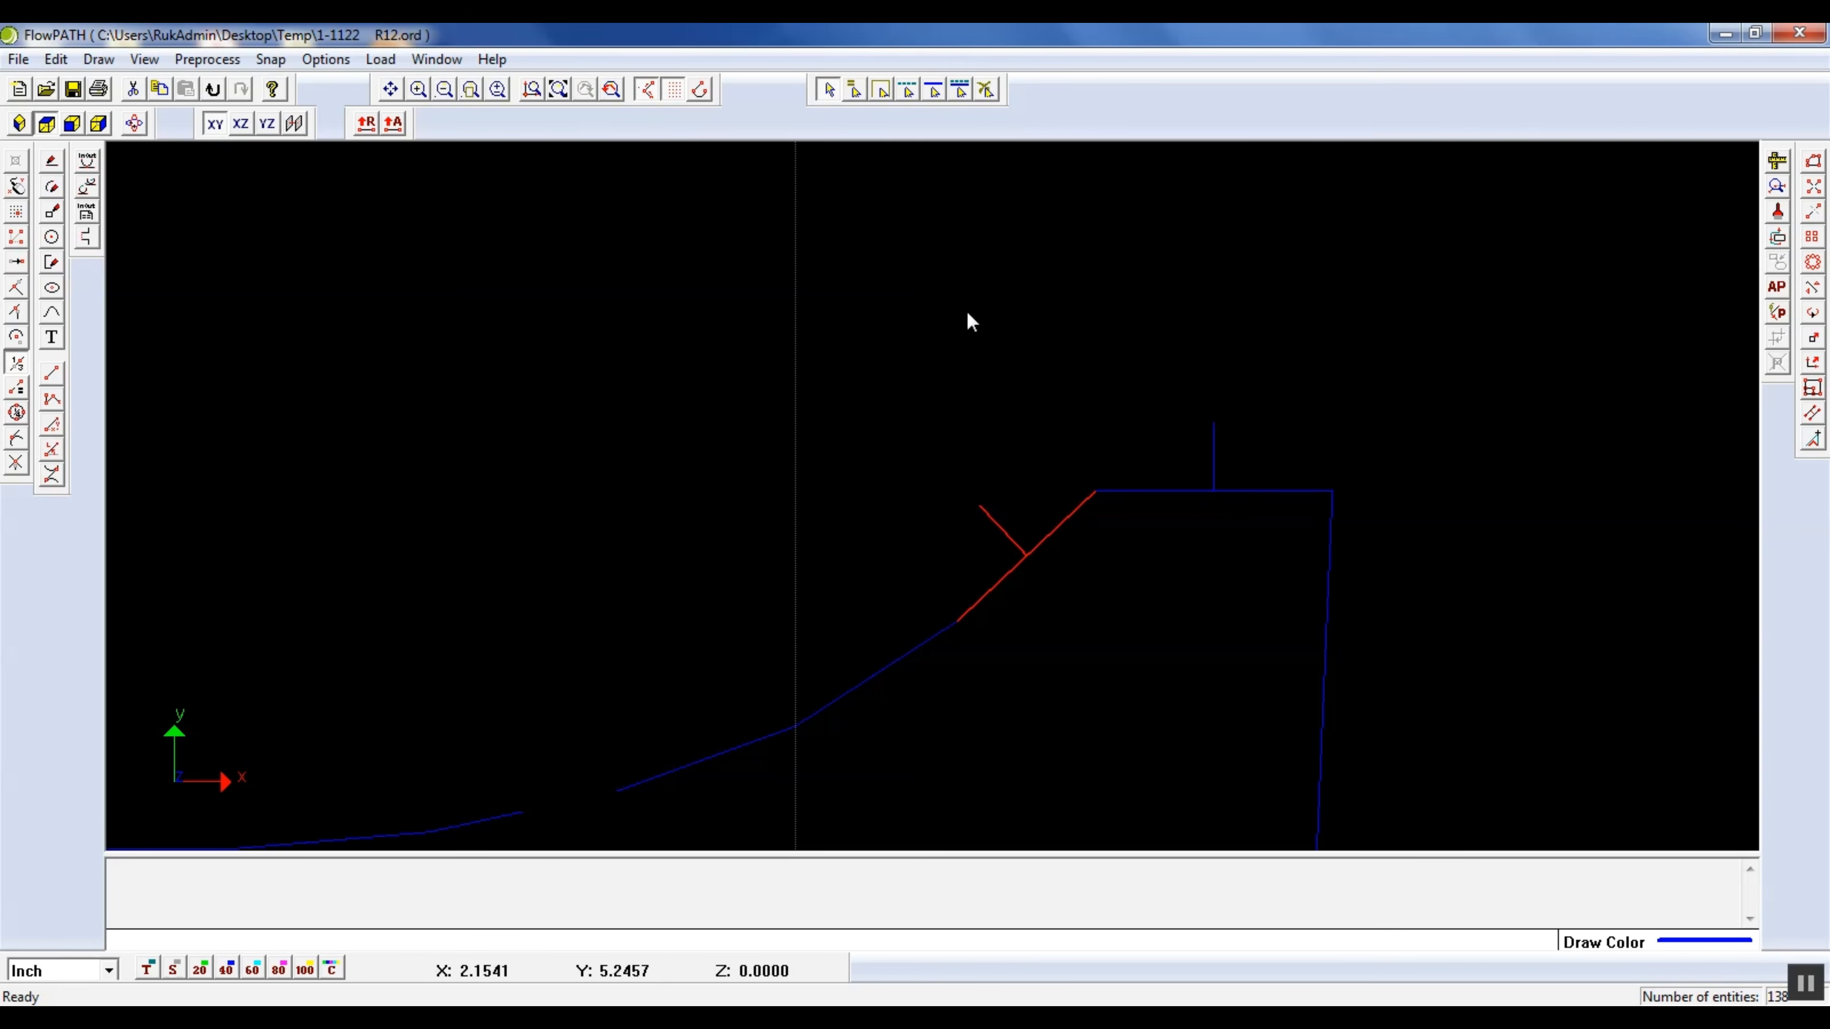
{"action": "left_click", "coordinate": [984, 86]}
{"action": "left_click", "coordinate": [832, 90]}
{"action": "left_click_drag", "start_coordinate": [937, 549], "coordinate": [1021, 513]}
{"action": "key", "text": "Delete"}
{"action": "left_click_drag", "start_coordinate": [1139, 452], "coordinate": [1193, 417]}
{"action": "key", "text": "Delete"}
Delete the lead lines along both long sides of the numeral's vertical stem
{"action": "scroll", "coordinate": [1153, 391], "scroll_direction": "down", "scroll_amount": 6}
{"action": "scroll", "coordinate": [1177, 444], "scroll_direction": "up", "scroll_amount": 3}
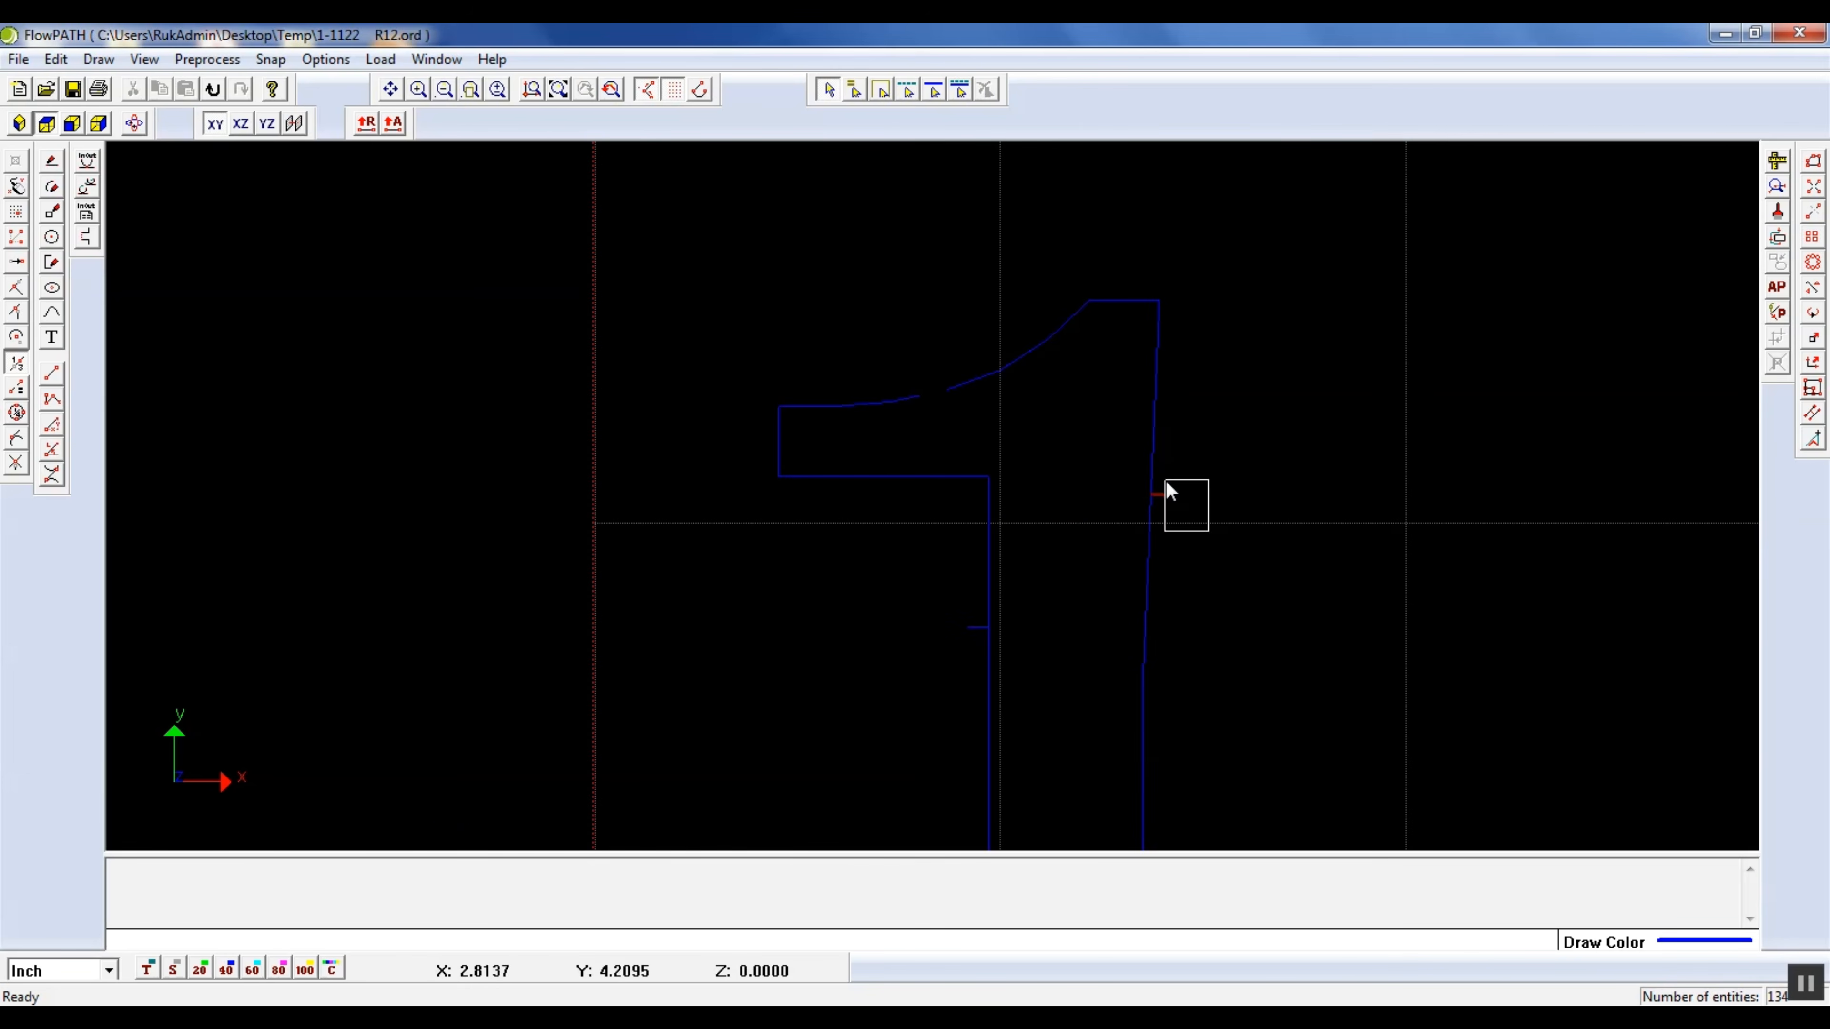
{"action": "scroll", "coordinate": [932, 491], "scroll_direction": "down", "scroll_amount": 5}
{"action": "scroll", "coordinate": [940, 703], "scroll_direction": "up", "scroll_amount": 6}
{"action": "left_click", "coordinate": [1413, 484]}
{"action": "key", "text": "Delete"}
{"action": "left_click", "coordinate": [1041, 592]}
{"action": "key", "text": "Delete"}
Delete the lead lines on the rounded transition between the stem and the left foot
{"action": "scroll", "coordinate": [945, 627], "scroll_direction": "down", "scroll_amount": 4}
{"action": "scroll", "coordinate": [929, 692], "scroll_direction": "up", "scroll_amount": 4}
{"action": "scroll", "coordinate": [936, 729], "scroll_direction": "up", "scroll_amount": 3}
{"action": "left_click", "coordinate": [1021, 569]}
{"action": "left_click", "coordinate": [1136, 418]}
{"action": "key", "text": "Delete"}
{"action": "left_click", "coordinate": [1161, 451]}
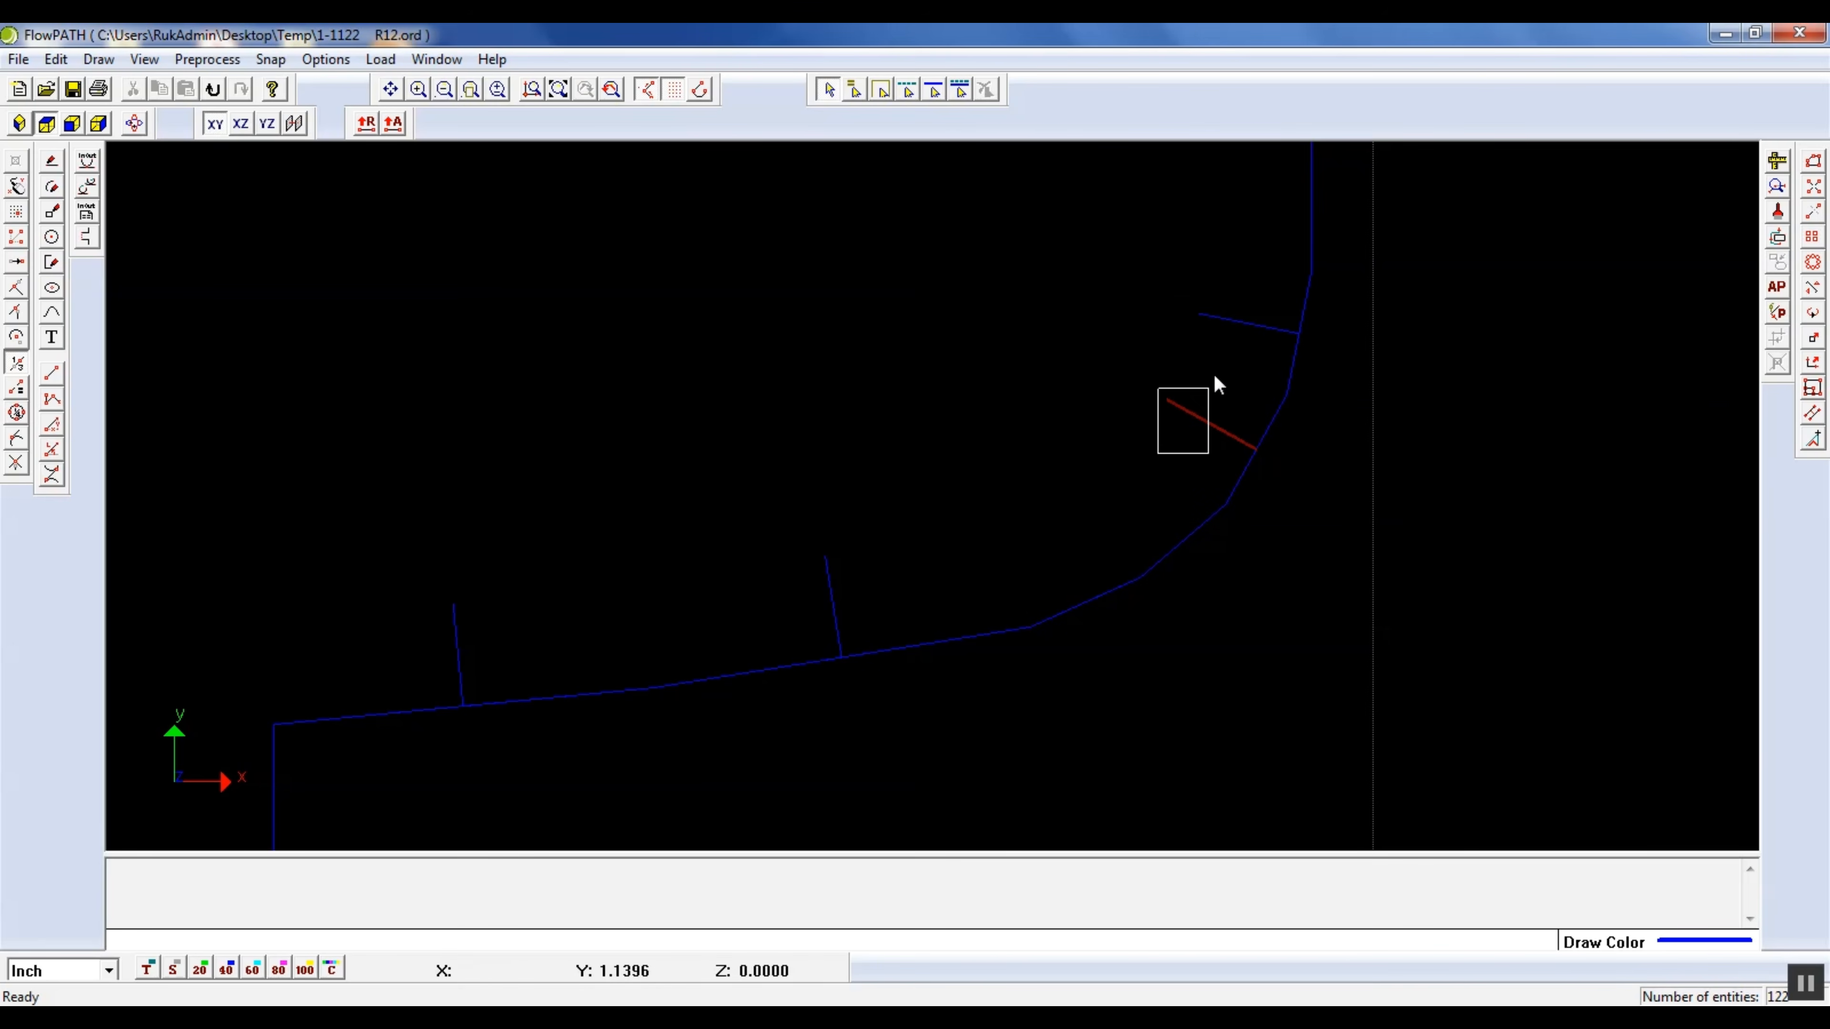
{"action": "left_click", "coordinate": [1245, 300]}
{"action": "key", "text": "Delete"}
Delete the two lead lines along the left foot's sloping upper edge
{"action": "left_click", "coordinate": [741, 641]}
{"action": "left_click", "coordinate": [861, 573]}
{"action": "key", "text": "Delete"}
{"action": "left_click", "coordinate": [416, 666]}
{"action": "left_click", "coordinate": [552, 619]}
{"action": "key", "text": "Delete"}
Delete the lead lines on the left foot's end and along the numeral's bottom edge
{"action": "scroll", "coordinate": [553, 616], "scroll_direction": "down", "scroll_amount": 4}
{"action": "scroll", "coordinate": [454, 685], "scroll_direction": "up", "scroll_amount": 2}
{"action": "left_click", "coordinate": [514, 668]}
{"action": "left_click", "coordinate": [556, 611]}
{"action": "key", "text": "Delete"}
{"action": "left_click", "coordinate": [818, 762]}
{"action": "left_click", "coordinate": [901, 704]}
{"action": "key", "text": "Delete"}
{"action": "left_click", "coordinate": [1514, 728]}
{"action": "left_click", "coordinate": [1550, 707]}
{"action": "key", "text": "Delete"}
Delete the two lead lines inside the small notch at the end of the right foot
{"action": "scroll", "coordinate": [1009, 649], "scroll_direction": "down", "scroll_amount": 4}
{"action": "scroll", "coordinate": [1522, 664], "scroll_direction": "up", "scroll_amount": 2}
{"action": "scroll", "coordinate": [1518, 652], "scroll_direction": "up", "scroll_amount": 4}
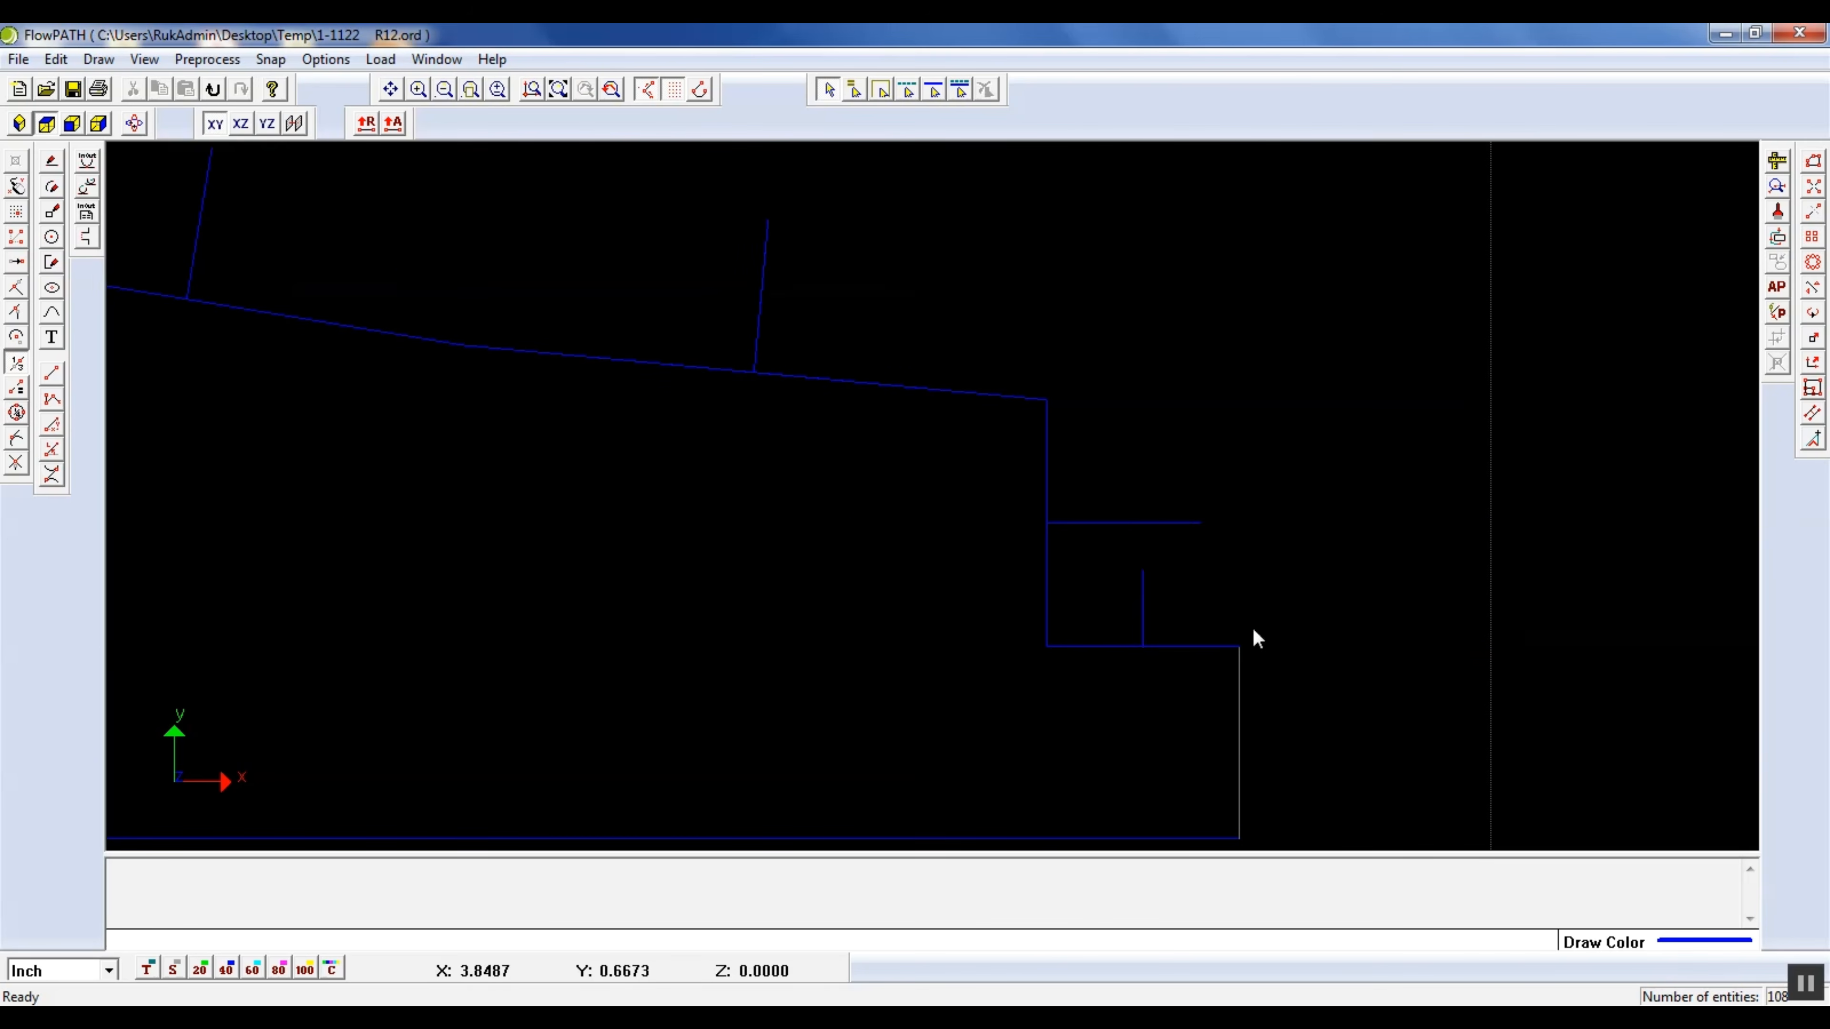
{"action": "left_click", "coordinate": [1089, 497]}
{"action": "key", "text": "Delete"}
Delete the lead lines along the right foot's sloping upper edge and its rounded transition to the stem
{"action": "scroll", "coordinate": [1159, 506], "scroll_direction": "down", "scroll_amount": 2}
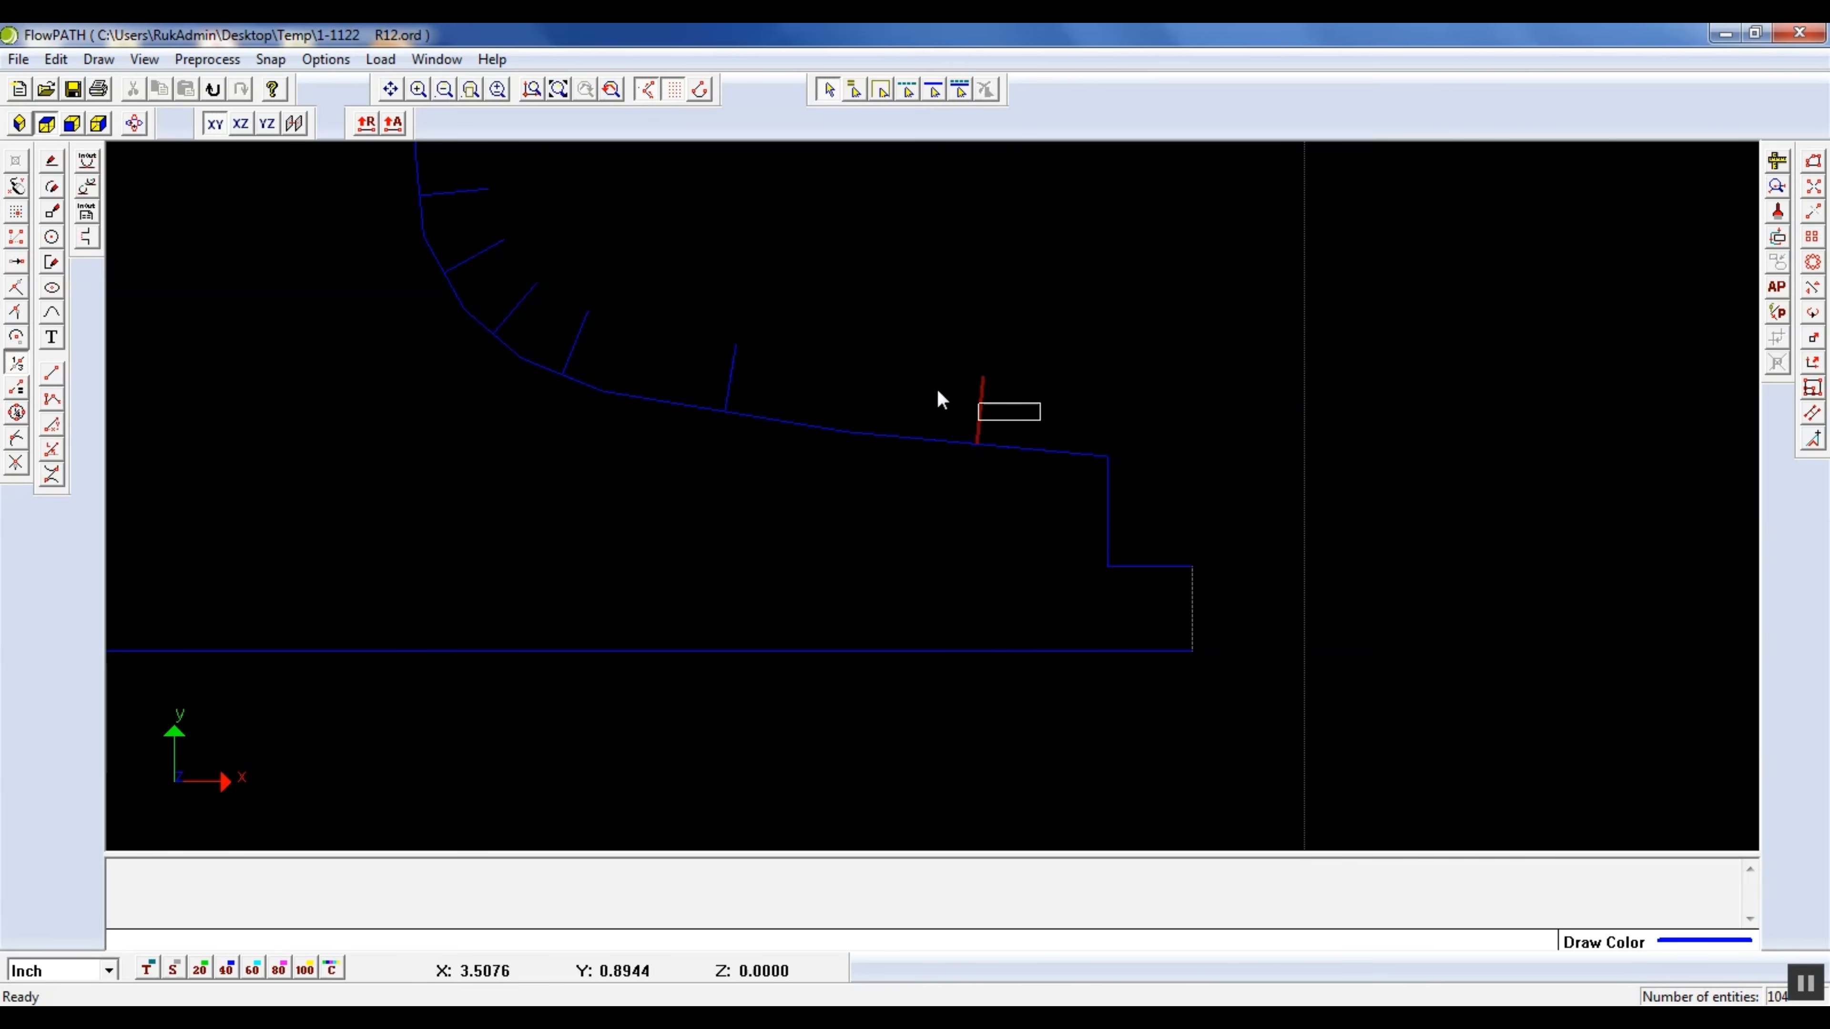
{"action": "key", "text": "Delete"}
{"action": "left_click", "coordinate": [731, 368]}
{"action": "key", "text": "Delete"}
{"action": "left_click_drag", "start_coordinate": [629, 361], "coordinate": [495, 294]}
{"action": "key", "text": "Delete"}
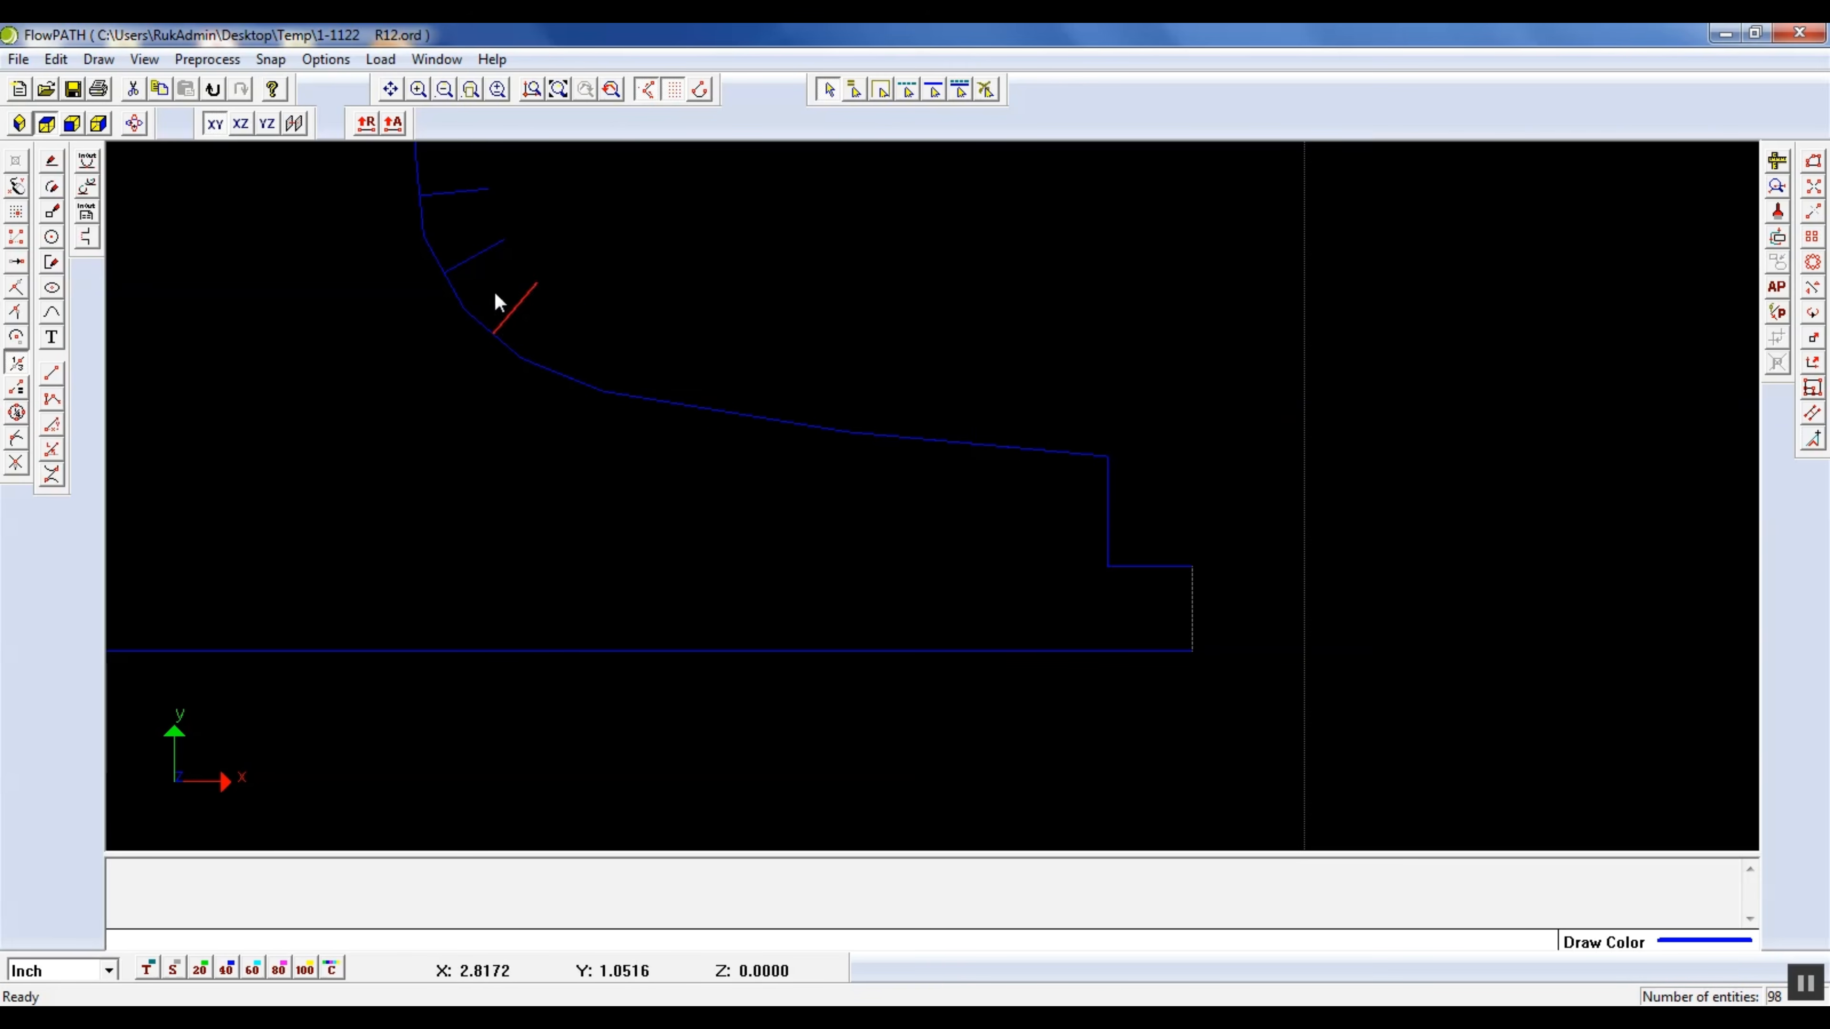
{"action": "key", "text": "Delete"}
{"action": "left_click_drag", "start_coordinate": [471, 222], "coordinate": [433, 181]}
{"action": "key", "text": "Delete"}
Draw a green line of quality 20 between the two open endpoints, closing the gap in the flag's curved top edge
{"action": "scroll", "coordinate": [667, 277], "scroll_direction": "down", "scroll_amount": 2}
{"action": "scroll", "coordinate": [665, 271], "scroll_direction": "down", "scroll_amount": 5}
{"action": "scroll", "coordinate": [552, 272], "scroll_direction": "up", "scroll_amount": 2}
{"action": "left_click", "coordinate": [557, 89]}
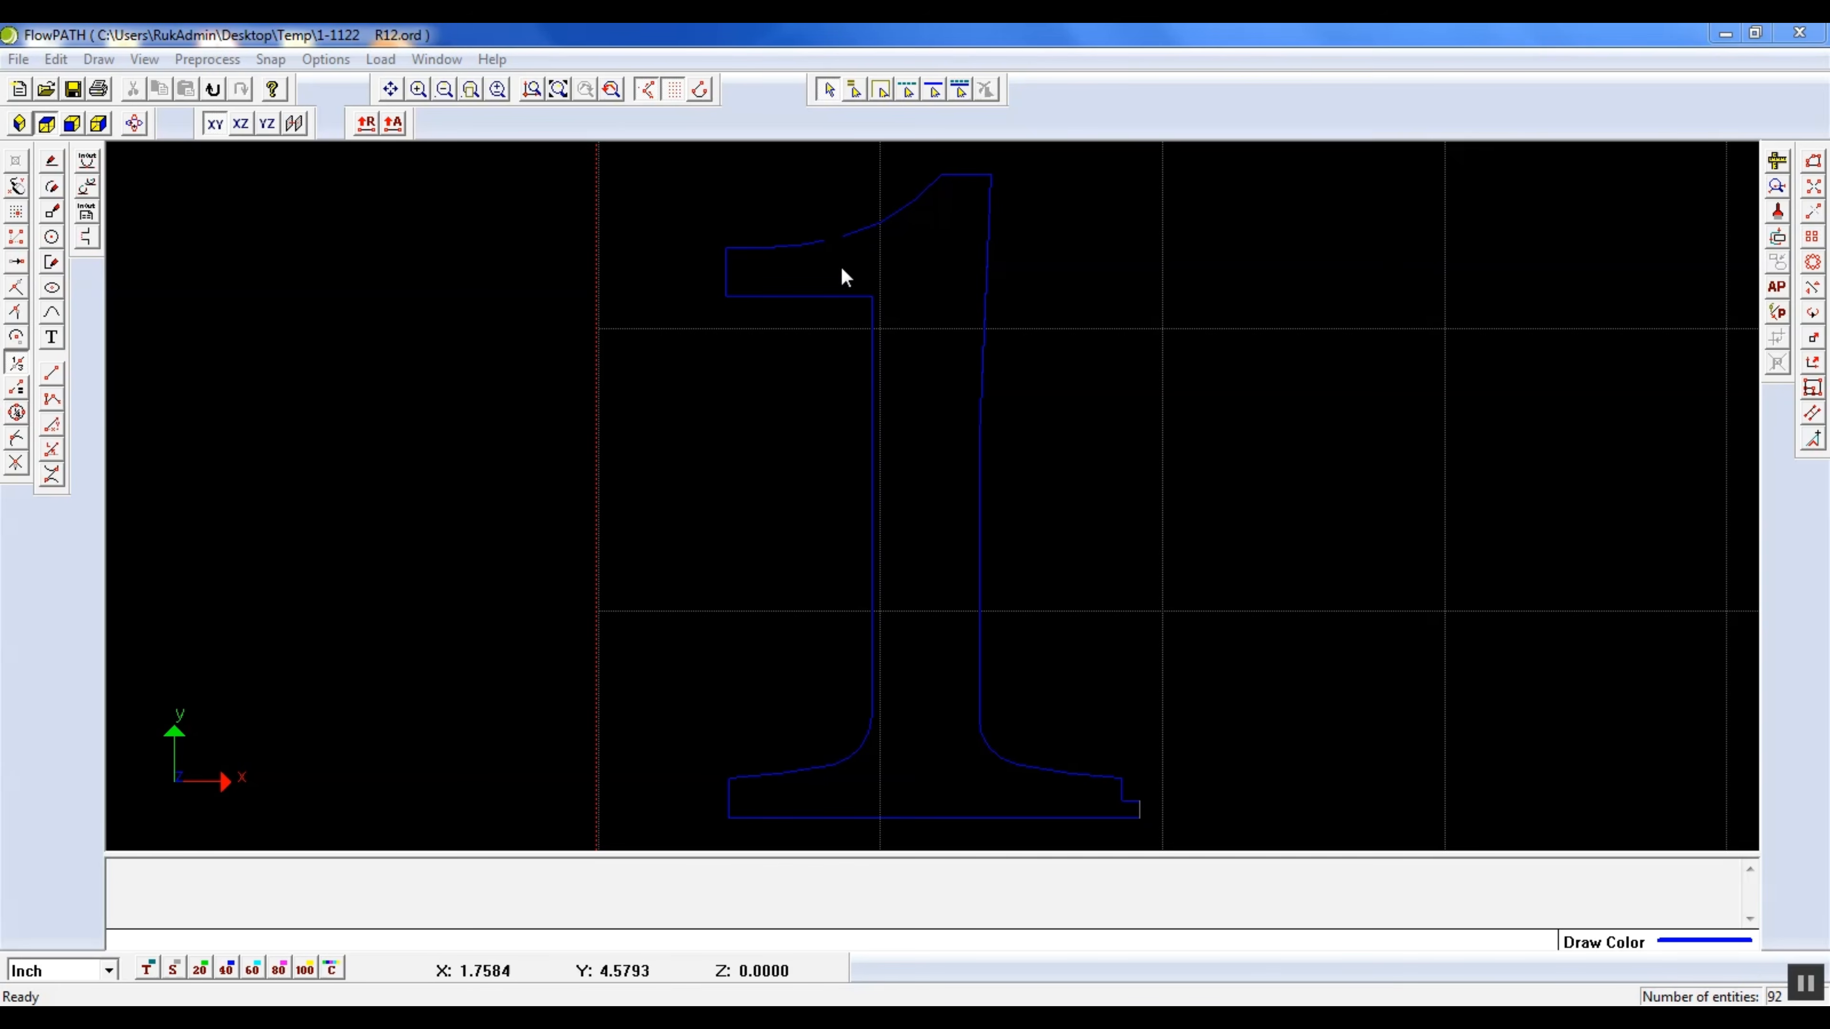
{"action": "left_click", "coordinate": [49, 165]}
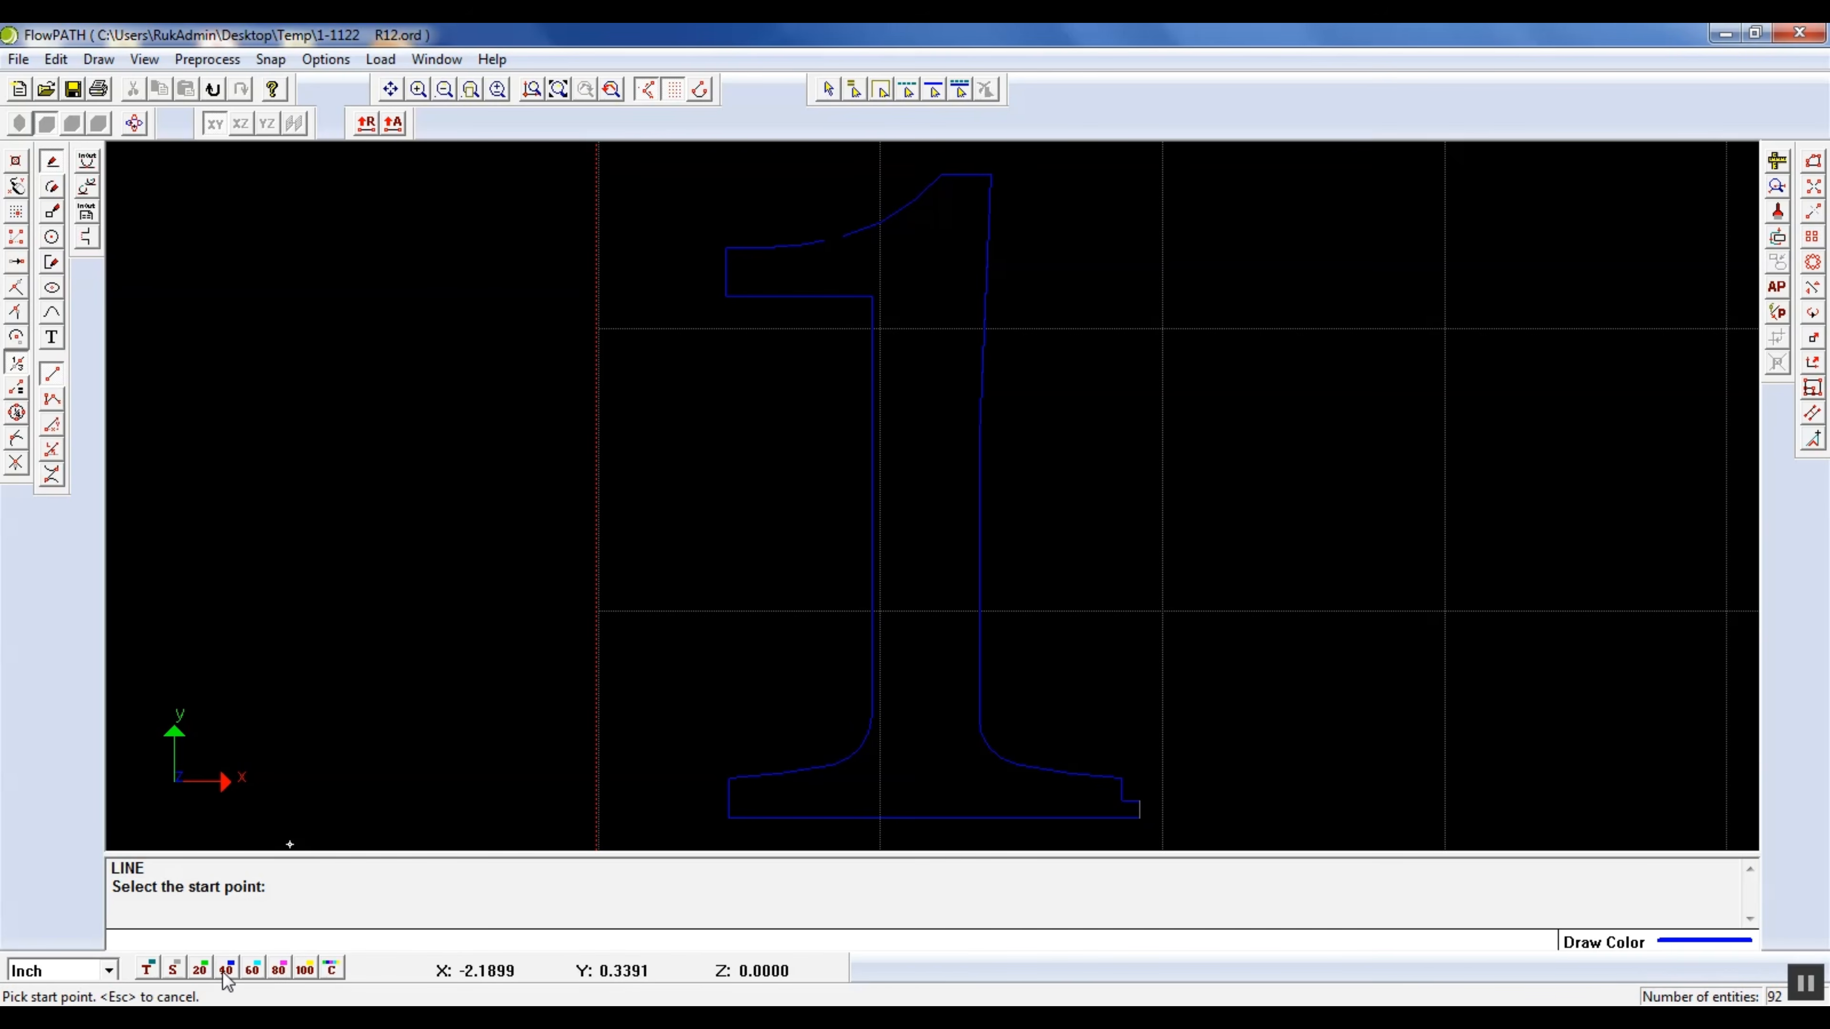
{"action": "scroll", "coordinate": [860, 233], "scroll_direction": "up", "scroll_amount": 3}
{"action": "scroll", "coordinate": [803, 253], "scroll_direction": "up", "scroll_amount": 3}
{"action": "left_click", "coordinate": [200, 968]}
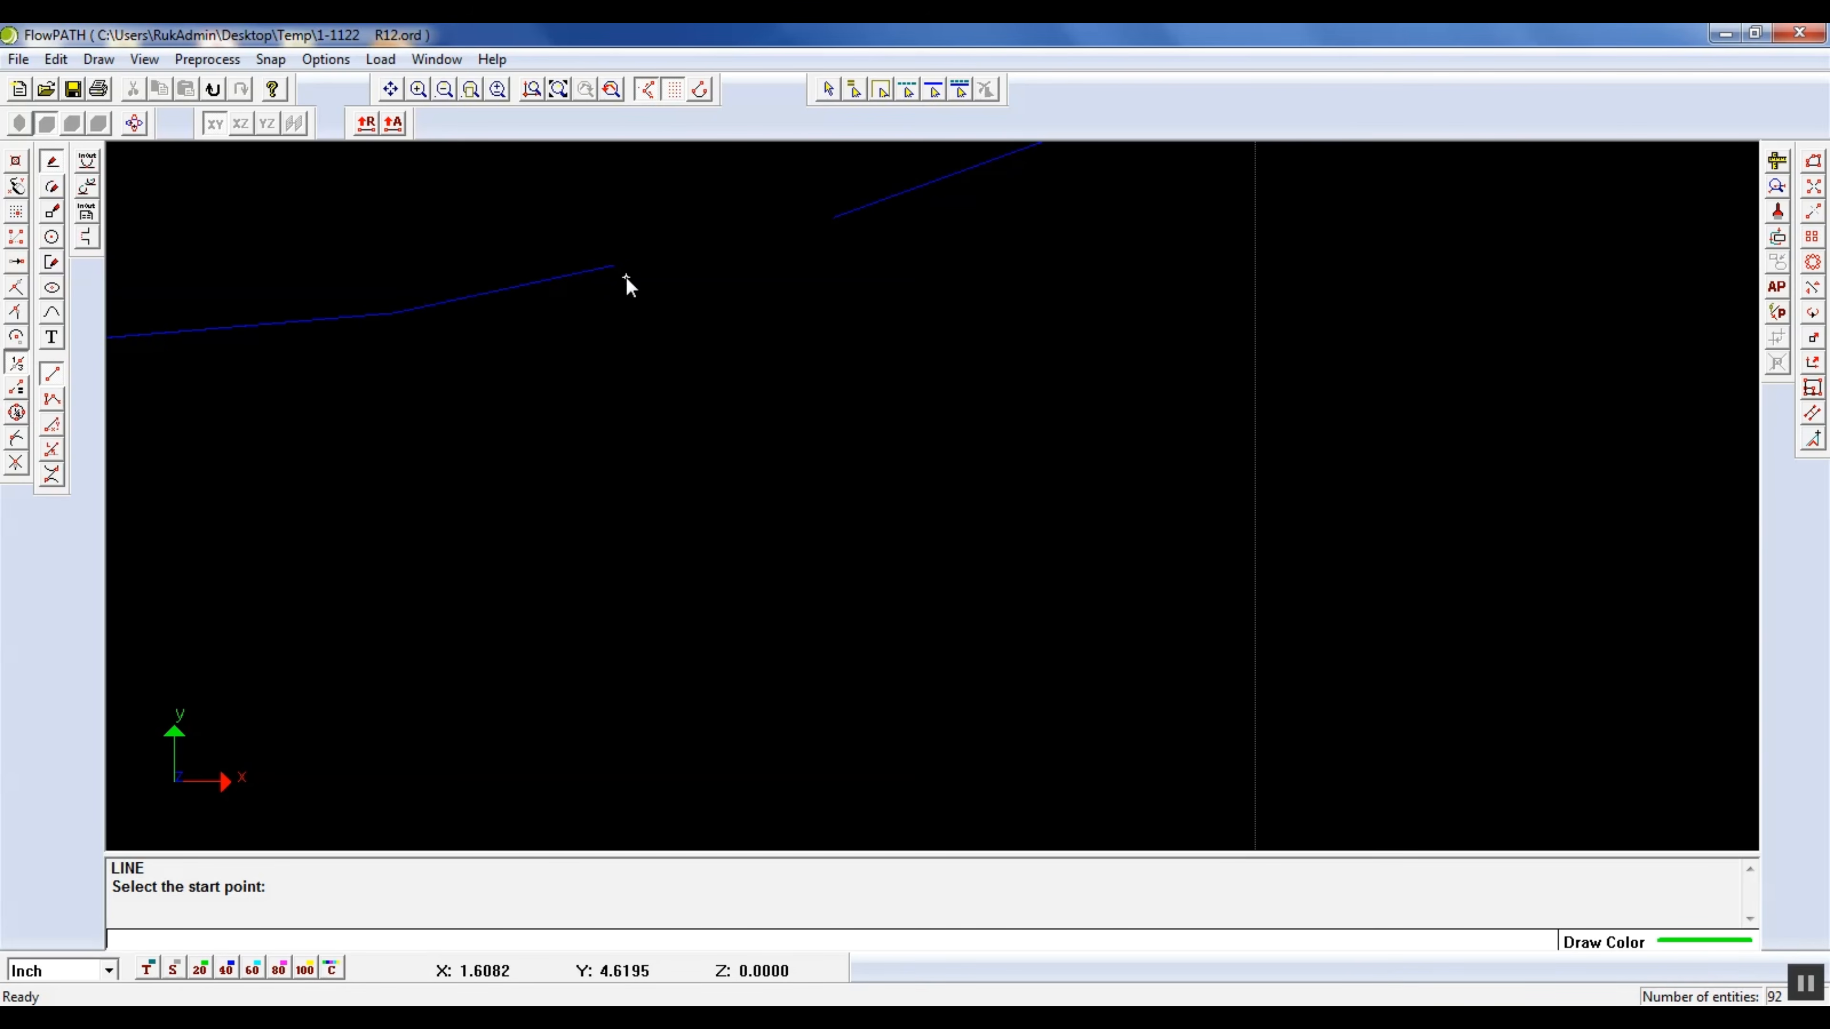
{"action": "left_click", "coordinate": [10, 364]}
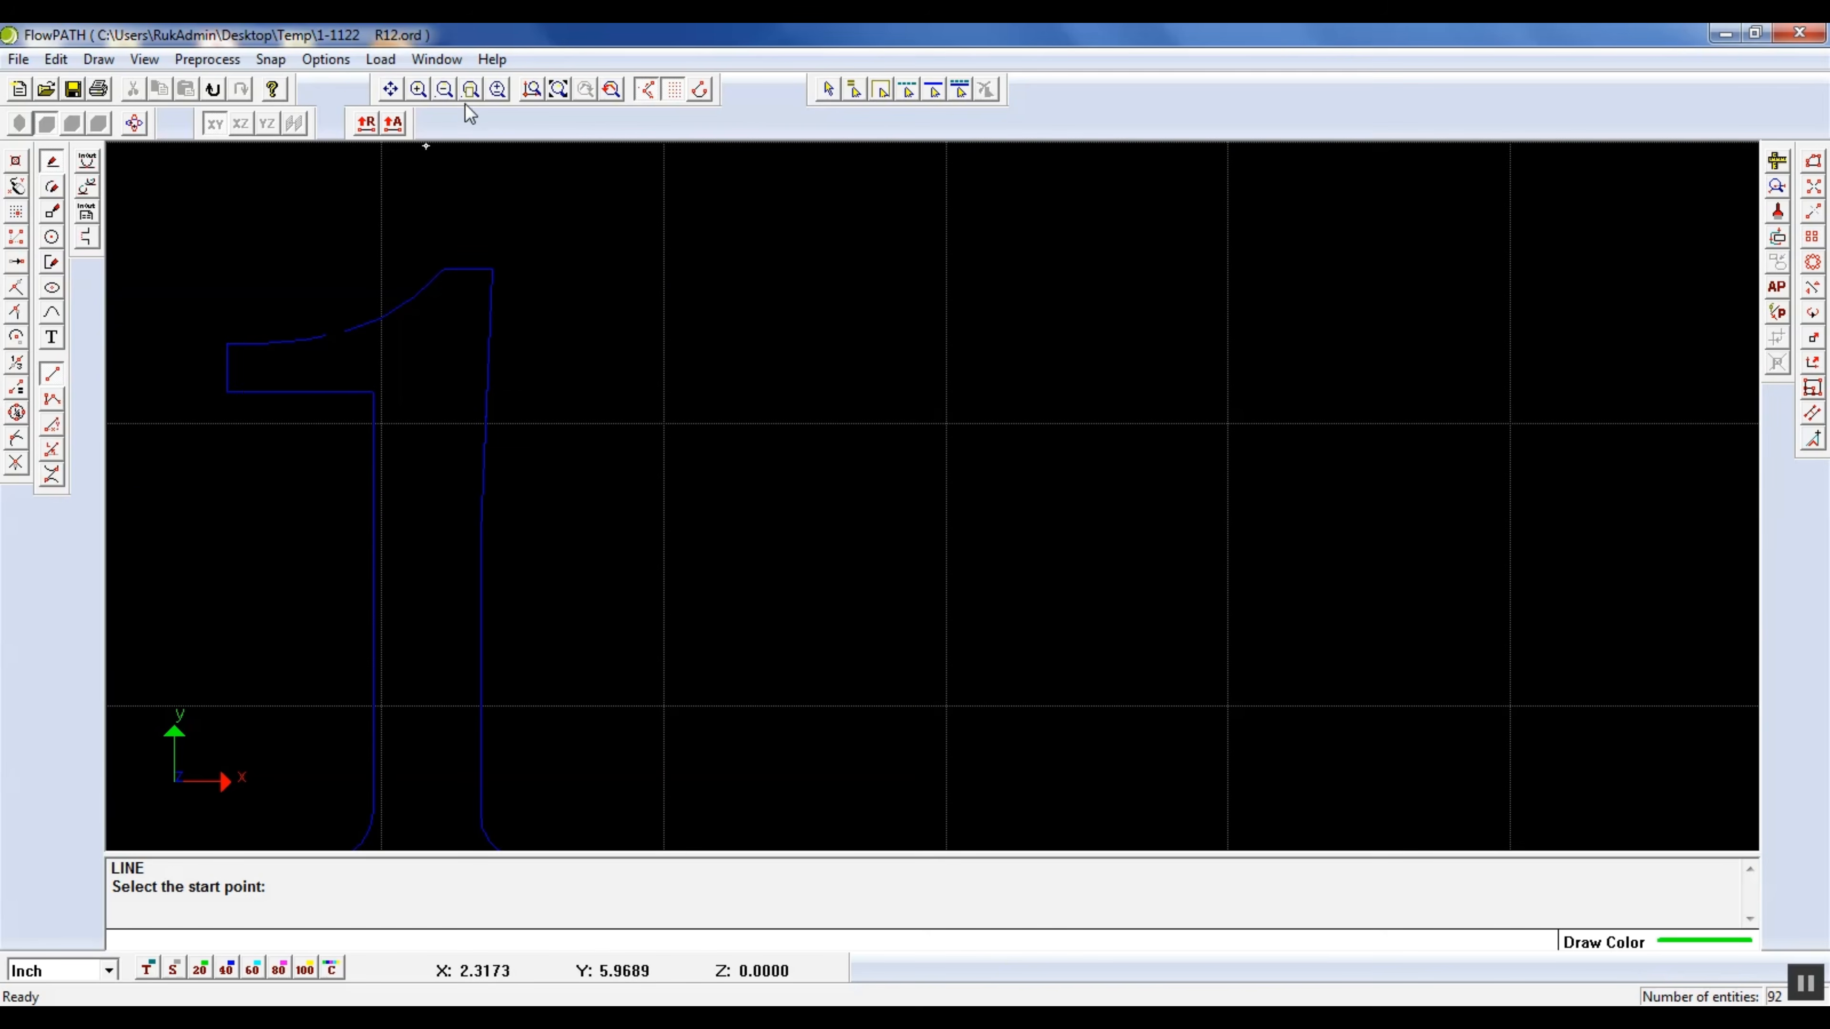
{"action": "scroll", "coordinate": [850, 233], "scroll_direction": "up", "scroll_amount": 5}
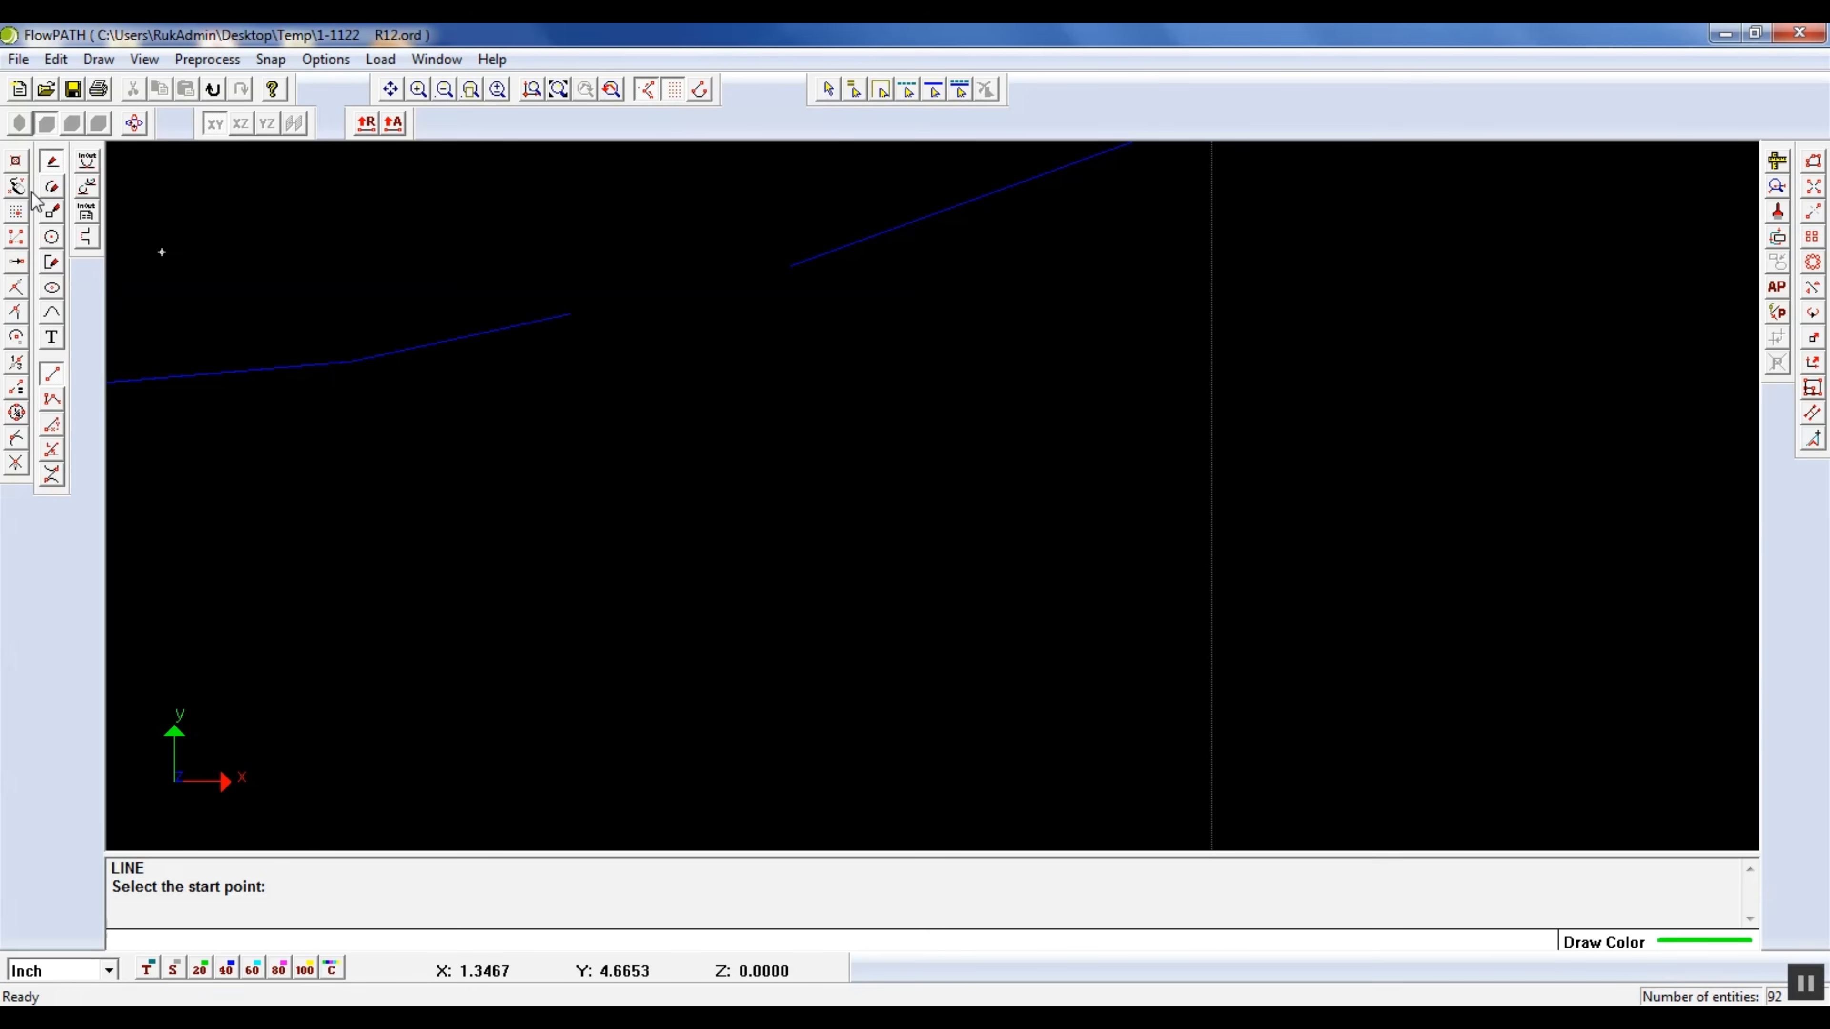
{"action": "left_click", "coordinate": [18, 264]}
{"action": "left_click", "coordinate": [569, 315]}
{"action": "left_click", "coordinate": [794, 286]}
{"action": "scroll", "coordinate": [780, 400], "scroll_direction": "down", "scroll_amount": 3}
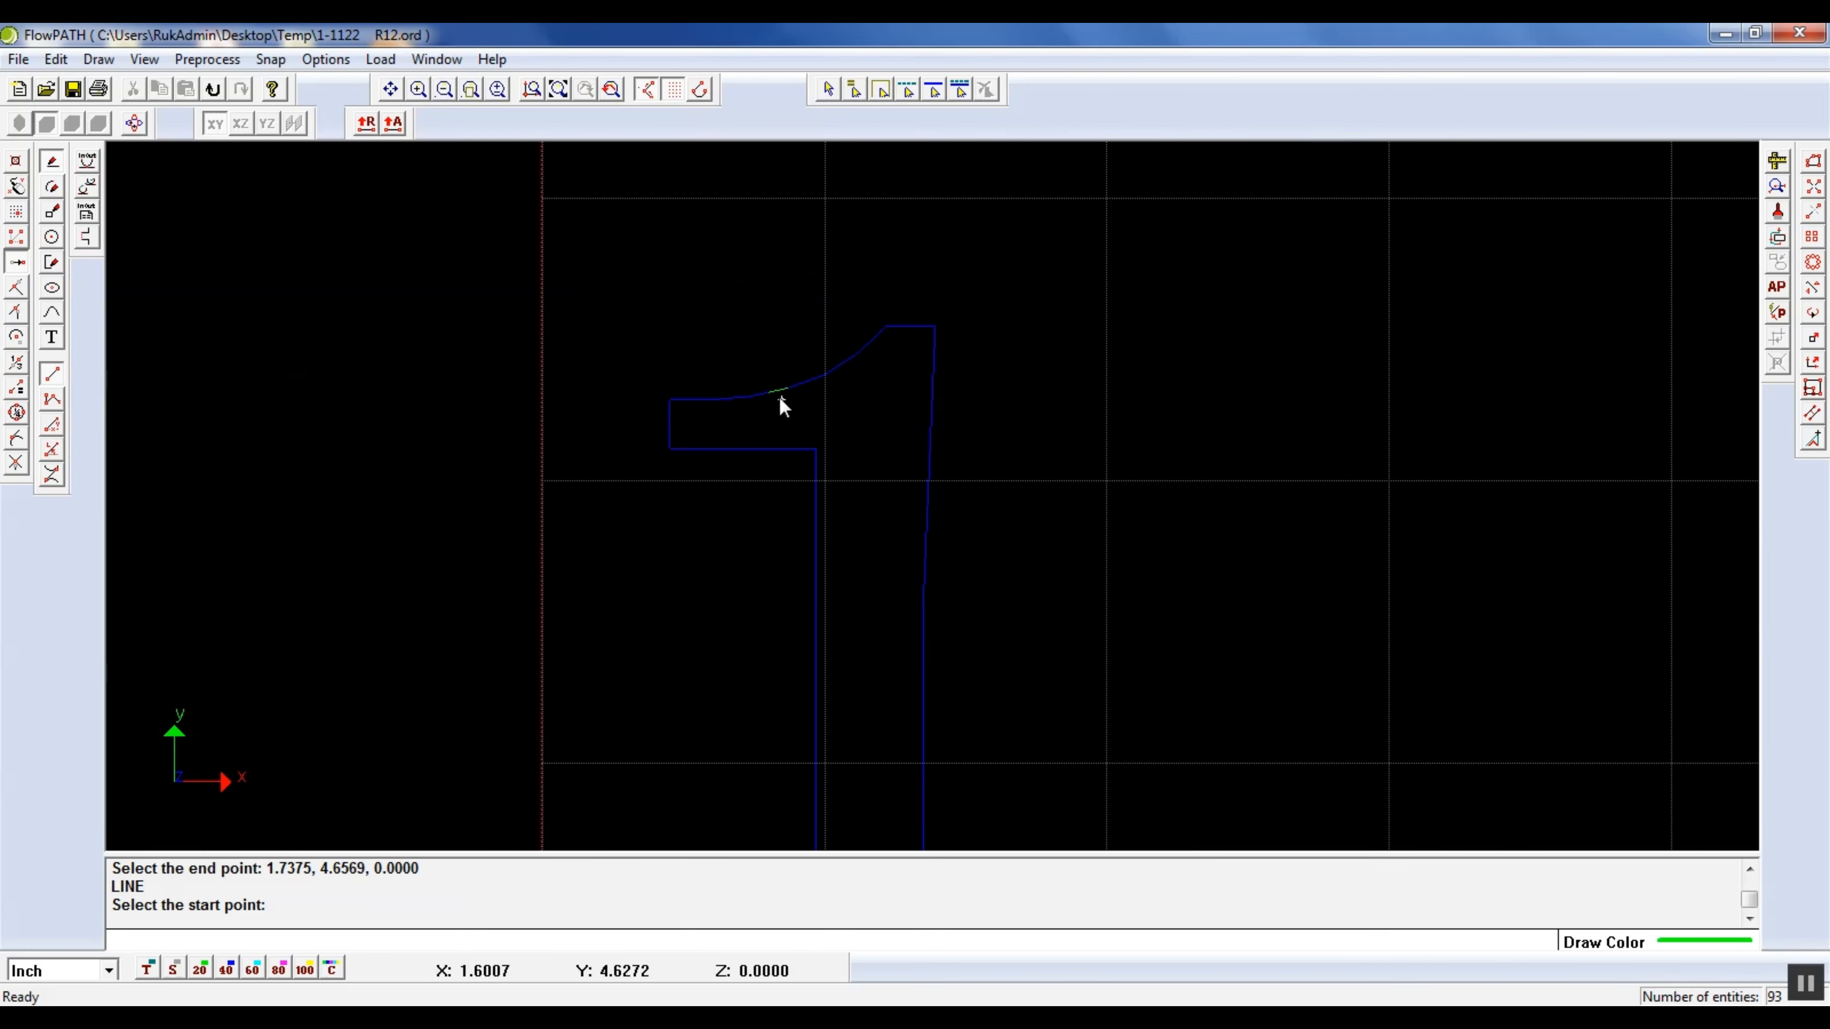
Purge the zero-length and duplicated entities from the drawing
{"action": "scroll", "coordinate": [830, 287], "scroll_direction": "down", "scroll_amount": 2}
{"action": "scroll", "coordinate": [867, 285], "scroll_direction": "up", "scroll_amount": 3}
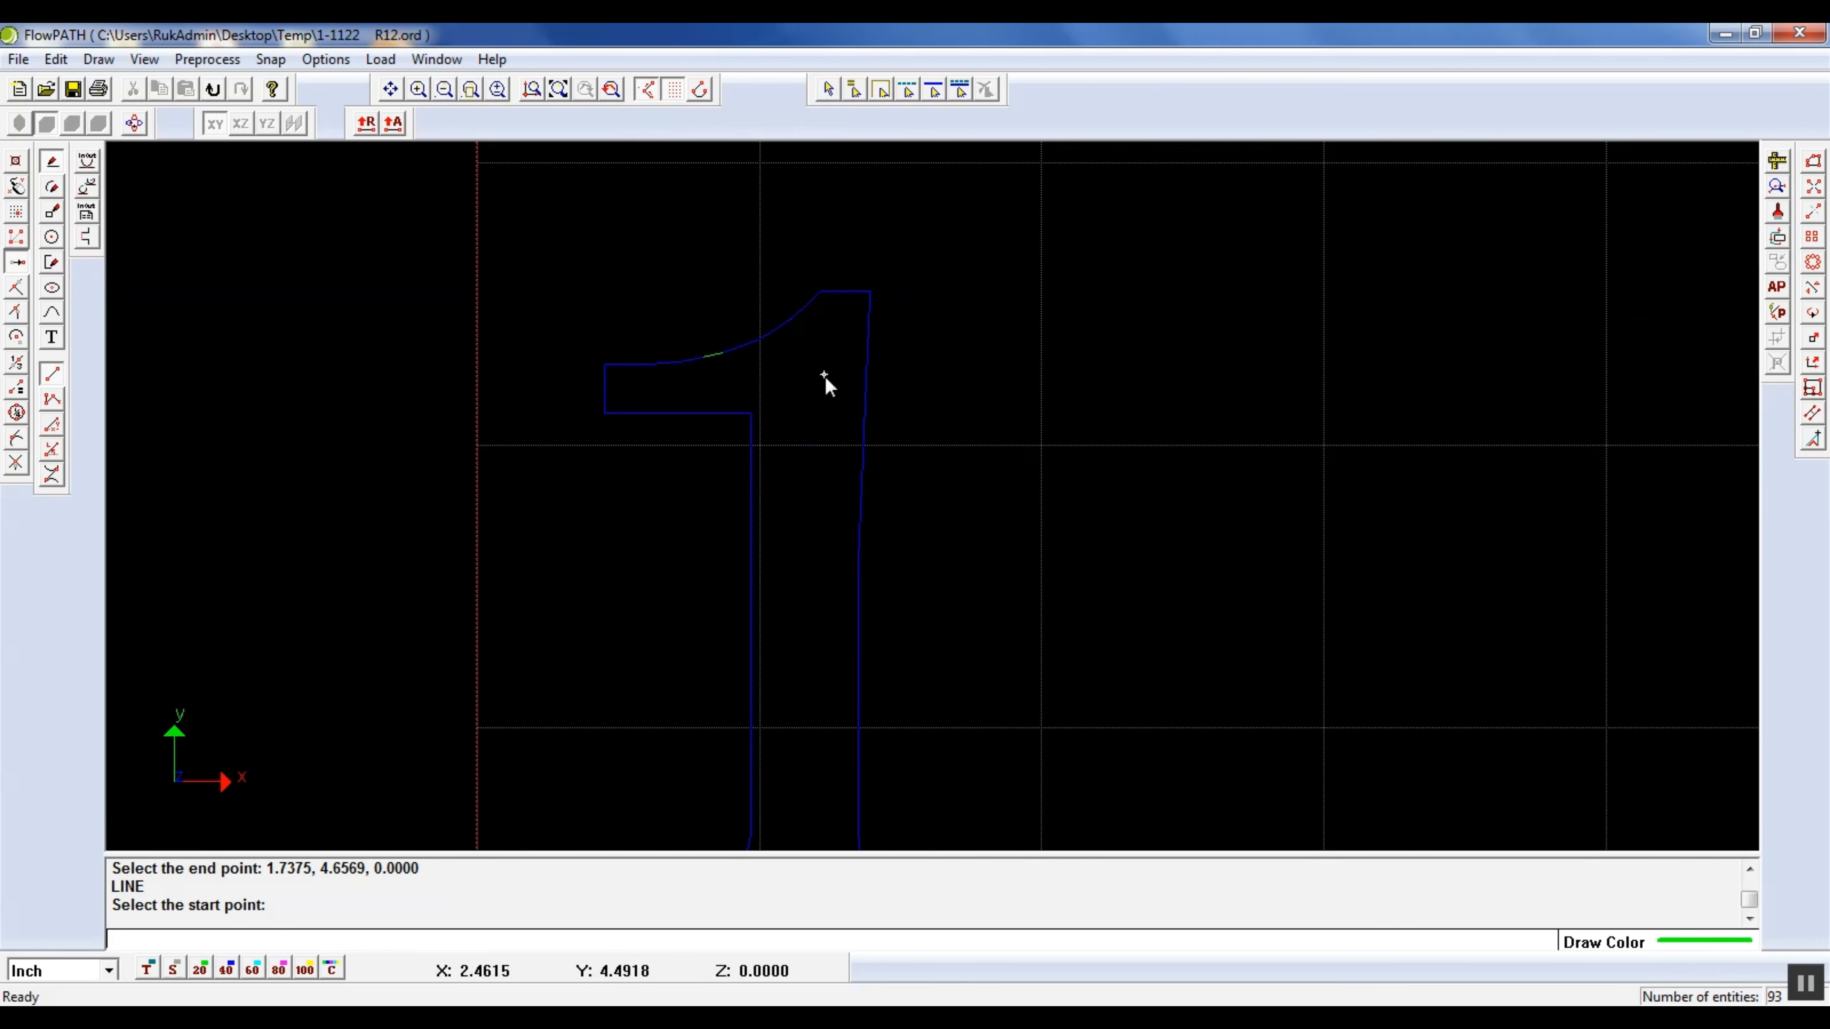
{"action": "left_click", "coordinate": [566, 92]}
{"action": "left_click", "coordinate": [568, 94]}
{"action": "scroll", "coordinate": [1365, 645], "scroll_direction": "down", "scroll_amount": 12}
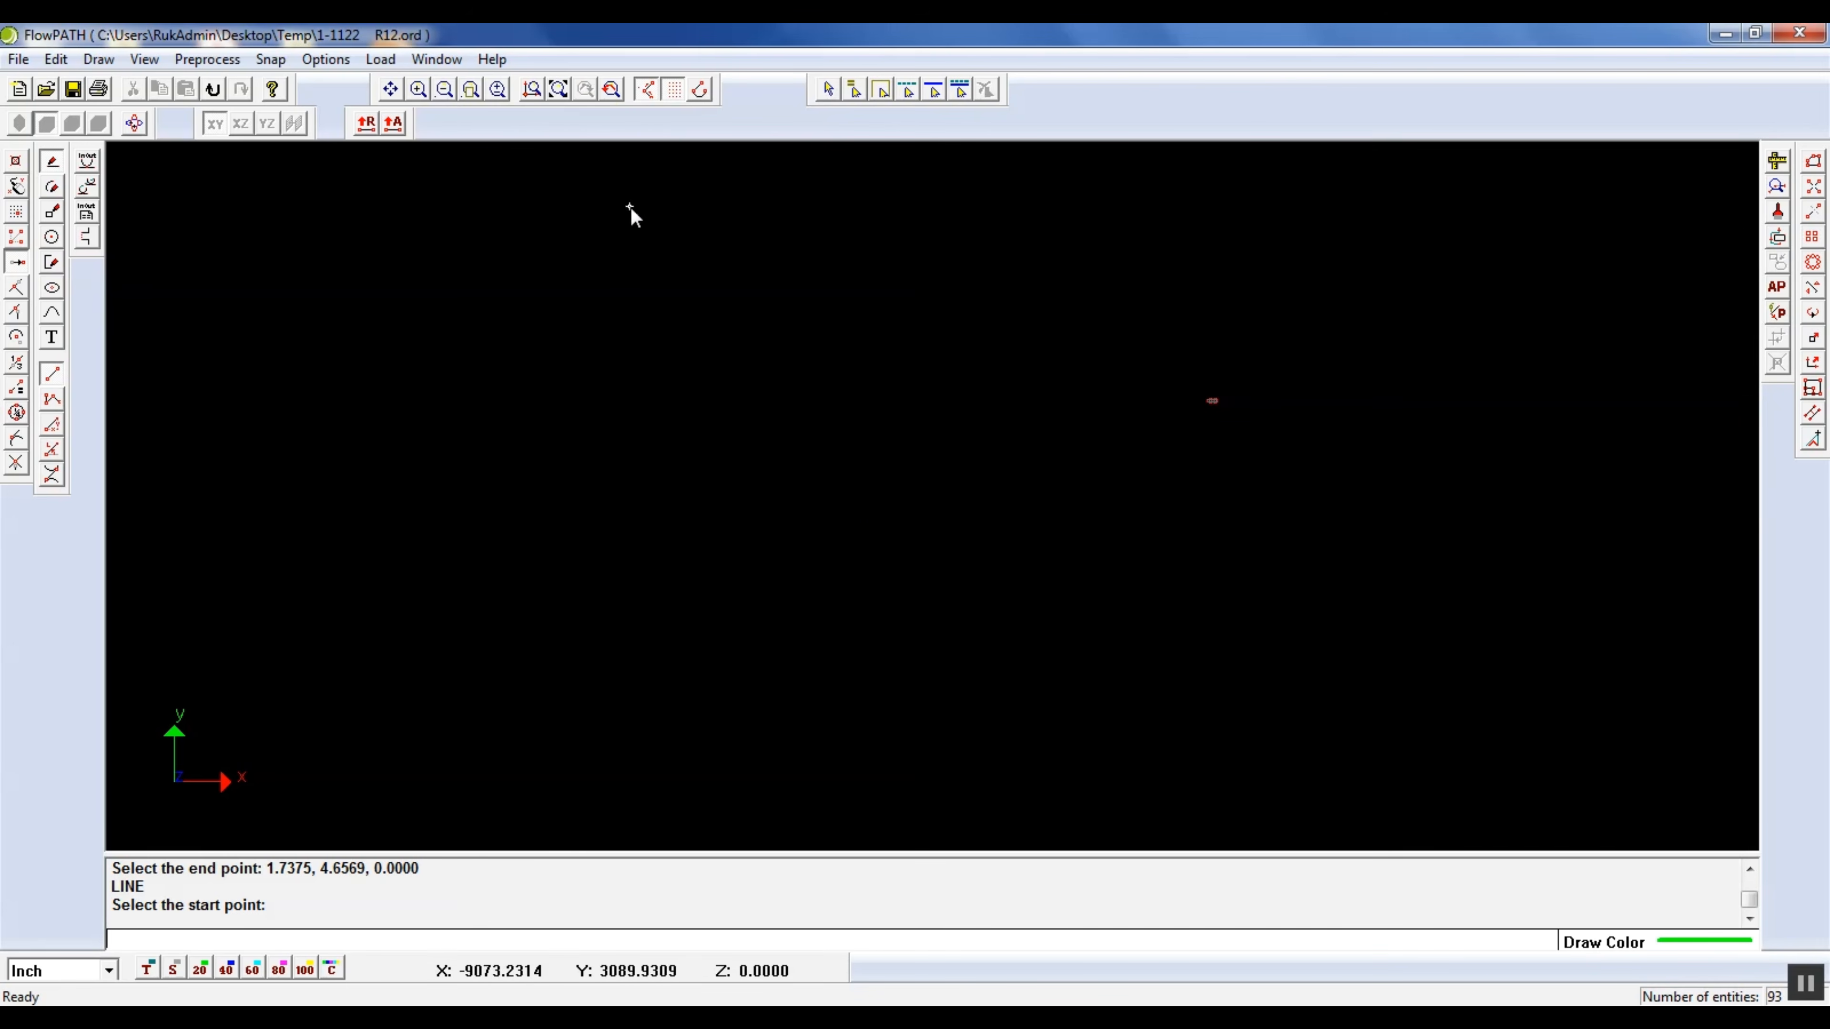
{"action": "left_click", "coordinate": [559, 92]}
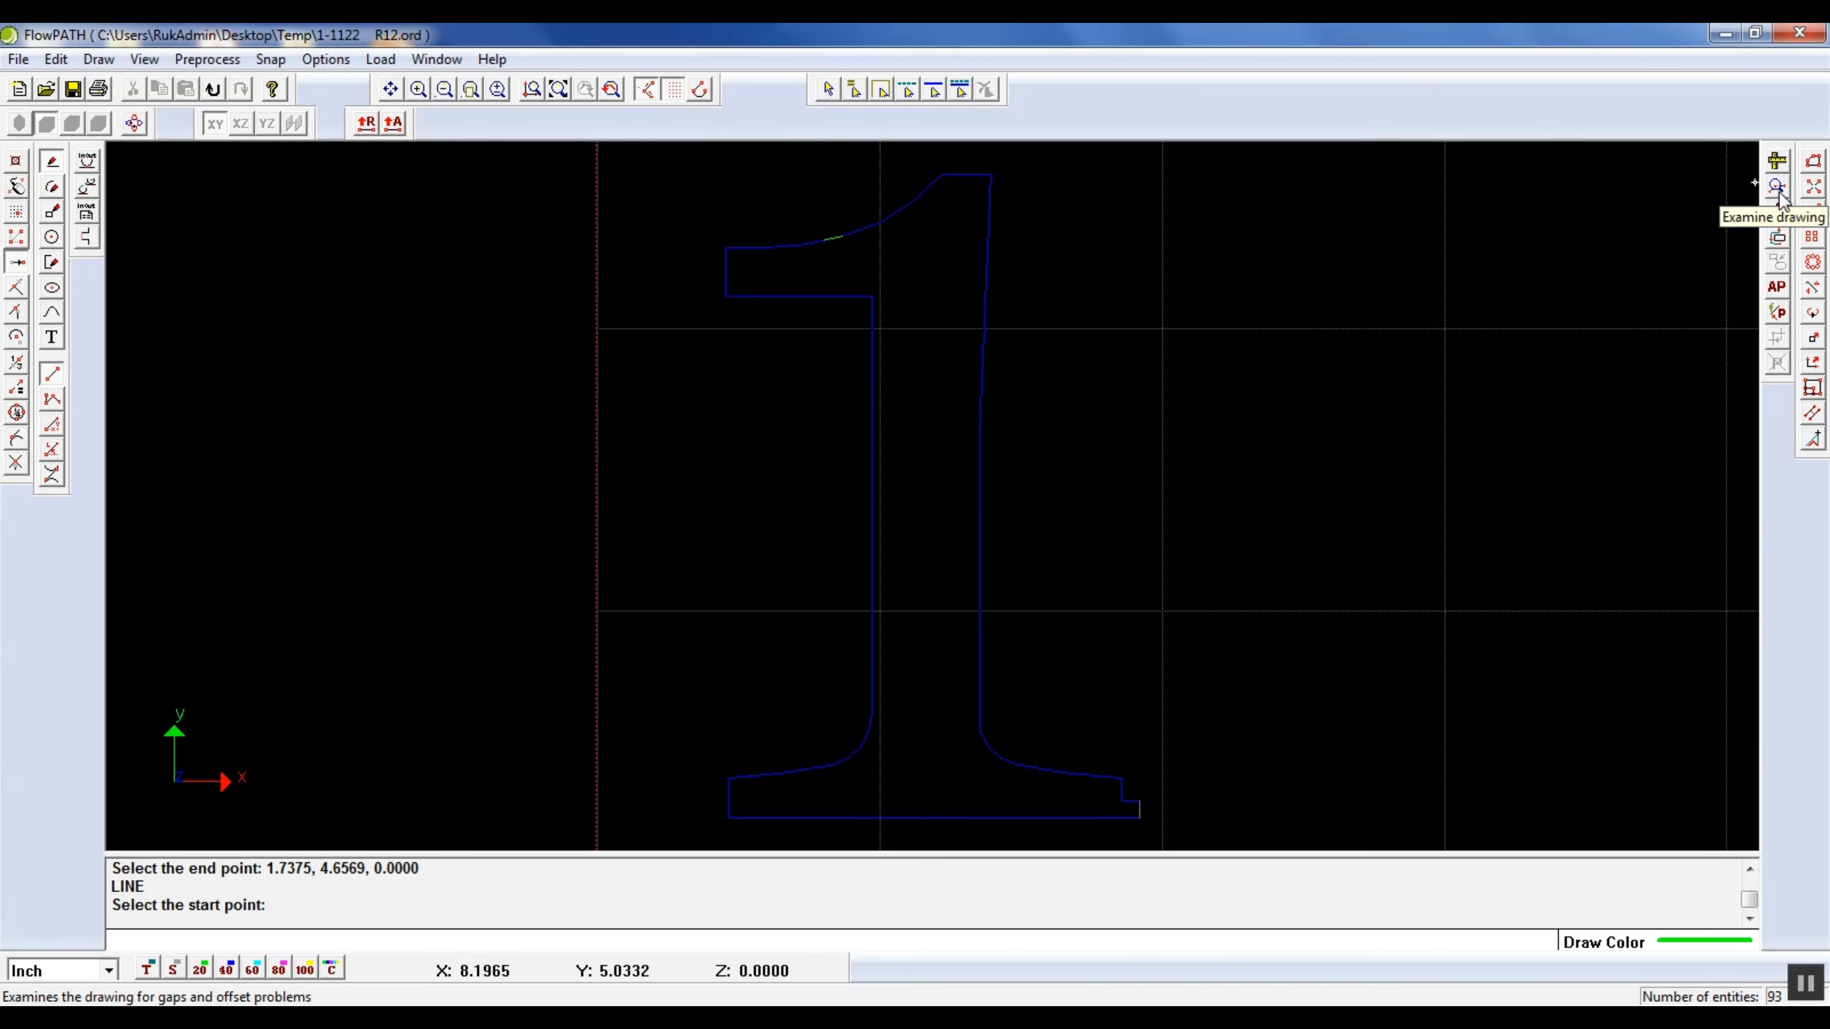
{"action": "left_click", "coordinate": [1778, 214]}
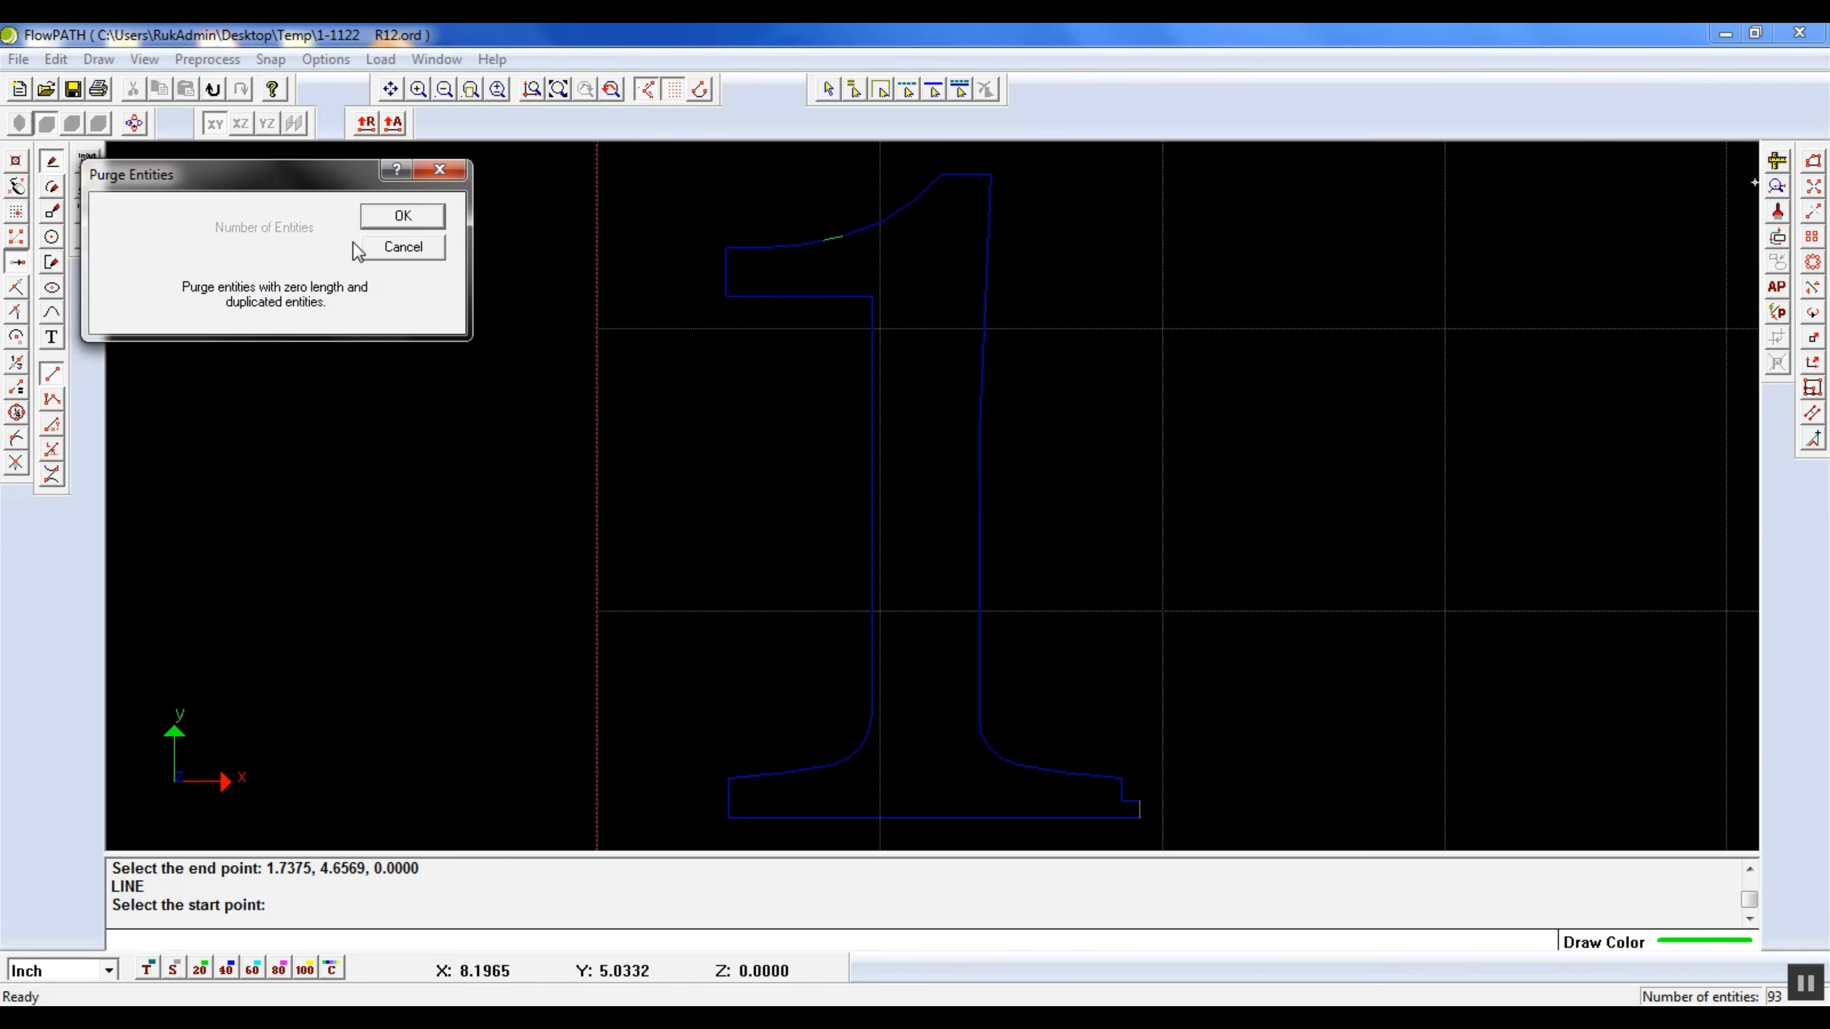
{"action": "left_click", "coordinate": [385, 223]}
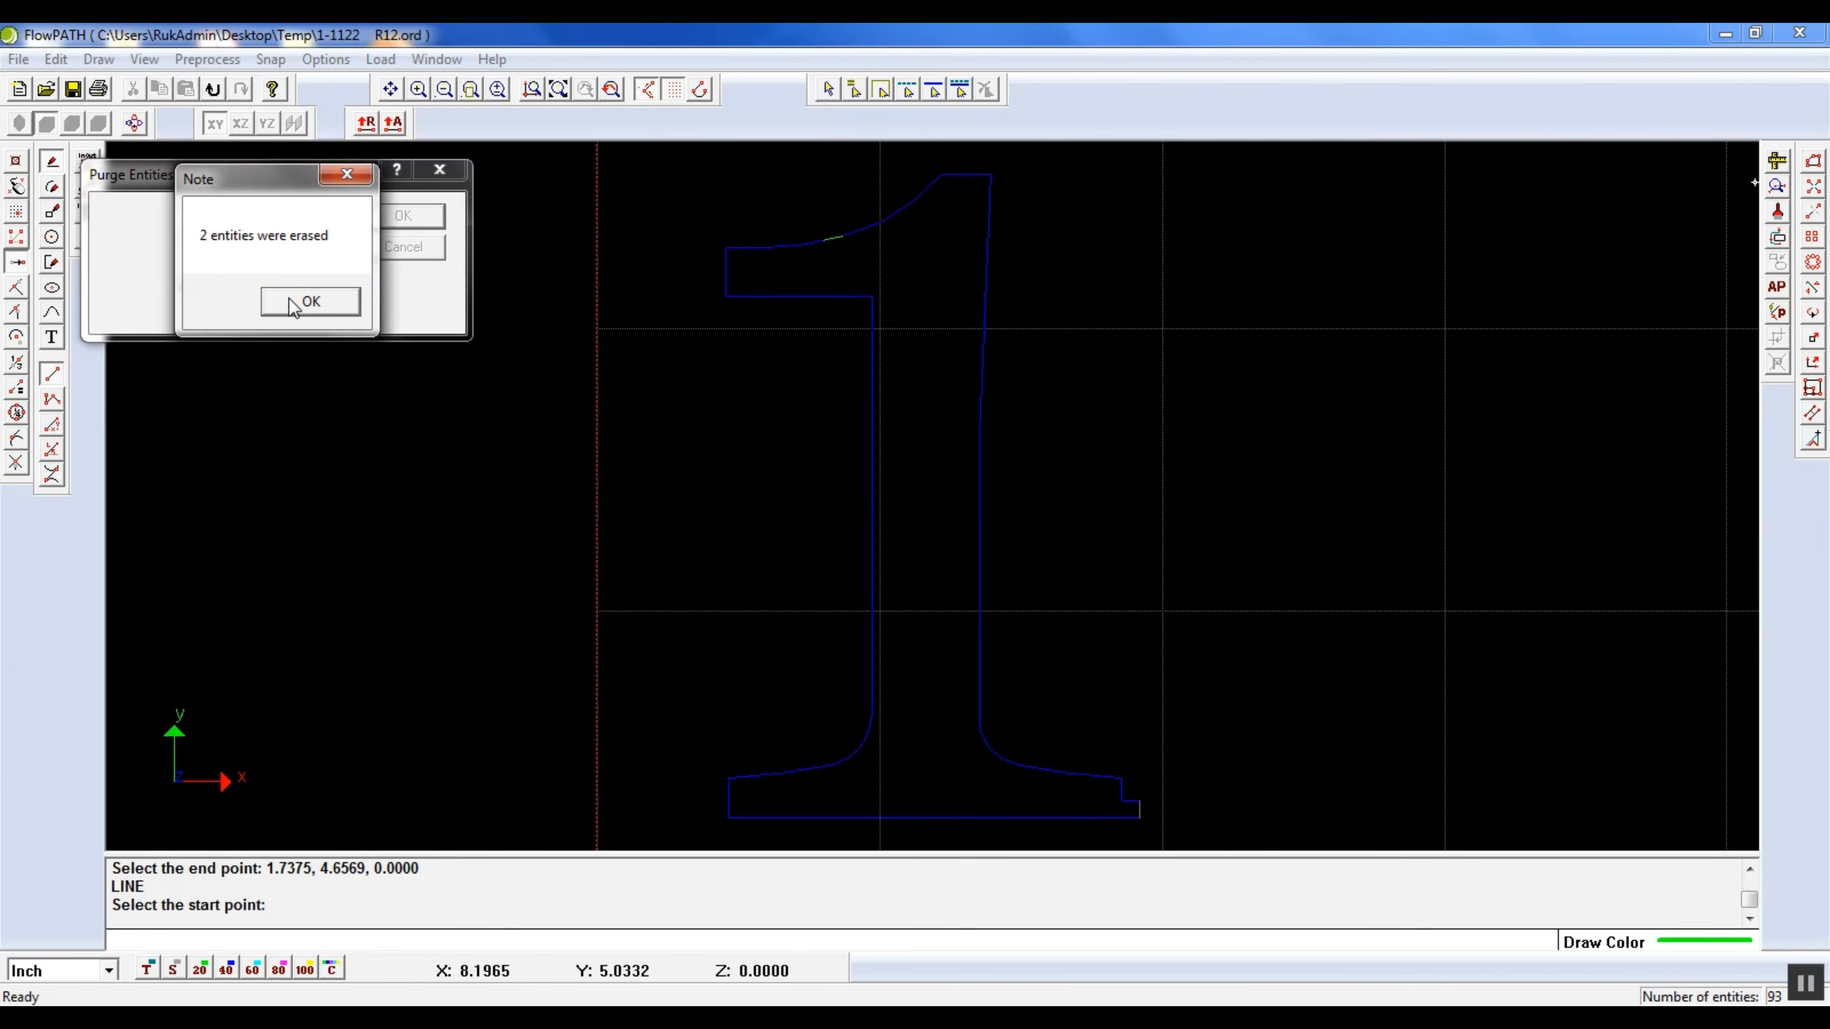
{"action": "left_click", "coordinate": [293, 303]}
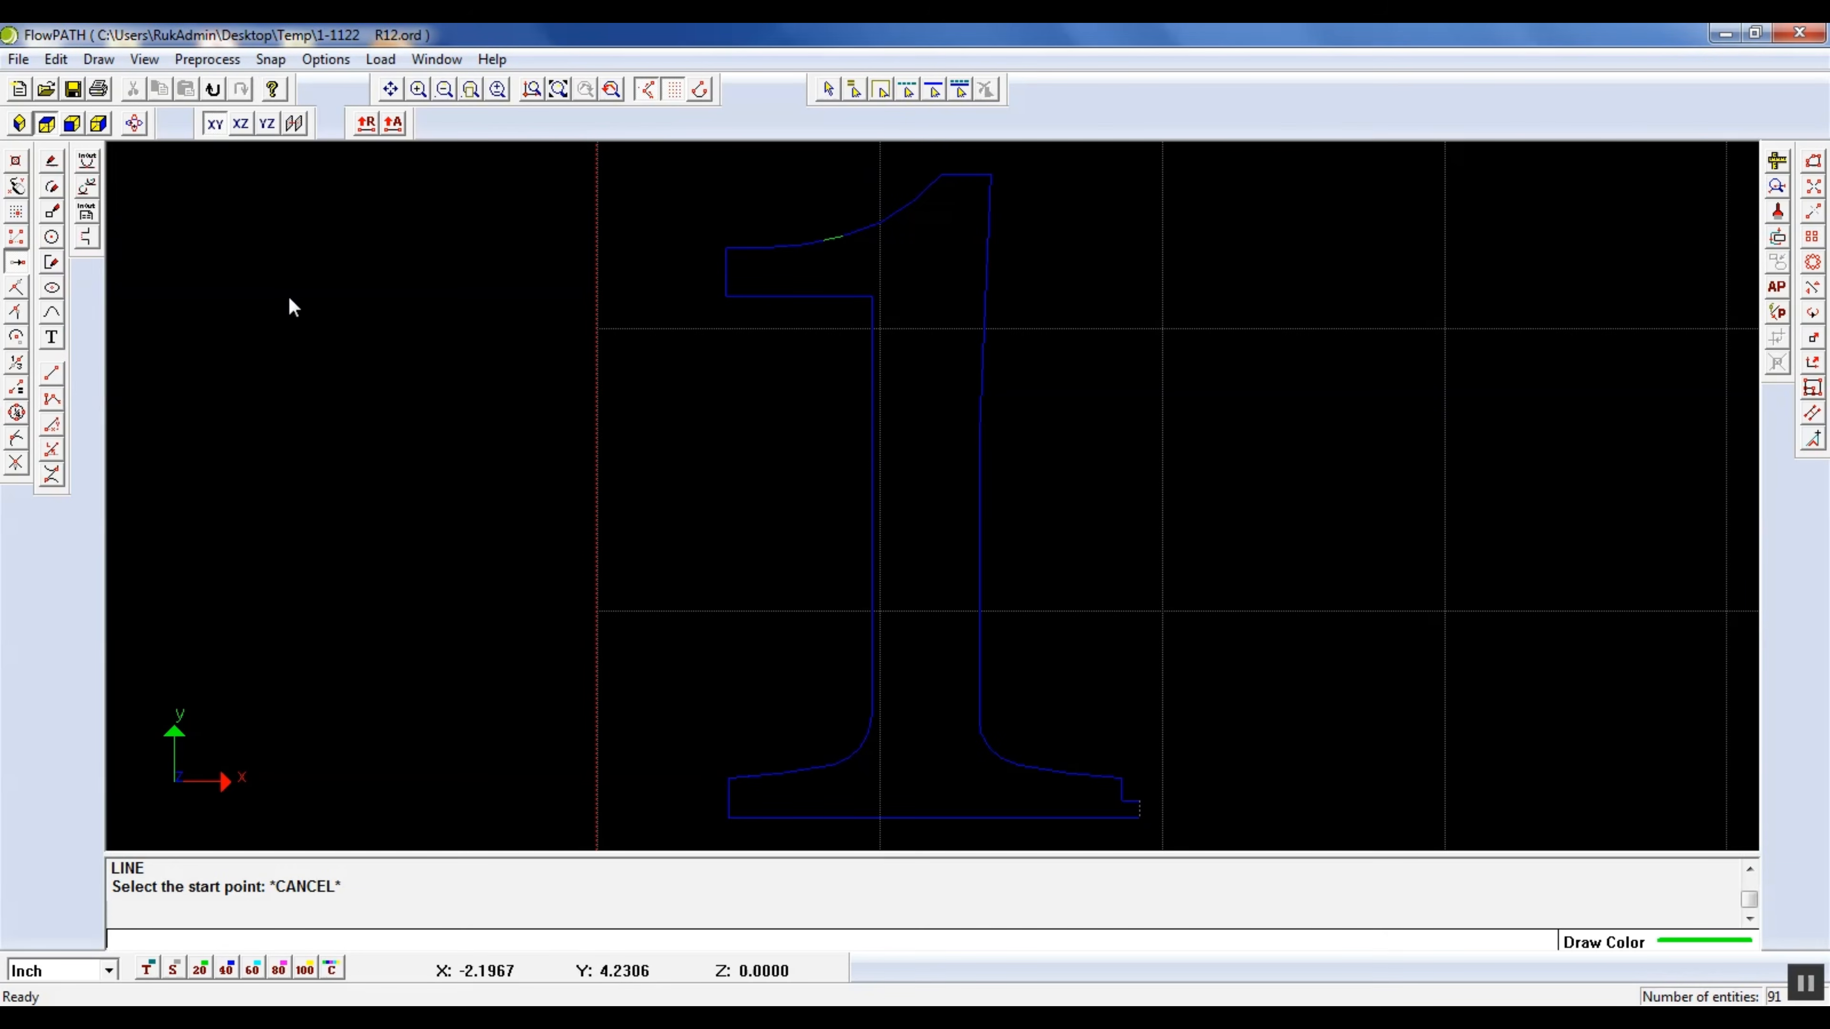
Examine the drawing for gaps and offset problems, checking the flag and its curved top edge closely
{"action": "left_click", "coordinate": [1777, 189]}
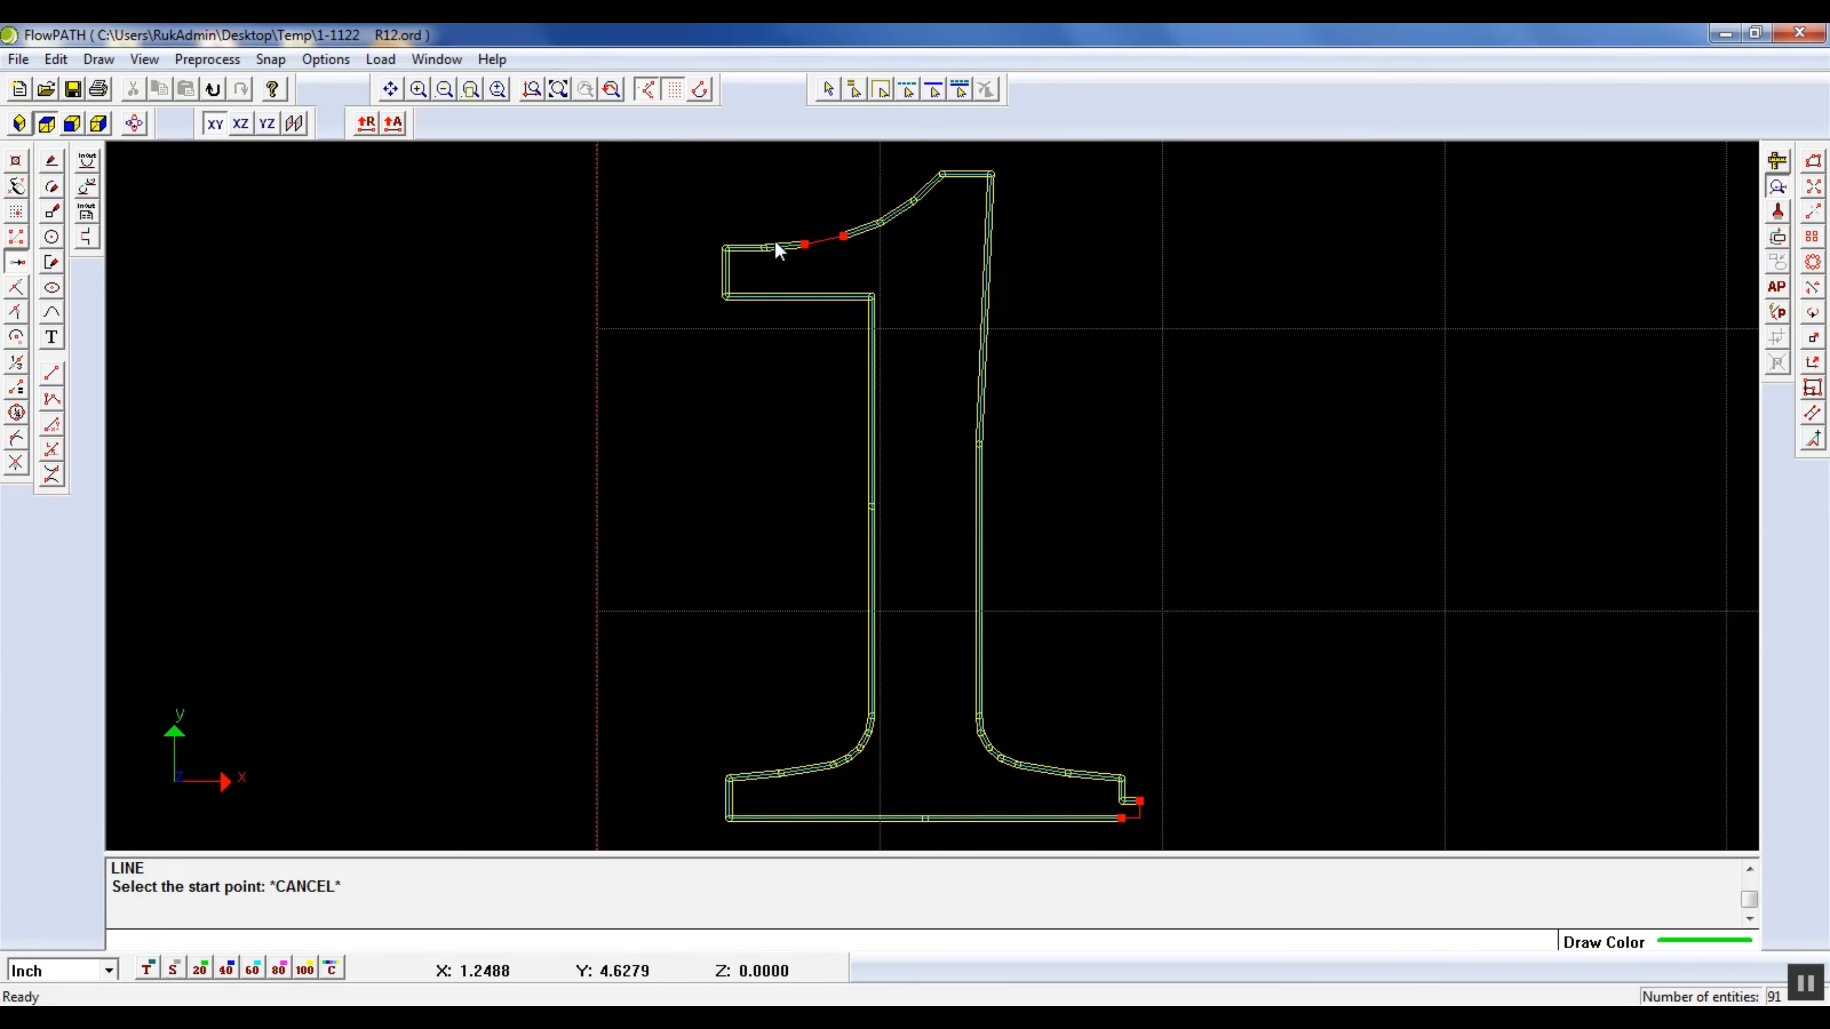
{"action": "scroll", "coordinate": [729, 244], "scroll_direction": "up", "scroll_amount": 5}
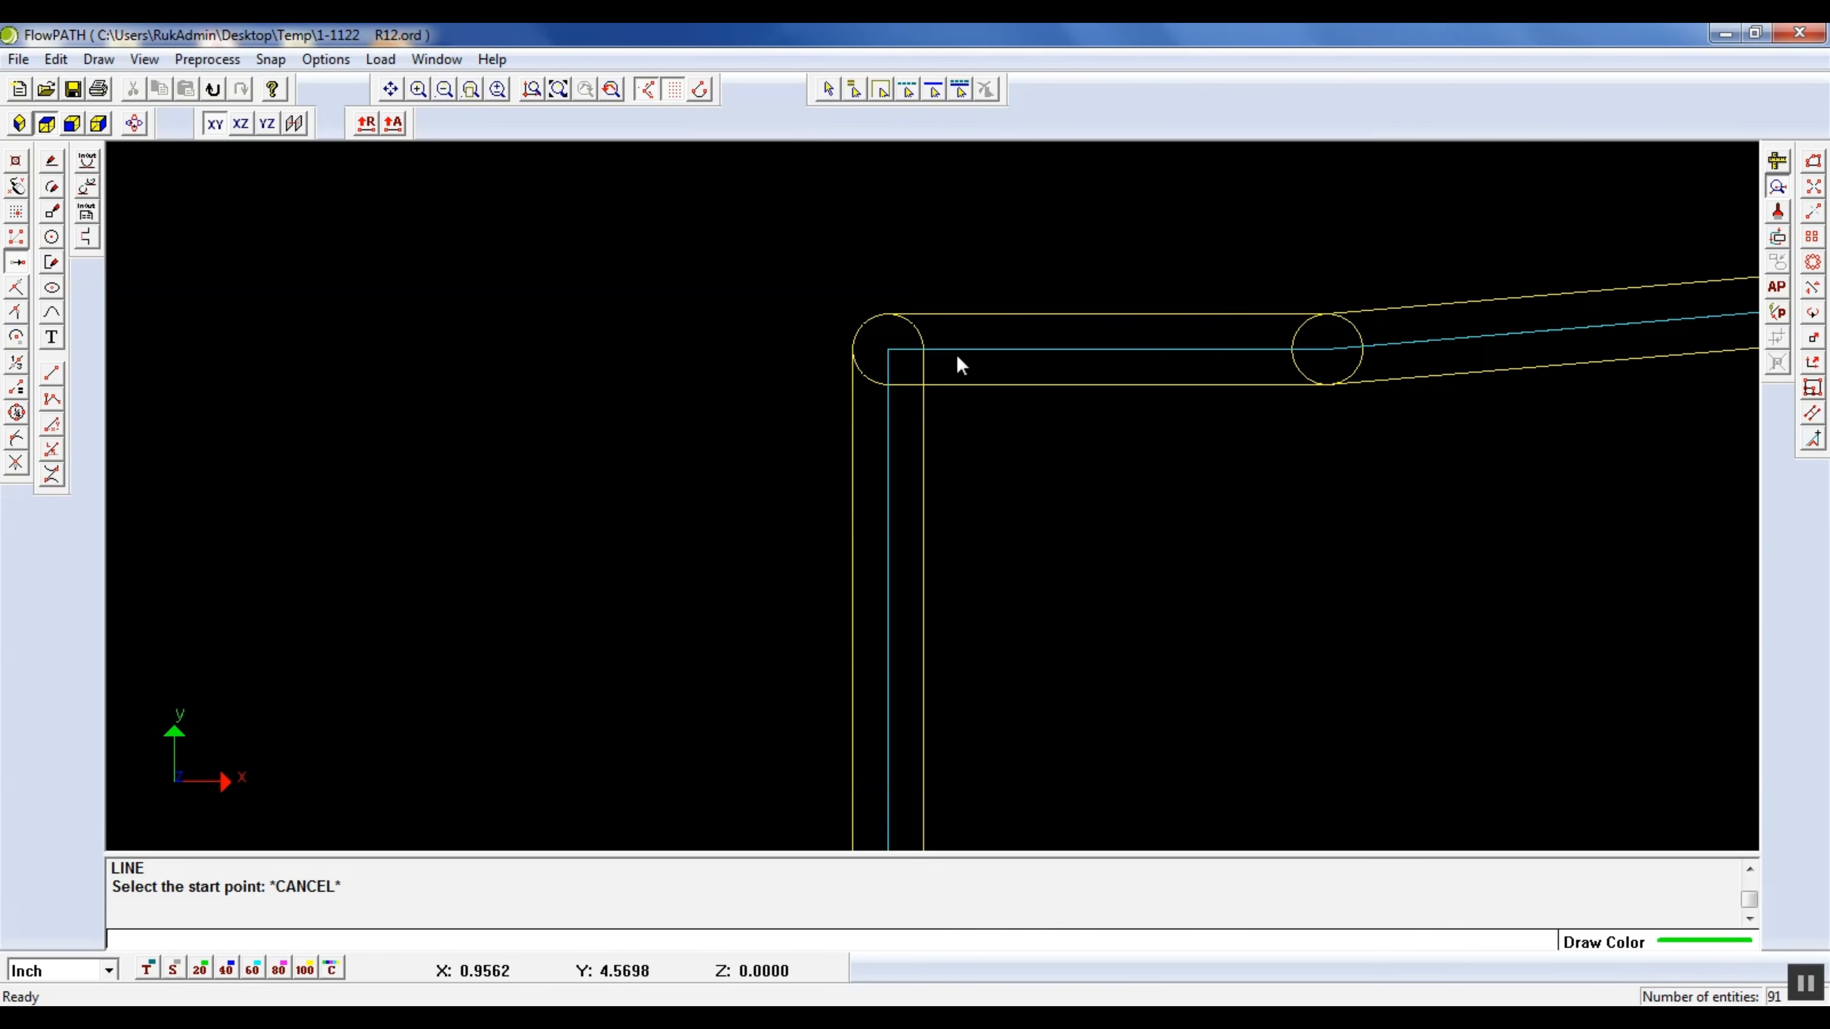
{"action": "scroll", "coordinate": [886, 491], "scroll_direction": "down", "scroll_amount": 3}
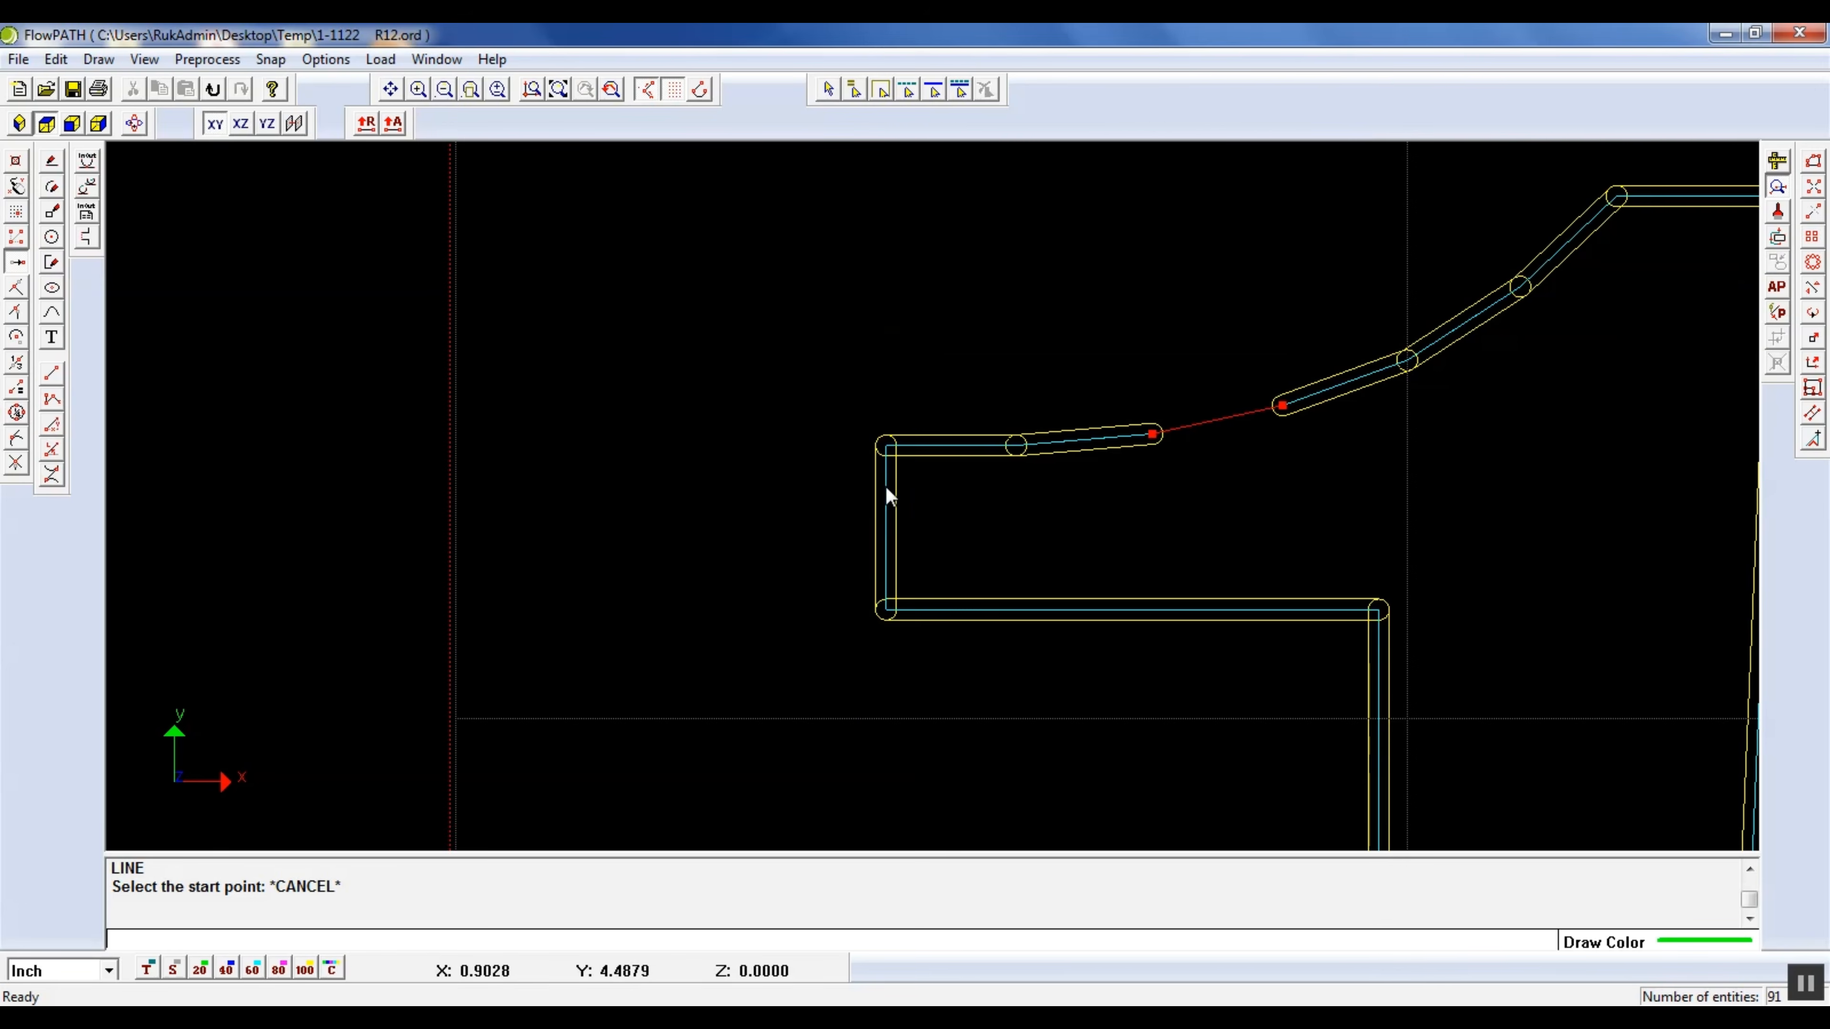
{"action": "scroll", "coordinate": [946, 436], "scroll_direction": "up", "scroll_amount": 3}
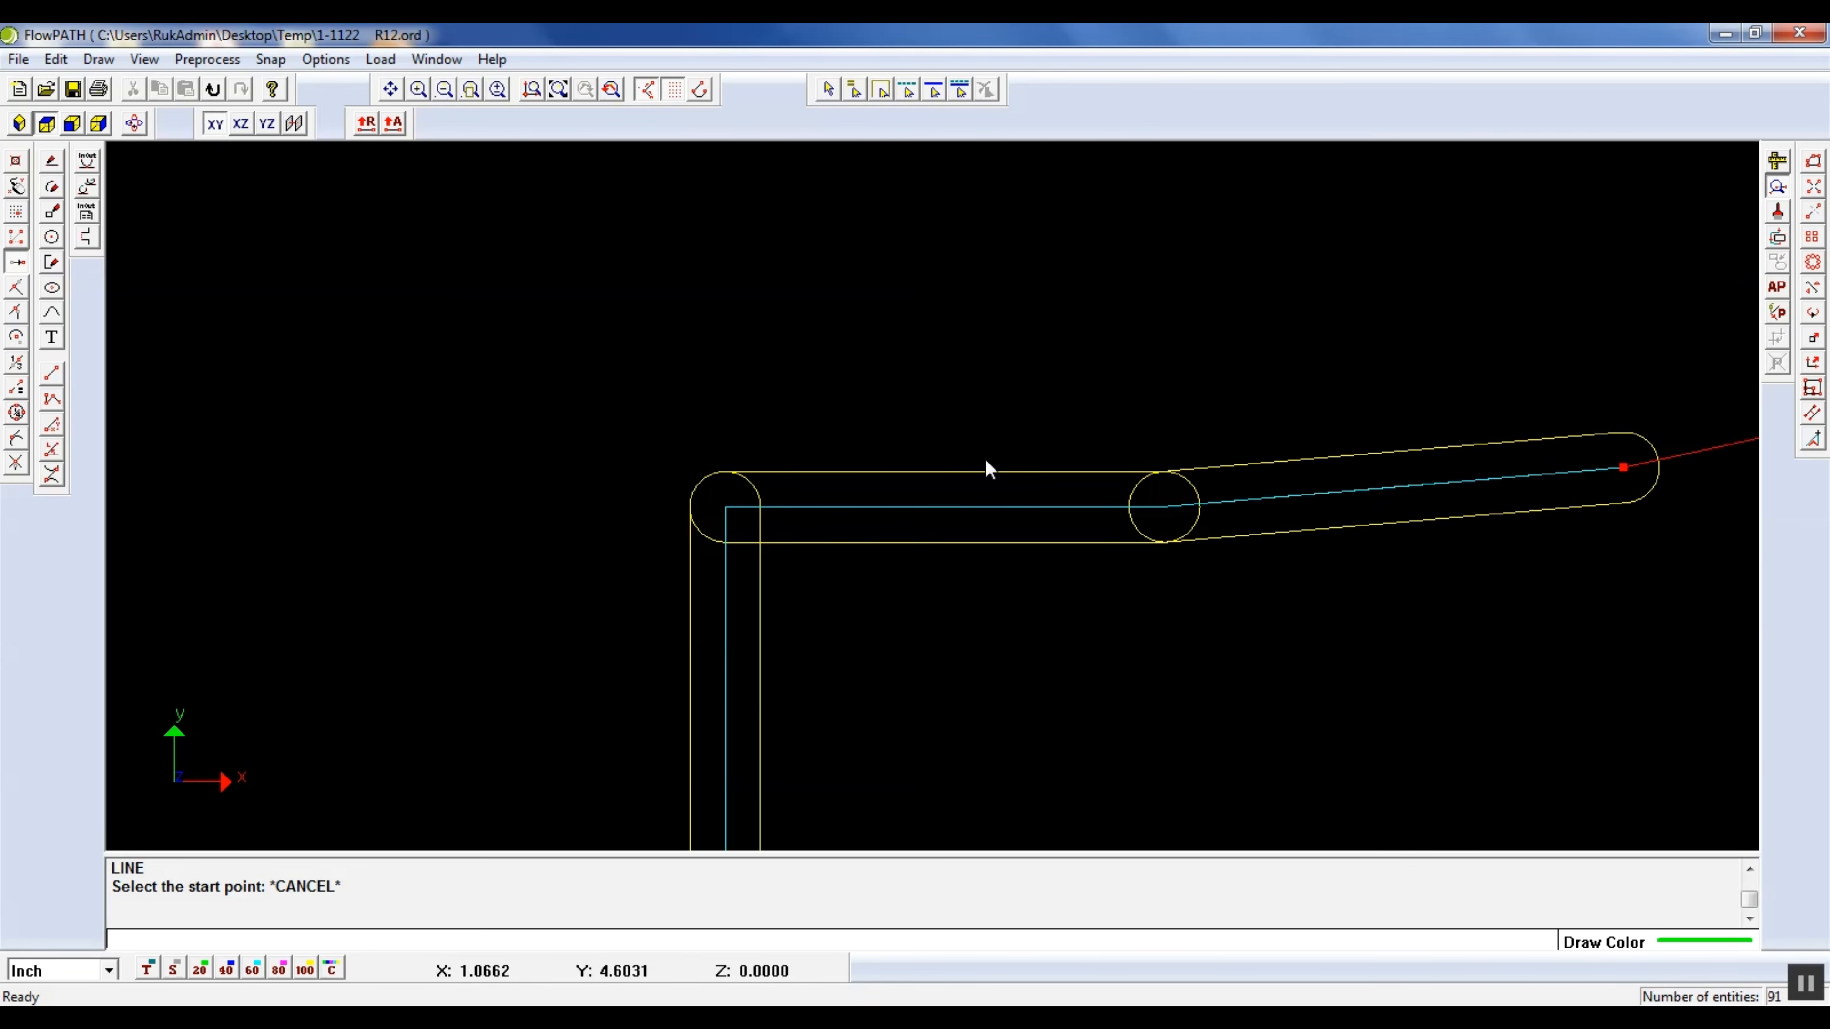
{"action": "scroll", "coordinate": [918, 481], "scroll_direction": "down", "scroll_amount": 3}
{"action": "scroll", "coordinate": [894, 490], "scroll_direction": "down", "scroll_amount": 3}
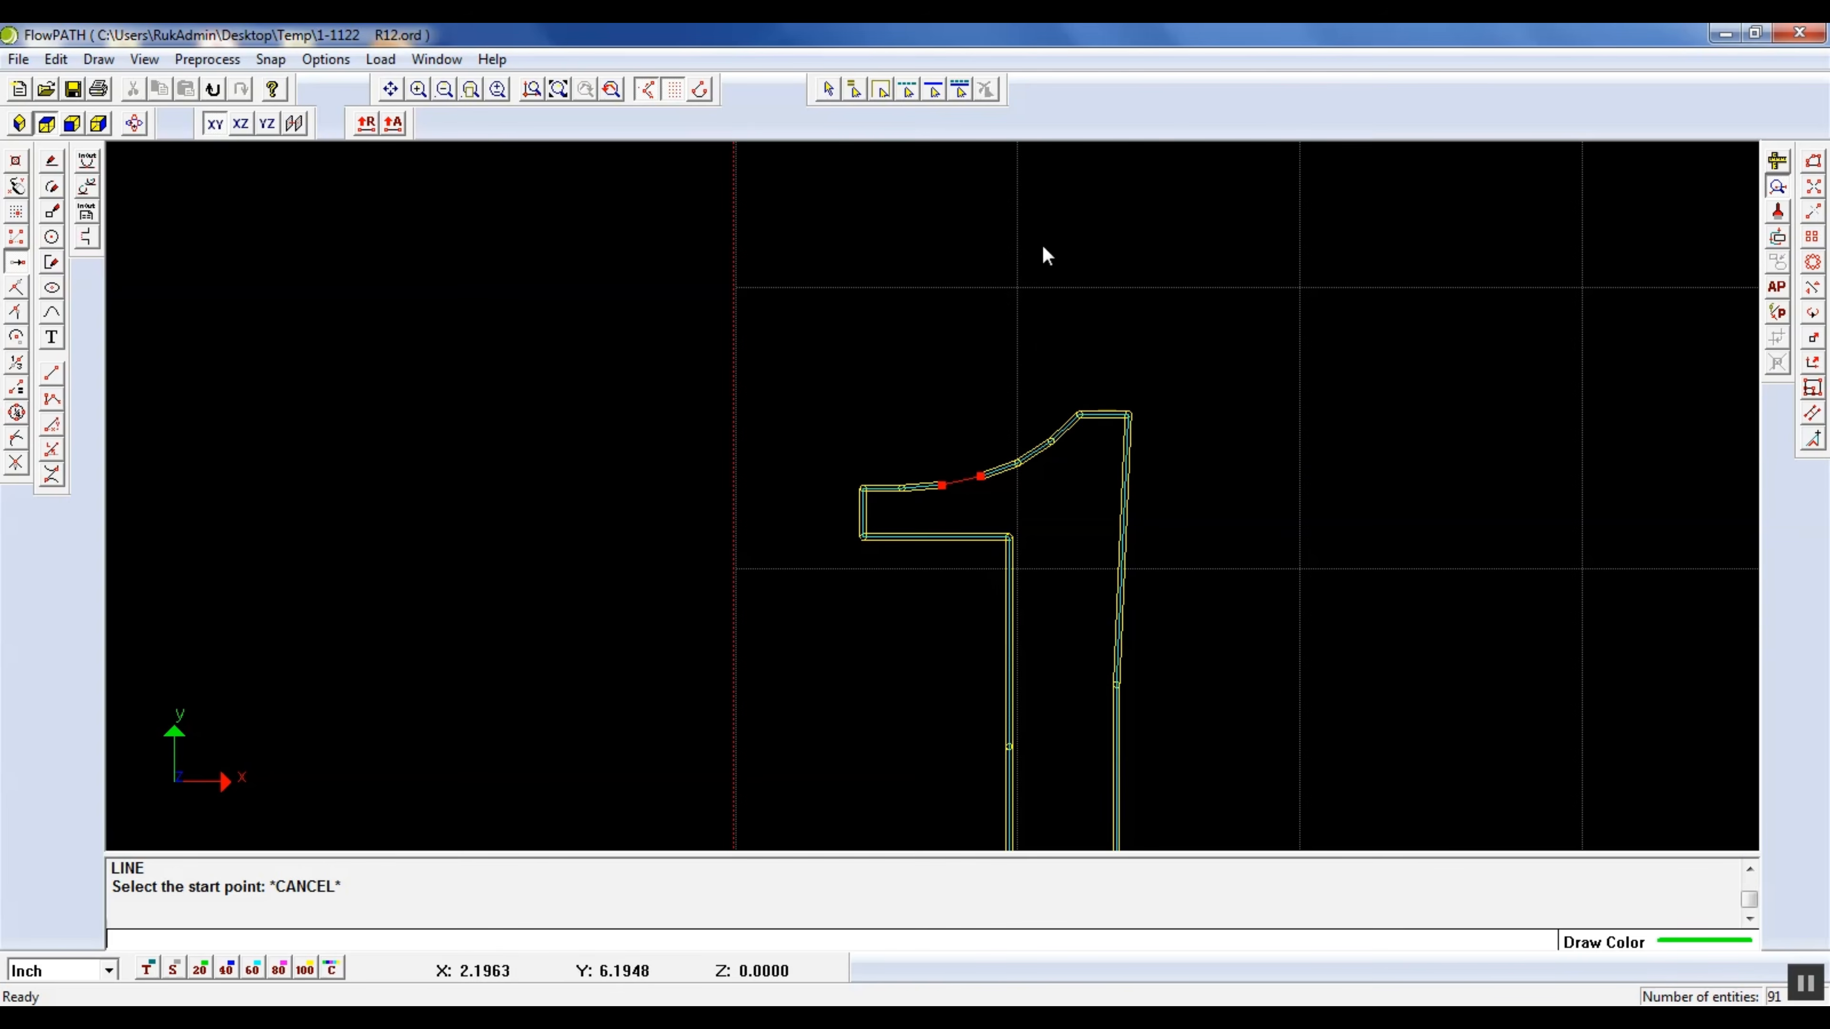
{"action": "scroll", "coordinate": [1030, 465], "scroll_direction": "up", "scroll_amount": 3}
{"action": "scroll", "coordinate": [1057, 422], "scroll_direction": "up", "scroll_amount": 2}
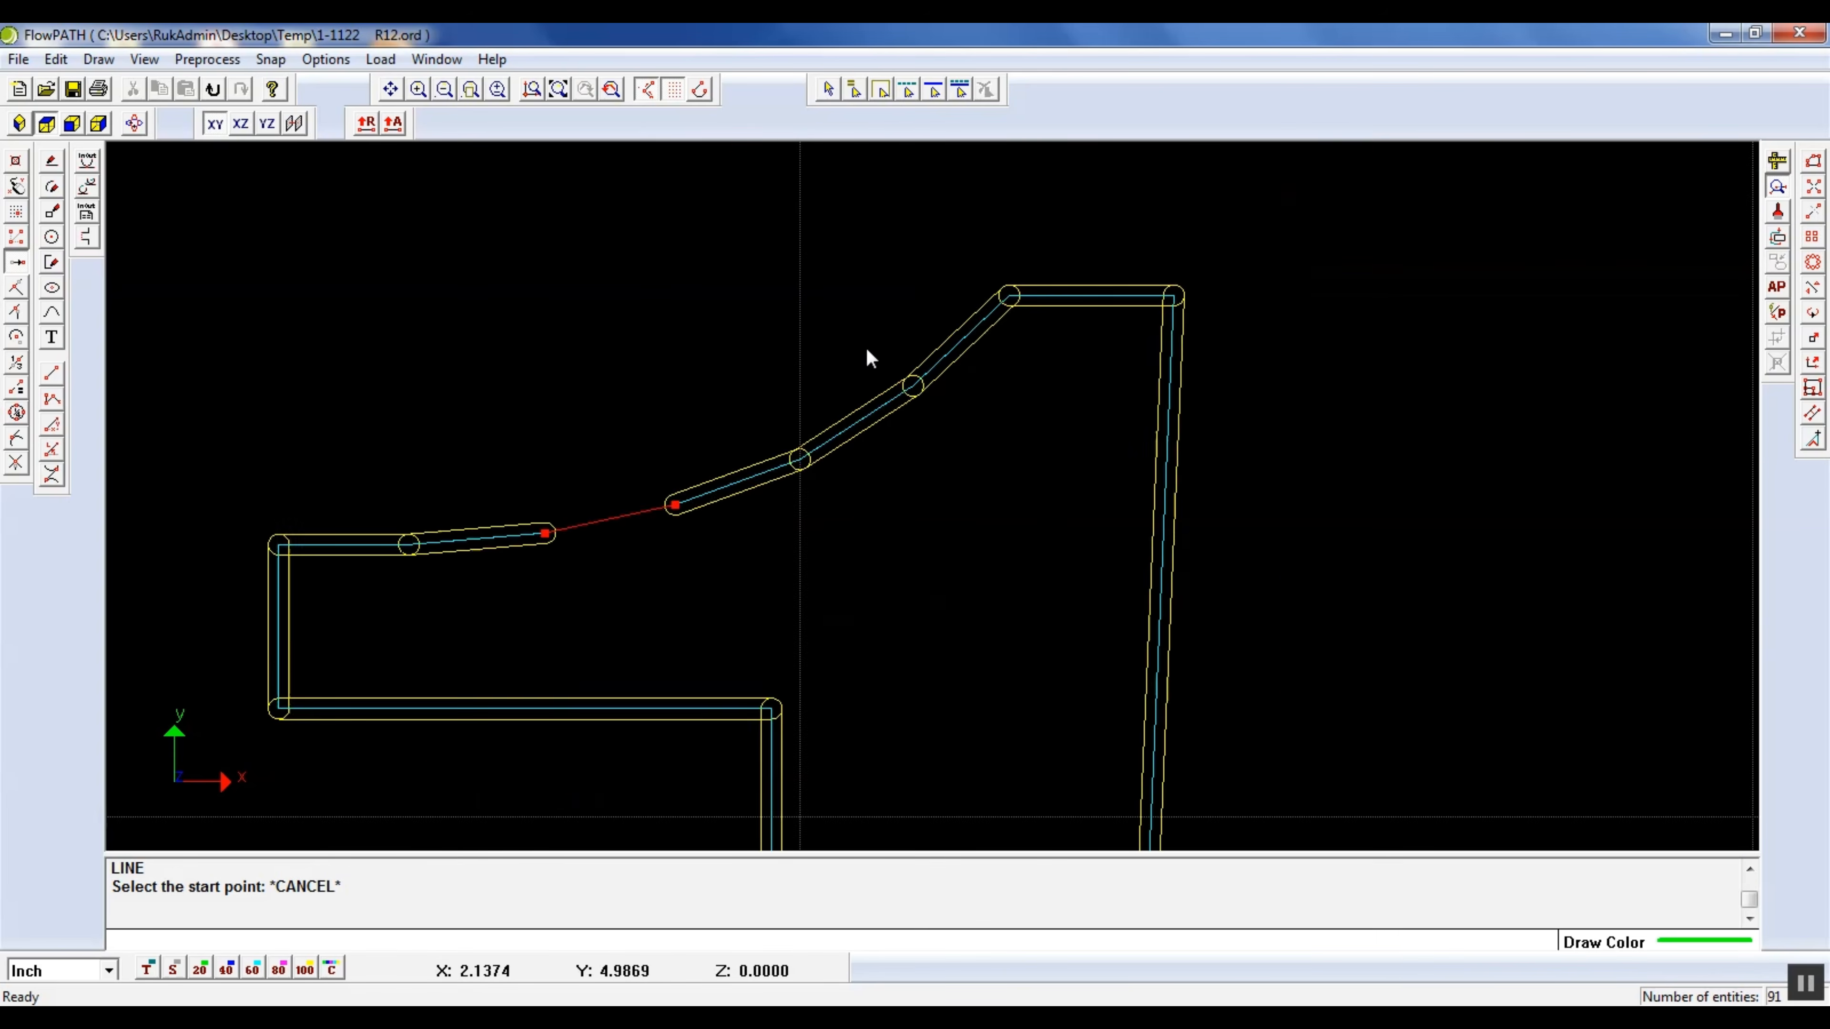
{"action": "scroll", "coordinate": [865, 346], "scroll_direction": "down", "scroll_amount": 5}
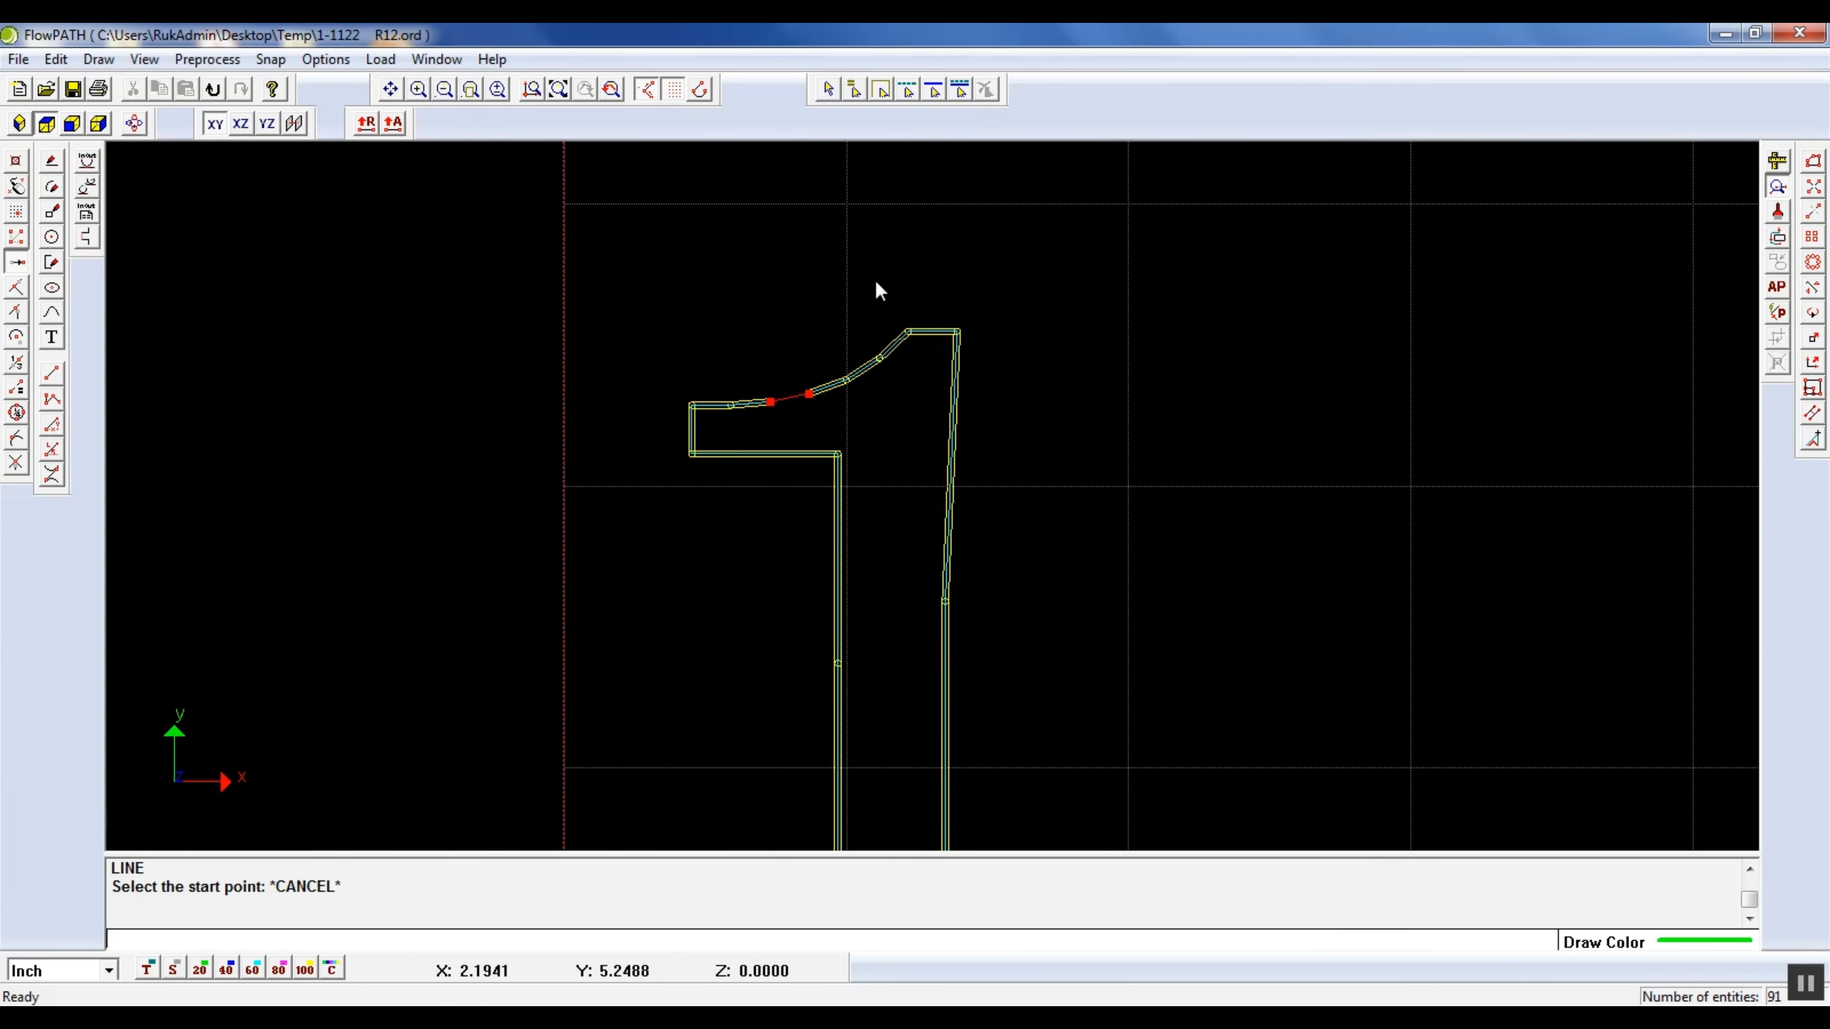
{"action": "left_click", "coordinate": [558, 89]}
{"action": "left_click", "coordinate": [1772, 189]}
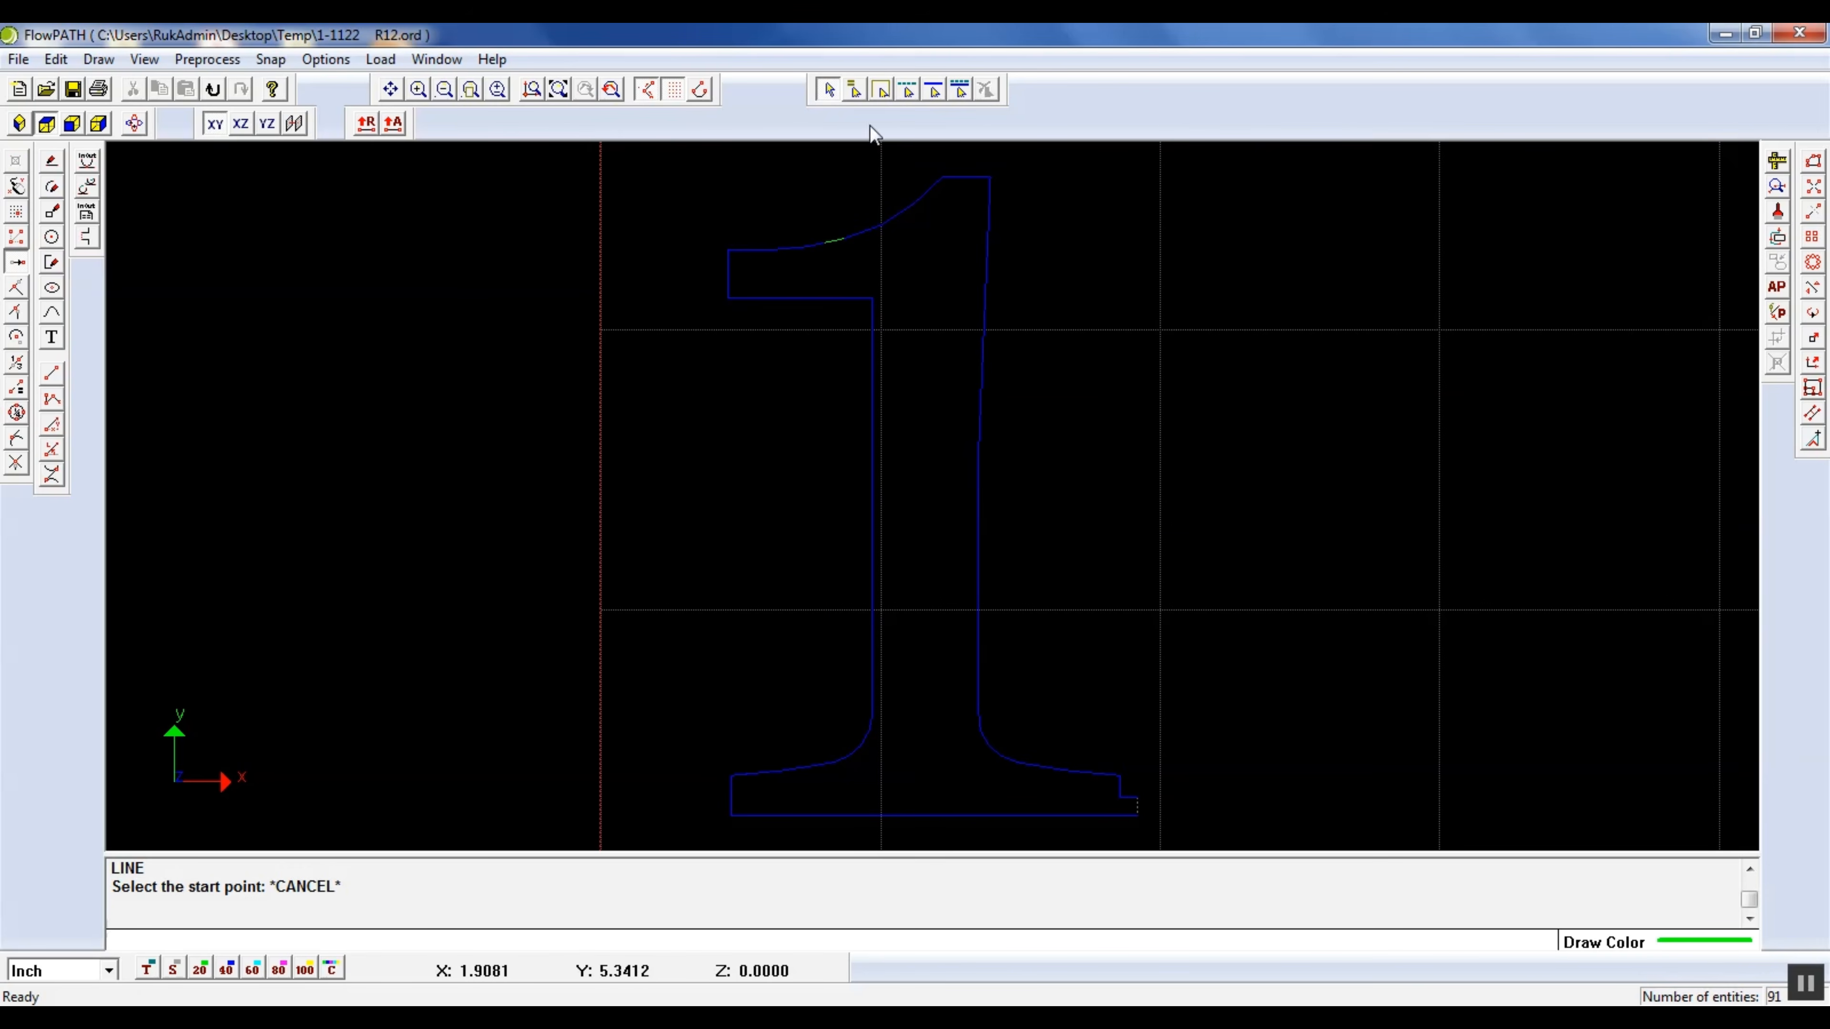
Delete the overlapping duplicate lines on the short horizontal edge at the top of the numeral 1
{"action": "left_click", "coordinate": [961, 177]}
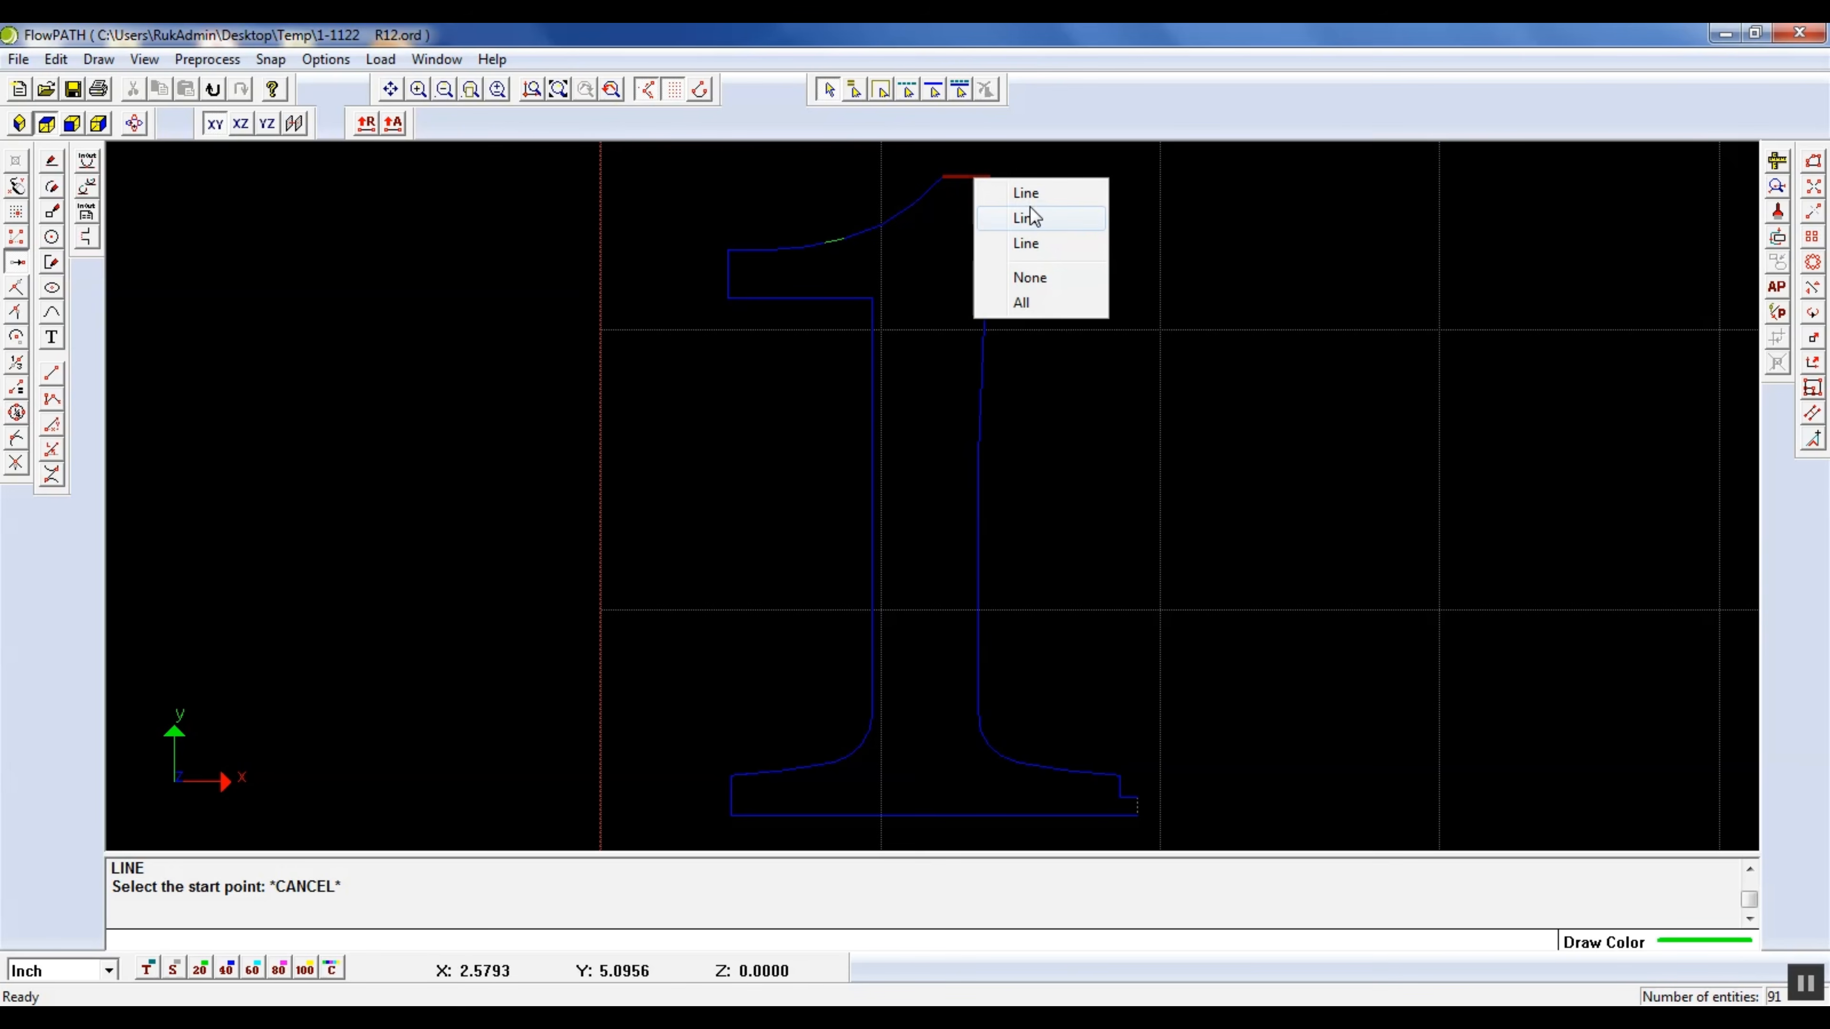
{"action": "left_click", "coordinate": [1038, 243]}
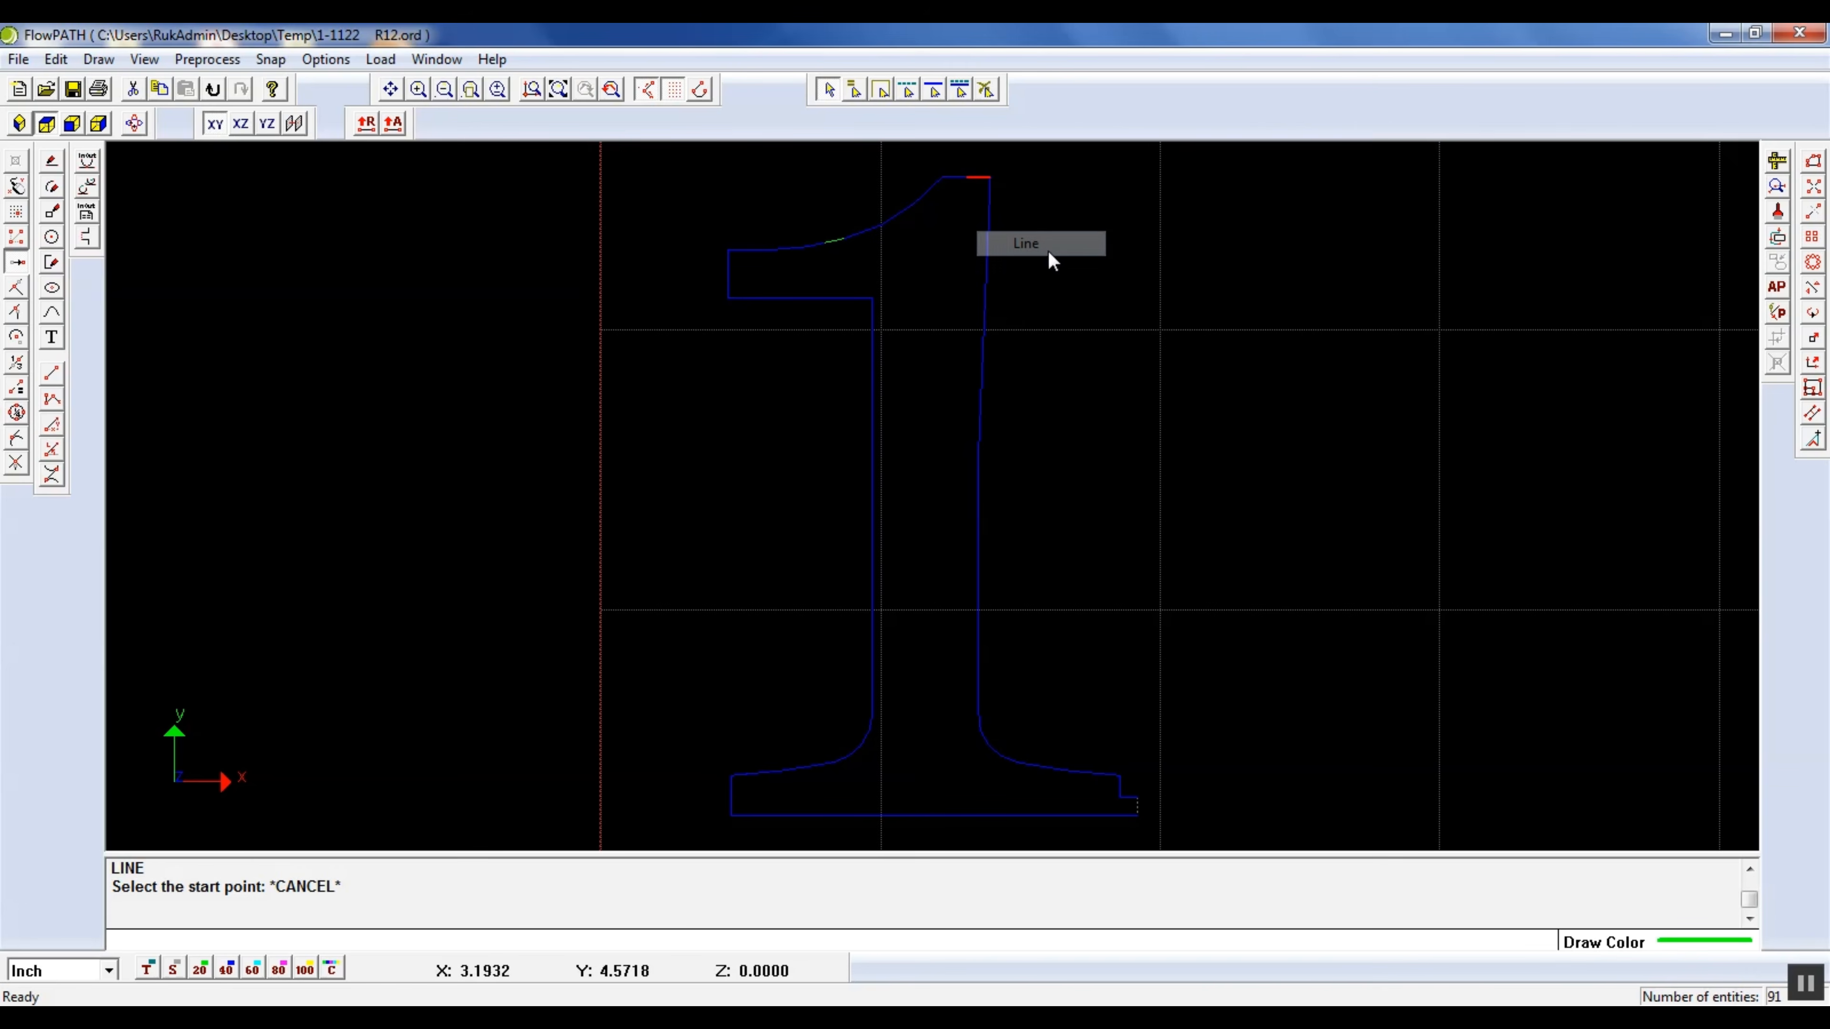
{"action": "key", "text": "Delete"}
{"action": "scroll", "coordinate": [962, 174], "scroll_direction": "up", "scroll_amount": 2}
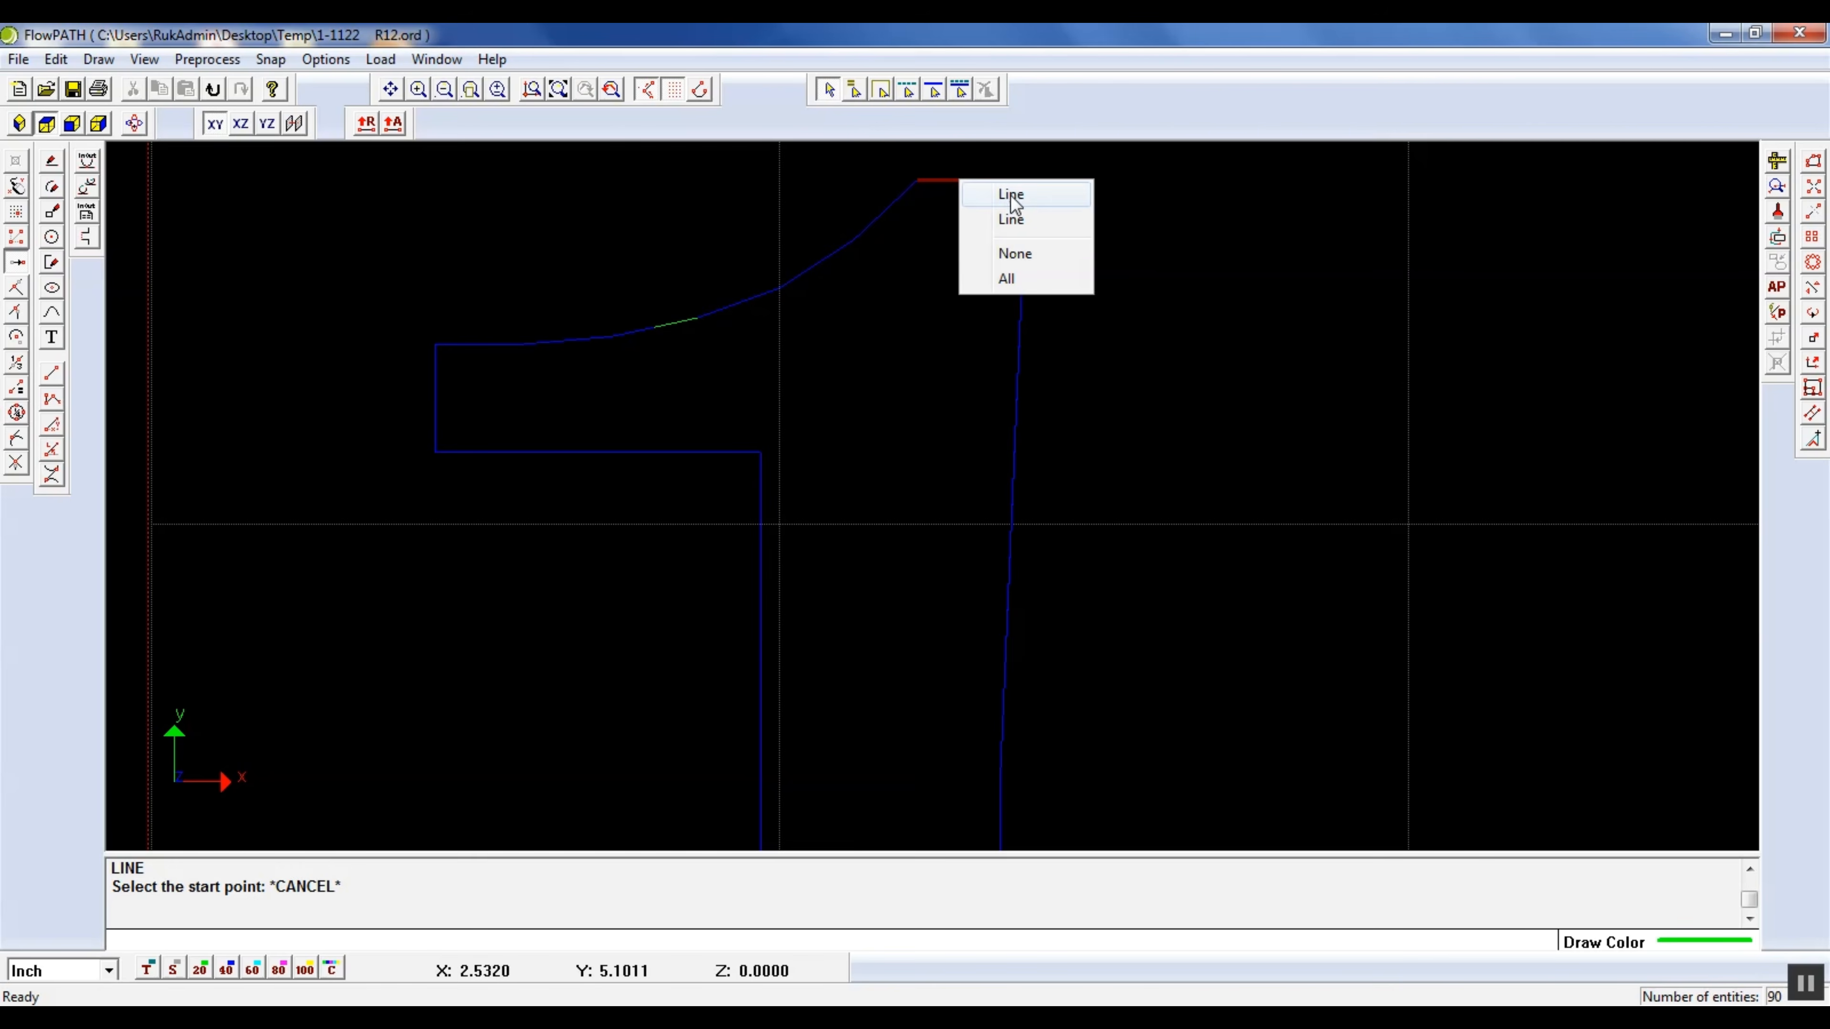
{"action": "left_click", "coordinate": [1177, 271]}
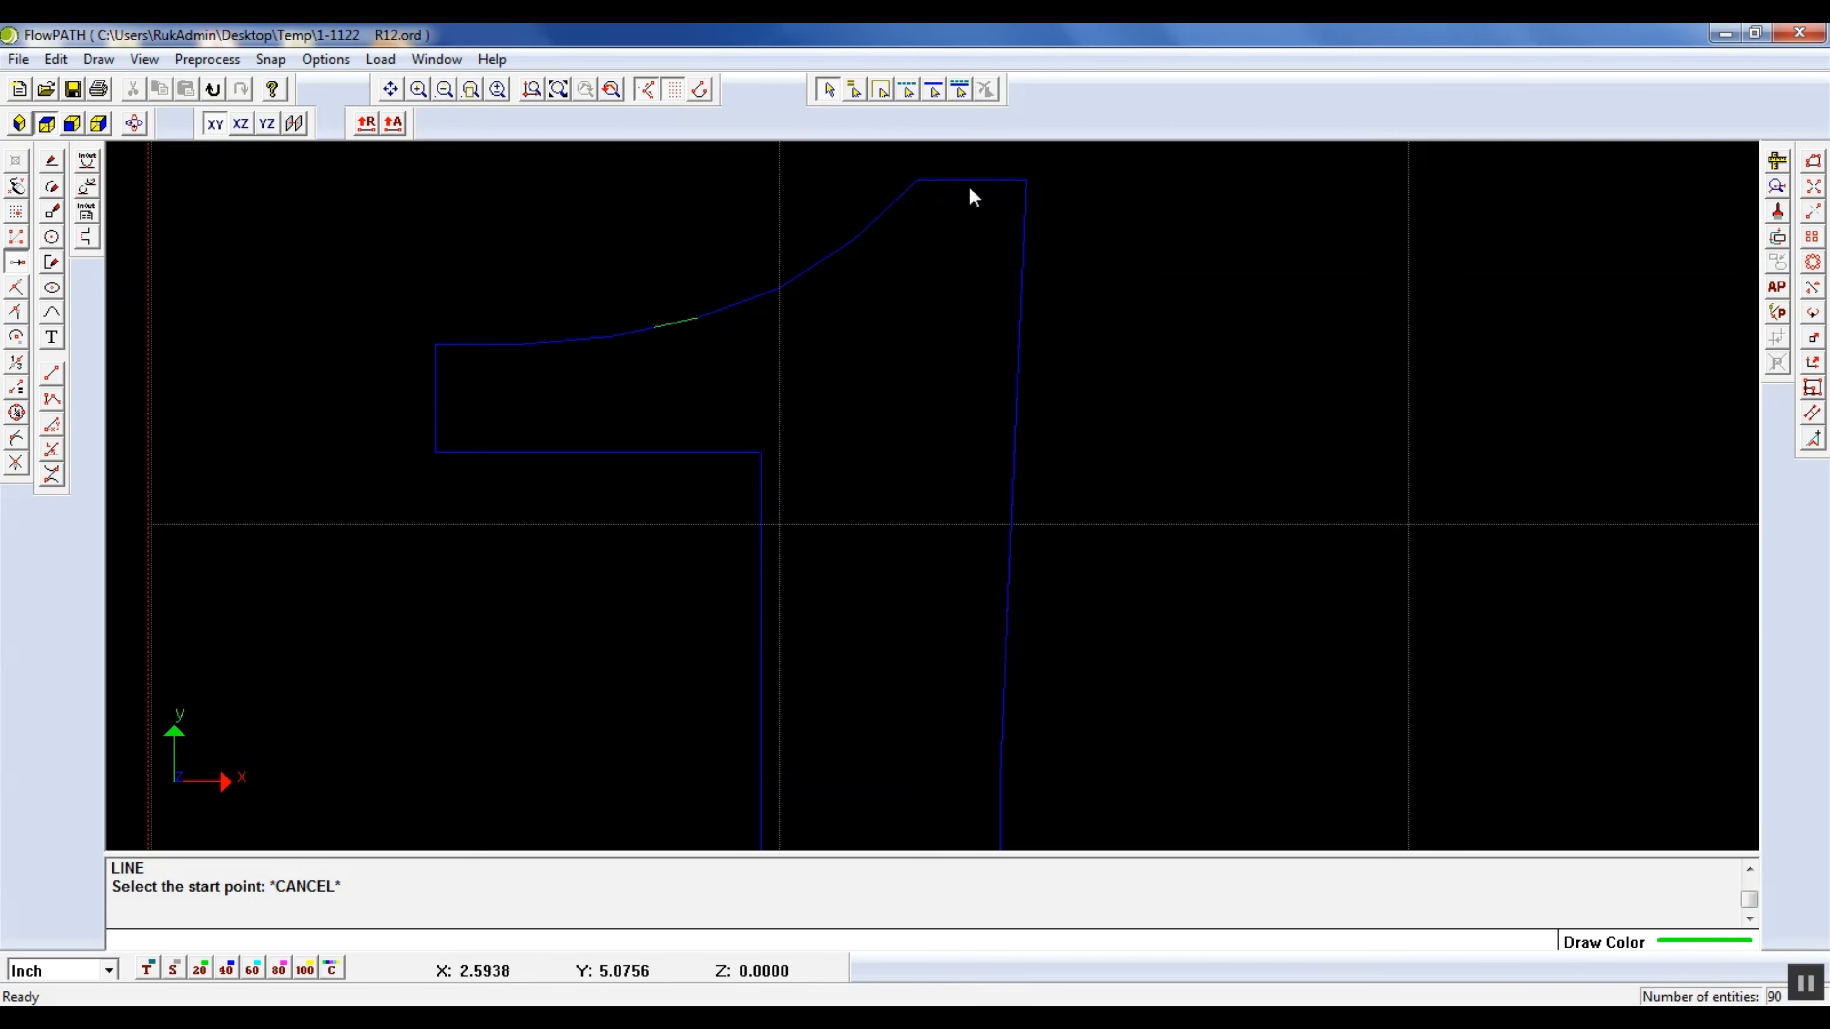
{"action": "left_click", "coordinate": [983, 181]}
{"action": "key", "text": "Delete"}
Delete the overlapping duplicate lines along the upper part of the flag's curved top edge
{"action": "left_click", "coordinate": [889, 207]}
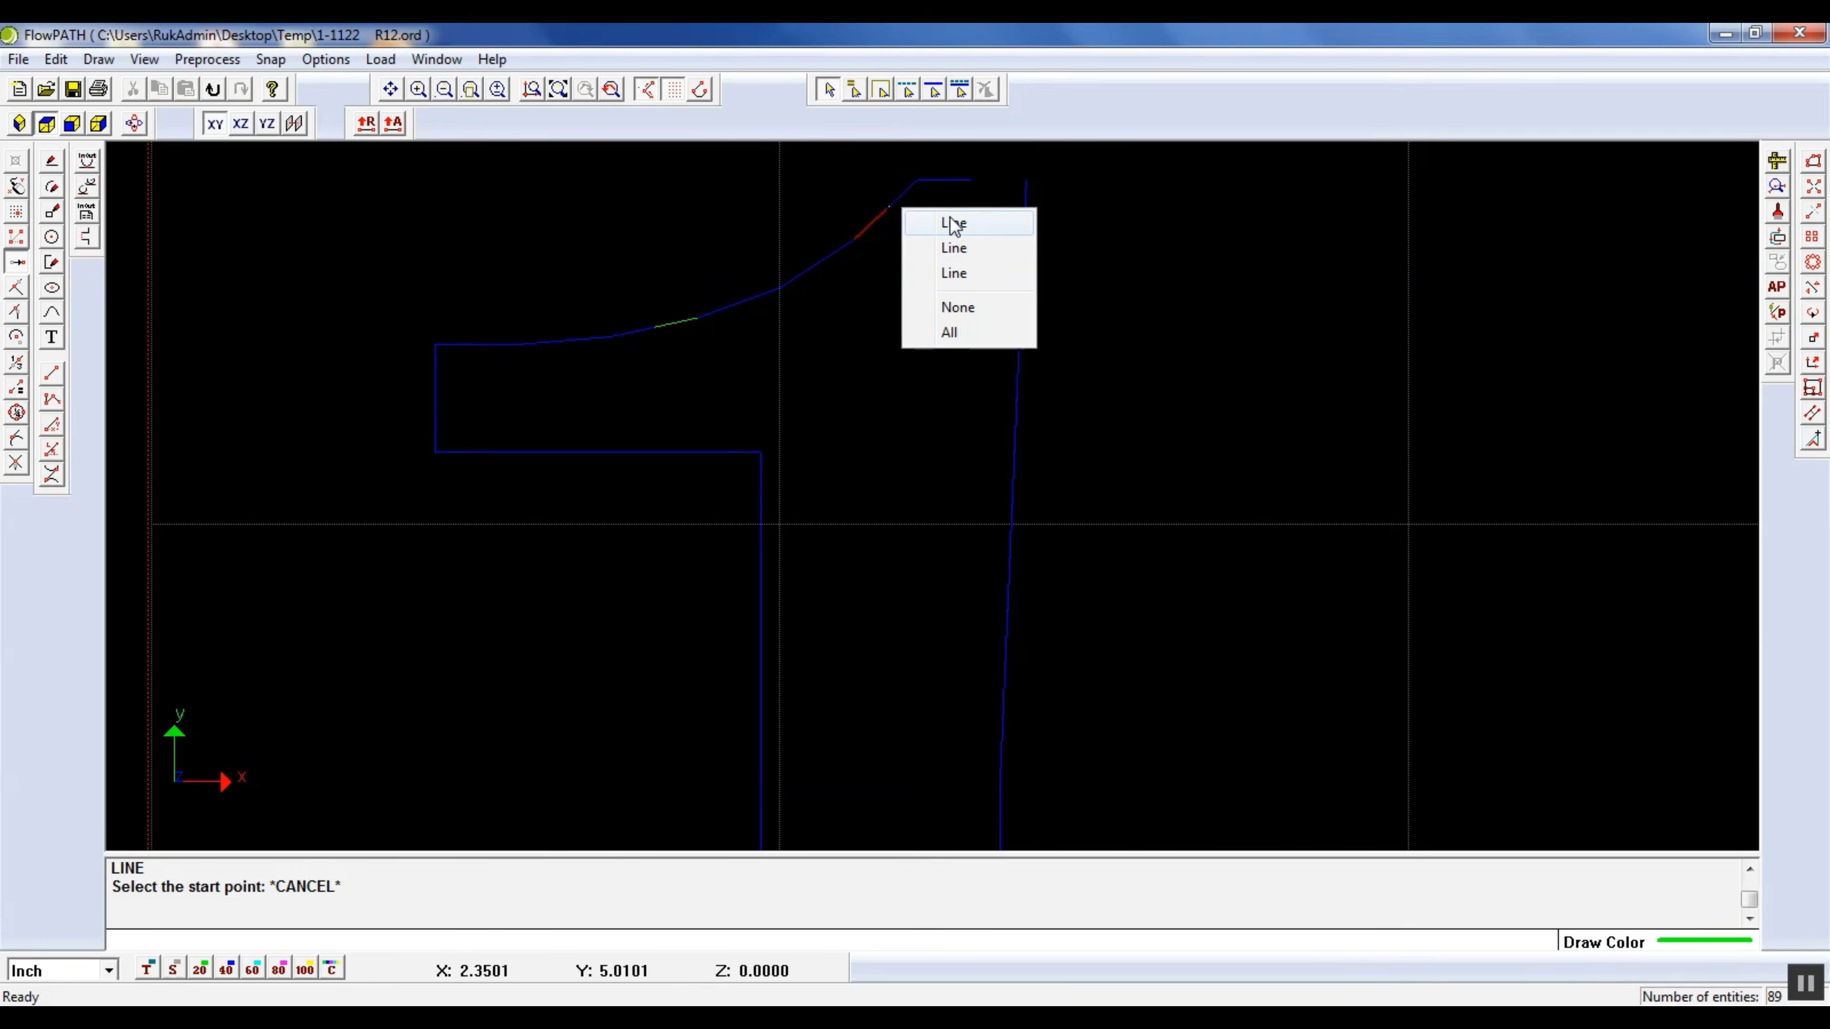
{"action": "left_click", "coordinate": [952, 249]}
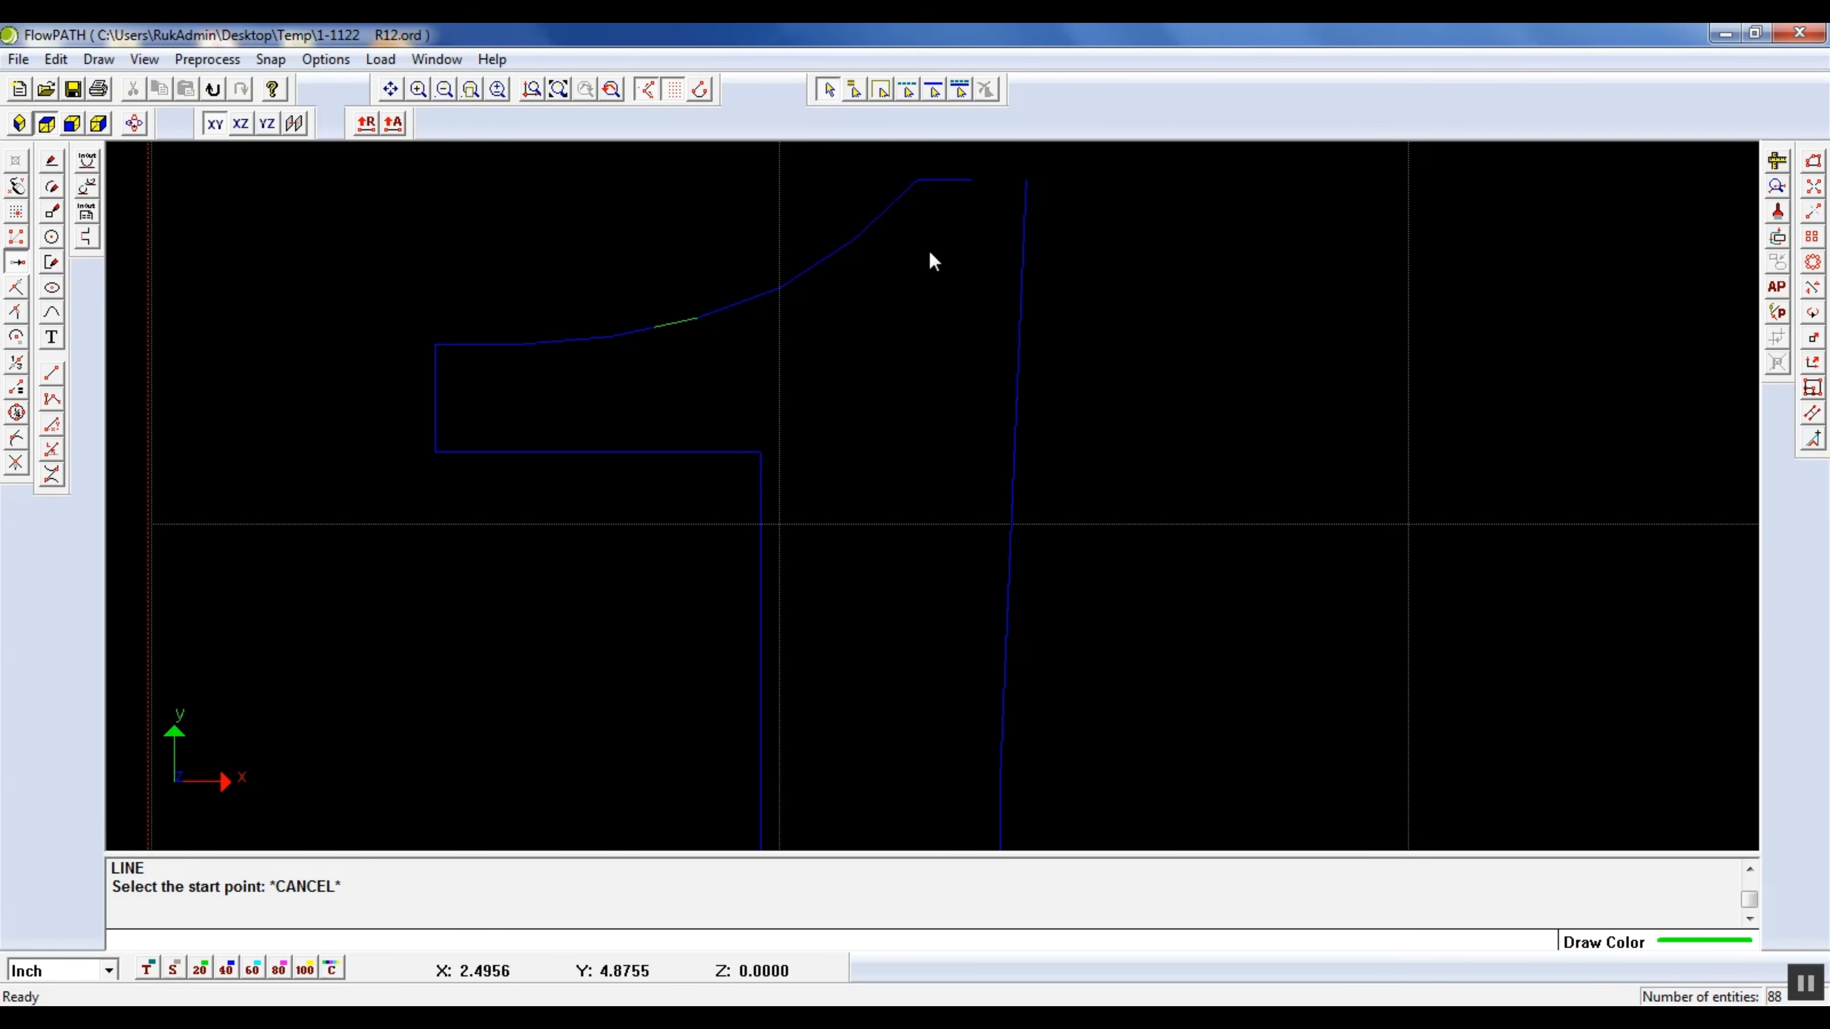
{"action": "left_click", "coordinate": [870, 225]}
{"action": "left_click", "coordinate": [984, 90]}
{"action": "left_click", "coordinate": [825, 258]}
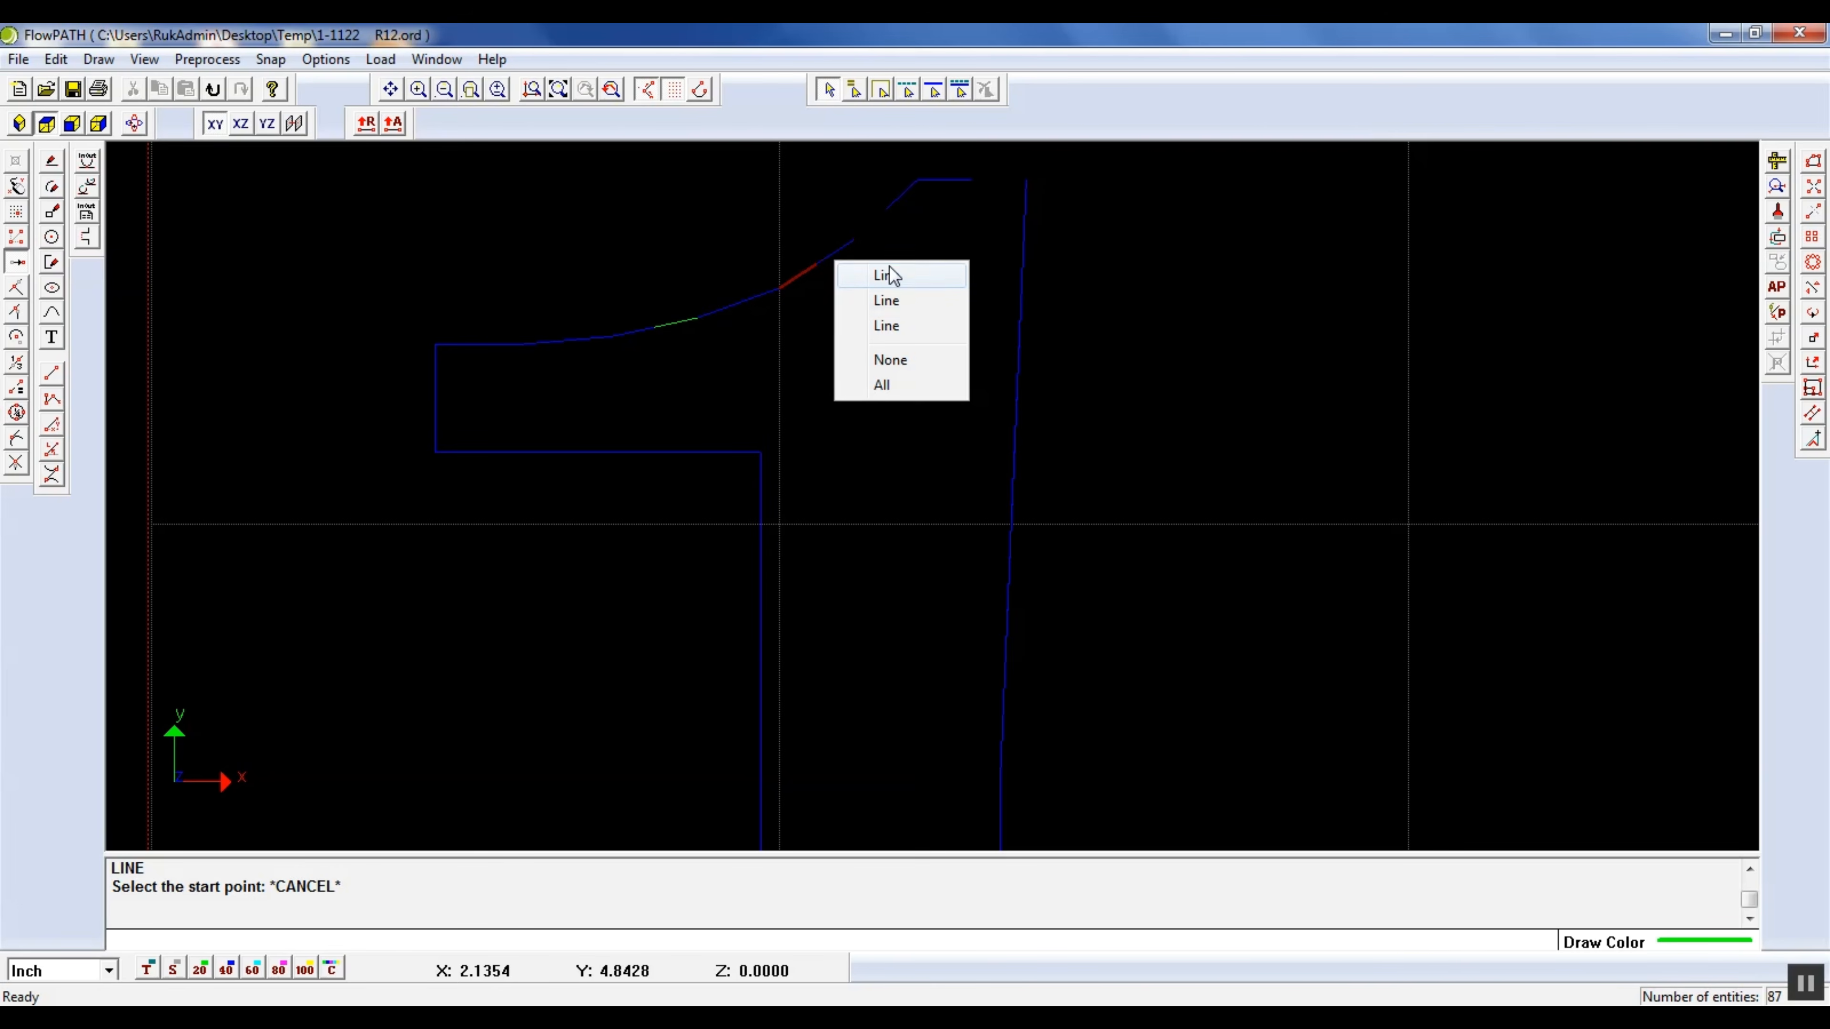
{"action": "left_click", "coordinate": [891, 300]}
{"action": "left_click", "coordinate": [746, 302]}
{"action": "left_click", "coordinate": [810, 337]}
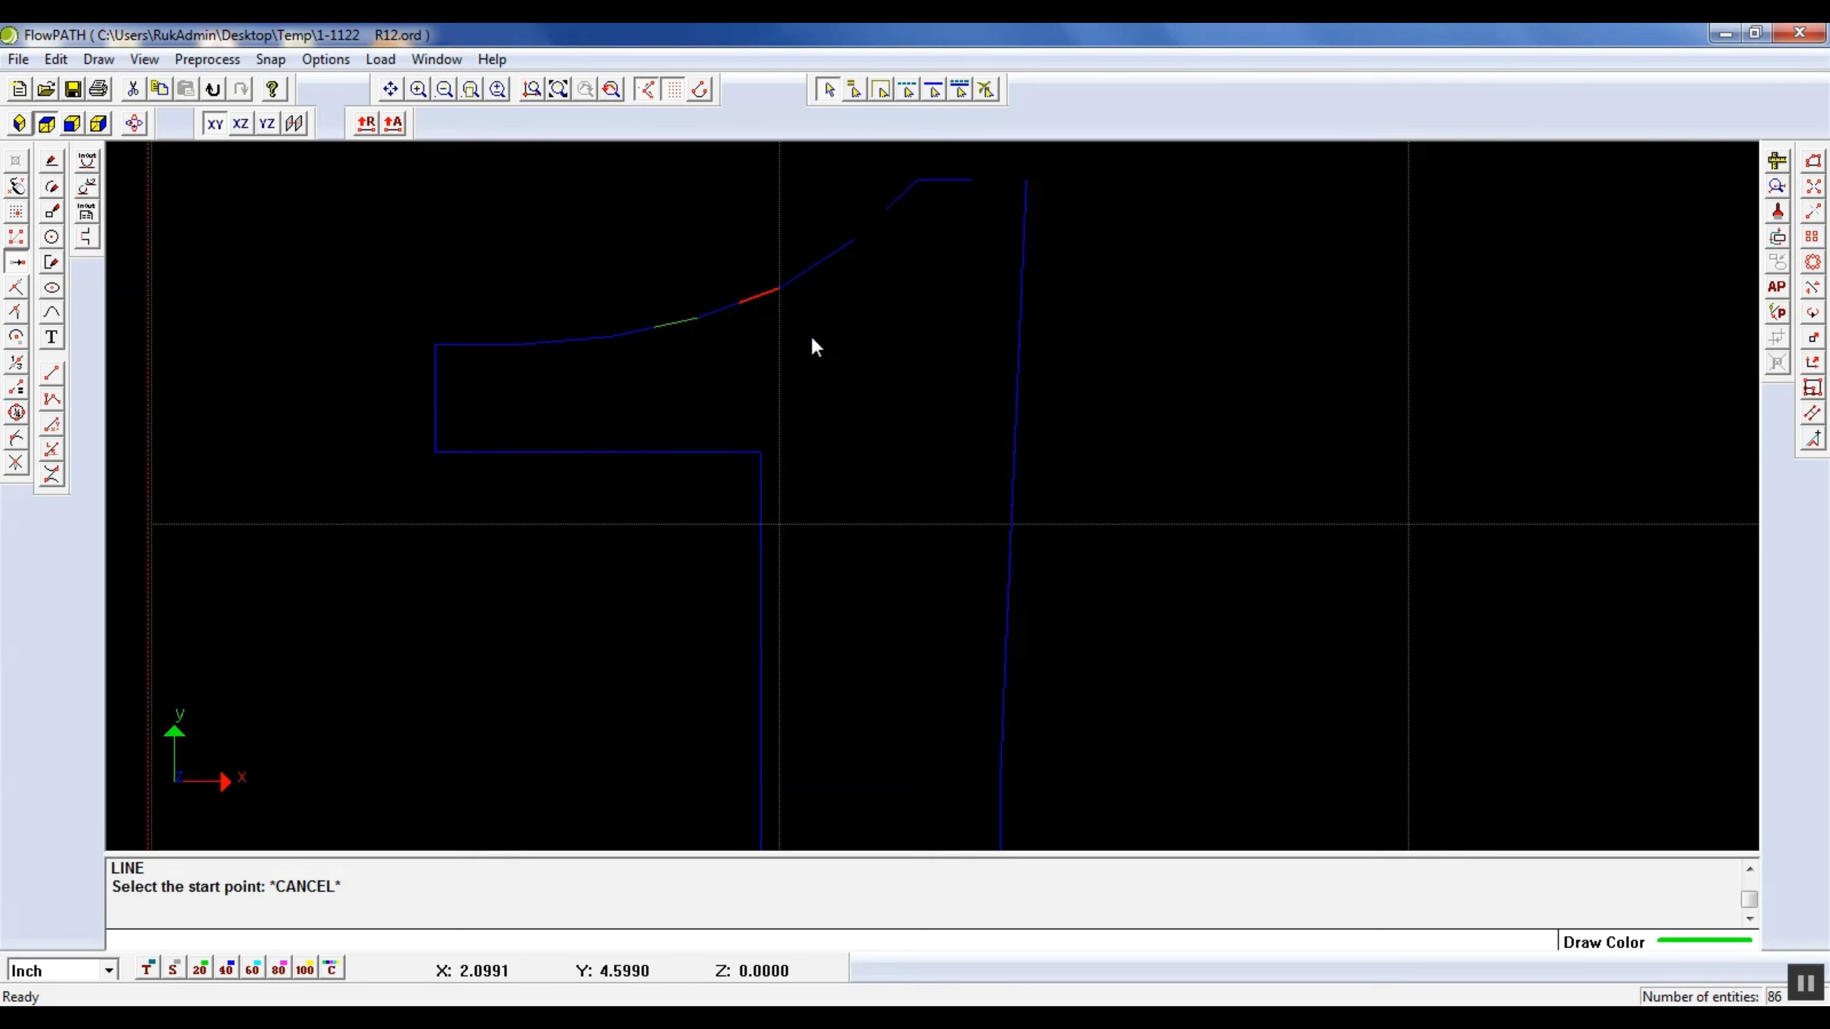
Delete the overlapping duplicate lines along the nearly flat left part of the flag's top edge
{"action": "left_click", "coordinate": [670, 319]}
{"action": "left_click", "coordinate": [987, 90]}
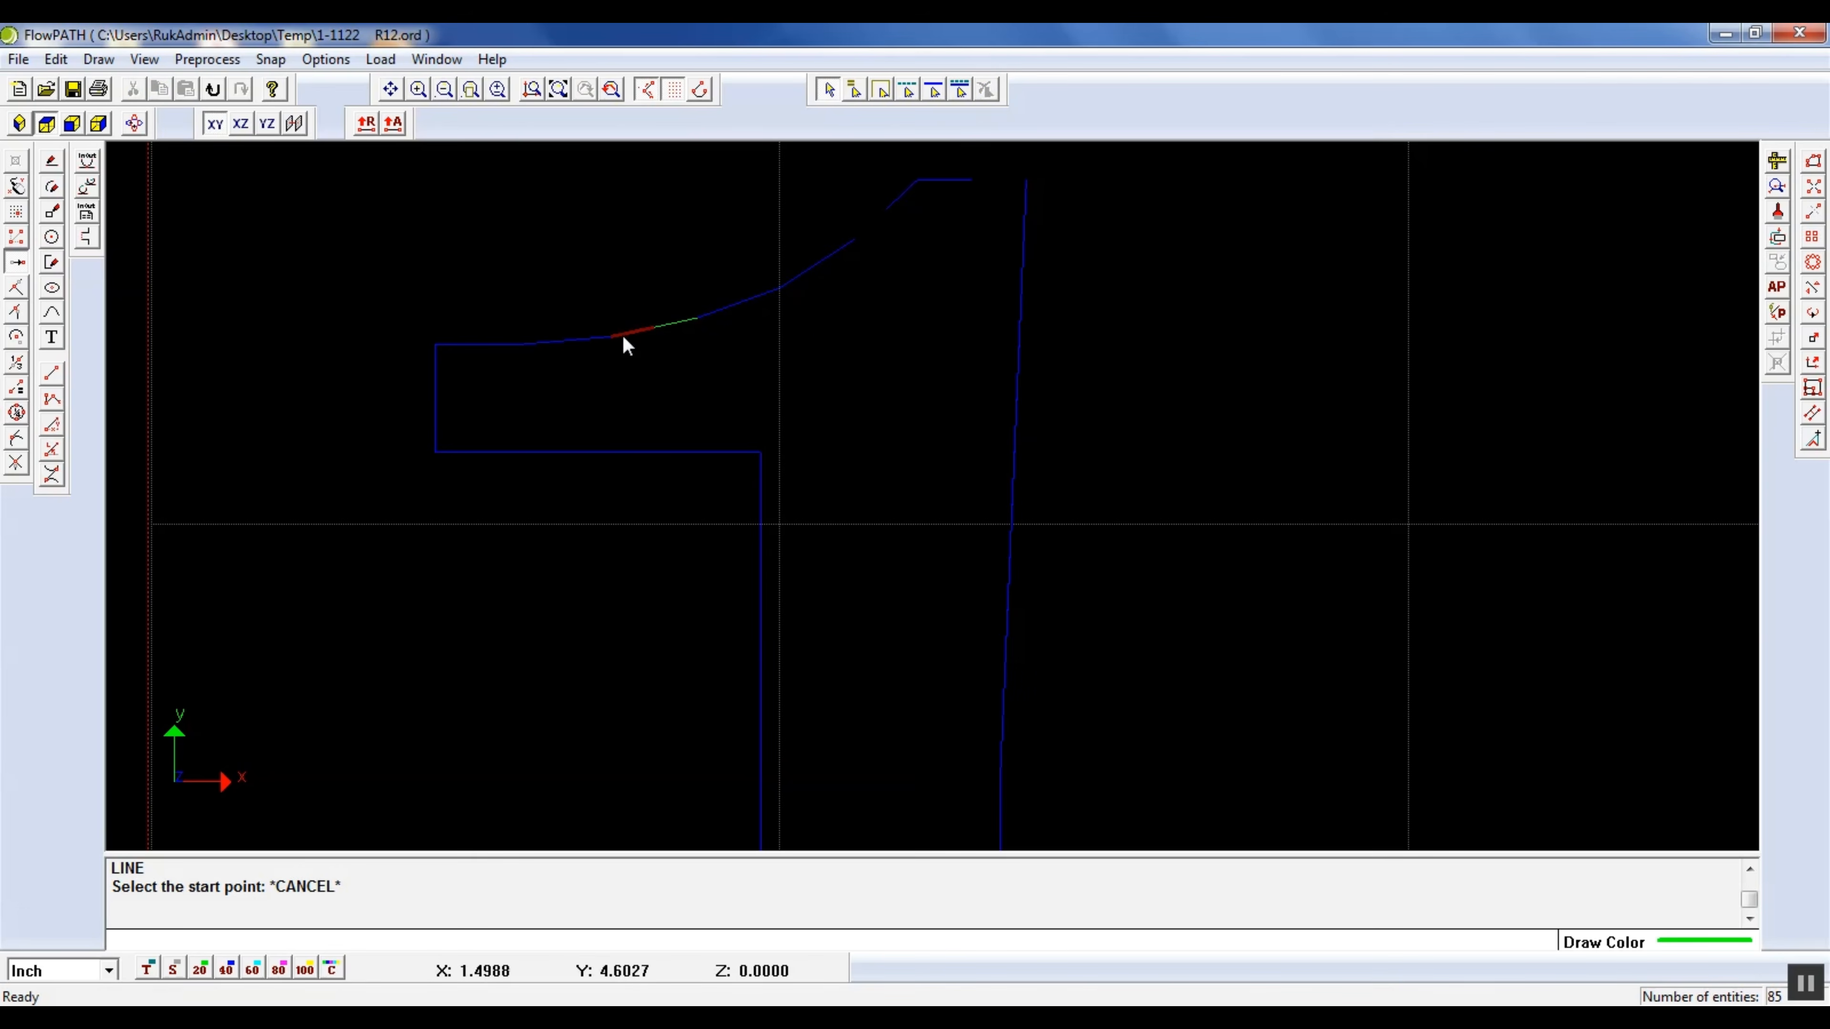
{"action": "left_click", "coordinate": [586, 343]}
{"action": "left_click", "coordinate": [629, 359]}
{"action": "key", "text": "Delete"}
{"action": "left_click", "coordinate": [482, 344]}
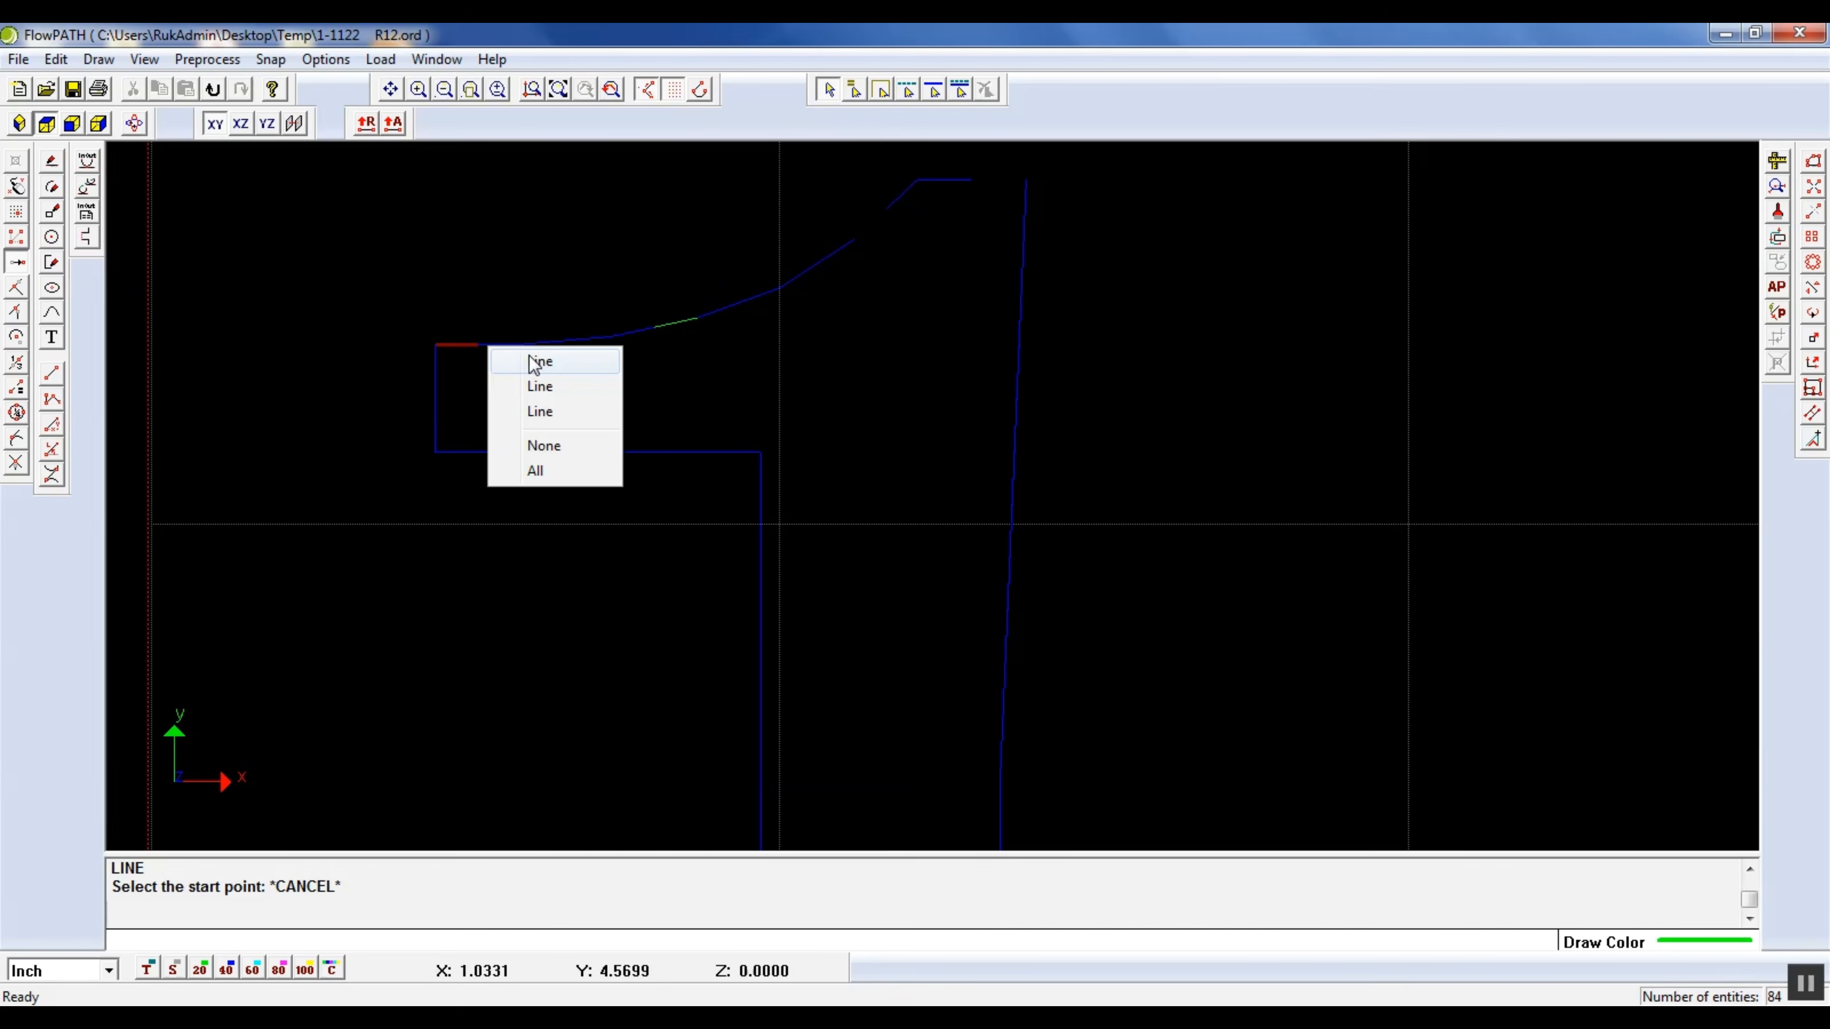
{"action": "left_click", "coordinate": [549, 392]}
{"action": "key", "text": "Delete"}
Delete the duplicate lines on the flag's vertical left end and its horizontal underside
{"action": "left_click", "coordinate": [434, 393]}
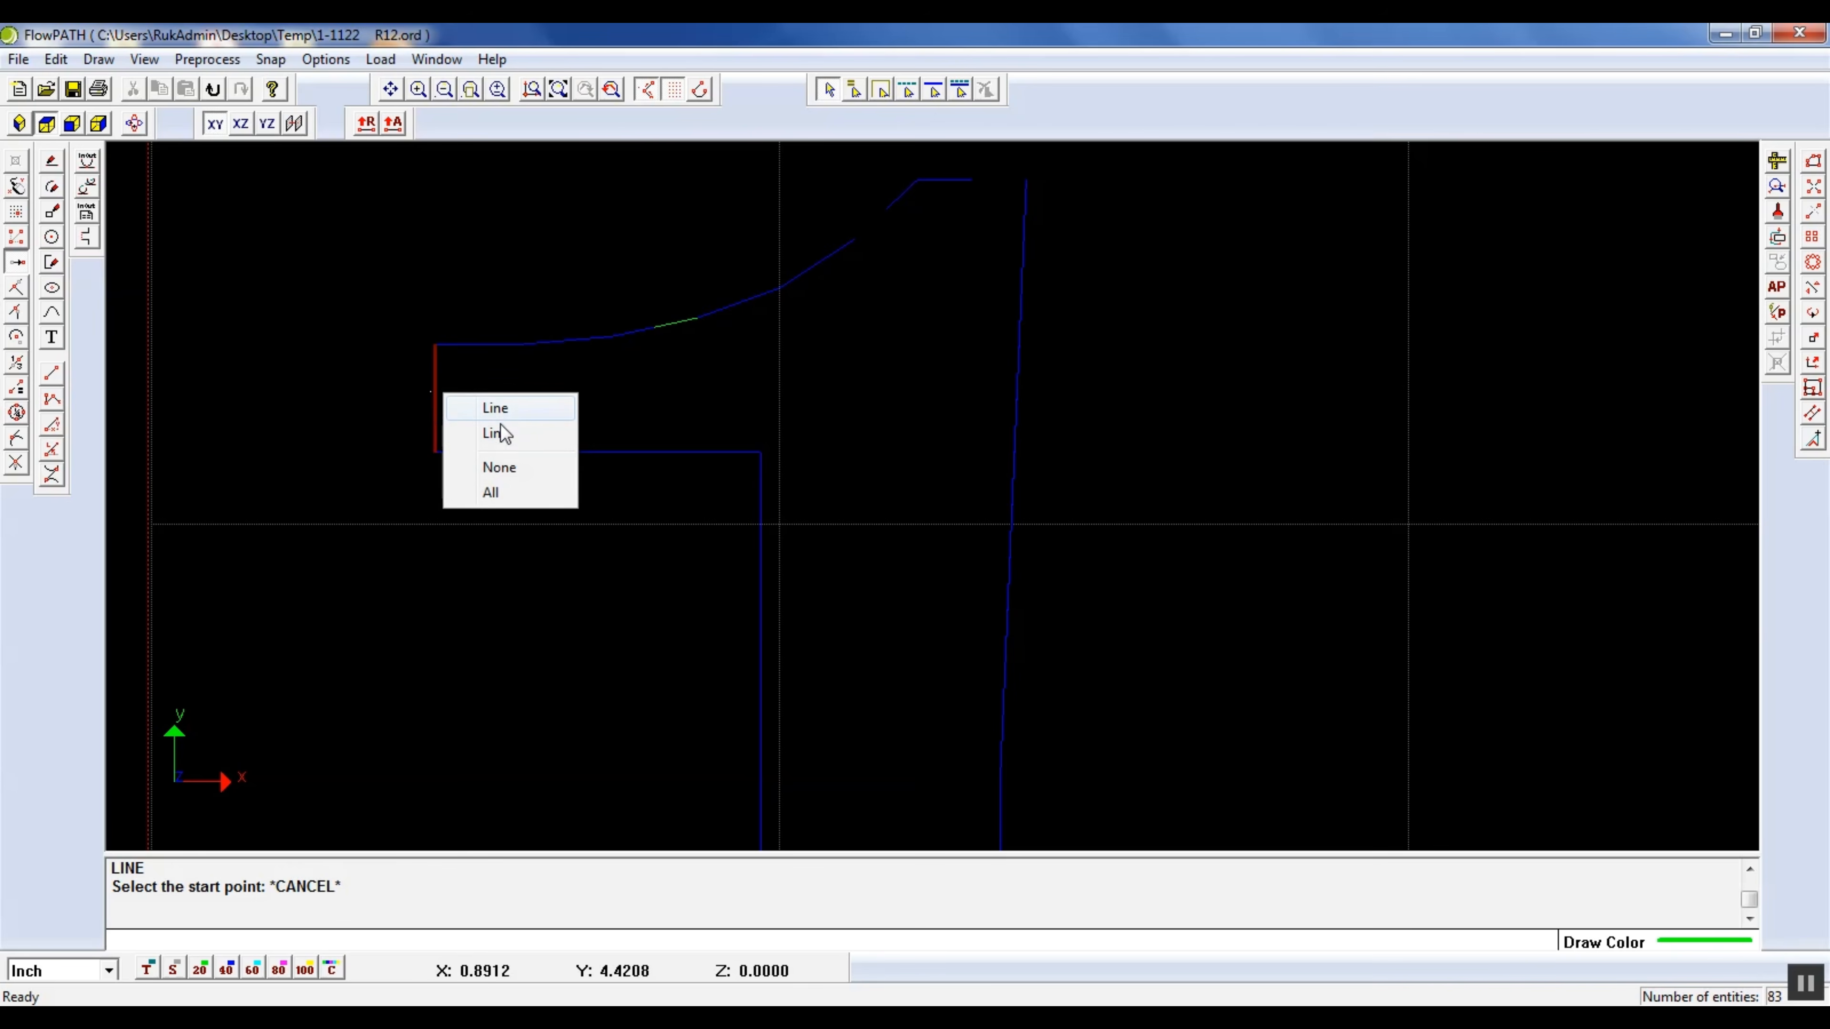
{"action": "left_click", "coordinate": [509, 407]}
{"action": "key", "text": "Delete"}
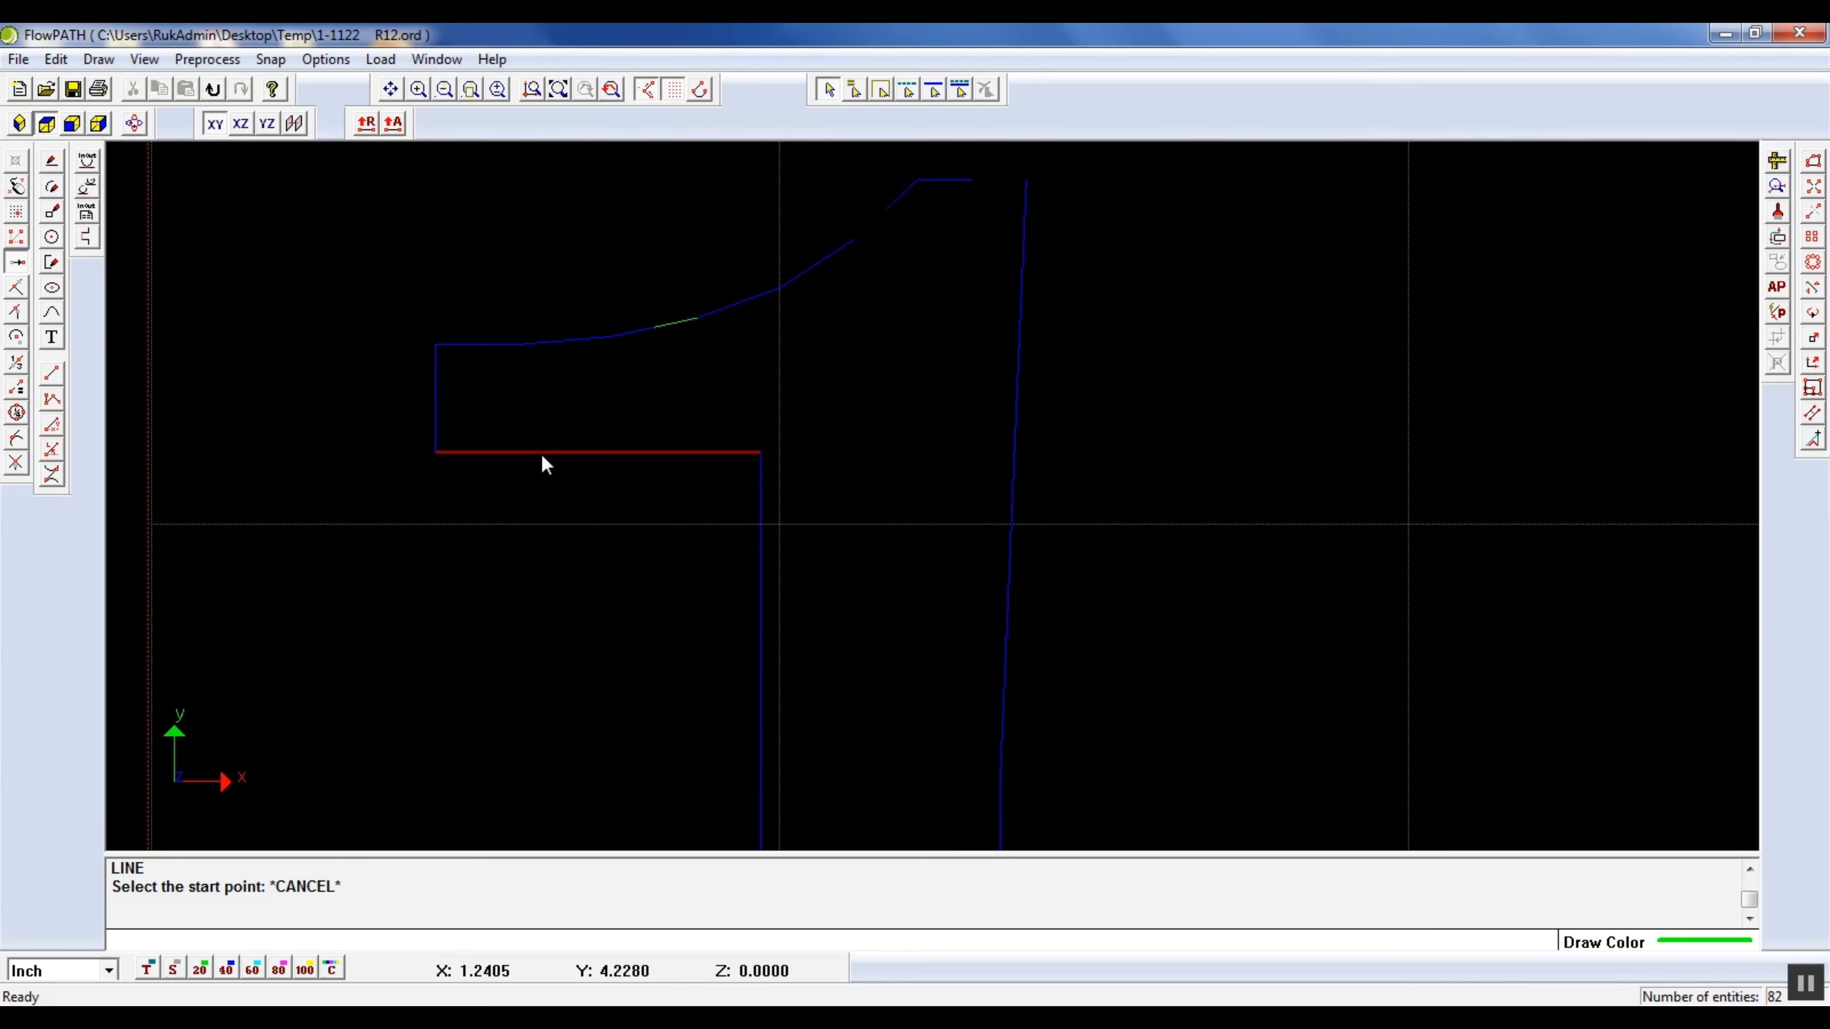
{"action": "left_click", "coordinate": [539, 454]}
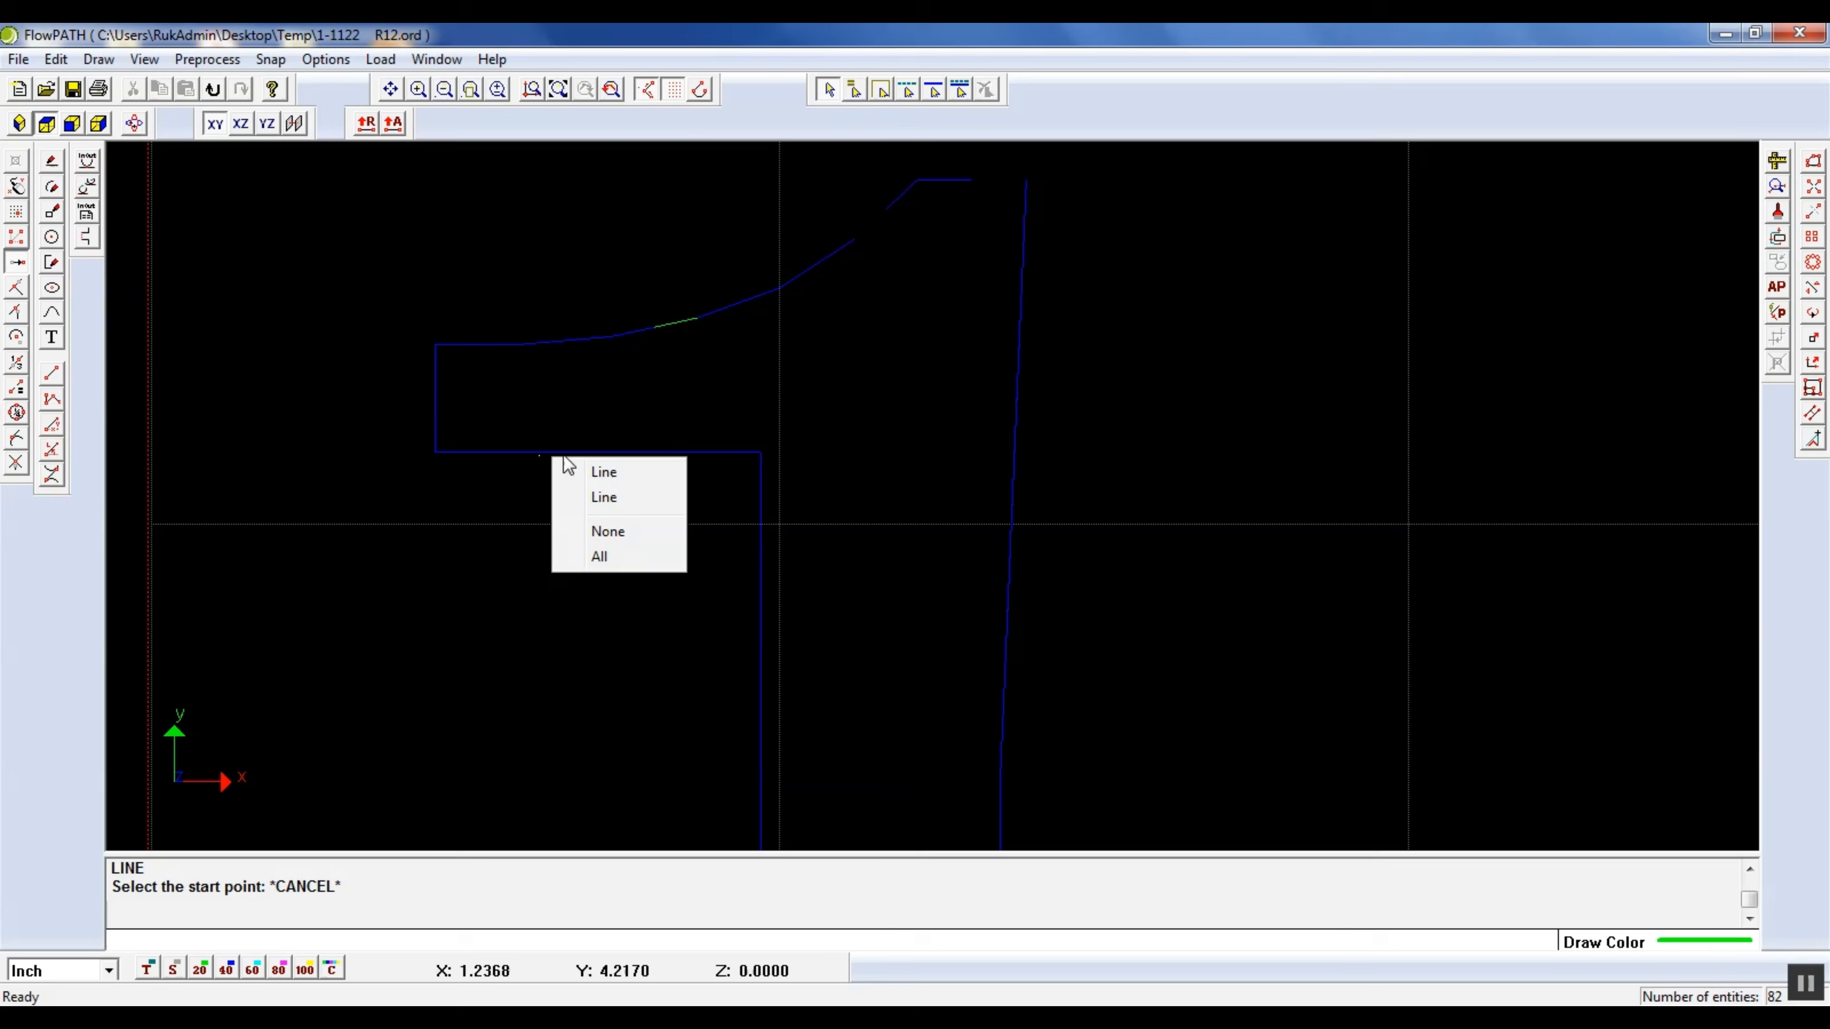
{"action": "left_click", "coordinate": [605, 473]}
{"action": "key", "text": "Delete"}
Delete the duplicate lines along the right side of the stem, on its slanted upper part and straight lower part
{"action": "scroll", "coordinate": [976, 375], "scroll_direction": "down", "scroll_amount": 2}
{"action": "scroll", "coordinate": [976, 375], "scroll_direction": "down", "scroll_amount": 3}
{"action": "scroll", "coordinate": [969, 367], "scroll_direction": "up", "scroll_amount": 2}
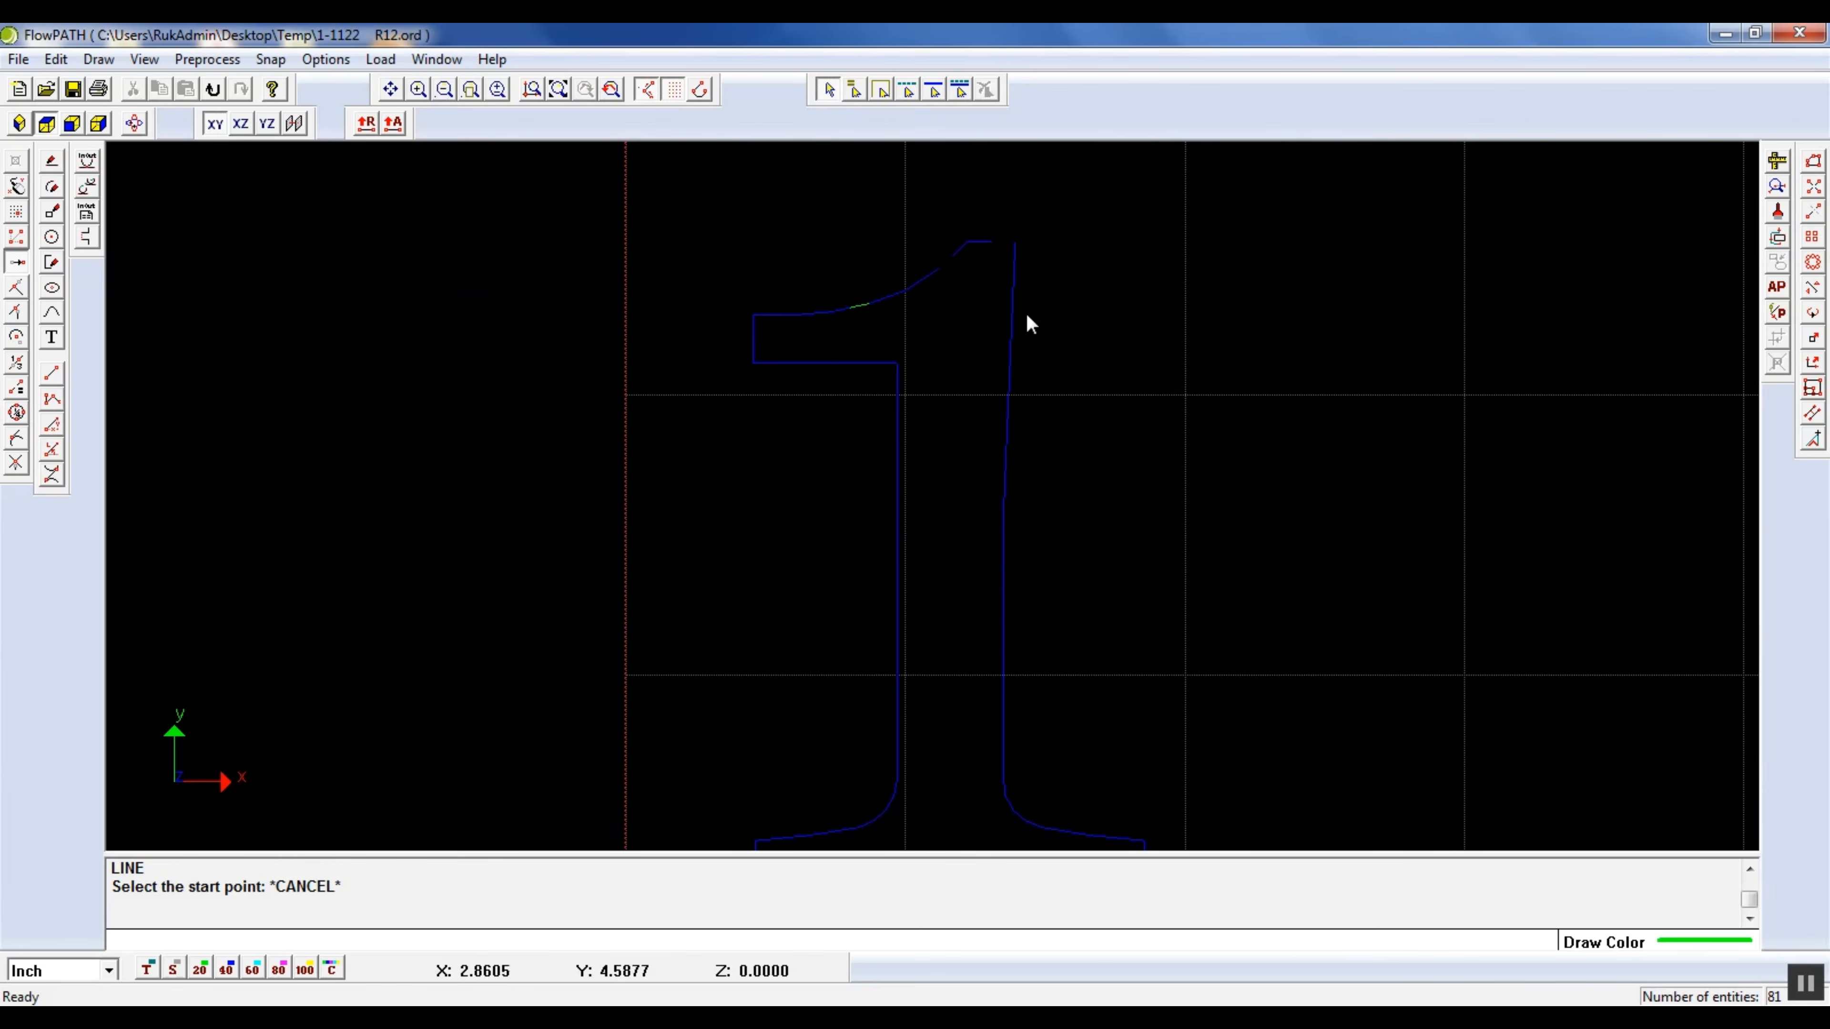
{"action": "left_click", "coordinate": [1010, 348]}
{"action": "left_click", "coordinate": [1037, 380]}
{"action": "key", "text": "Delete"}
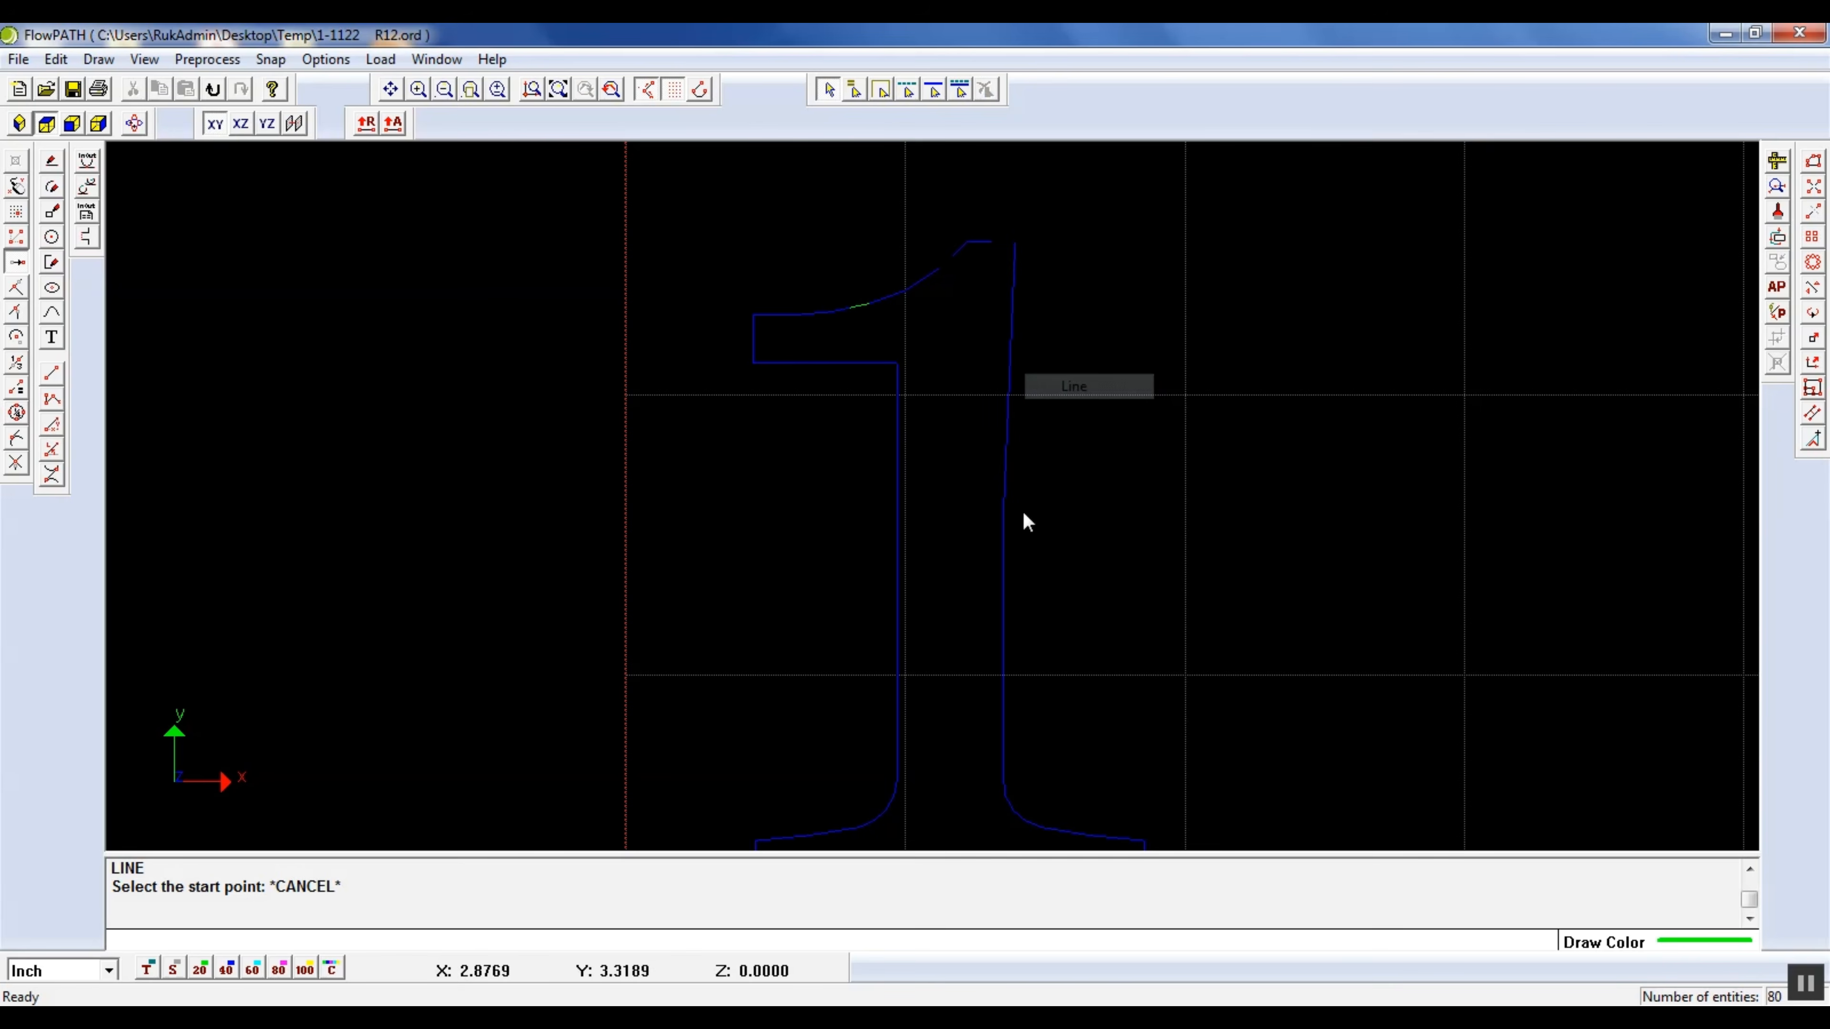
{"action": "left_click", "coordinate": [1007, 602]}
{"action": "left_click", "coordinate": [1060, 638]}
{"action": "key", "text": "Delete"}
Delete the overlapping lines along the upper part of the rounded transition from the stem to the right foot
{"action": "scroll", "coordinate": [1047, 670], "scroll_direction": "down", "scroll_amount": 2}
{"action": "scroll", "coordinate": [1025, 793], "scroll_direction": "up", "scroll_amount": 3}
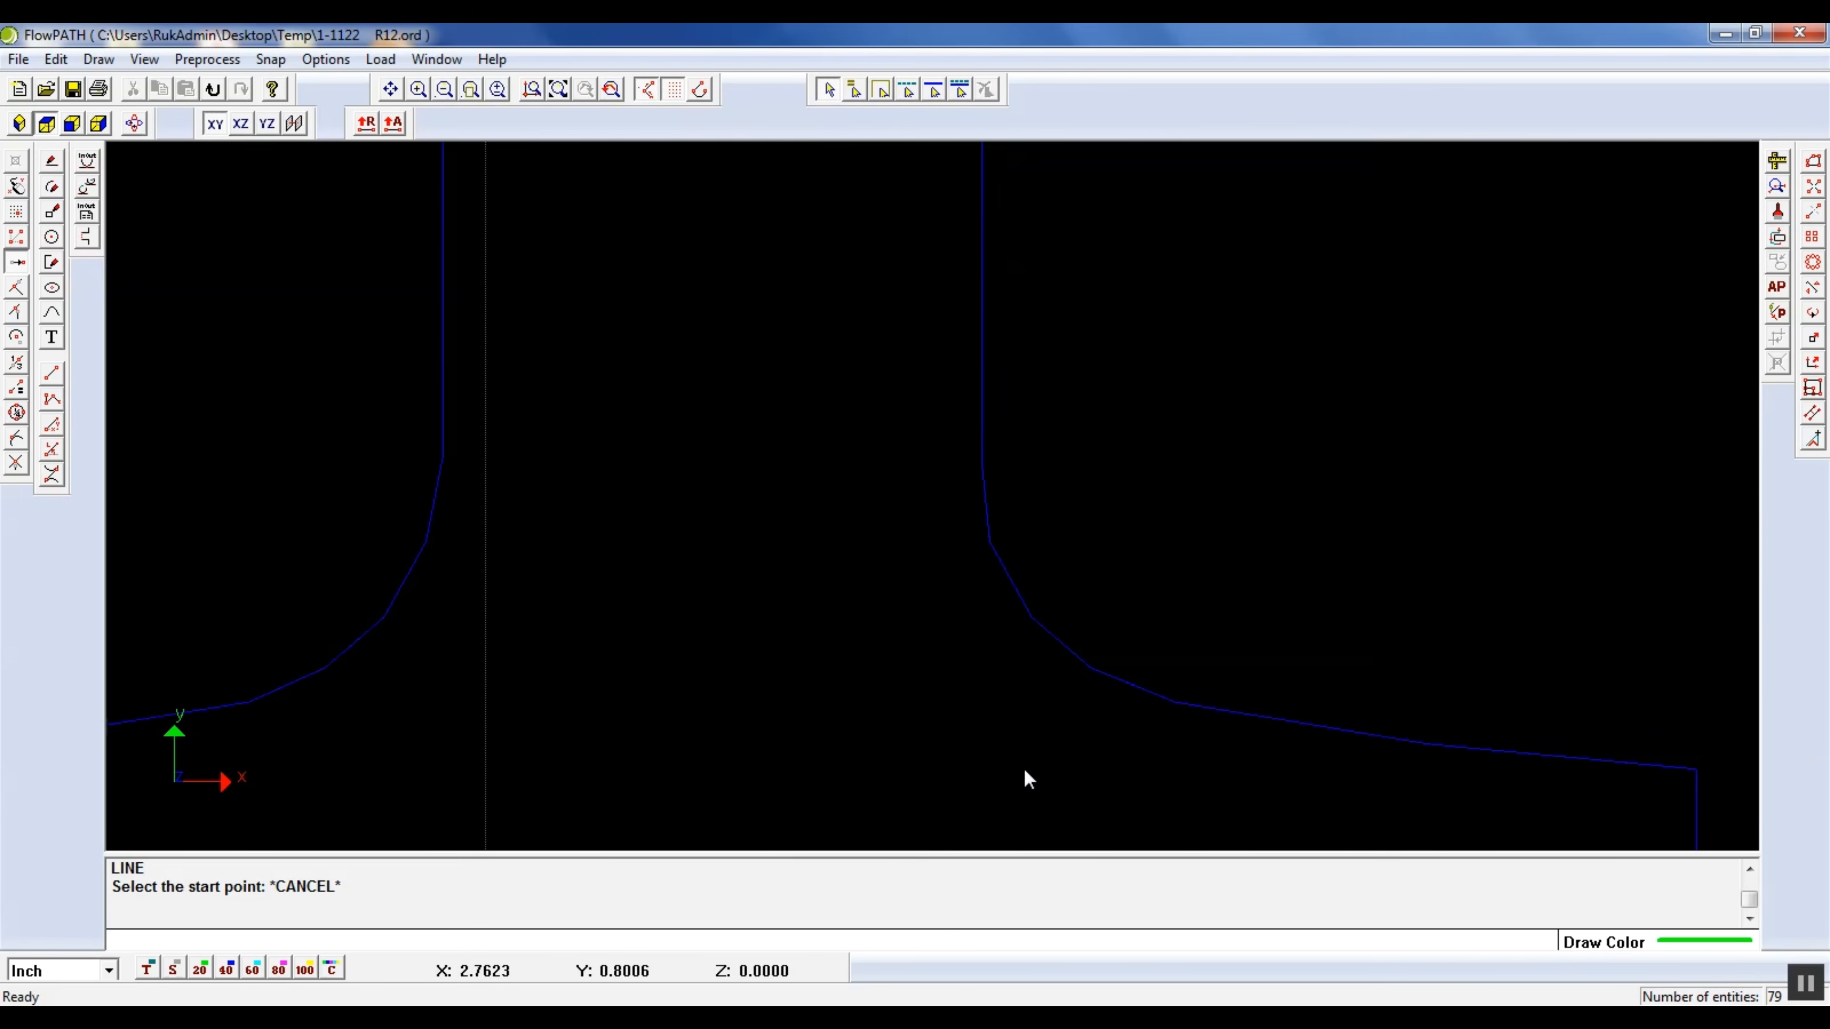
{"action": "left_click", "coordinate": [986, 504]}
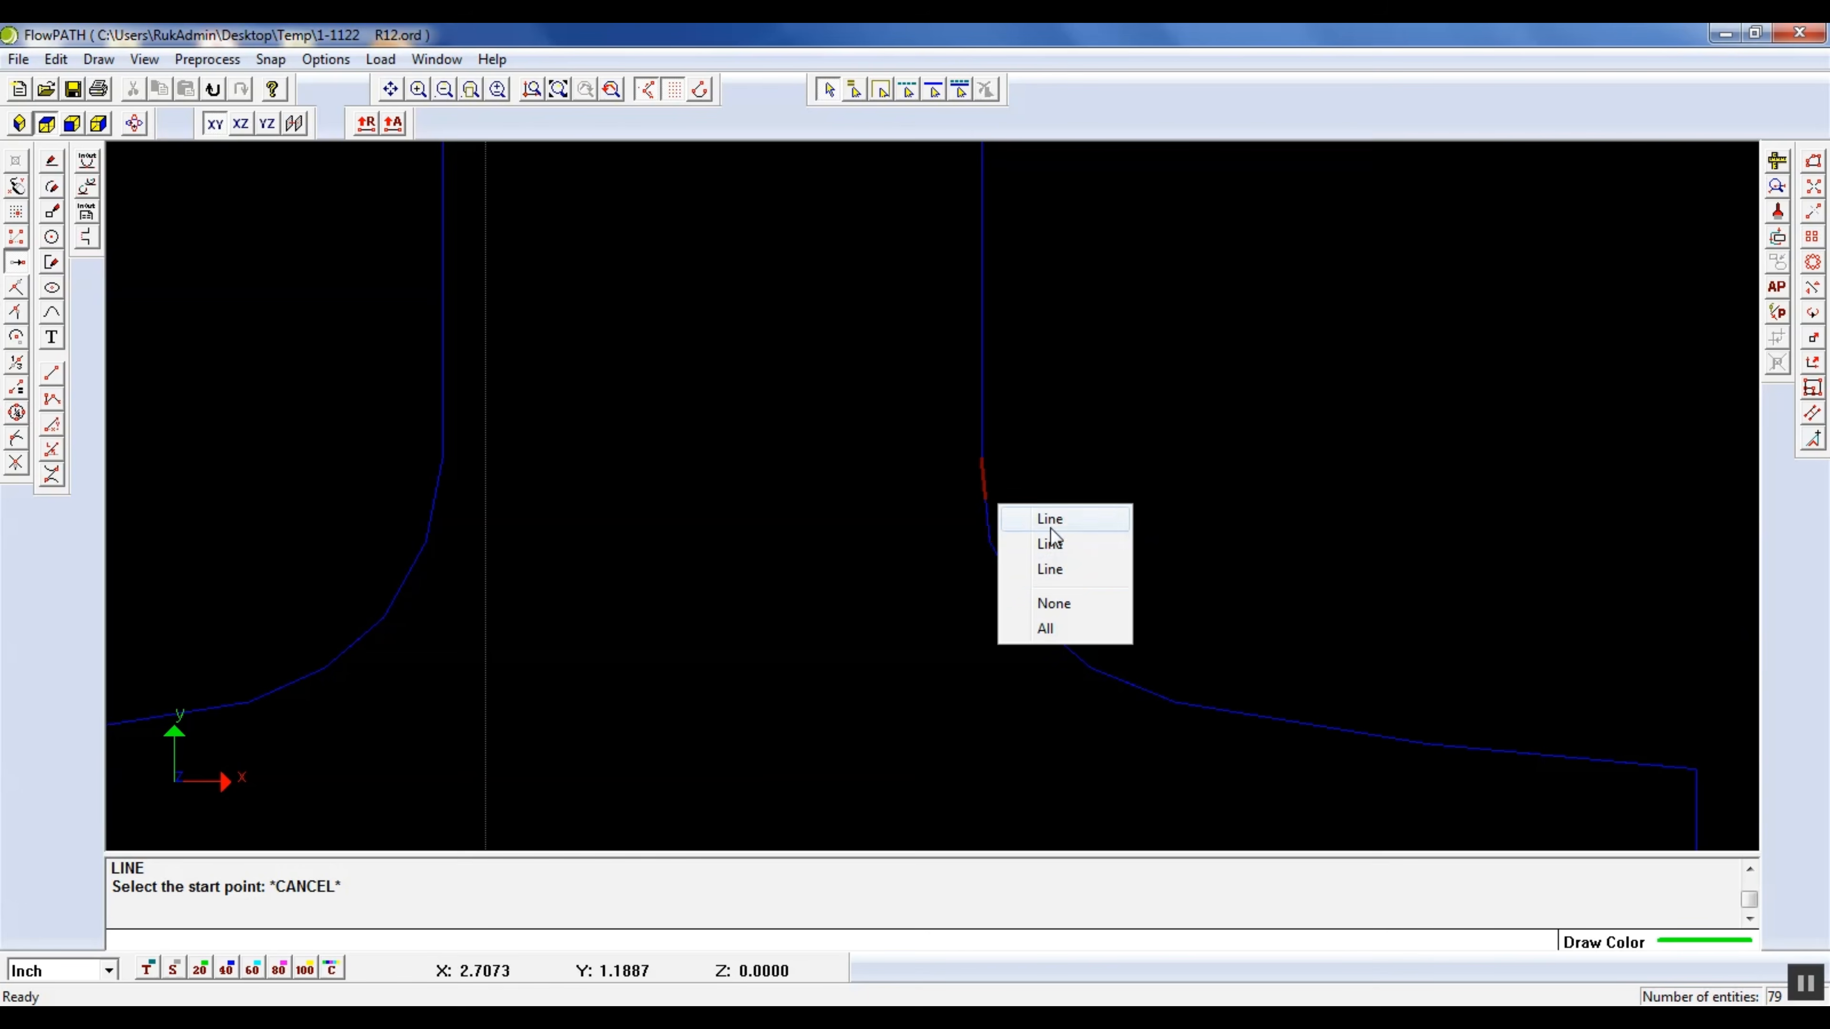
{"action": "left_click", "coordinate": [1053, 544]}
{"action": "key", "text": "Delete"}
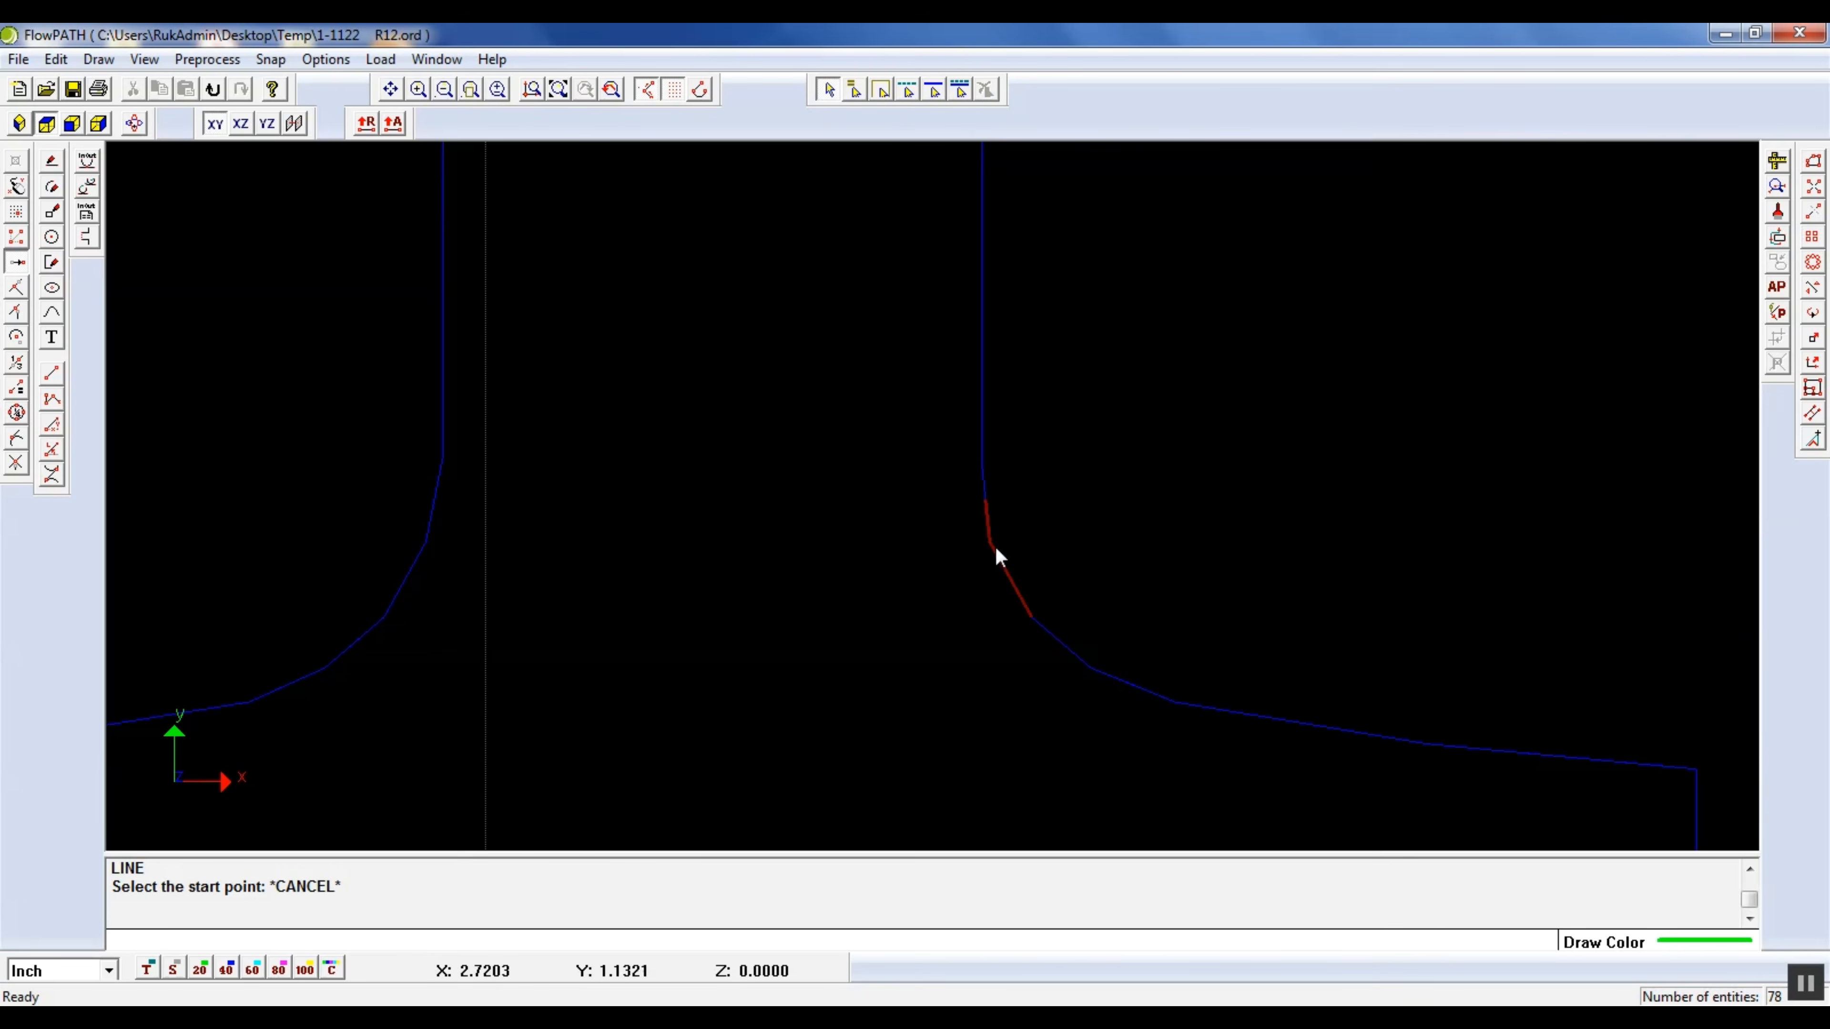
{"action": "left_click", "coordinate": [1005, 583]}
{"action": "left_click", "coordinate": [1058, 610]}
{"action": "key", "text": "Delete"}
{"action": "left_click", "coordinate": [1024, 608]}
{"action": "left_click", "coordinate": [1076, 621]}
{"action": "key", "text": "Delete"}
Delete the overlapping lines along the lower part of the rounded transition into the right foot
{"action": "left_click", "coordinate": [1048, 640]}
{"action": "left_click", "coordinate": [1104, 657]}
{"action": "key", "text": "Delete"}
{"action": "left_click", "coordinate": [1106, 676]}
{"action": "left_click", "coordinate": [1161, 696]}
{"action": "key", "text": "Delete"}
{"action": "left_click", "coordinate": [1158, 699]}
{"action": "left_click", "coordinate": [1218, 717]}
{"action": "key", "text": "Delete"}
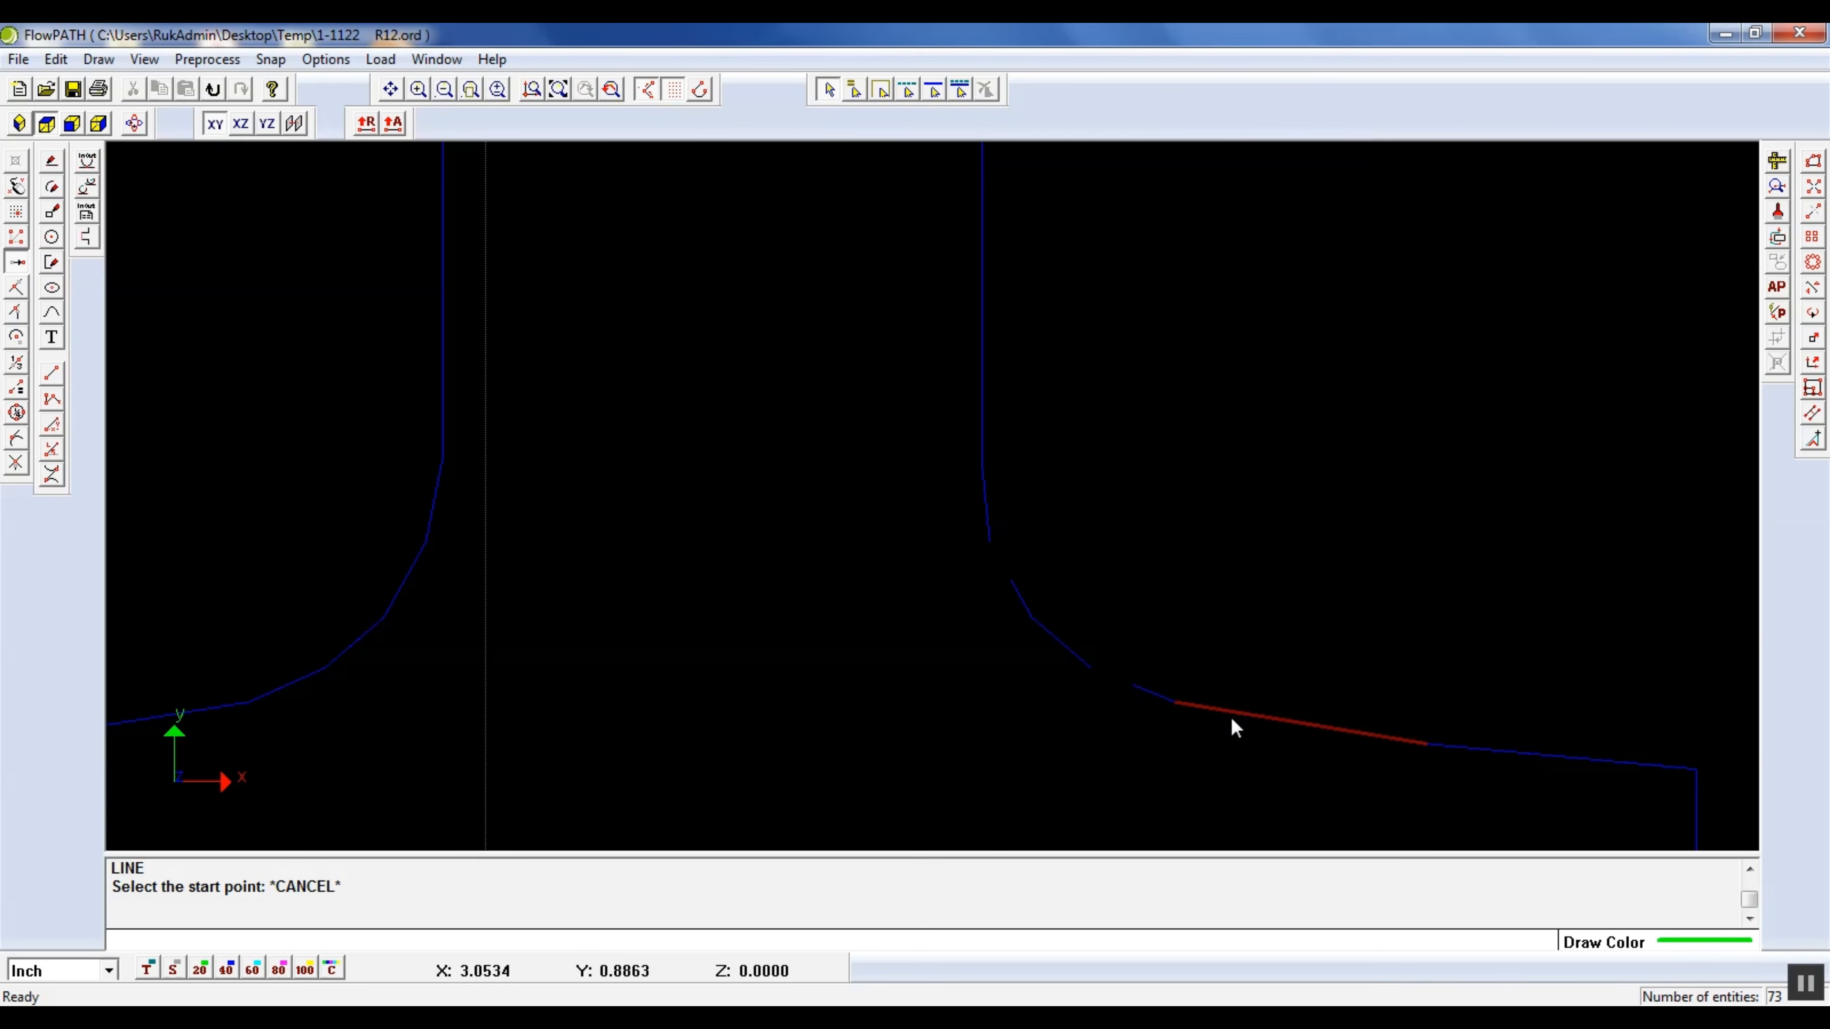
Delete the duplicate lines on the two segments of the right foot's sloping upper edge
{"action": "left_click", "coordinate": [1233, 714]}
{"action": "left_click", "coordinate": [1307, 728]}
{"action": "key", "text": "Delete"}
{"action": "left_click", "coordinate": [1490, 755]}
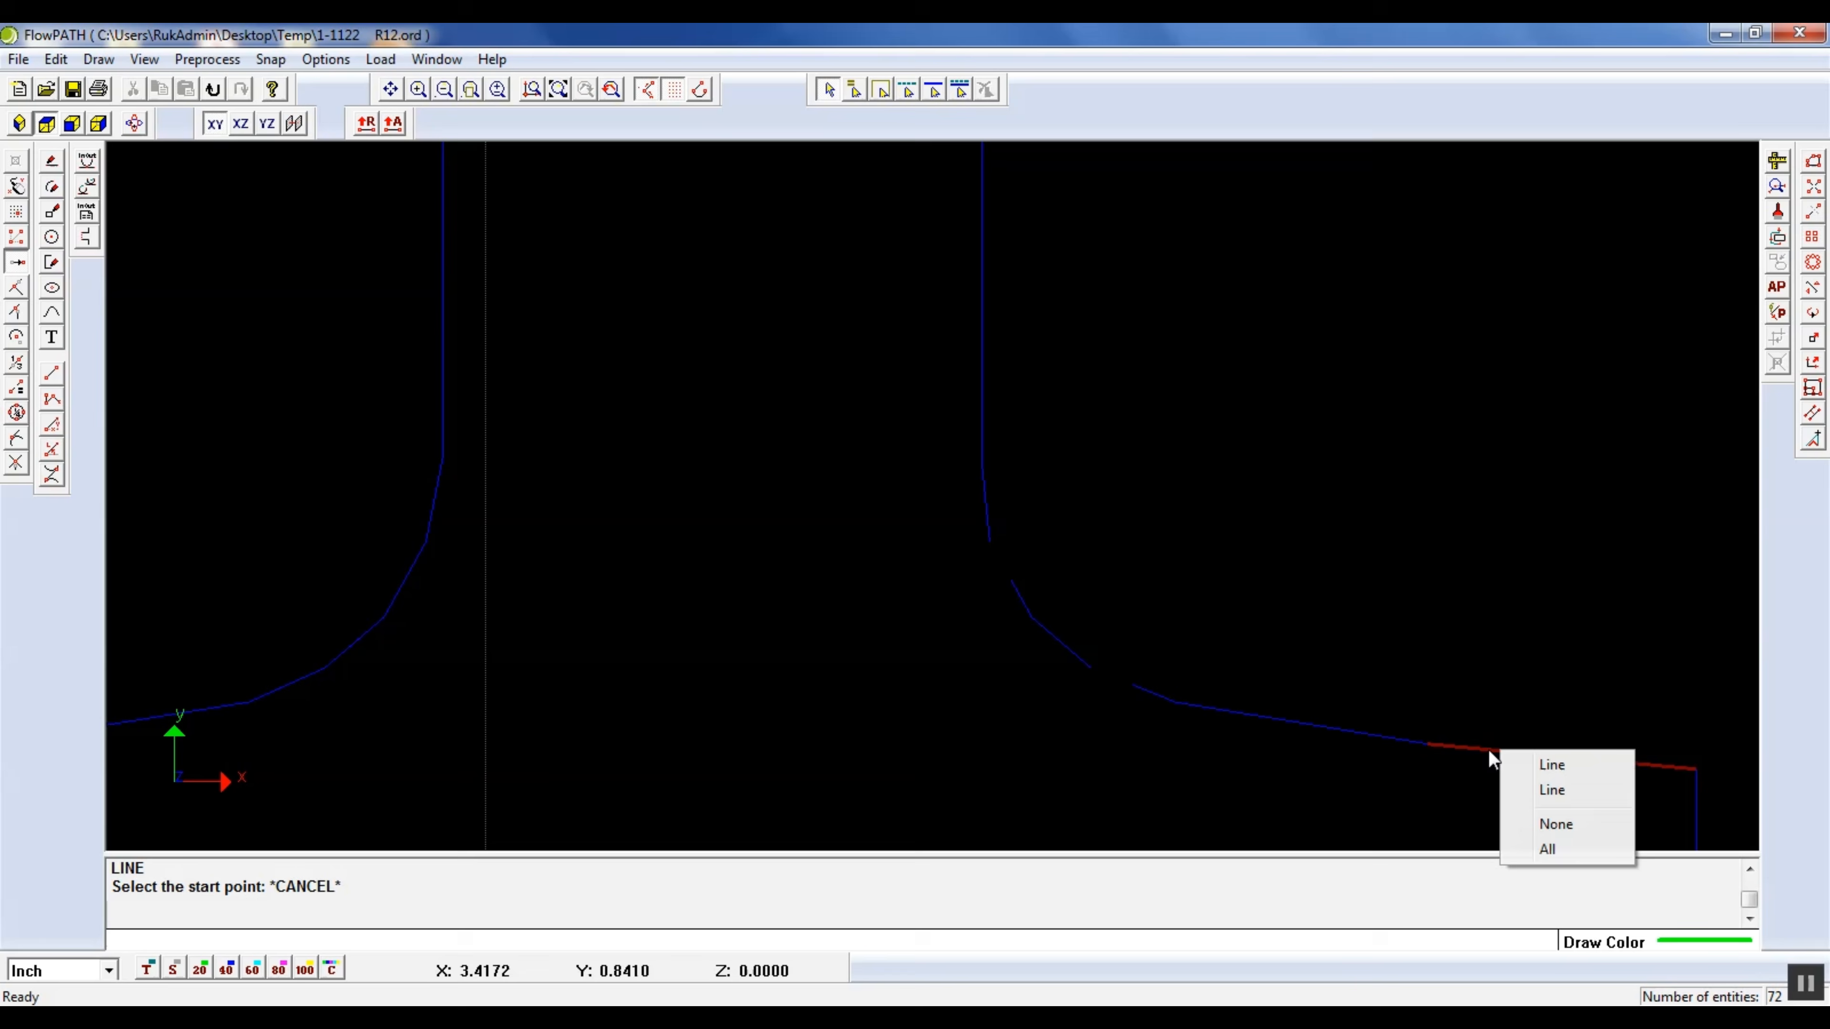
{"action": "left_click", "coordinate": [1563, 774]}
{"action": "key", "text": "Delete"}
Delete the extra lines on the right foot's vertical end and the short horizontal edge of the small step beside it
{"action": "scroll", "coordinate": [1339, 473], "scroll_direction": "down", "scroll_amount": 2}
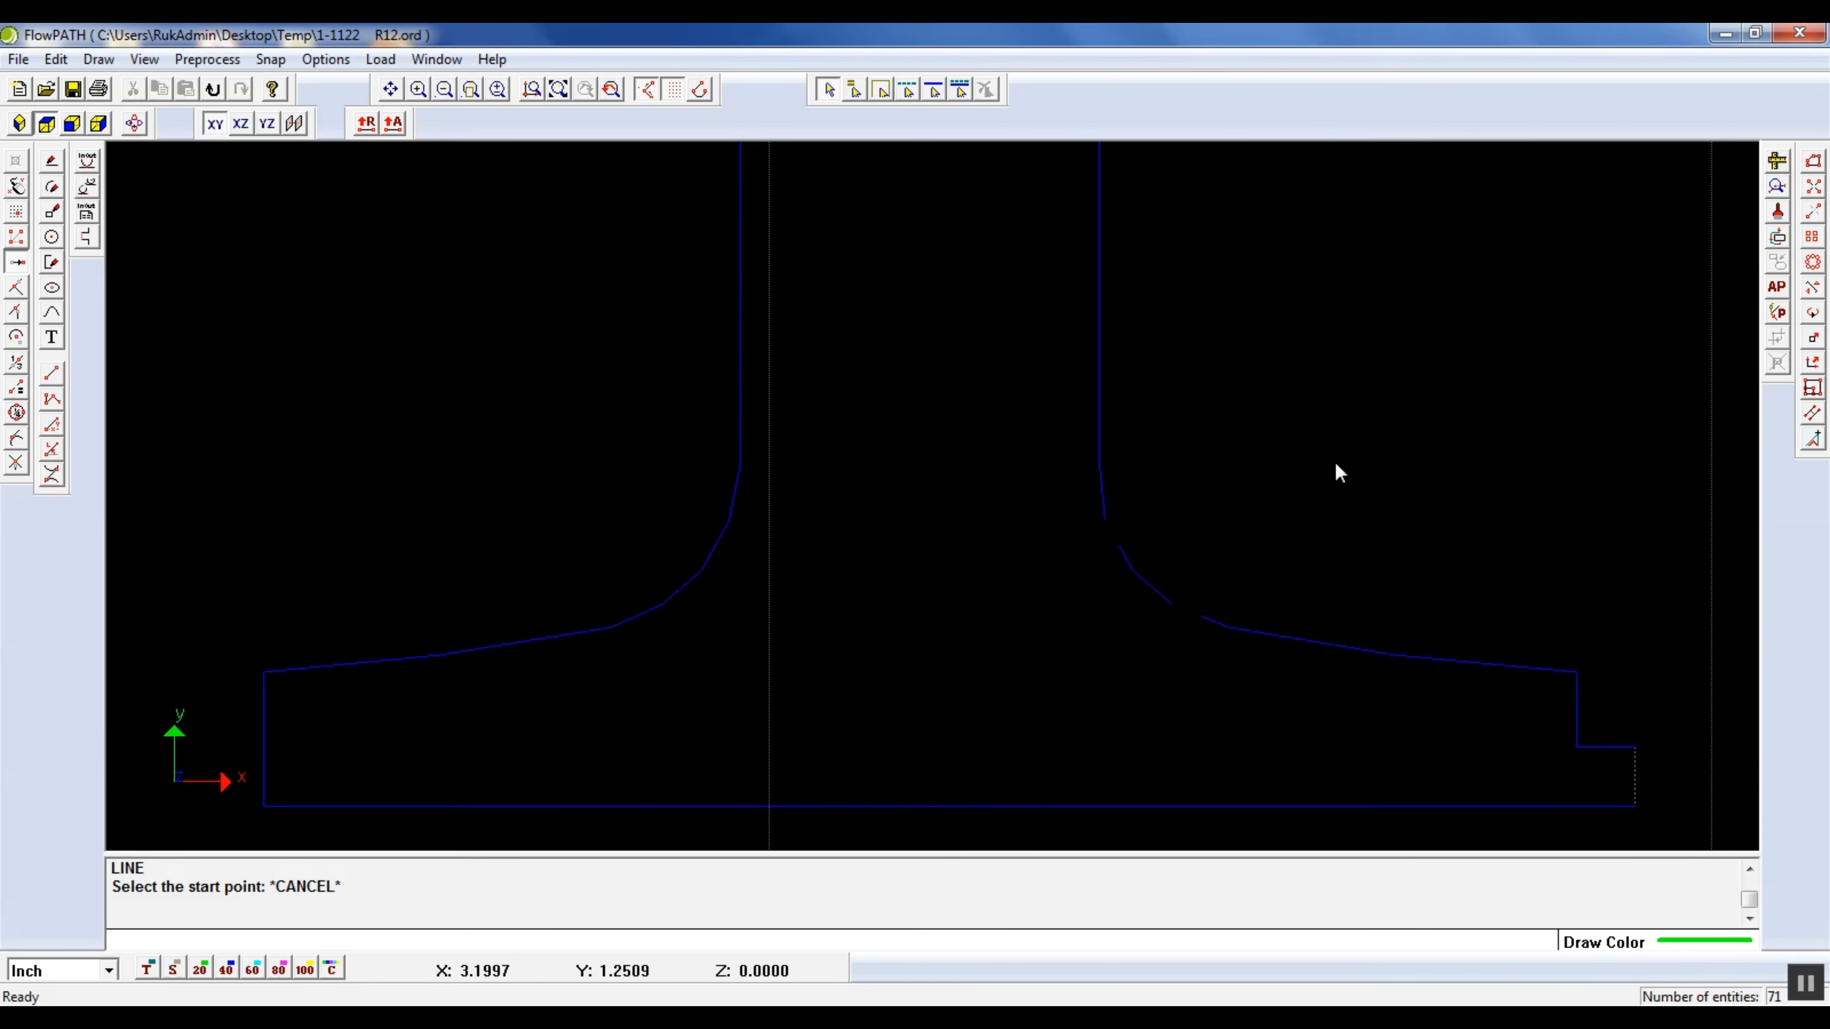
{"action": "left_click", "coordinate": [1579, 712]}
{"action": "left_click", "coordinate": [1652, 725]}
{"action": "key", "text": "Delete"}
{"action": "left_click", "coordinate": [1579, 731]}
{"action": "left_click", "coordinate": [1634, 748]}
{"action": "key", "text": "Delete"}
{"action": "left_click", "coordinate": [1617, 751]}
{"action": "left_click", "coordinate": [1636, 765]}
{"action": "key", "text": "Delete"}
Delete the overlapping lines along the numeral's horizontal bottom edge
{"action": "left_click", "coordinate": [1603, 807]}
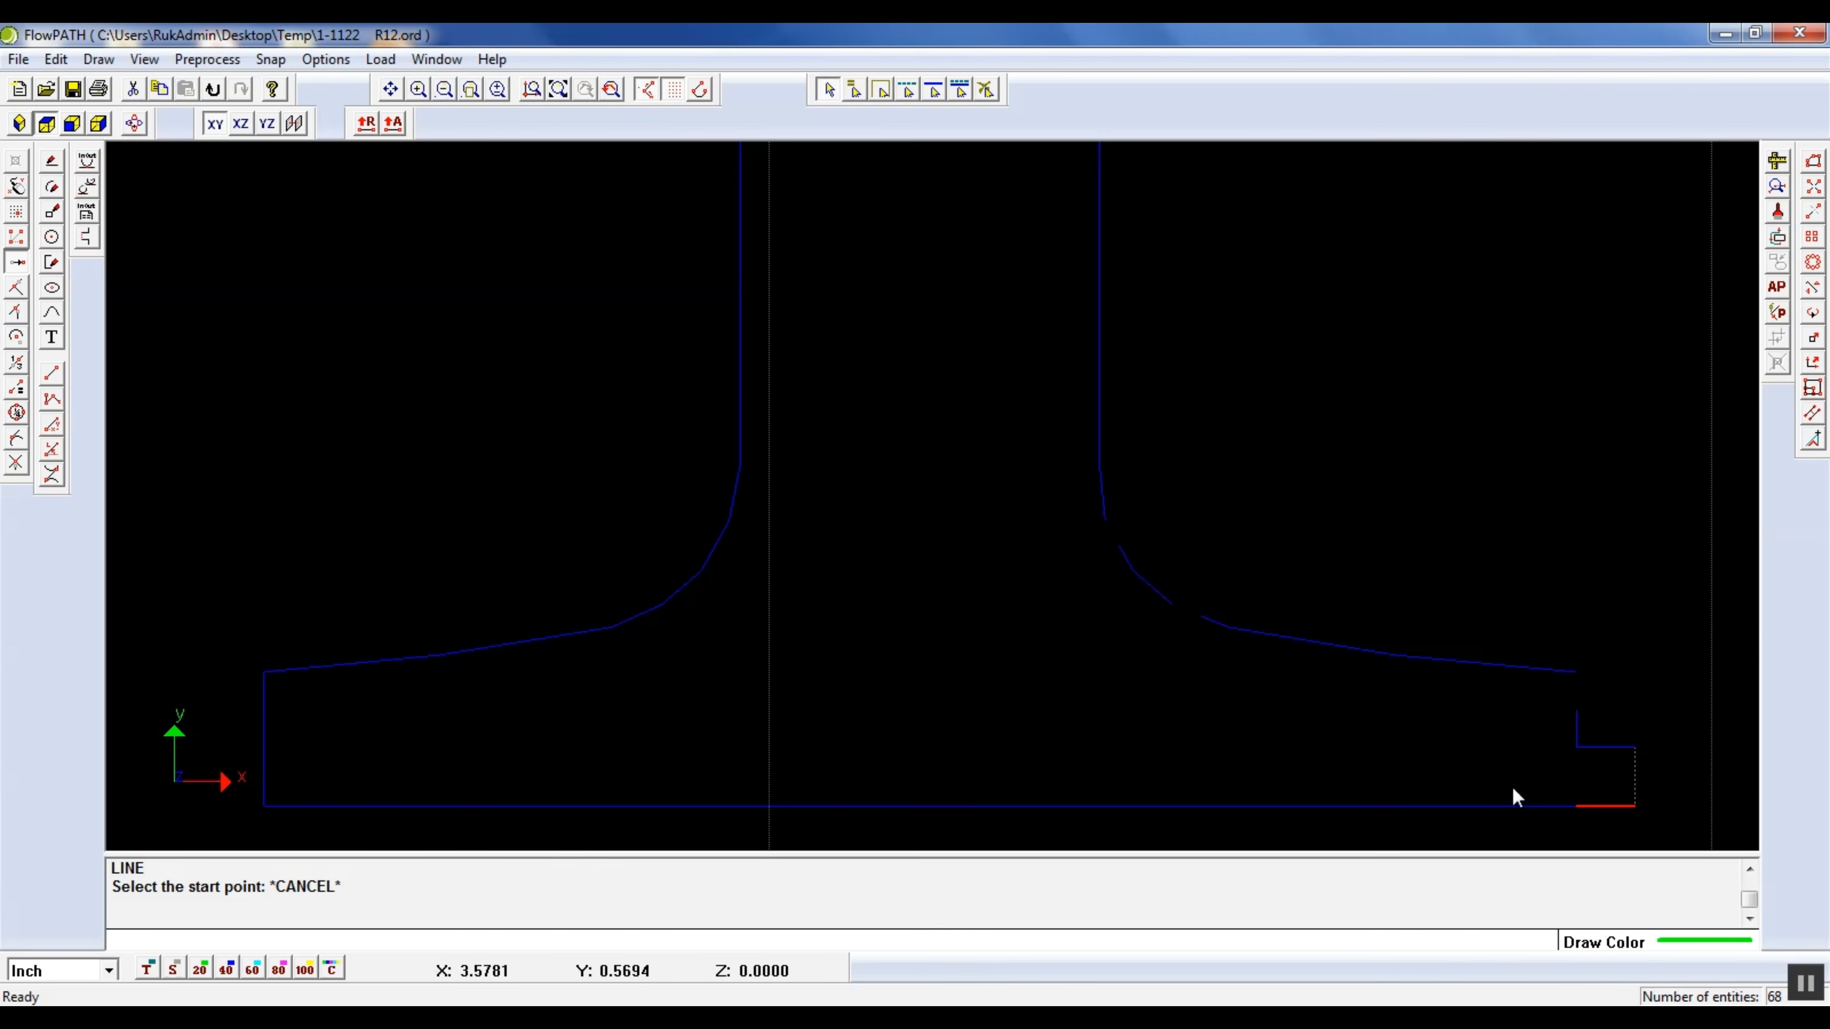
{"action": "left_click", "coordinate": [1530, 806]}
{"action": "left_click", "coordinate": [1605, 821]}
{"action": "key", "text": "Delete"}
{"action": "left_click", "coordinate": [1201, 807]}
{"action": "left_click", "coordinate": [1290, 823]}
{"action": "key", "text": "Delete"}
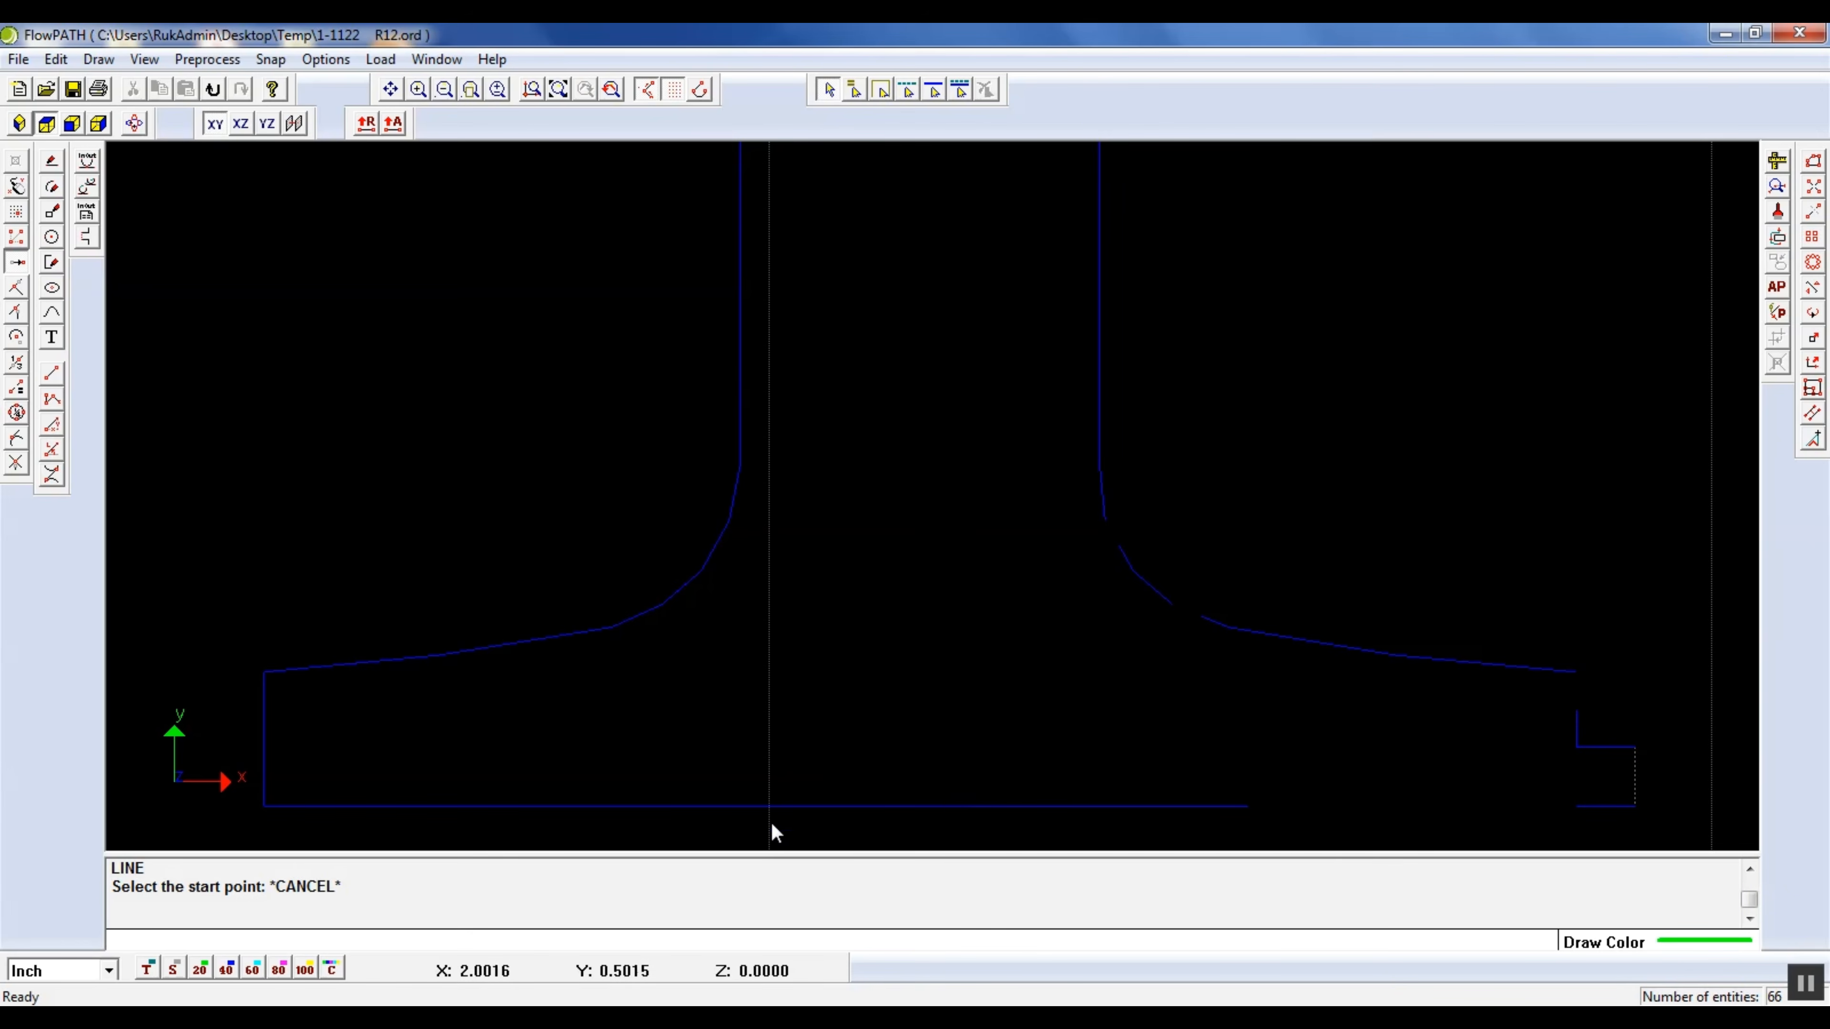
{"action": "left_click", "coordinate": [778, 807]}
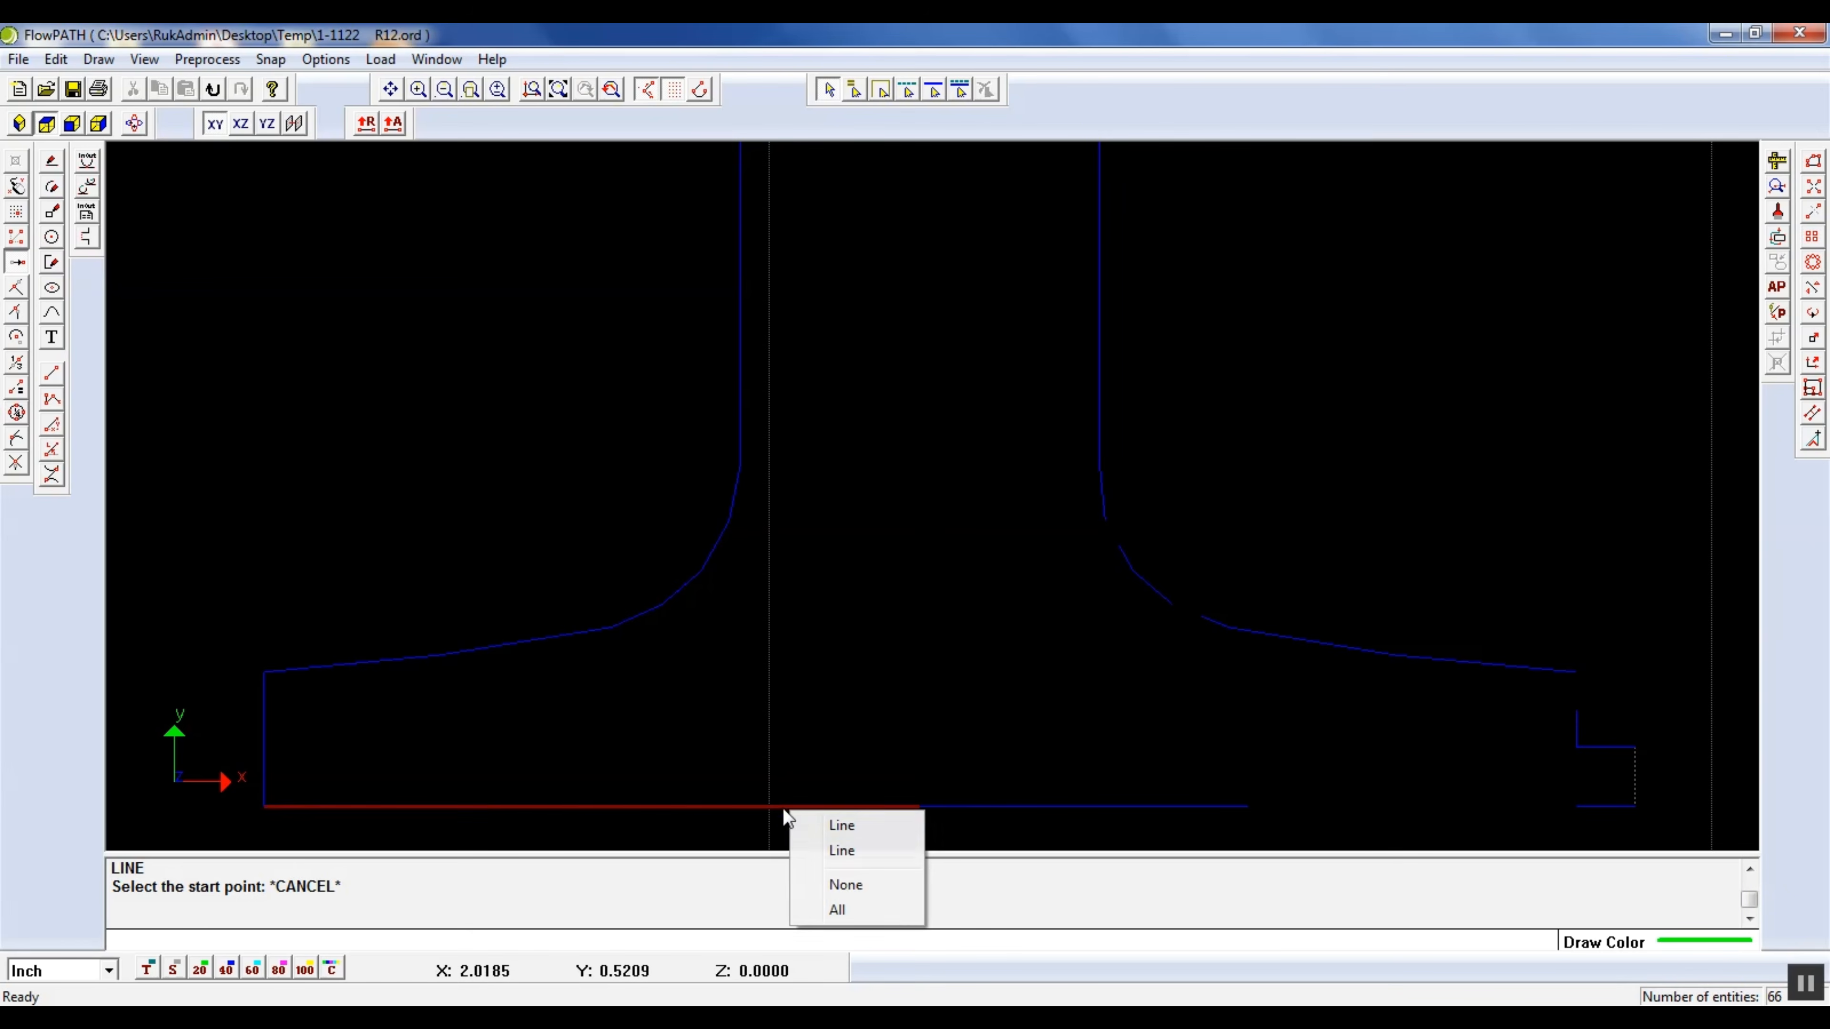
{"action": "left_click", "coordinate": [843, 851]}
{"action": "key", "text": "Delete"}
Delete the duplicate lines on the left foot's vertical end and its sloping upper edge
{"action": "left_click", "coordinate": [264, 761]}
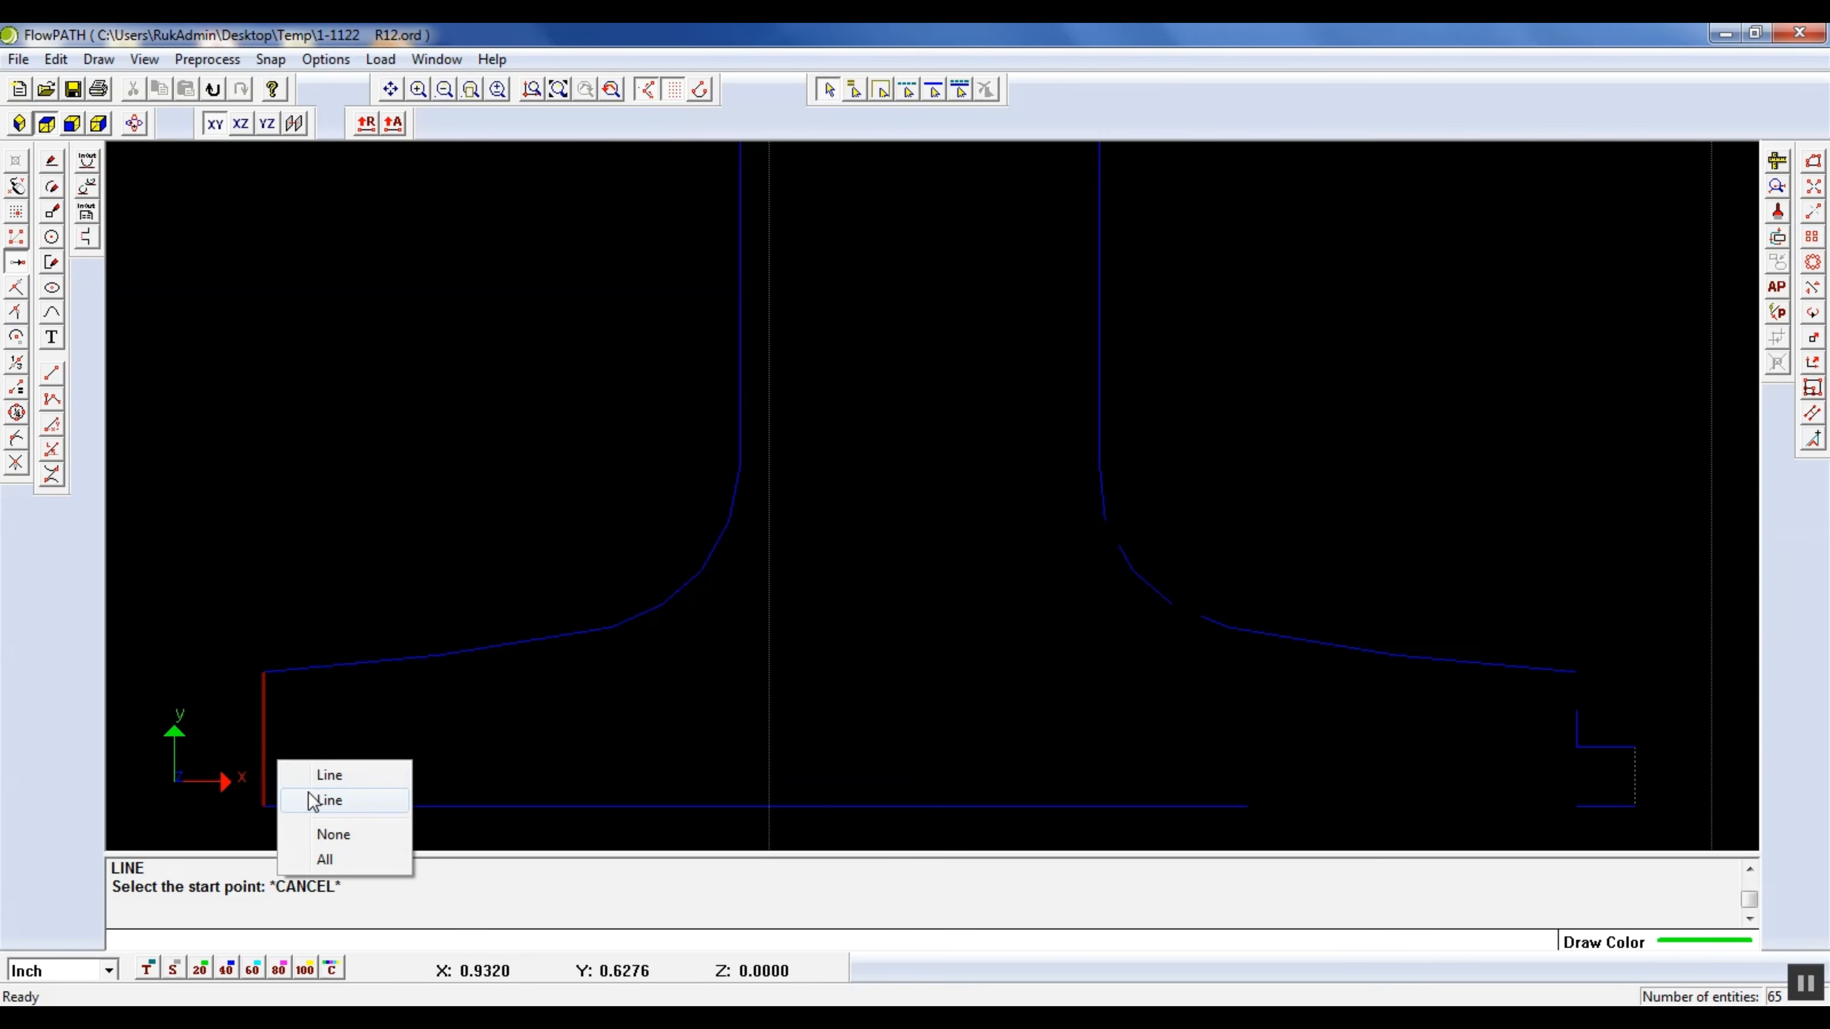
{"action": "left_click", "coordinate": [317, 800]}
{"action": "key", "text": "Delete"}
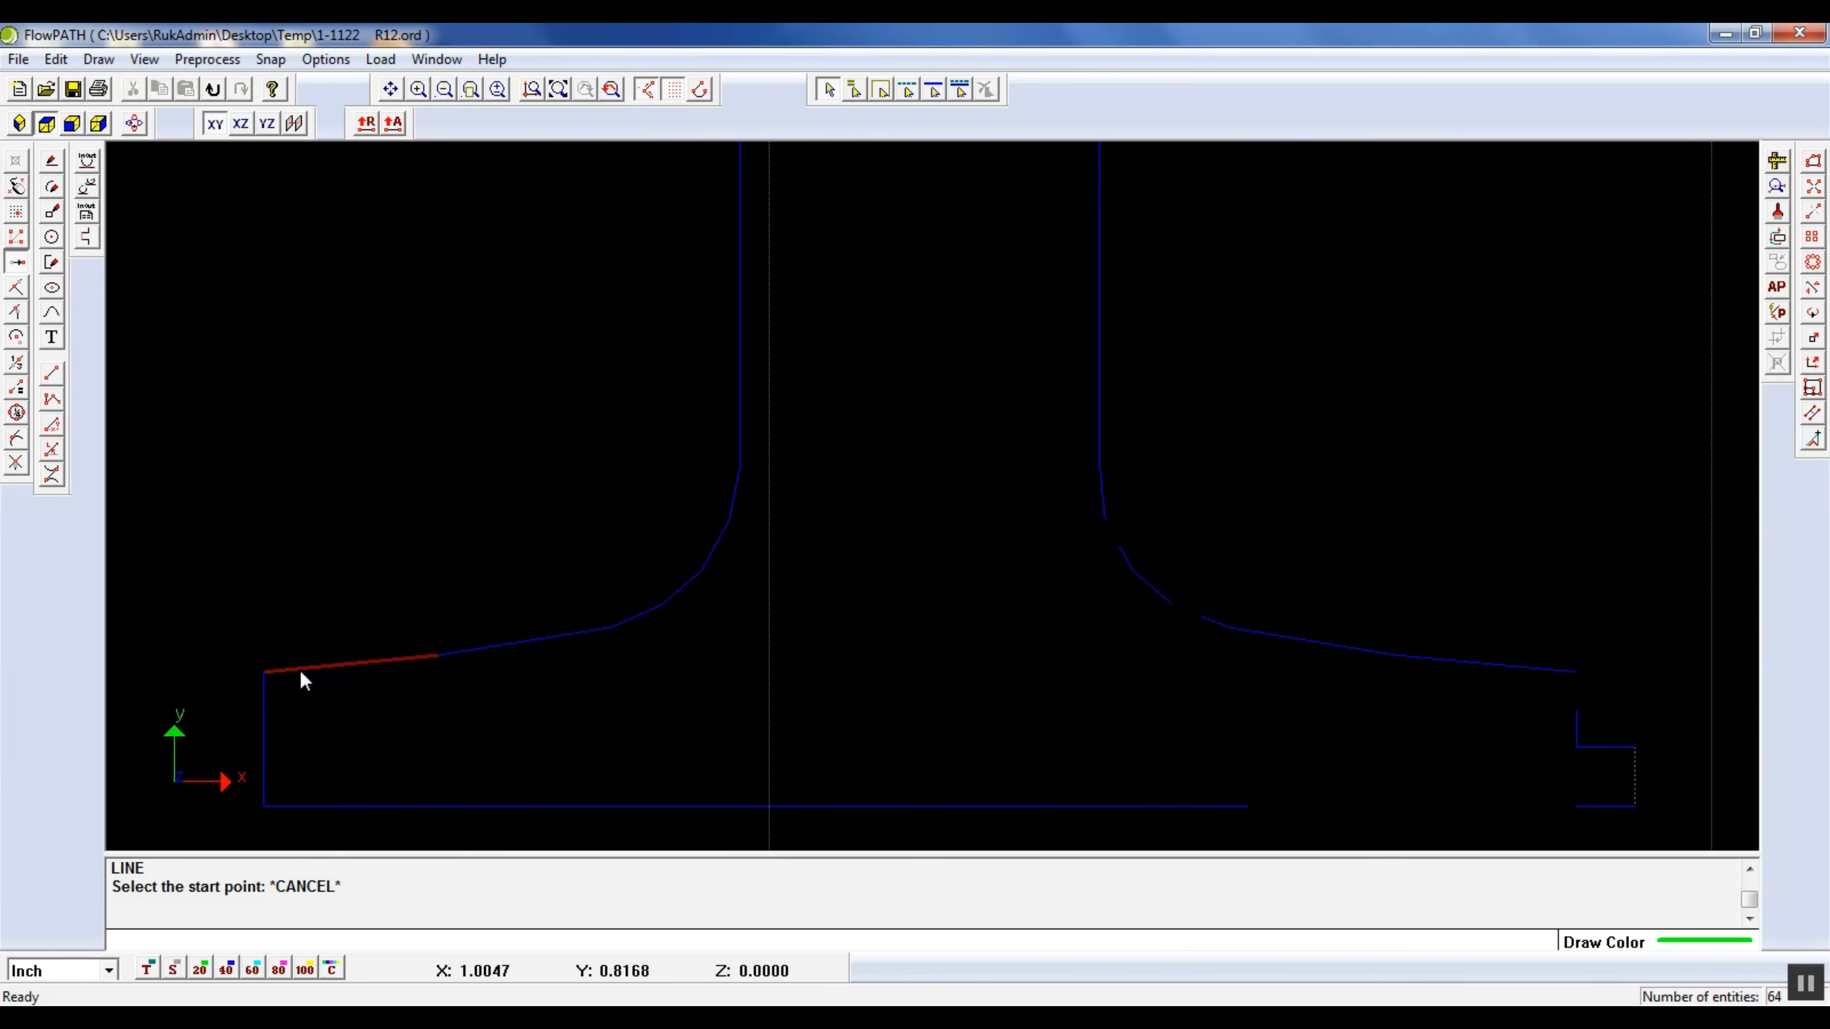
{"action": "left_click", "coordinate": [298, 669]}
{"action": "left_click", "coordinate": [363, 710]}
{"action": "key", "text": "Delete"}
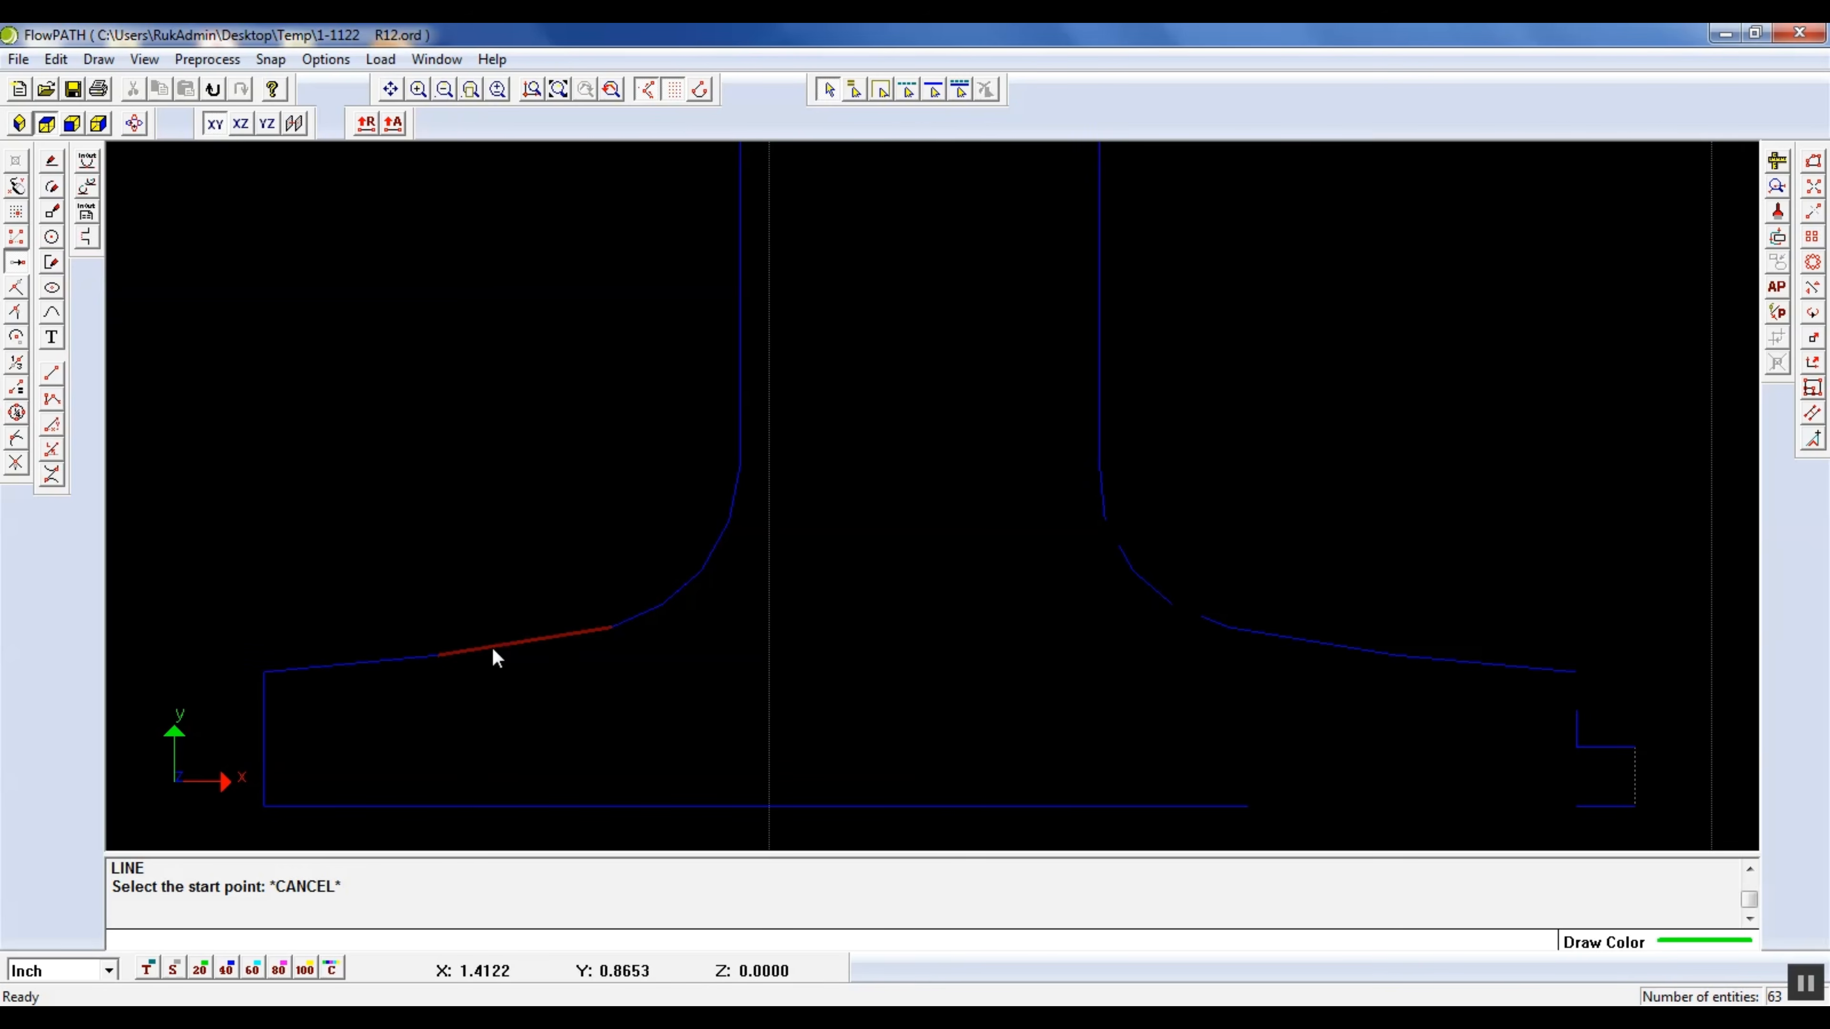
{"action": "left_click", "coordinate": [493, 646]}
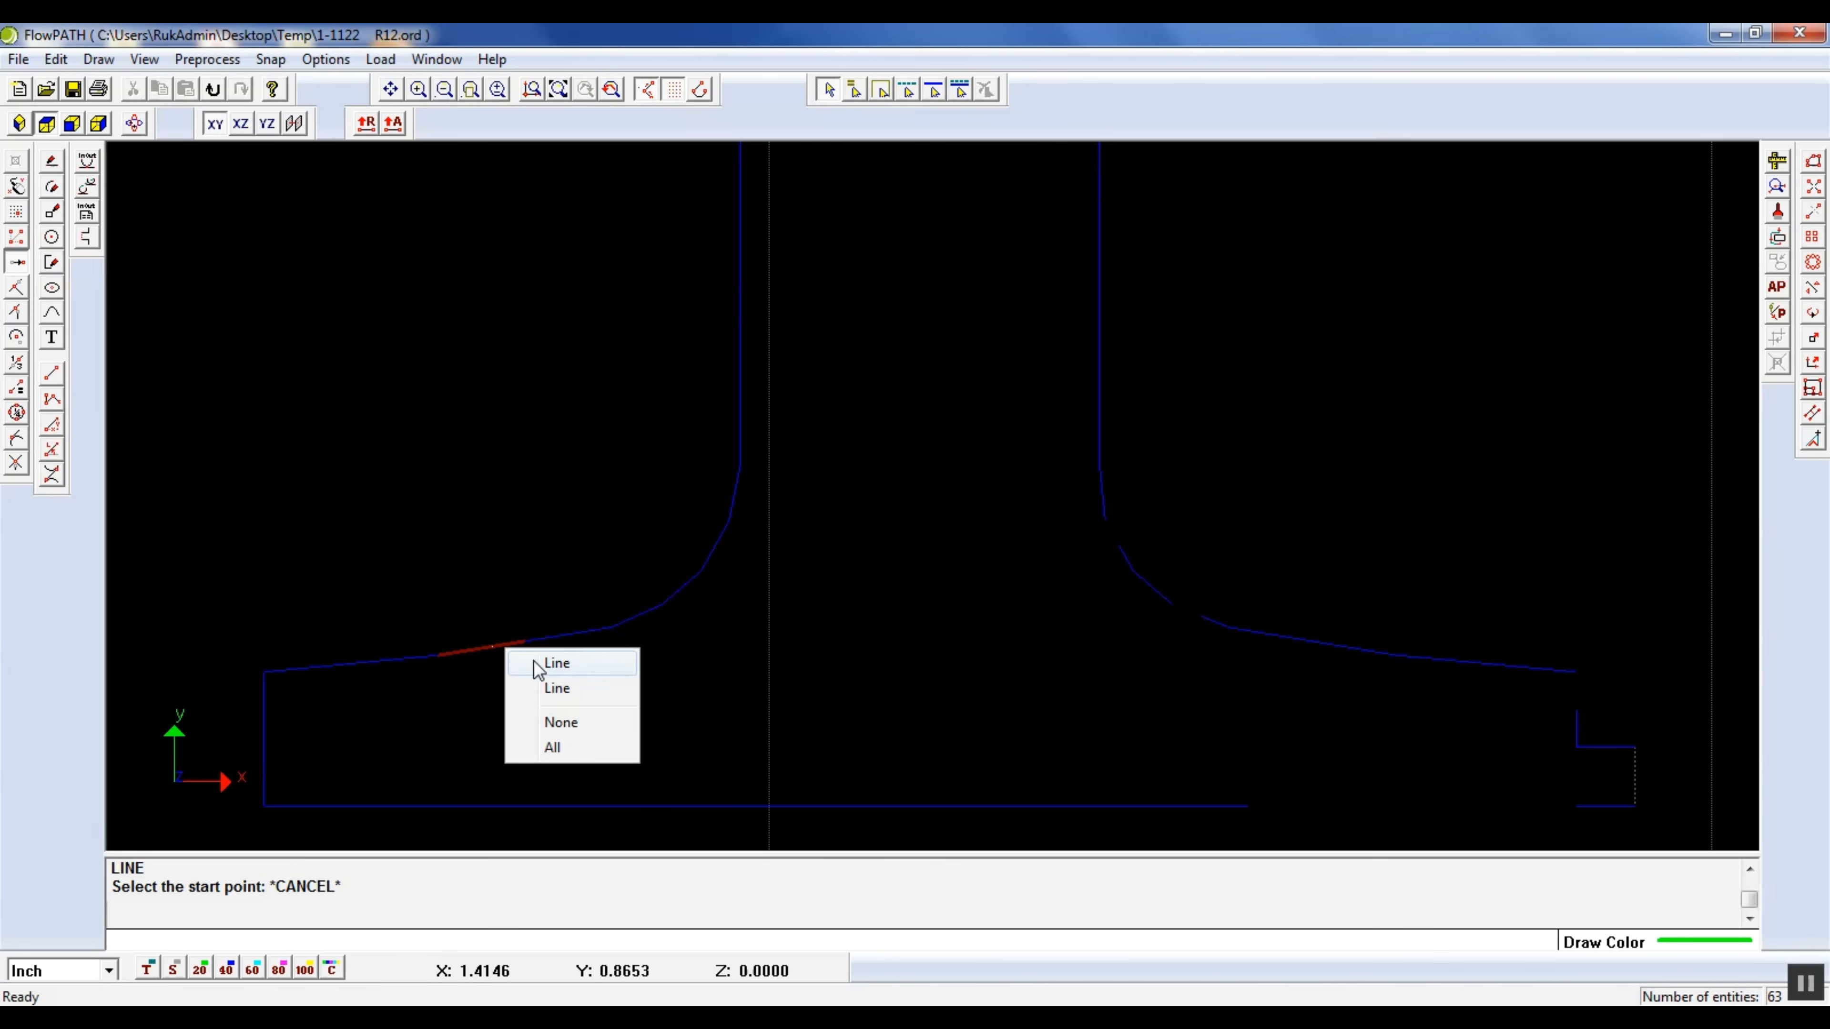
{"action": "left_click", "coordinate": [560, 689]}
{"action": "key", "text": "Delete"}
Delete the overlapping lines along the lower part of the rounded transition from the left foot to the stem
{"action": "left_click", "coordinate": [660, 611]}
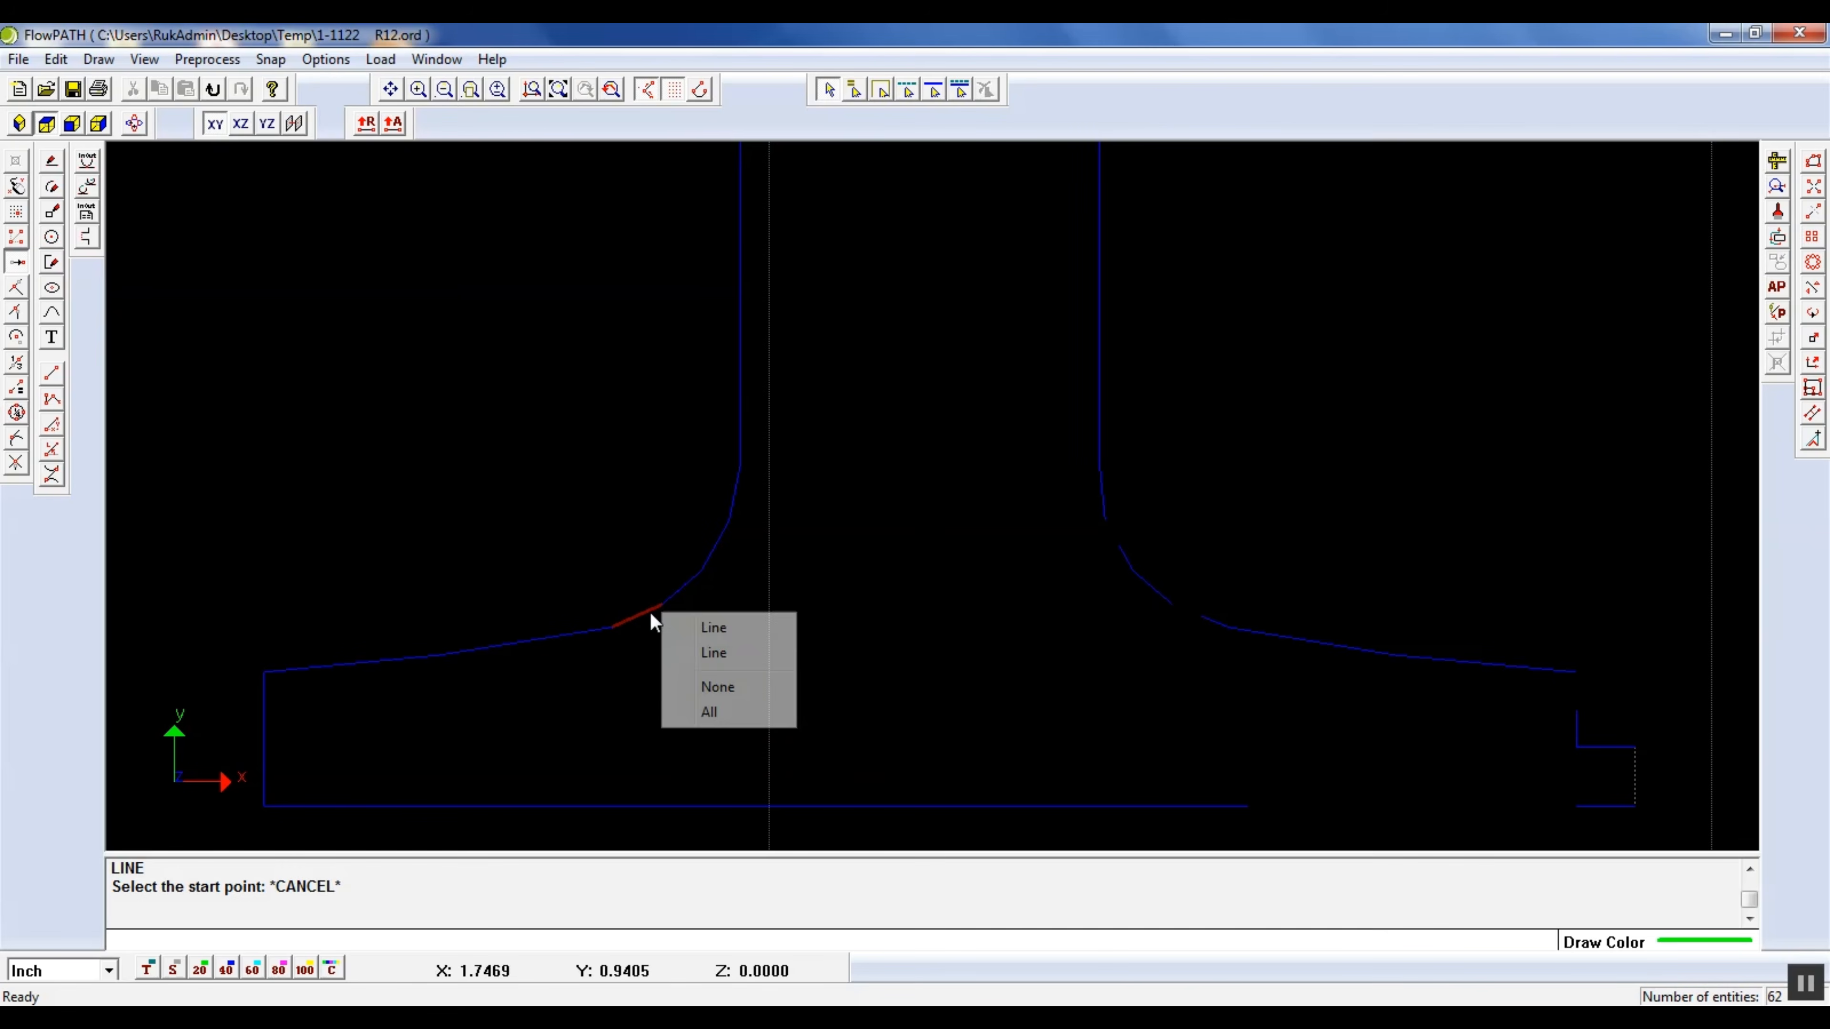
{"action": "left_click", "coordinate": [708, 652]}
{"action": "key", "text": "Delete"}
{"action": "left_click", "coordinate": [634, 623]}
{"action": "left_click", "coordinate": [690, 662]}
{"action": "key", "text": "Delete"}
{"action": "left_click", "coordinate": [681, 589]}
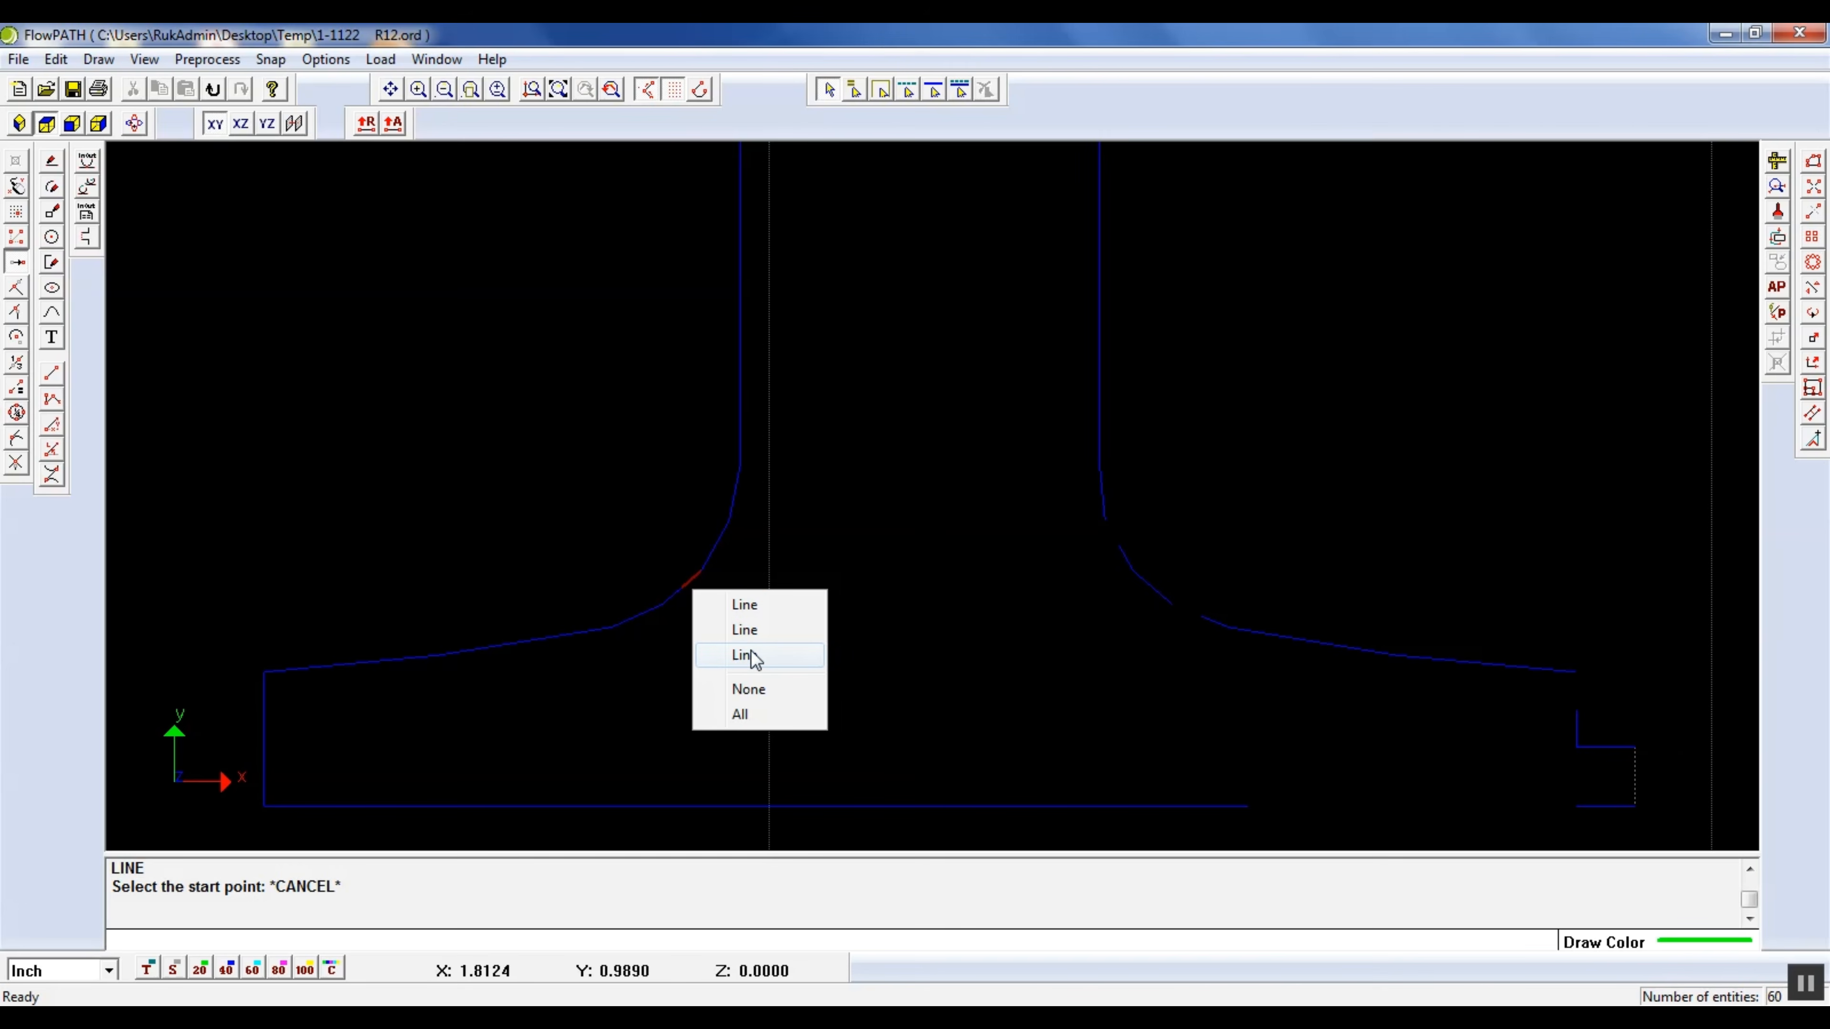
{"action": "left_click", "coordinate": [750, 629]}
{"action": "key", "text": "Delete"}
Delete the overlapping lines along the upper part of the left foot's rounded transition to the stem
{"action": "left_click", "coordinate": [712, 565]}
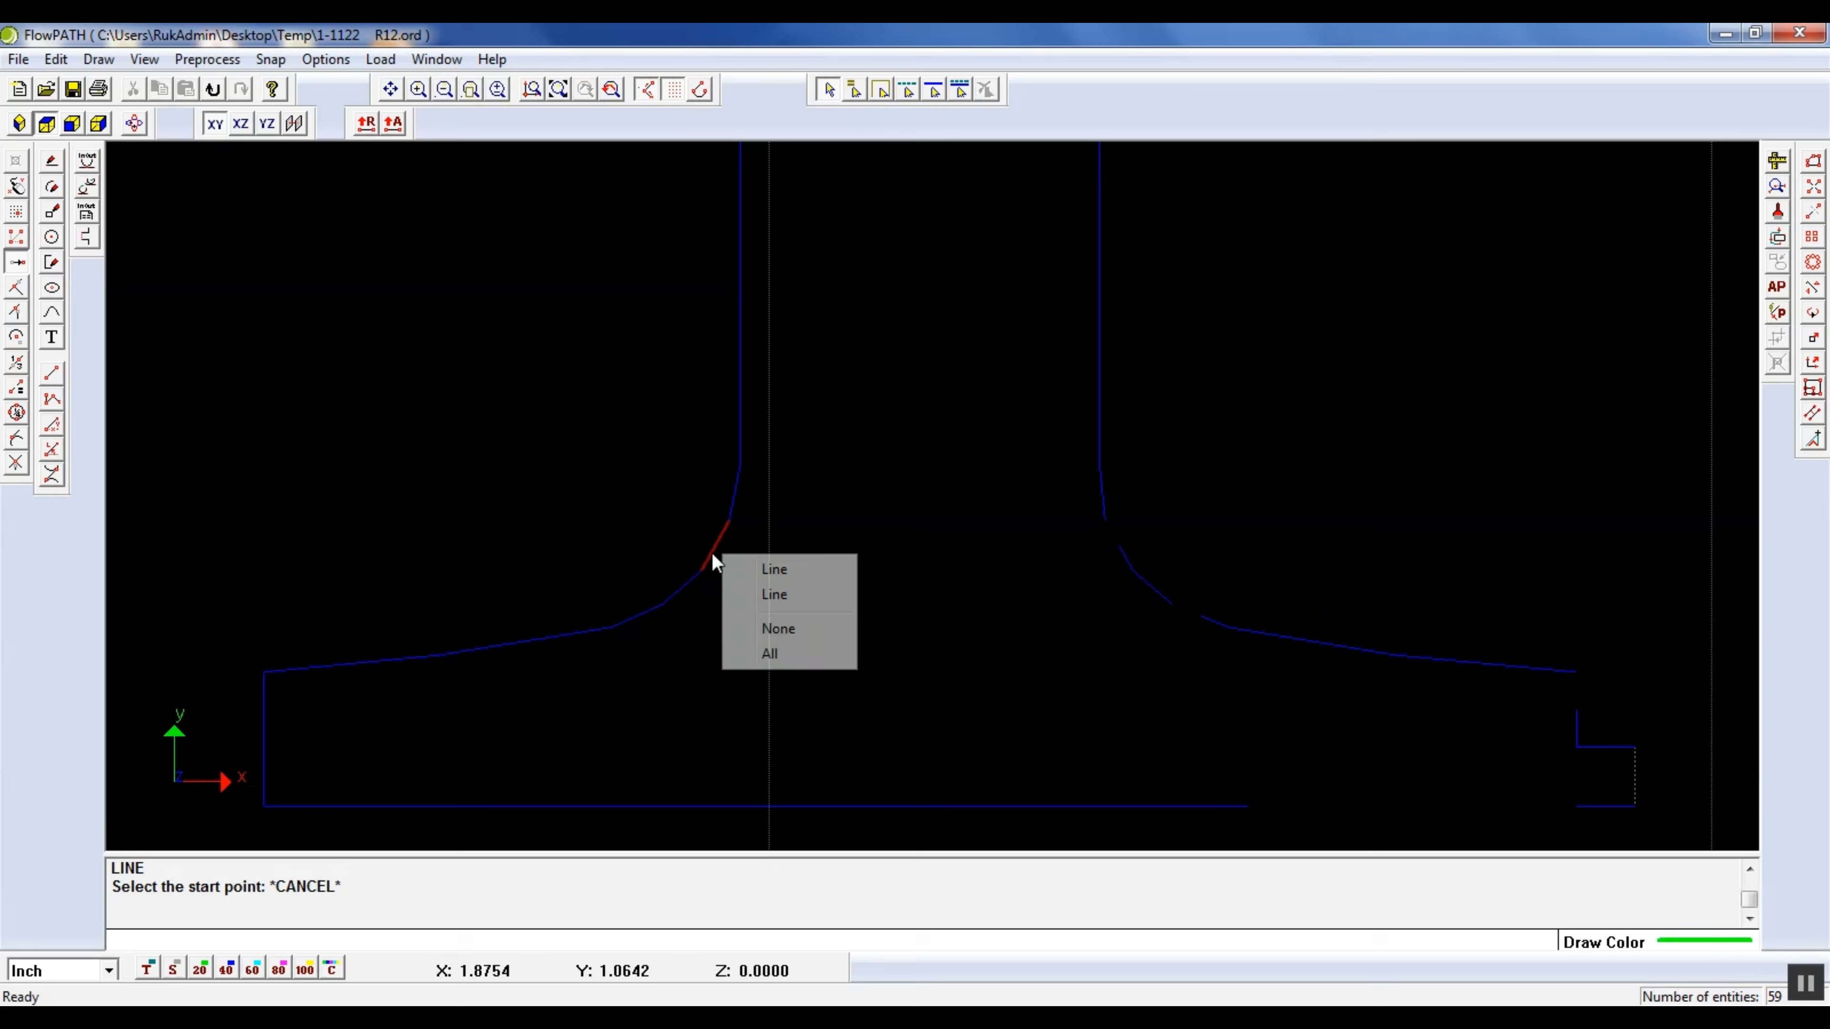
{"action": "left_click", "coordinate": [773, 596]}
{"action": "key", "text": "Delete"}
{"action": "left_click", "coordinate": [738, 498]}
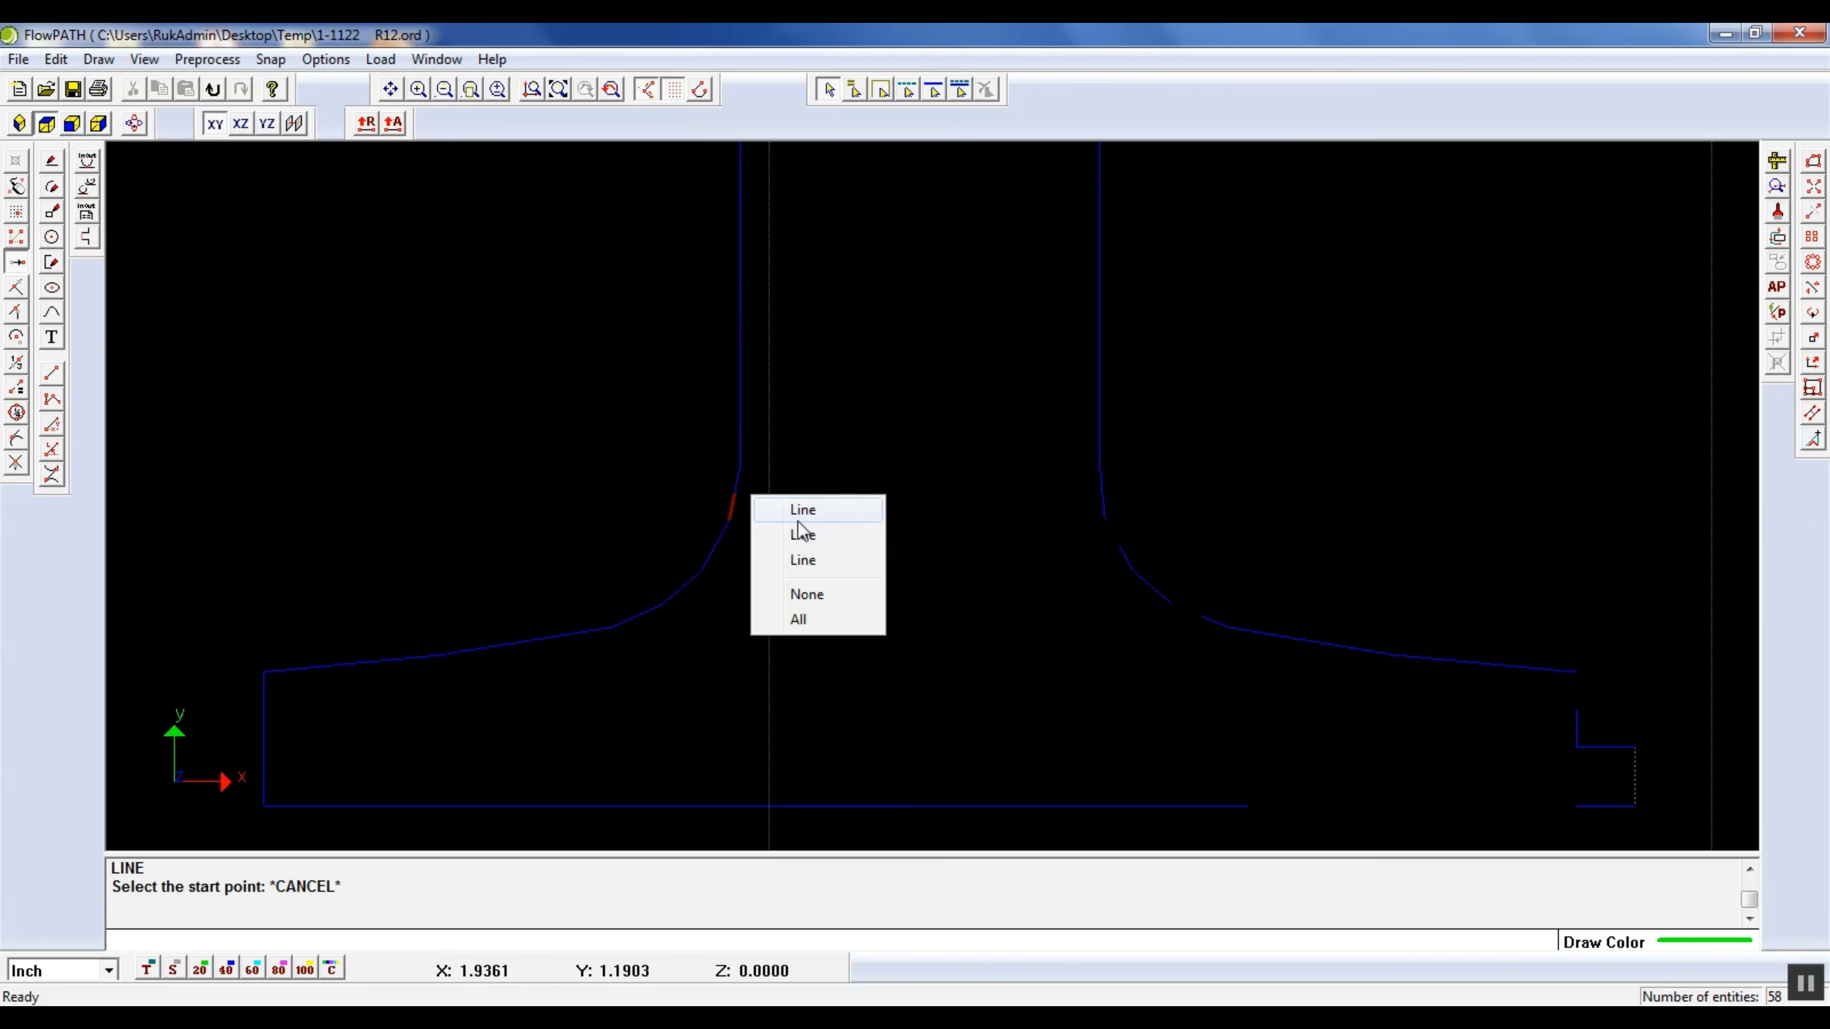
{"action": "left_click", "coordinate": [804, 539]}
{"action": "key", "text": "Delete"}
Delete the overlapping lines at the top of the left foot's rounded transition where it meets the stem
{"action": "left_click", "coordinate": [736, 431]}
{"action": "left_click", "coordinate": [801, 447]}
{"action": "key", "text": "Delete"}
{"action": "scroll", "coordinate": [793, 449], "scroll_direction": "down", "scroll_amount": 3}
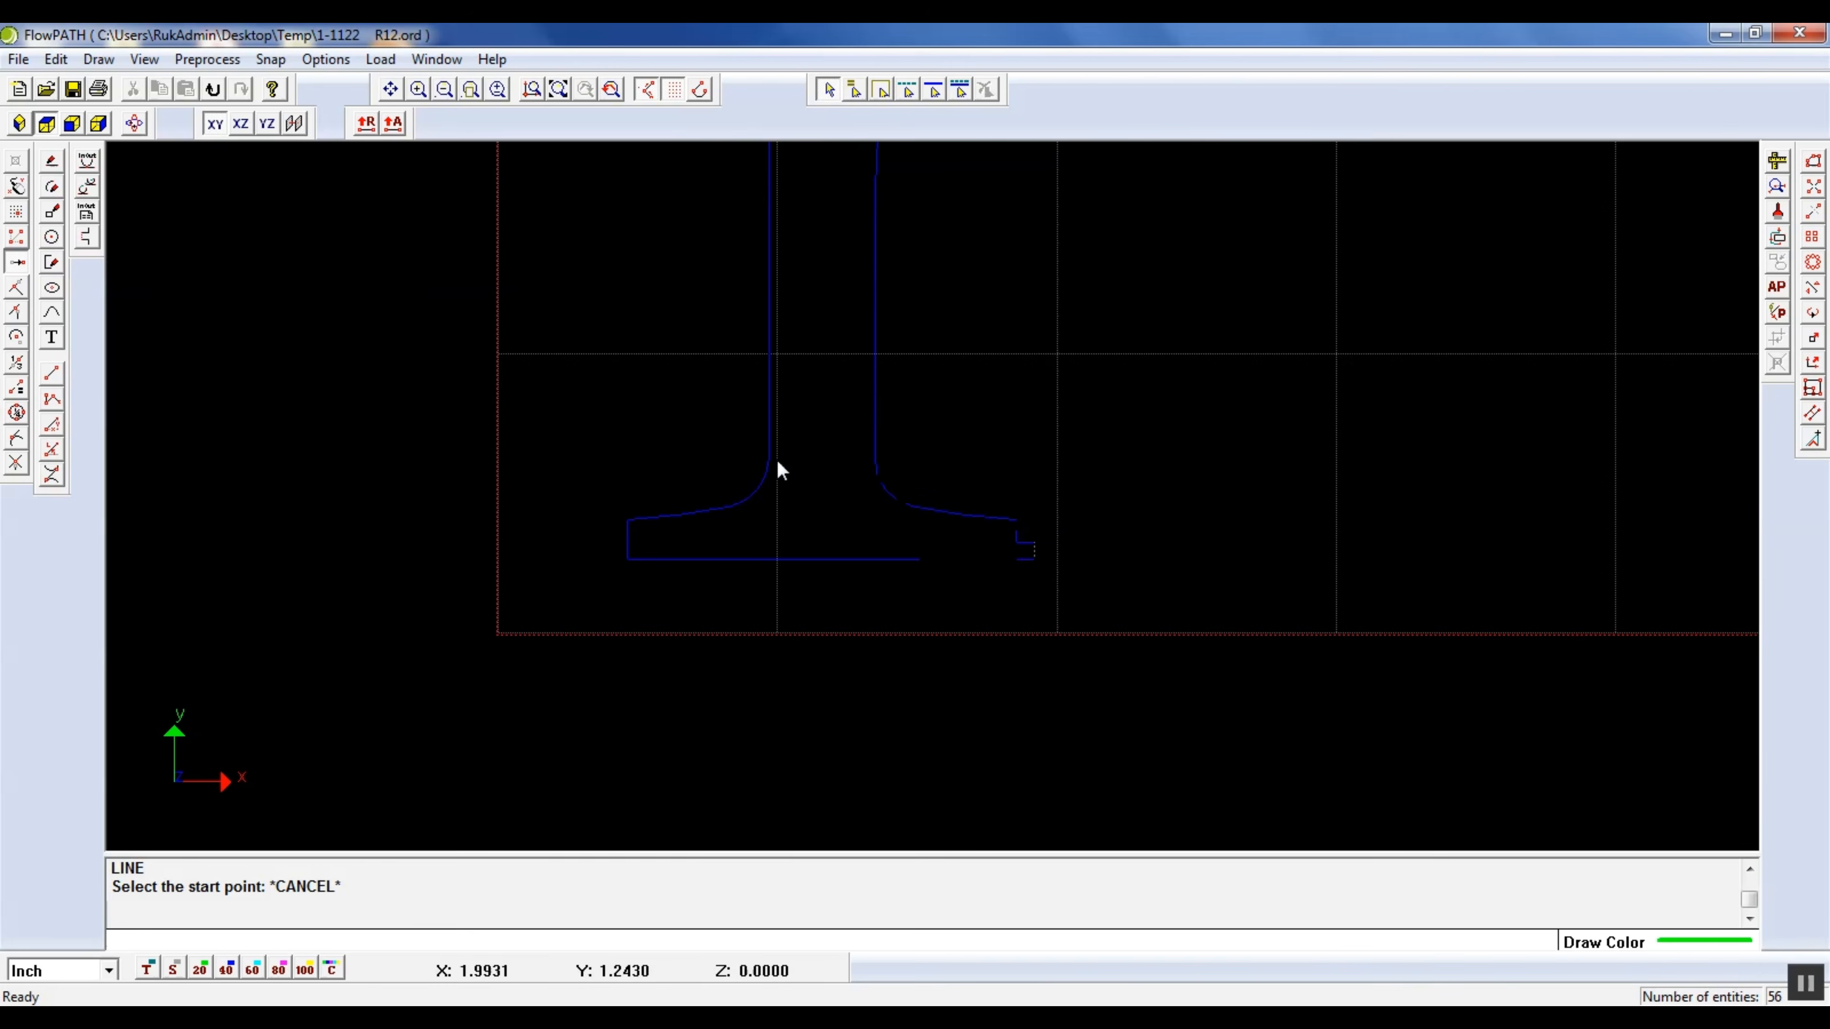
Delete the duplicate lines along the lower and middle parts of the stem's left edge
{"action": "left_click", "coordinate": [771, 345]}
{"action": "left_click", "coordinate": [836, 360]}
{"action": "key", "text": "Delete"}
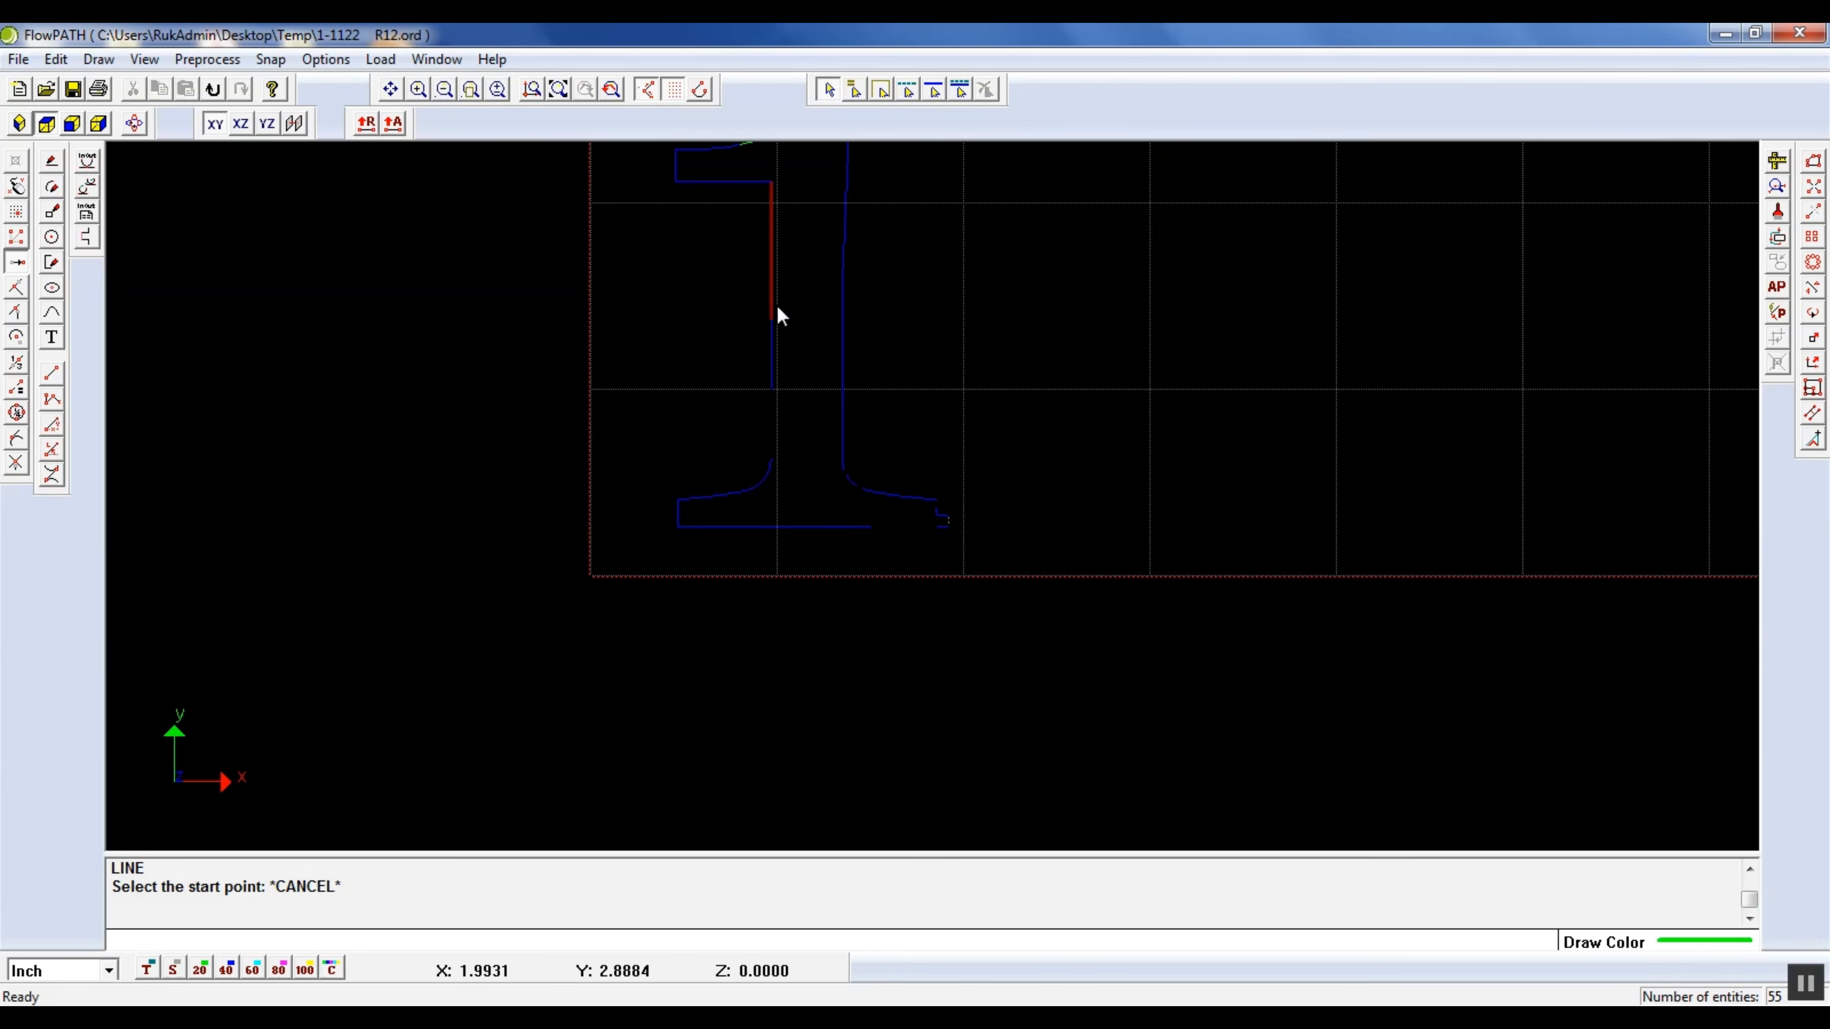
{"action": "left_click", "coordinate": [771, 273]}
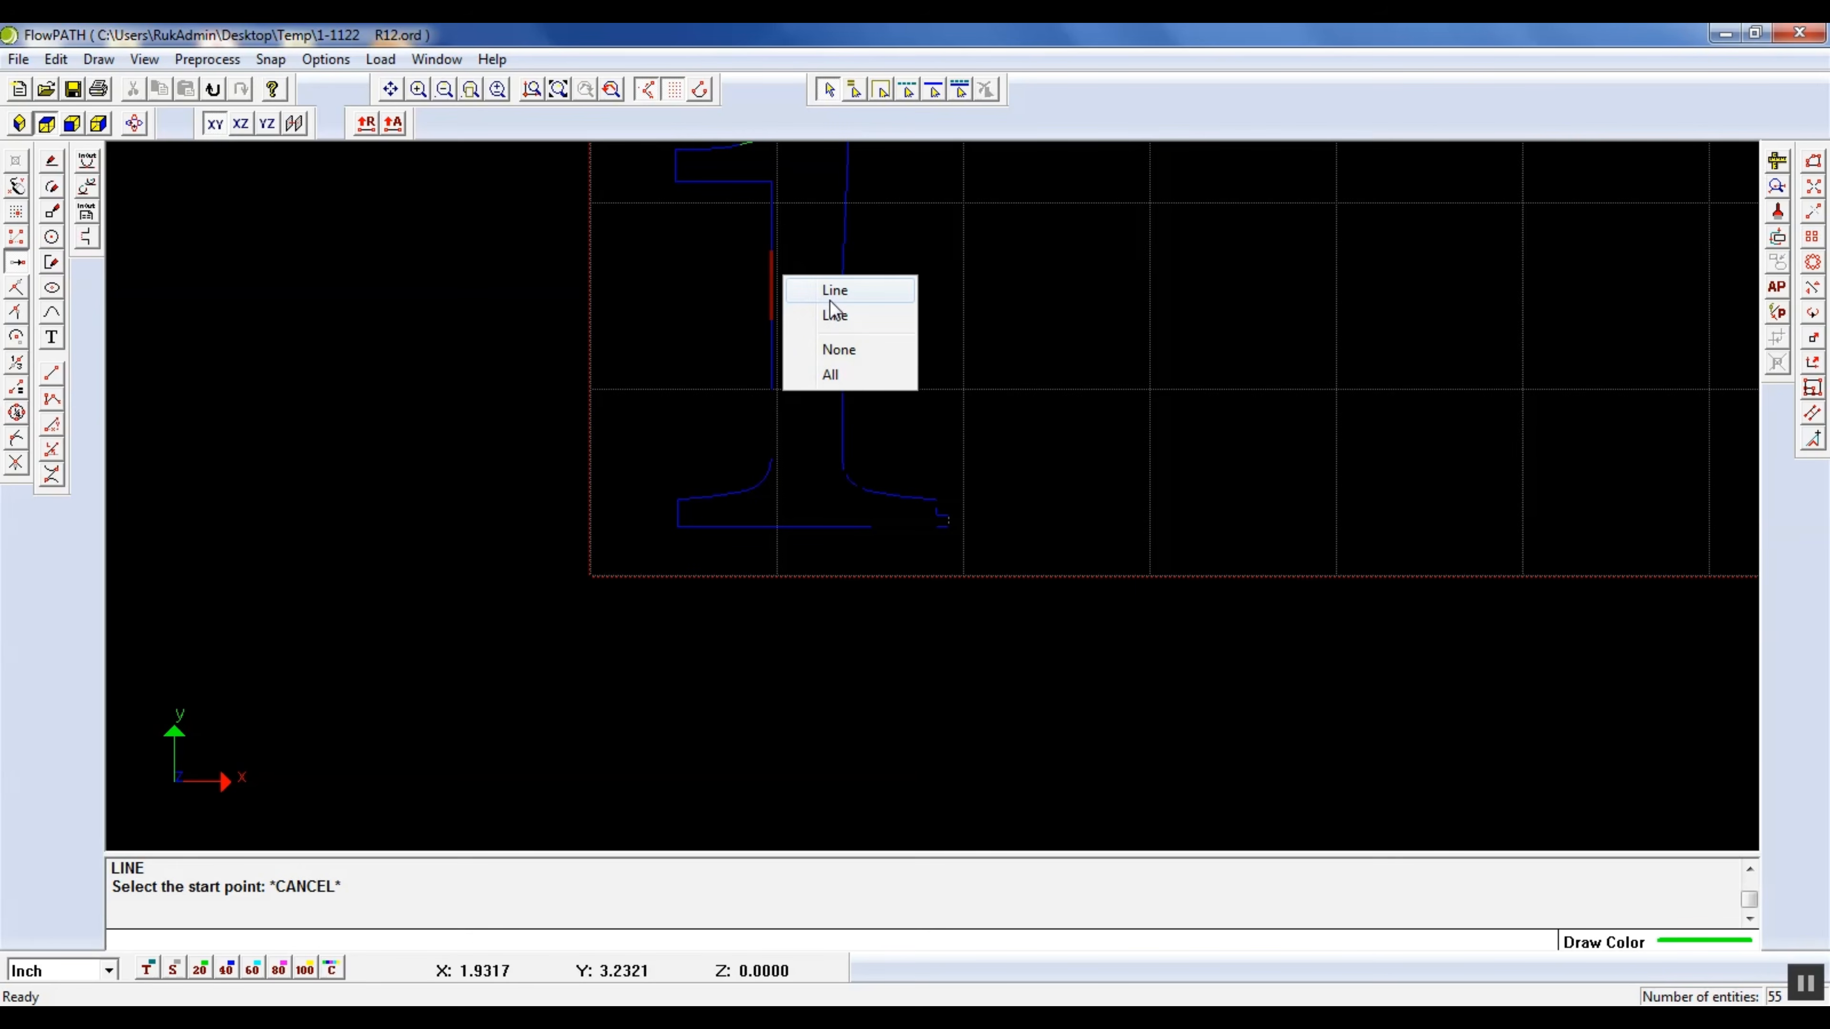
{"action": "left_click", "coordinate": [836, 317]}
{"action": "key", "text": "Delete"}
Check the upper part of the stem's left edge and the flag's horizontal lower edge for duplicate lines
{"action": "scroll", "coordinate": [756, 181], "scroll_direction": "up", "scroll_amount": 3}
{"action": "left_click", "coordinate": [768, 186]}
{"action": "left_click", "coordinate": [985, 89]}
{"action": "left_click", "coordinate": [705, 187]}
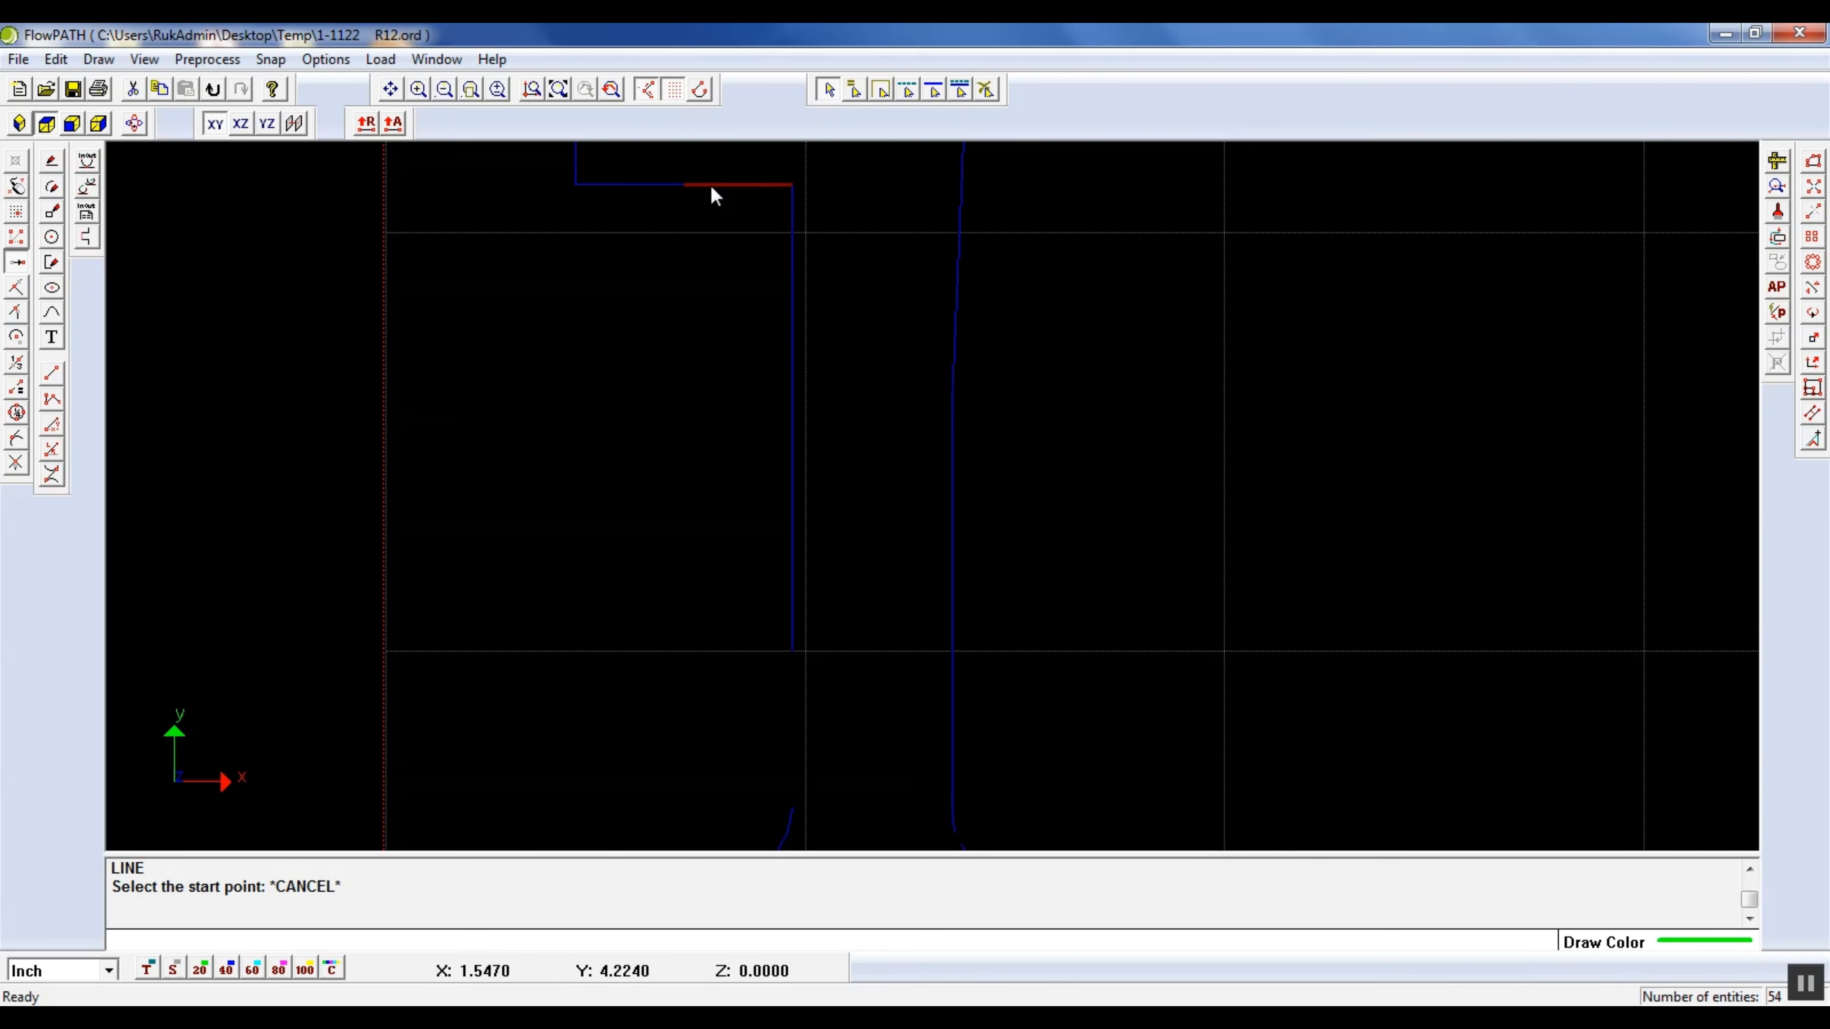
{"action": "left_click", "coordinate": [985, 89]}
Draw lines end to end across the gaps in the numeral's horizontal top edge and the flag's upper curve
{"action": "scroll", "coordinate": [869, 292], "scroll_direction": "down", "scroll_amount": 3}
{"action": "scroll", "coordinate": [857, 321], "scroll_direction": "up", "scroll_amount": 3}
{"action": "scroll", "coordinate": [865, 310], "scroll_direction": "down", "scroll_amount": 3}
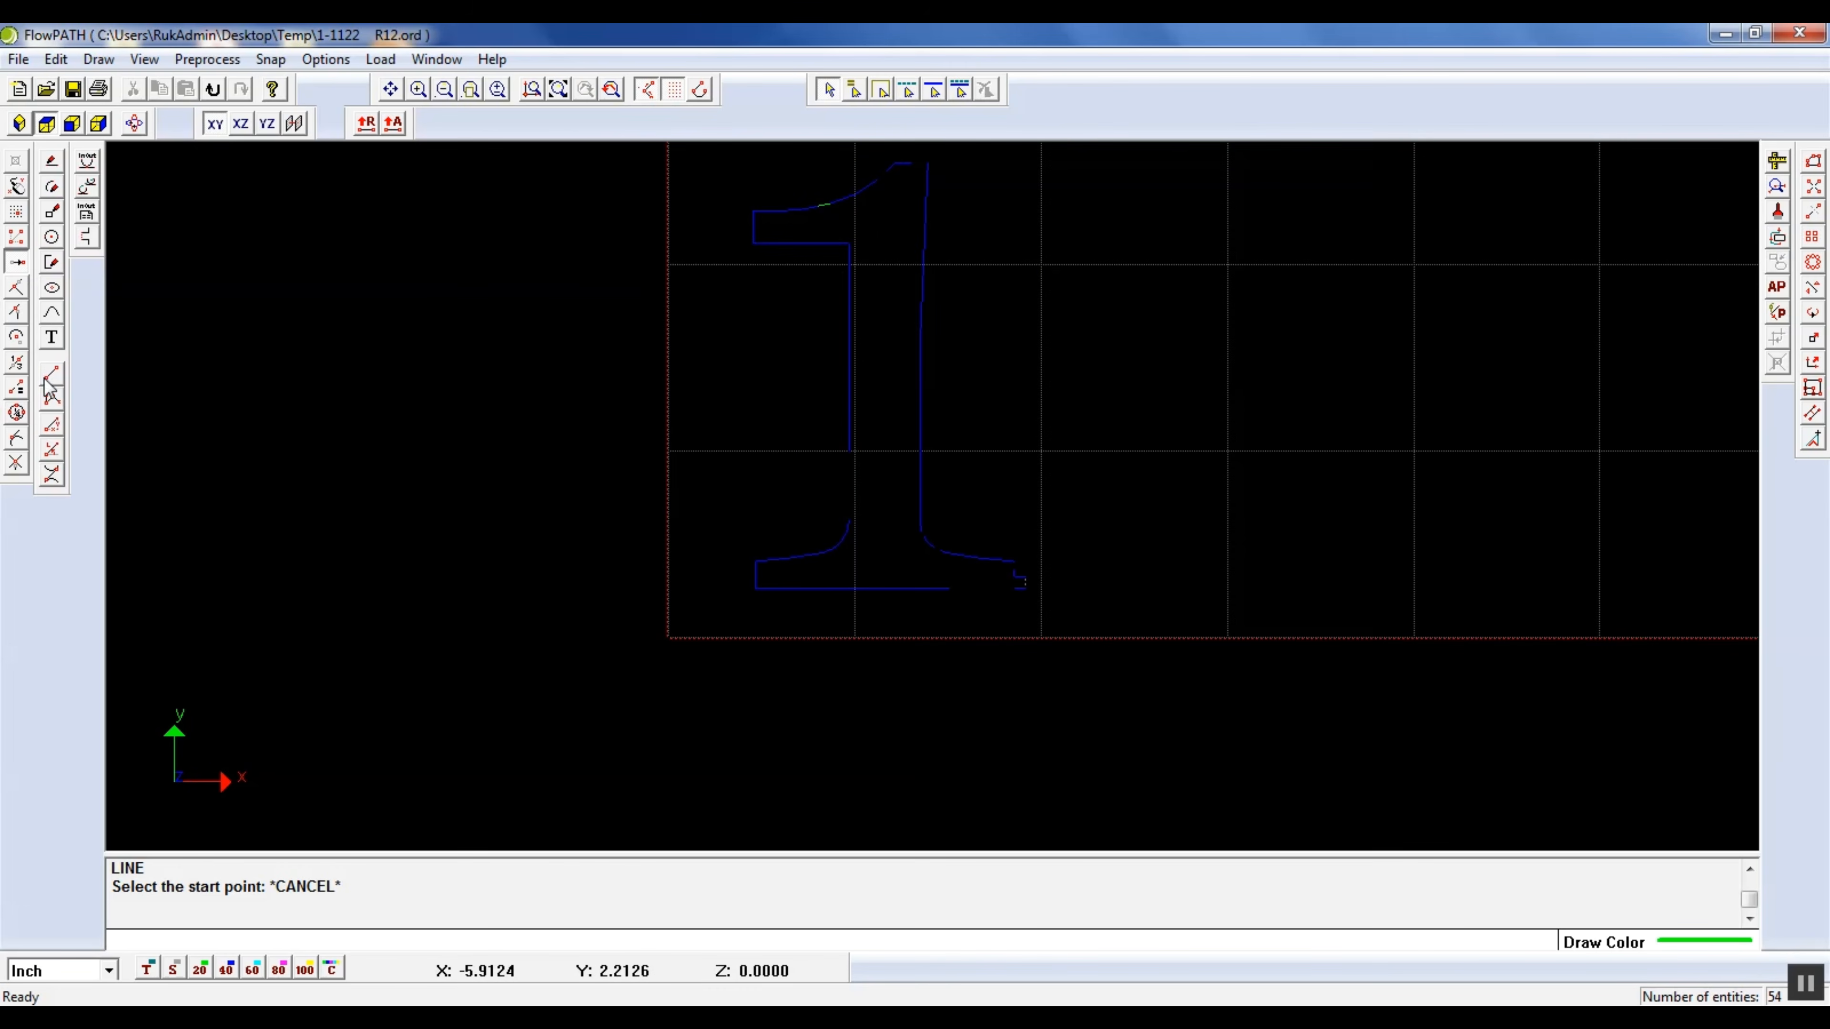
{"action": "left_click", "coordinate": [51, 173]}
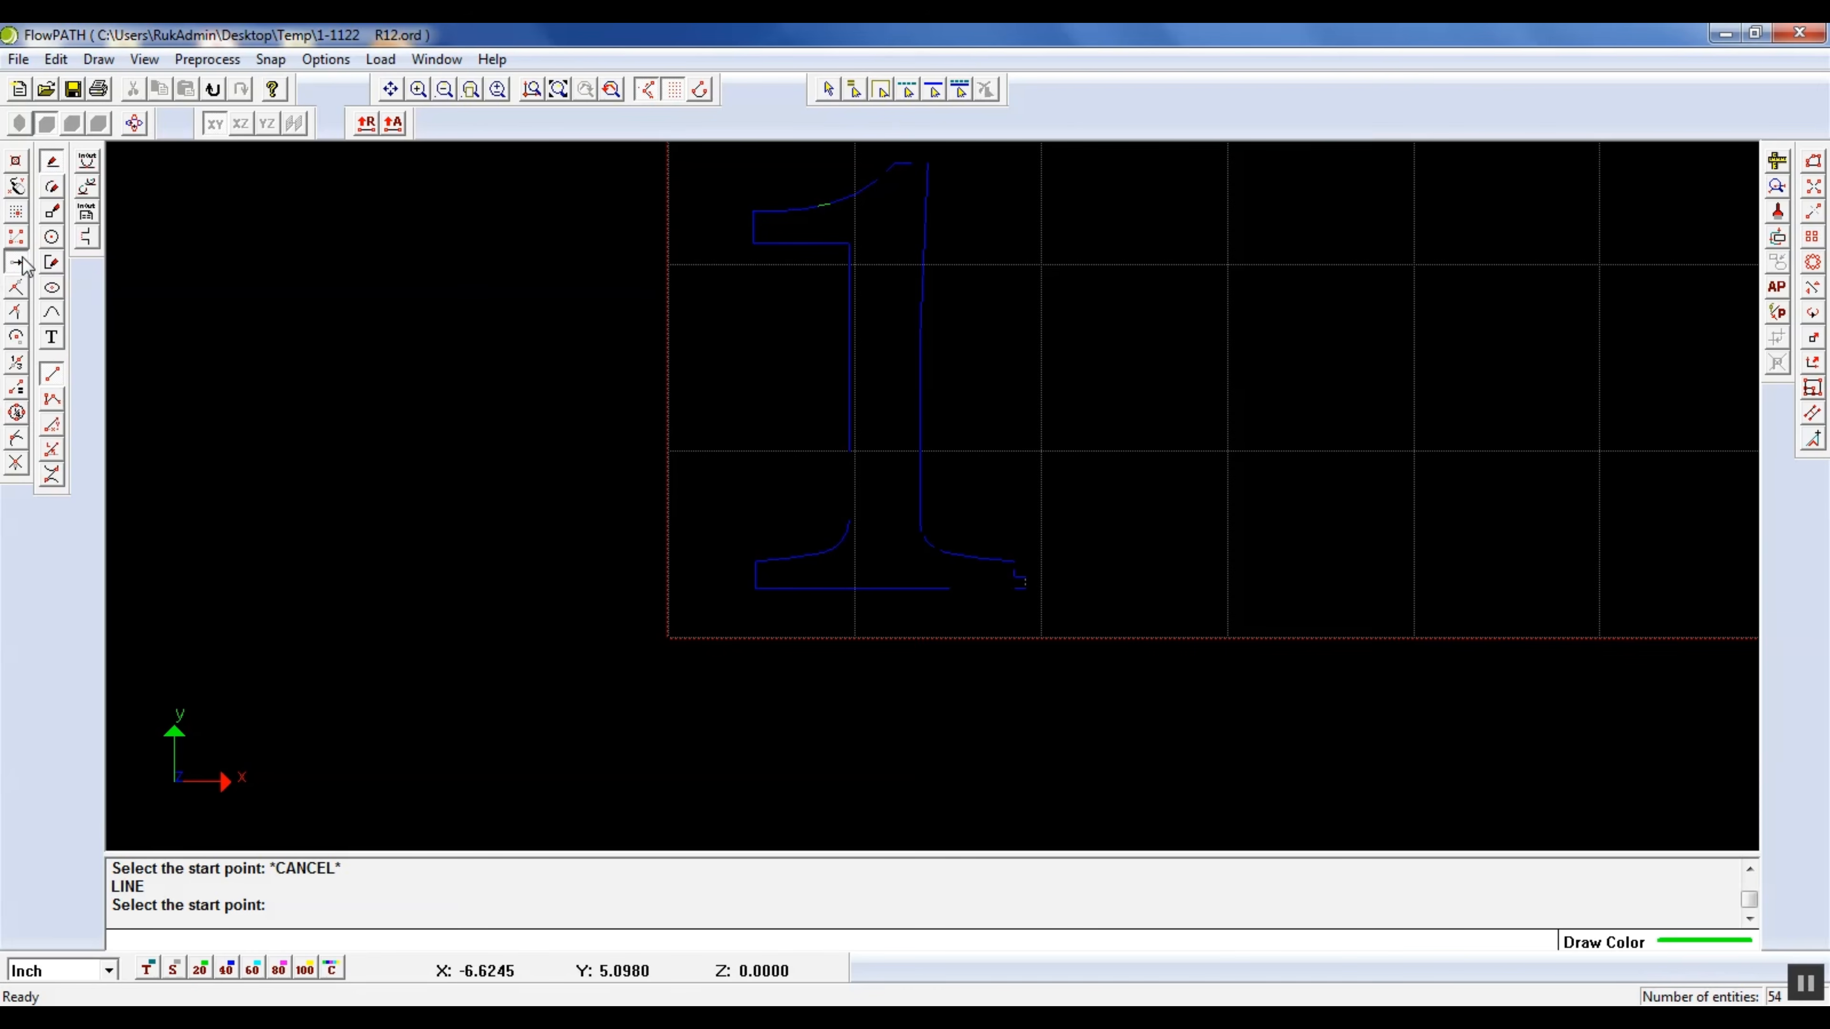
{"action": "scroll", "coordinate": [930, 171], "scroll_direction": "up", "scroll_amount": 9}
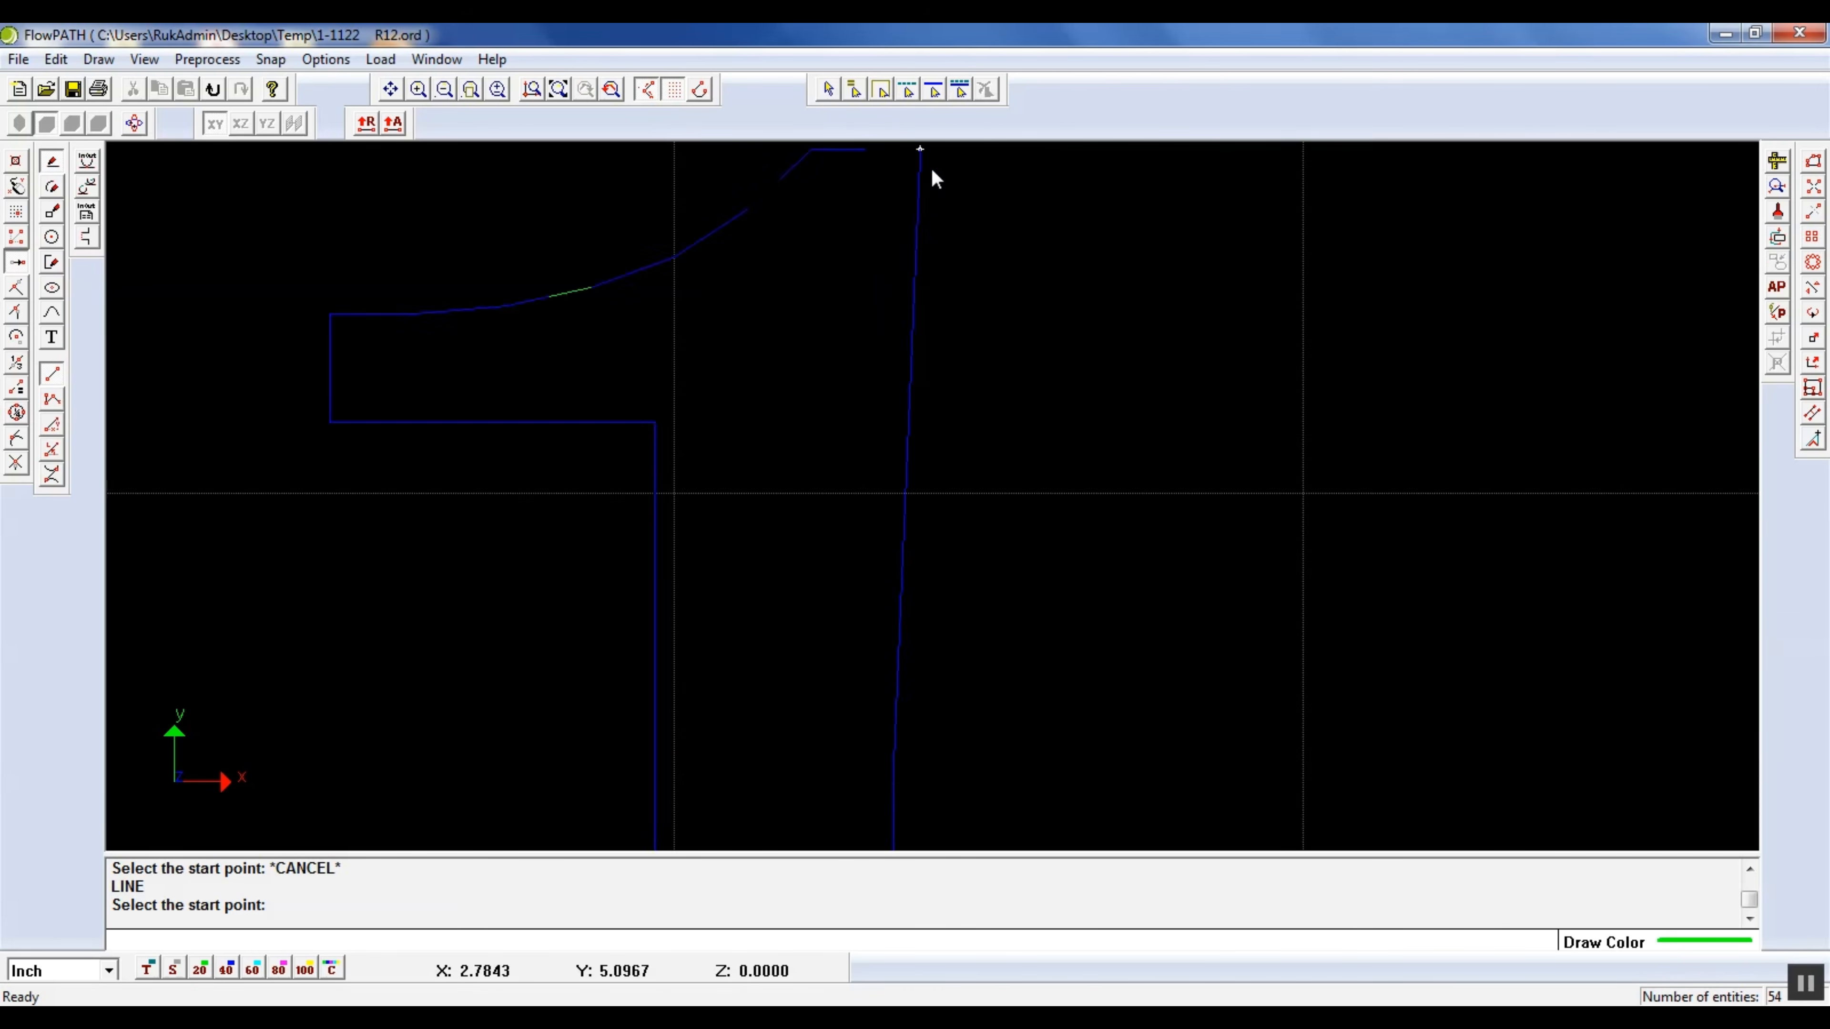
{"action": "scroll", "coordinate": [932, 399], "scroll_direction": "down", "scroll_amount": 6}
{"action": "scroll", "coordinate": [929, 361], "scroll_direction": "up", "scroll_amount": 3}
{"action": "left_click", "coordinate": [770, 343]}
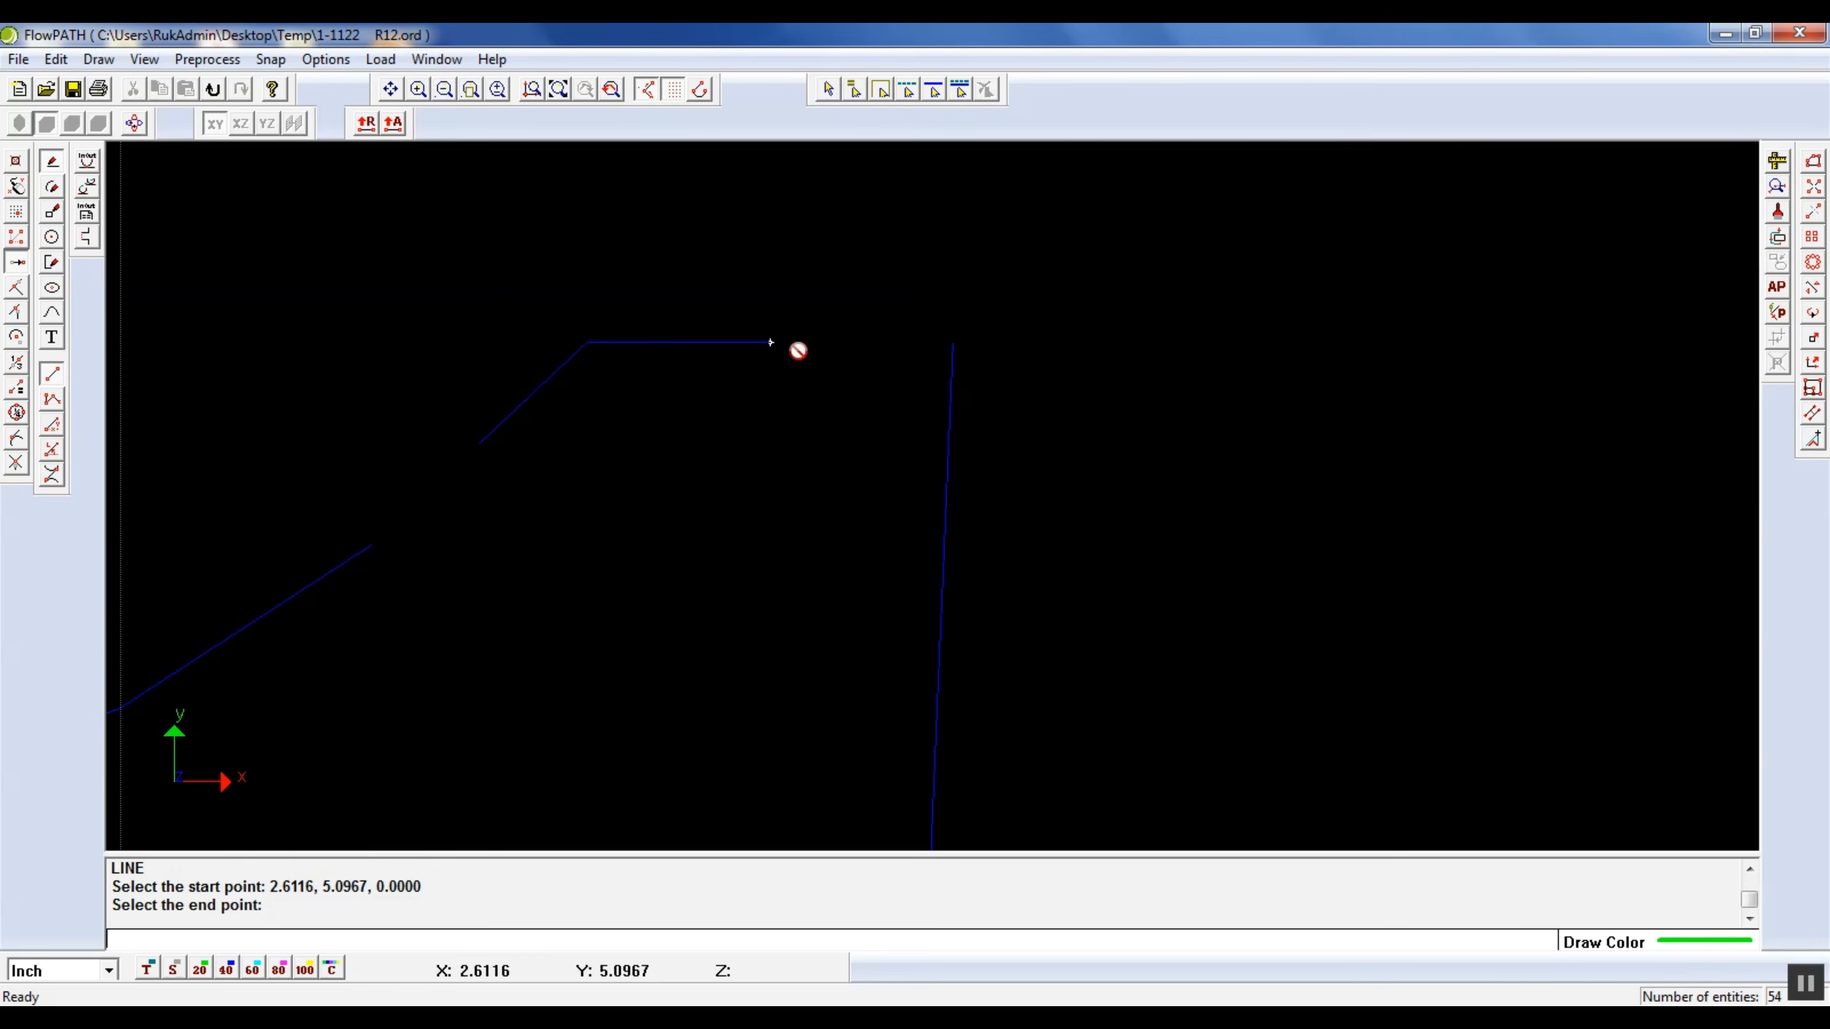
{"action": "left_click", "coordinate": [955, 343]}
{"action": "left_click", "coordinate": [479, 444]}
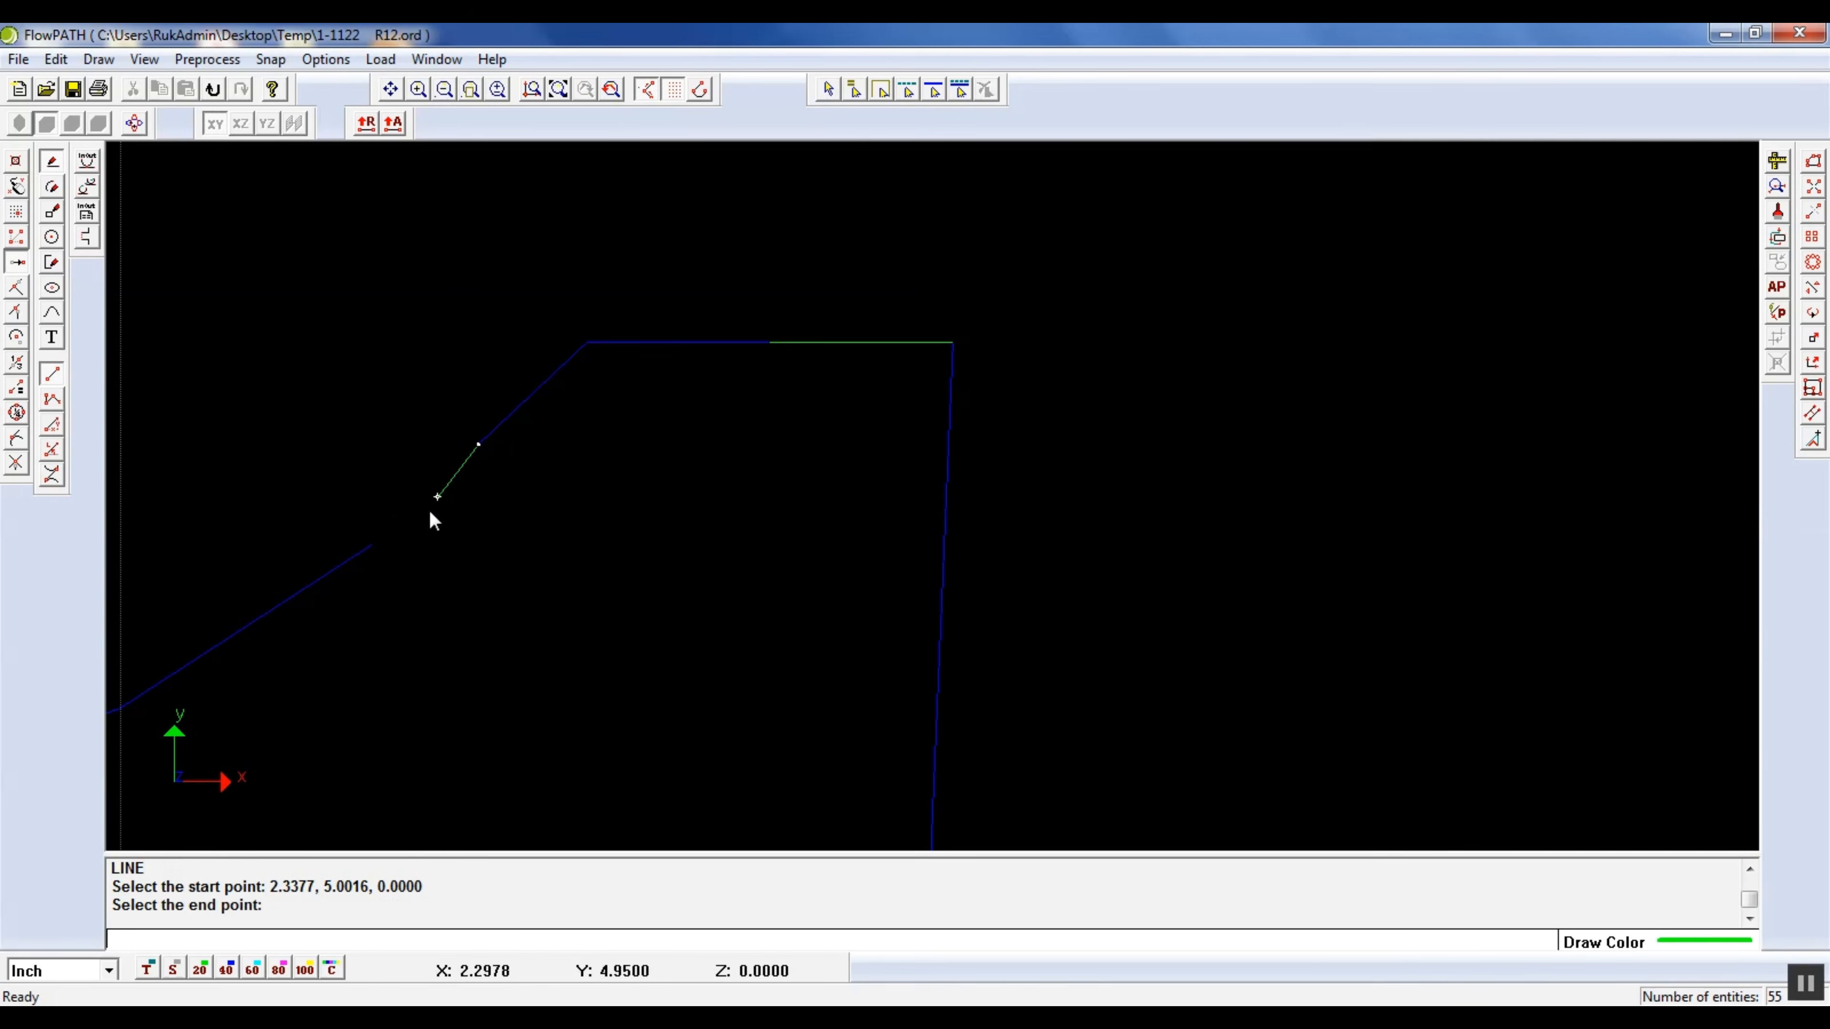
{"action": "left_click", "coordinate": [373, 545]}
Close the gap in the lower part of the stem's left edge with a vertical line joining the open endpoints
{"action": "scroll", "coordinate": [865, 317], "scroll_direction": "down", "scroll_amount": 6}
{"action": "scroll", "coordinate": [817, 682], "scroll_direction": "up", "scroll_amount": 9}
{"action": "scroll", "coordinate": [719, 560], "scroll_direction": "down", "scroll_amount": 5}
{"action": "left_click", "coordinate": [560, 177]}
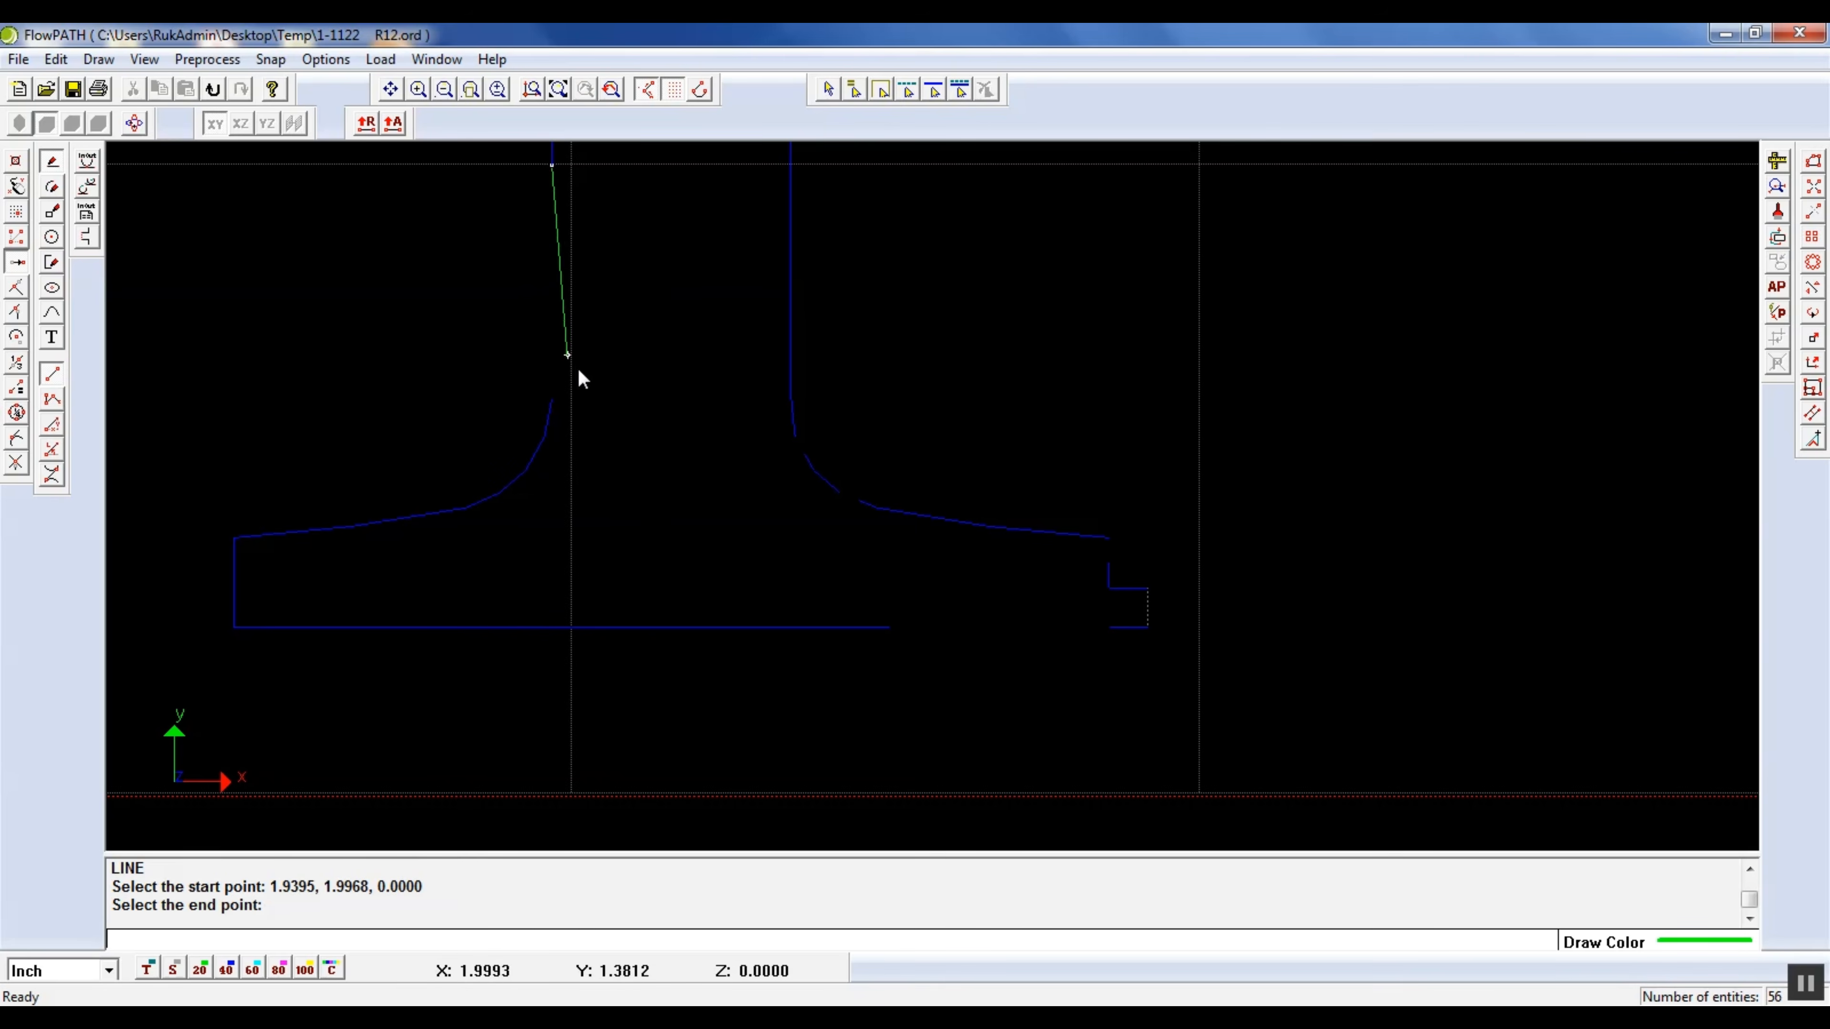
{"action": "left_click", "coordinate": [564, 397]}
Draw two short lines to close the gaps in the rounded transition from the stem to the right foot
{"action": "left_click", "coordinate": [795, 435]}
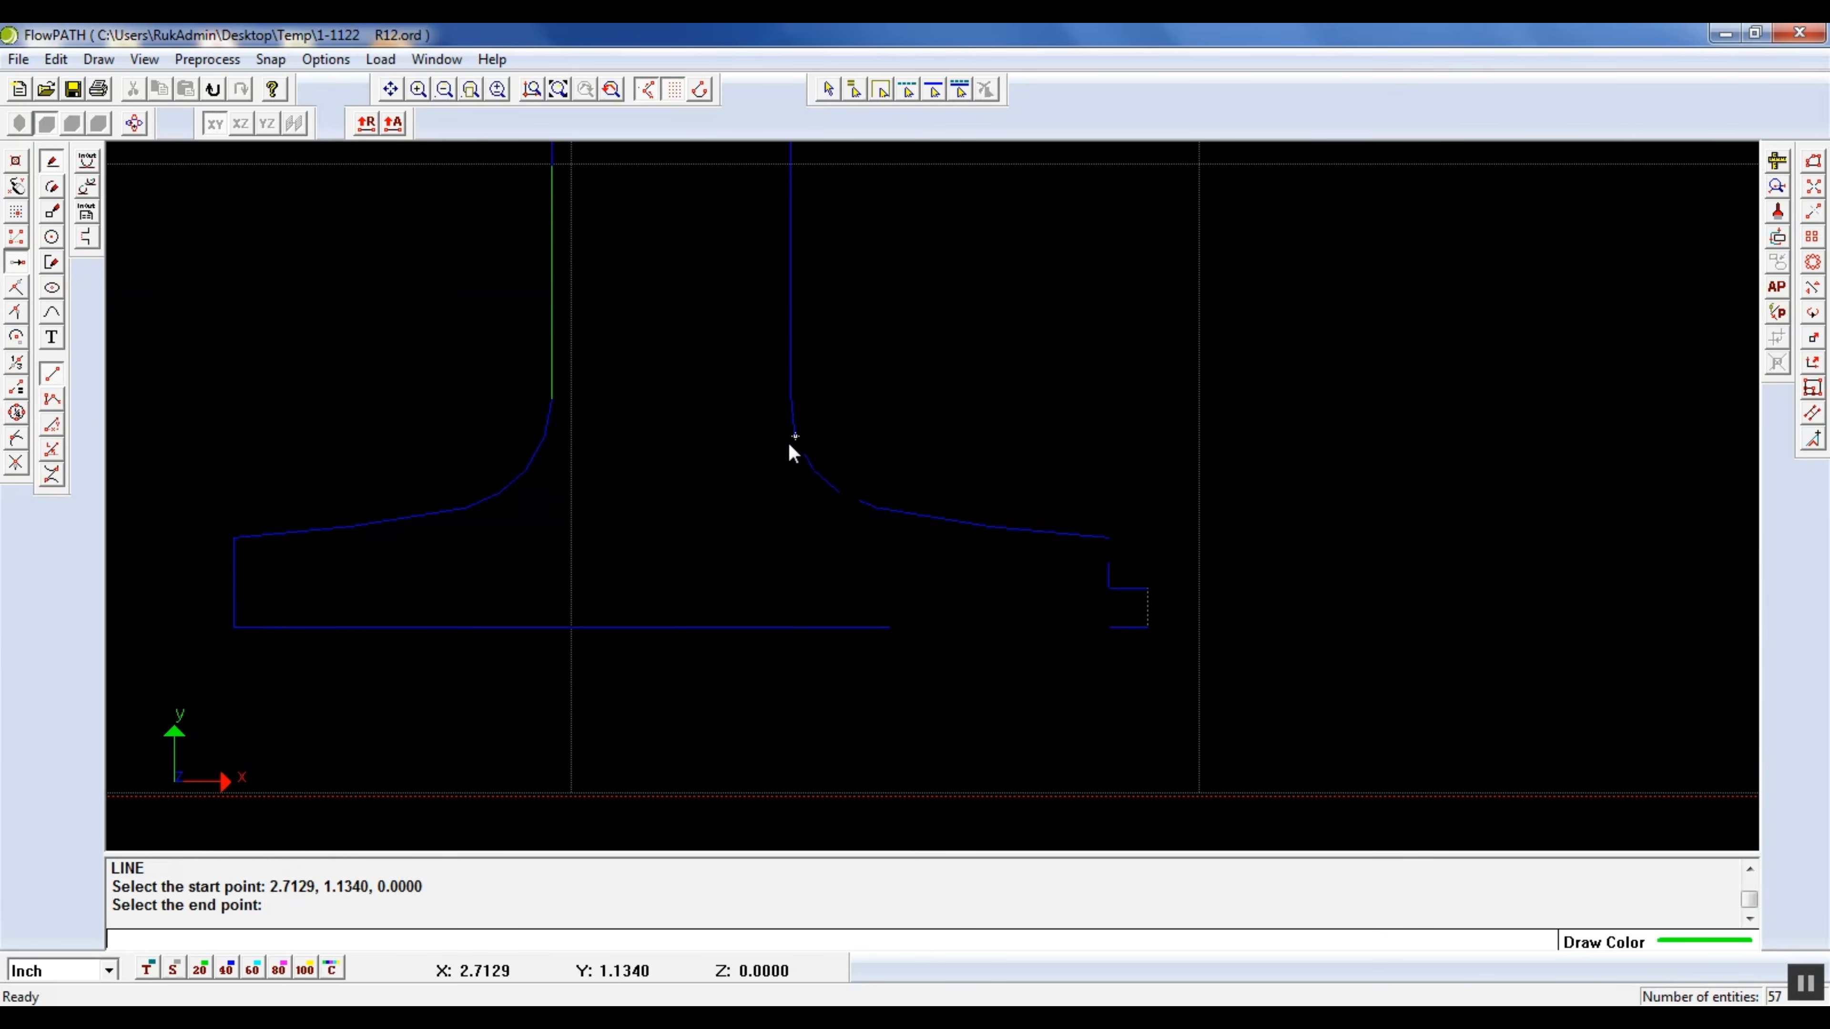
{"action": "left_click", "coordinate": [803, 454]}
{"action": "left_click", "coordinate": [836, 495]}
{"action": "left_click", "coordinate": [858, 505]}
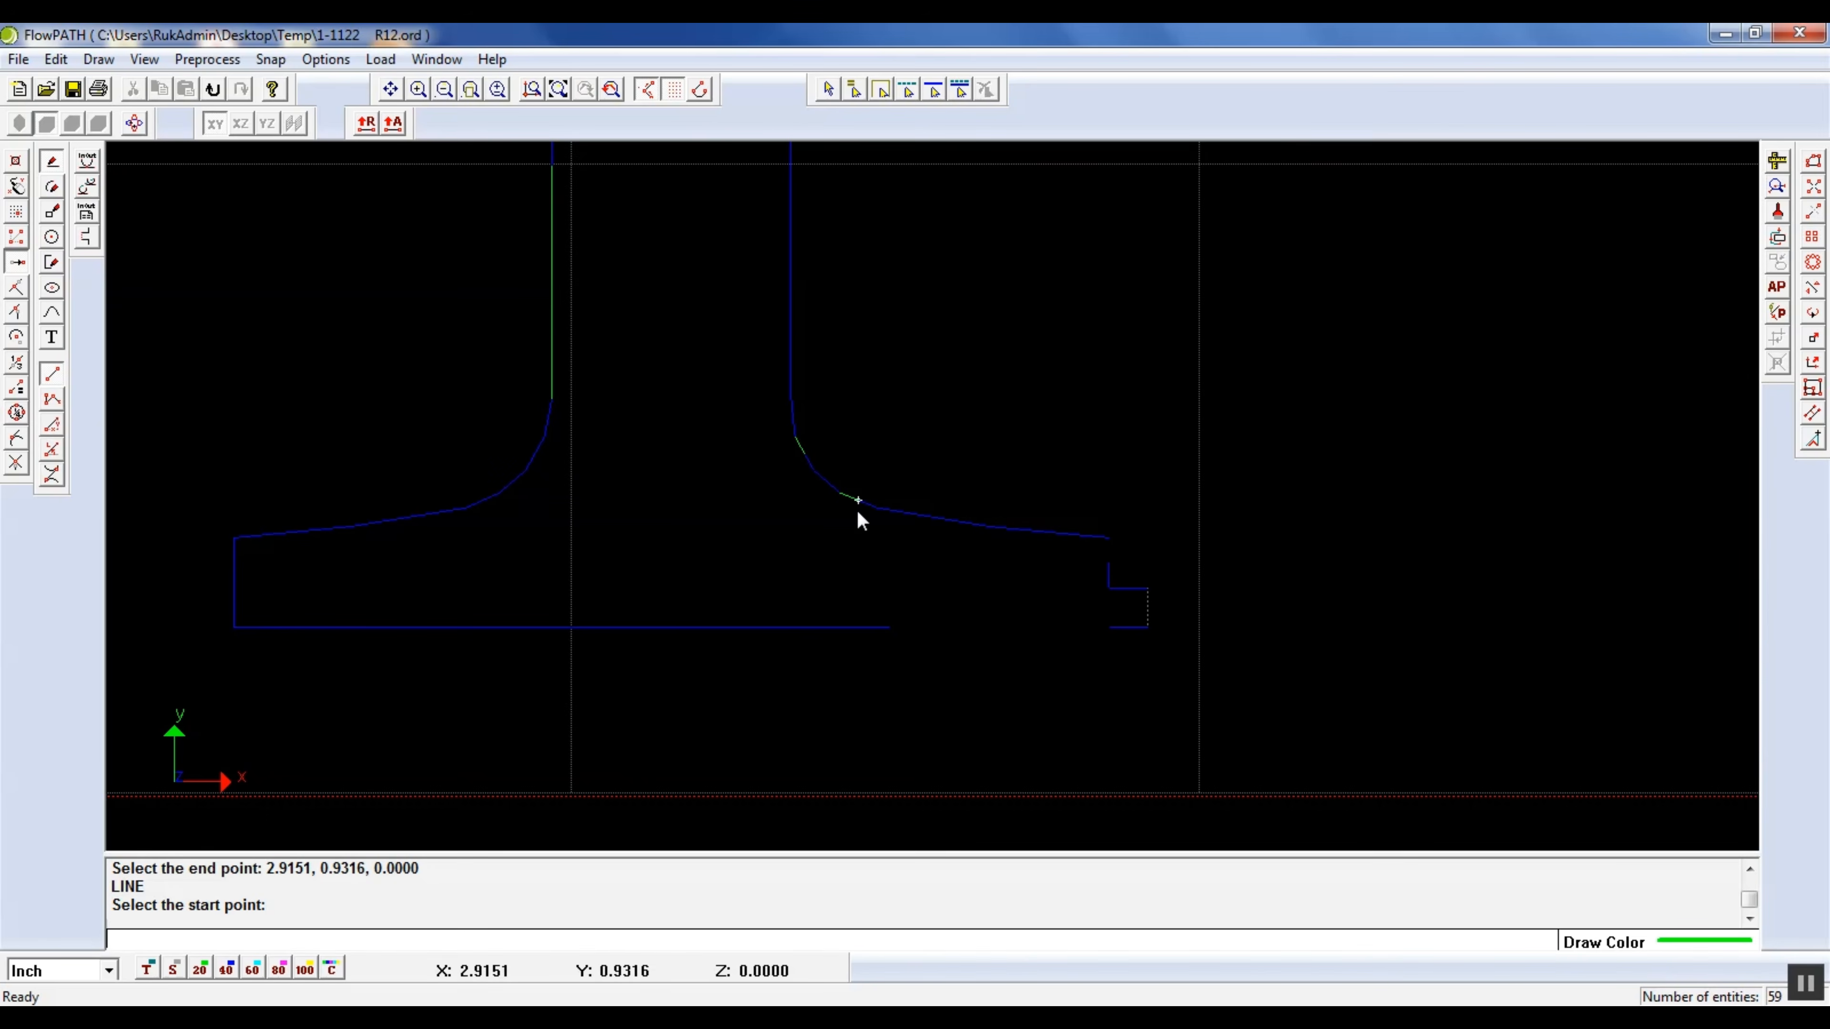
Draw lines to close the gaps in the numeral's bottom edge and the right foot's vertical end
{"action": "left_click", "coordinate": [890, 627]}
{"action": "left_click", "coordinate": [1114, 649]}
{"action": "left_click", "coordinate": [1121, 562]}
{"action": "left_click", "coordinate": [1121, 547]}
{"action": "scroll", "coordinate": [919, 327], "scroll_direction": "down", "scroll_amount": 3}
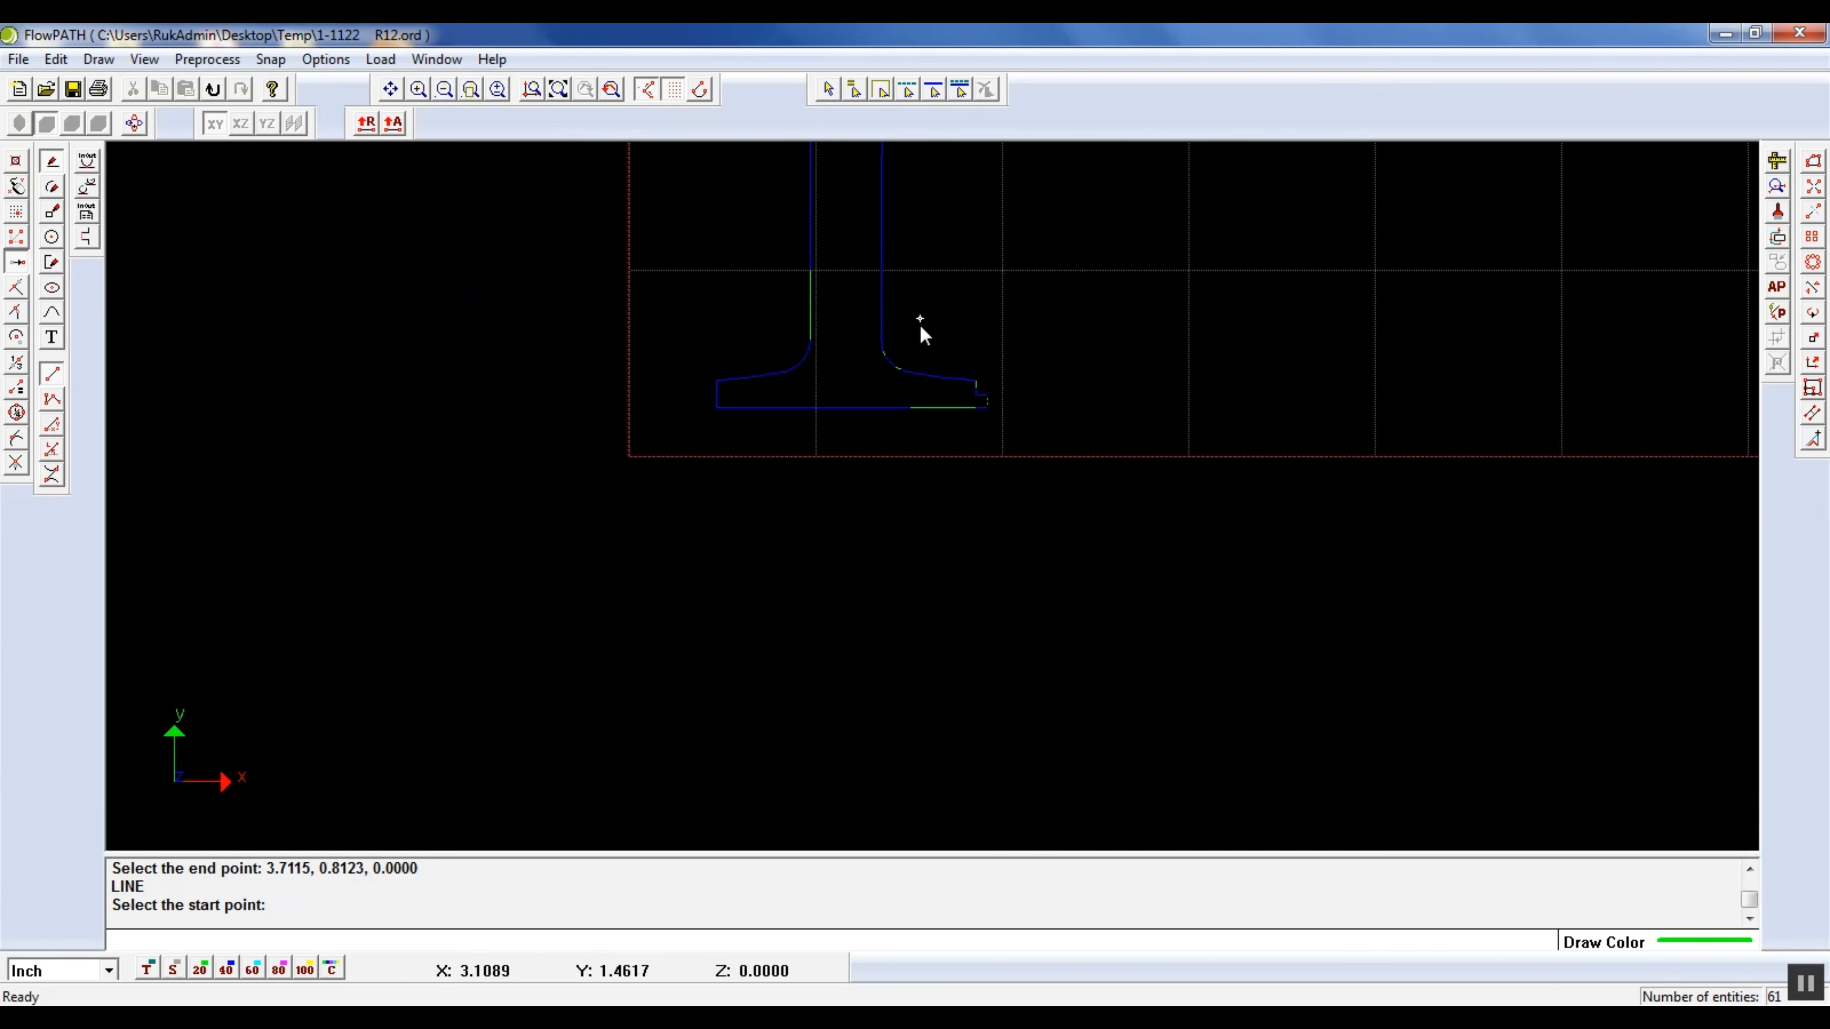
{"action": "scroll", "coordinate": [915, 274], "scroll_direction": "up", "scroll_amount": 2}
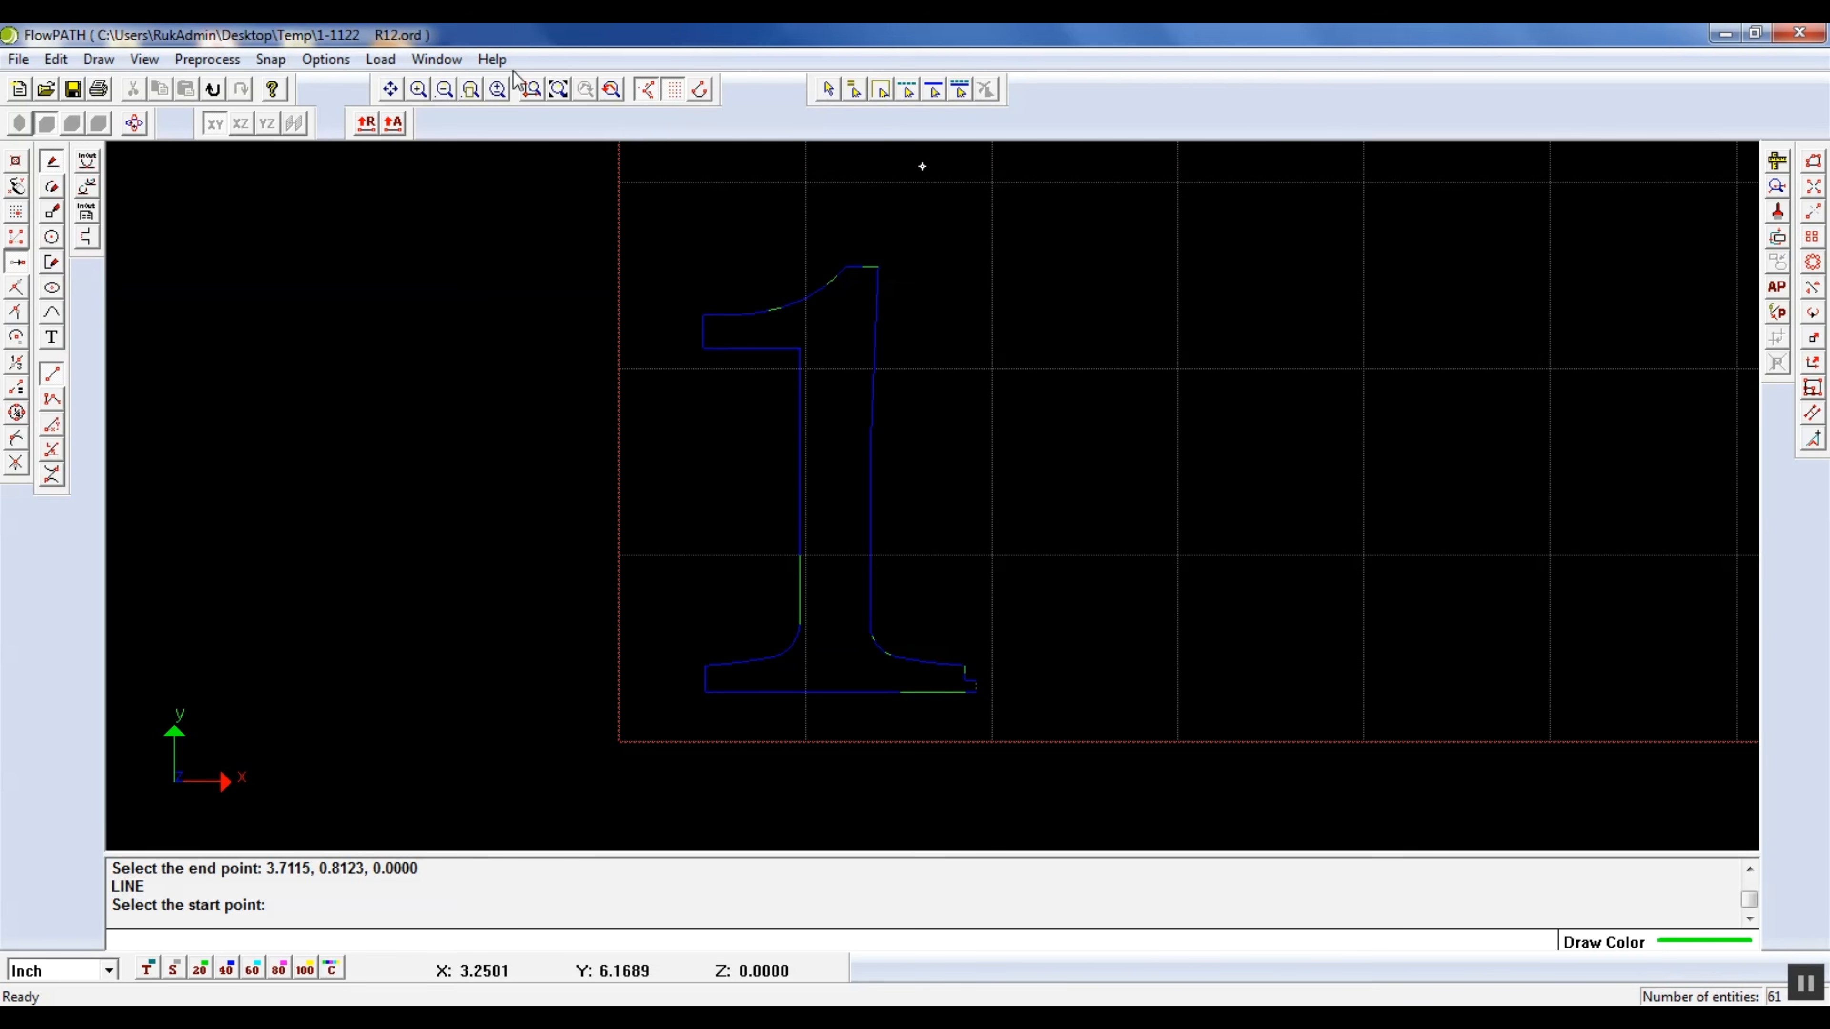
Check the whole drawing for gaps and offset problems, and examine the marked points on the flag's curve and right foot
{"action": "left_click", "coordinate": [560, 90]}
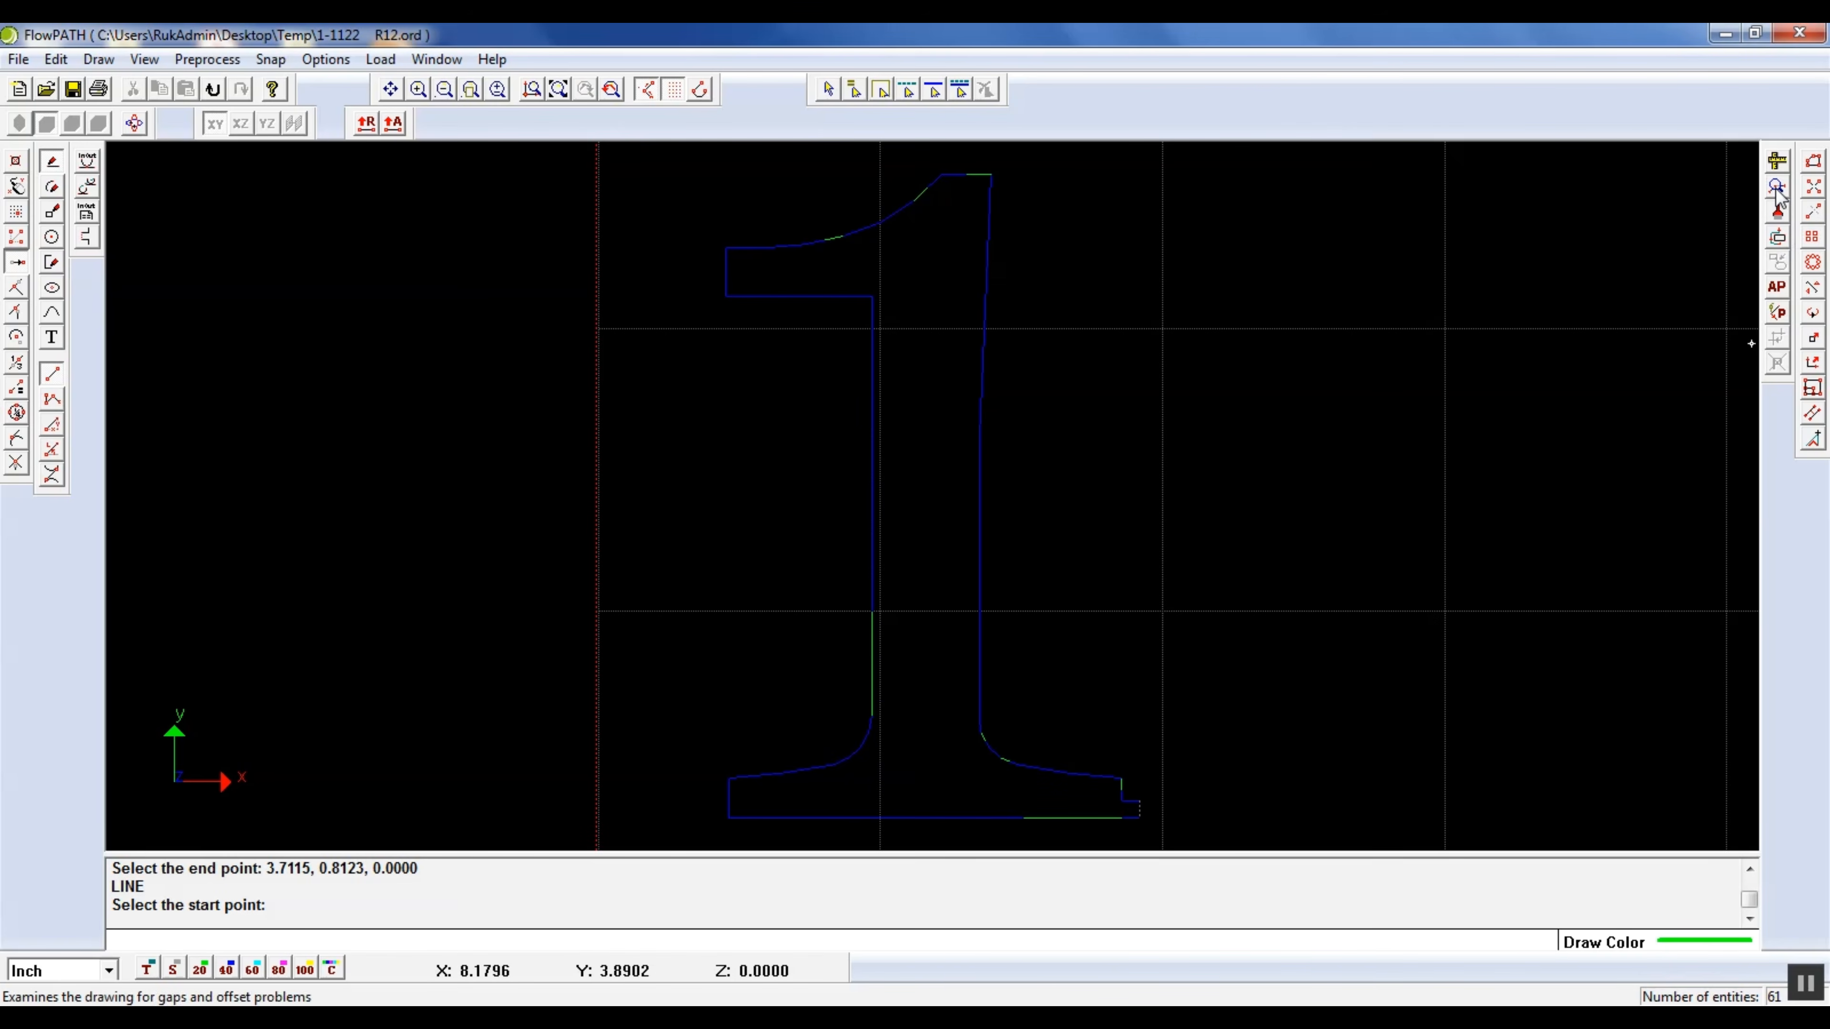
{"action": "left_click", "coordinate": [1787, 238]}
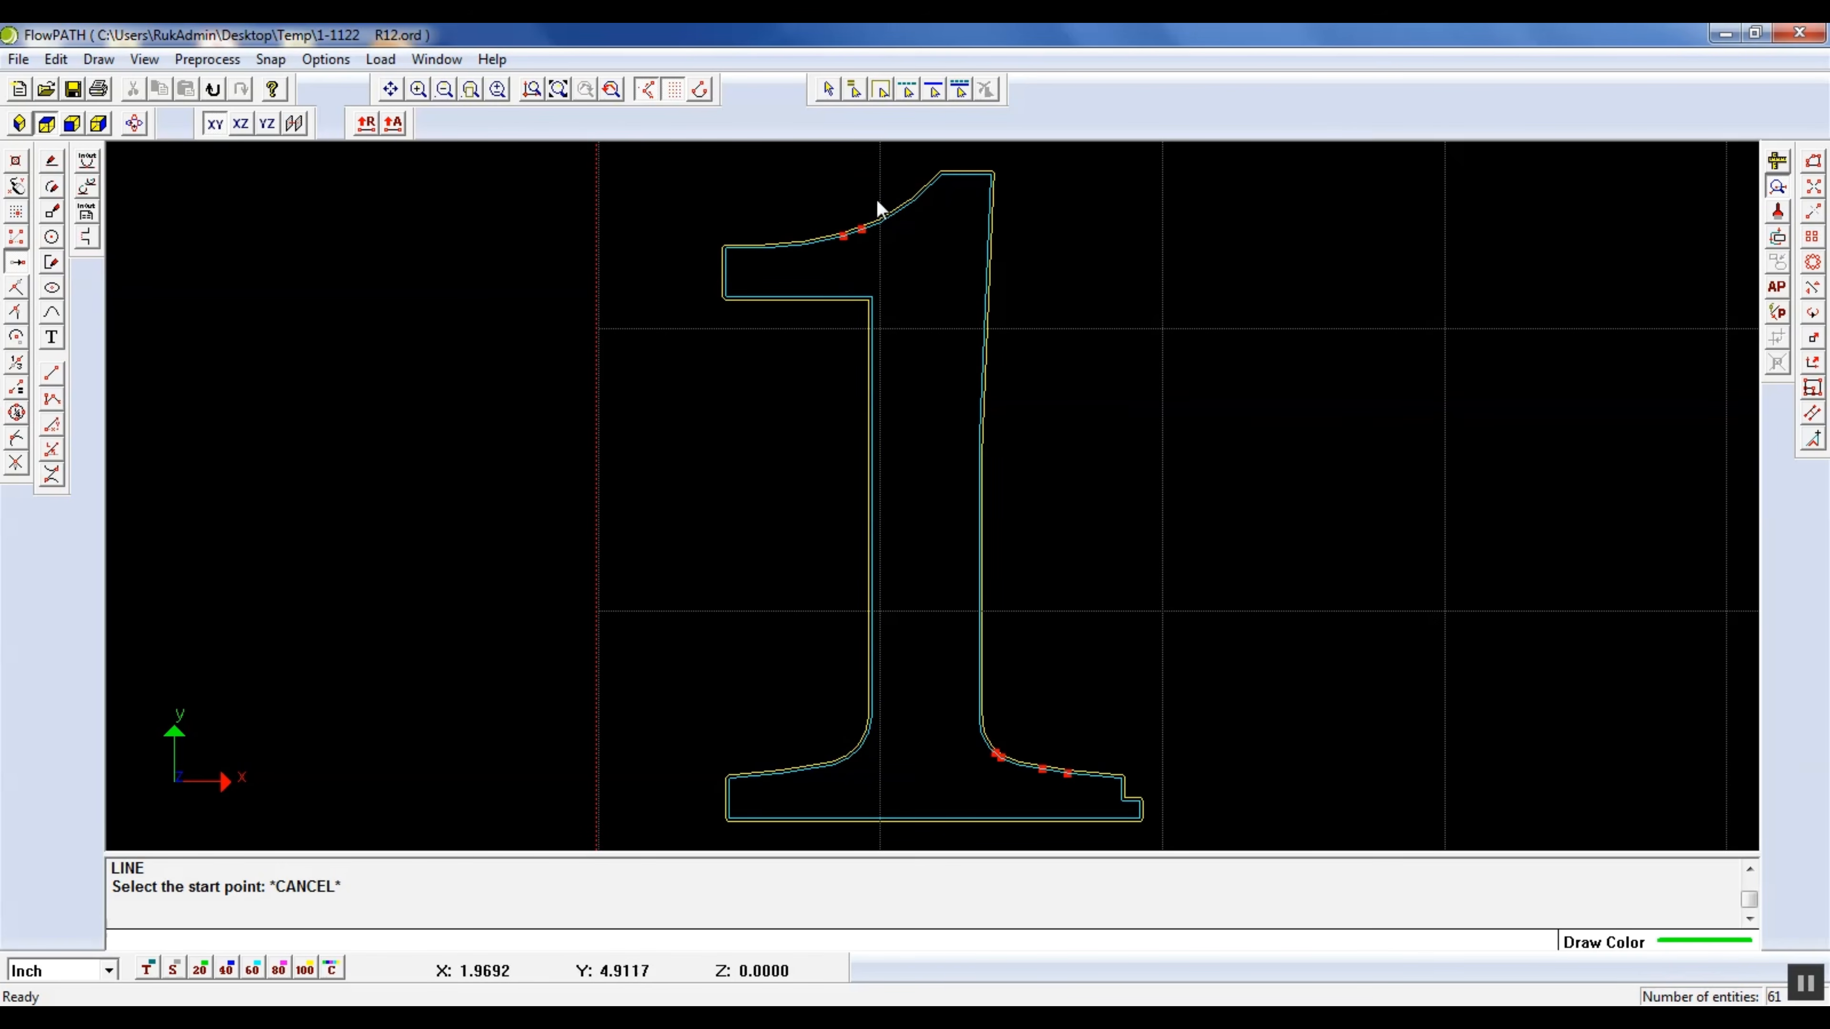
{"action": "scroll", "coordinate": [836, 231], "scroll_direction": "up", "scroll_amount": 5}
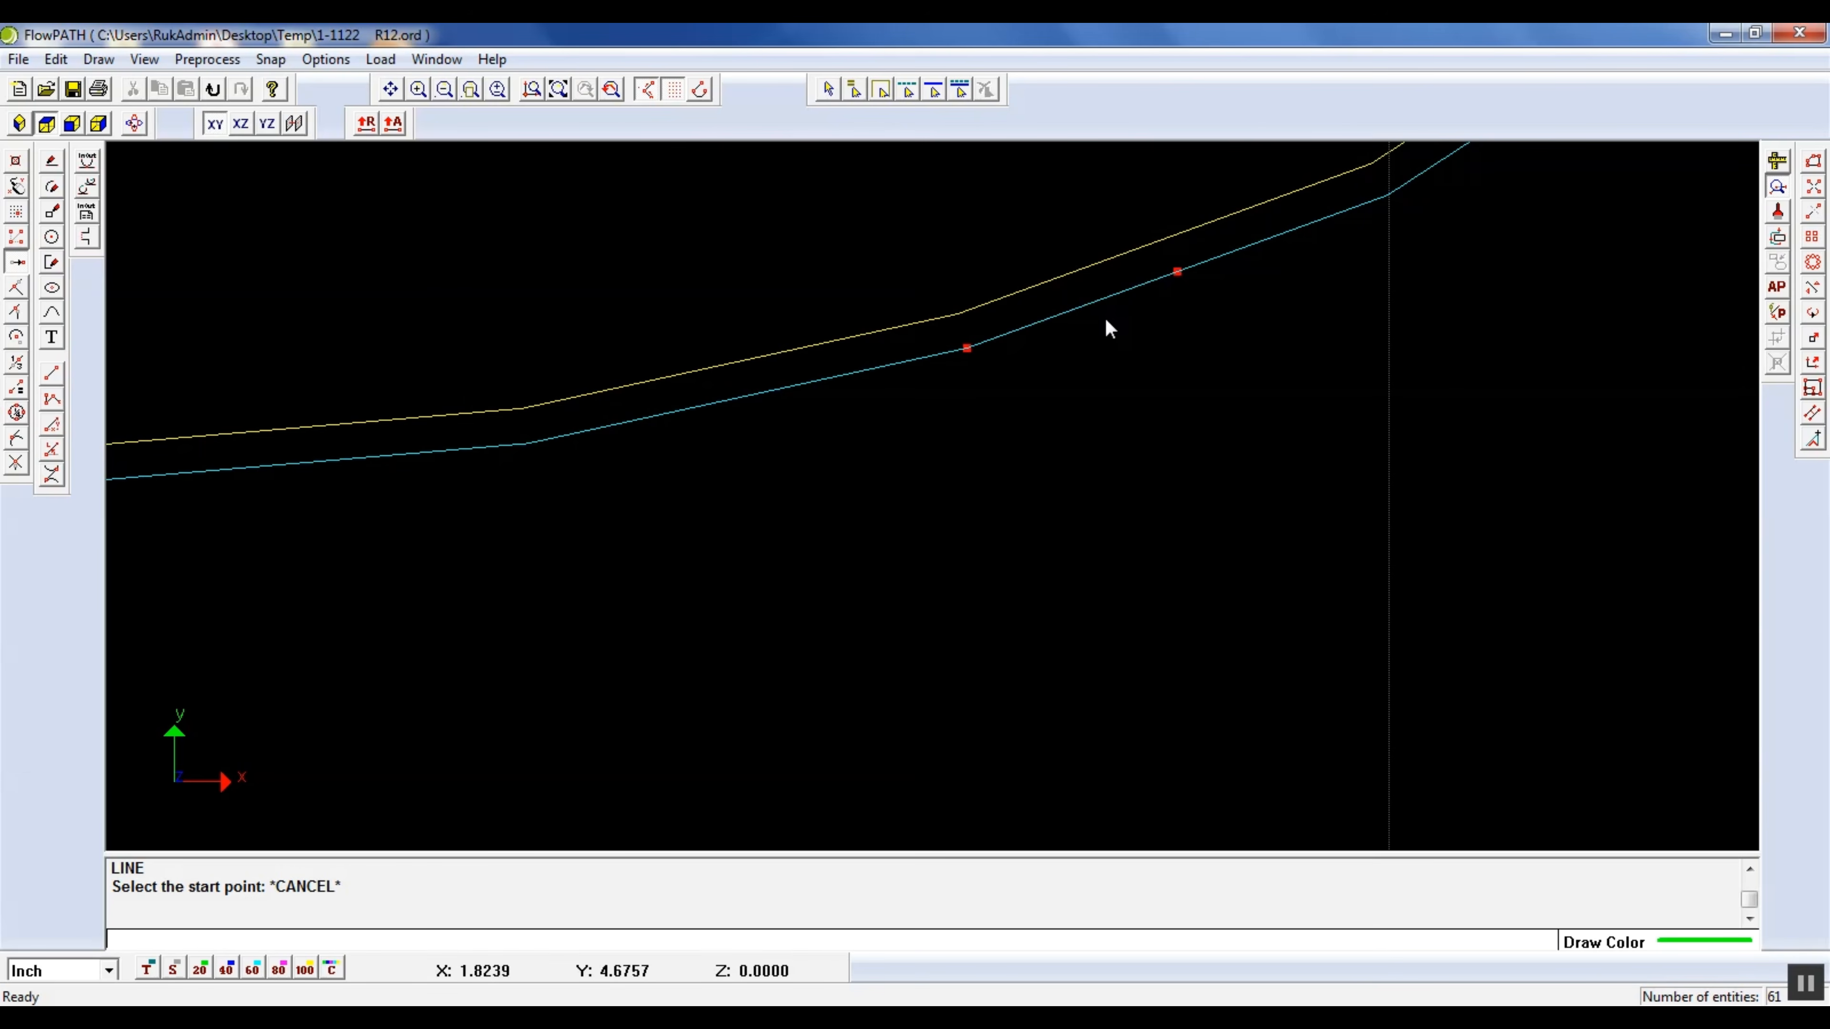
{"action": "scroll", "coordinate": [1181, 281], "scroll_direction": "down", "scroll_amount": 4}
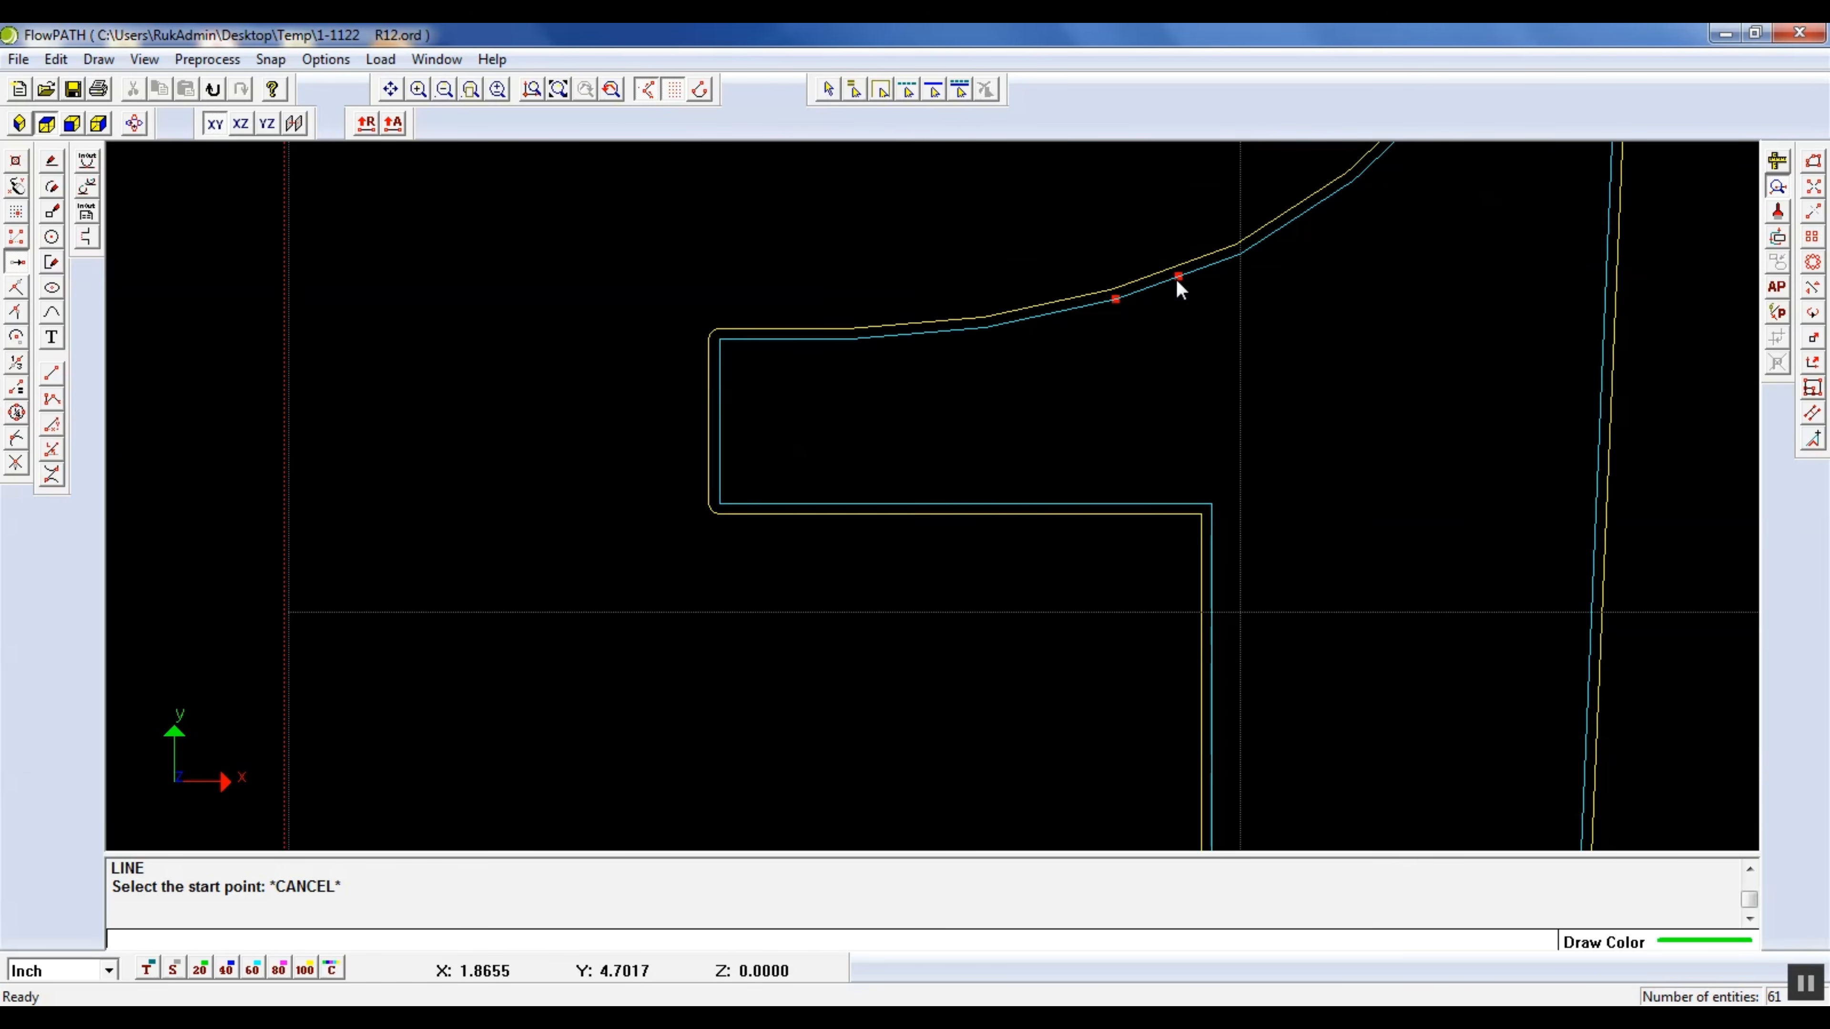
{"action": "scroll", "coordinate": [1250, 327], "scroll_direction": "down", "scroll_amount": 3}
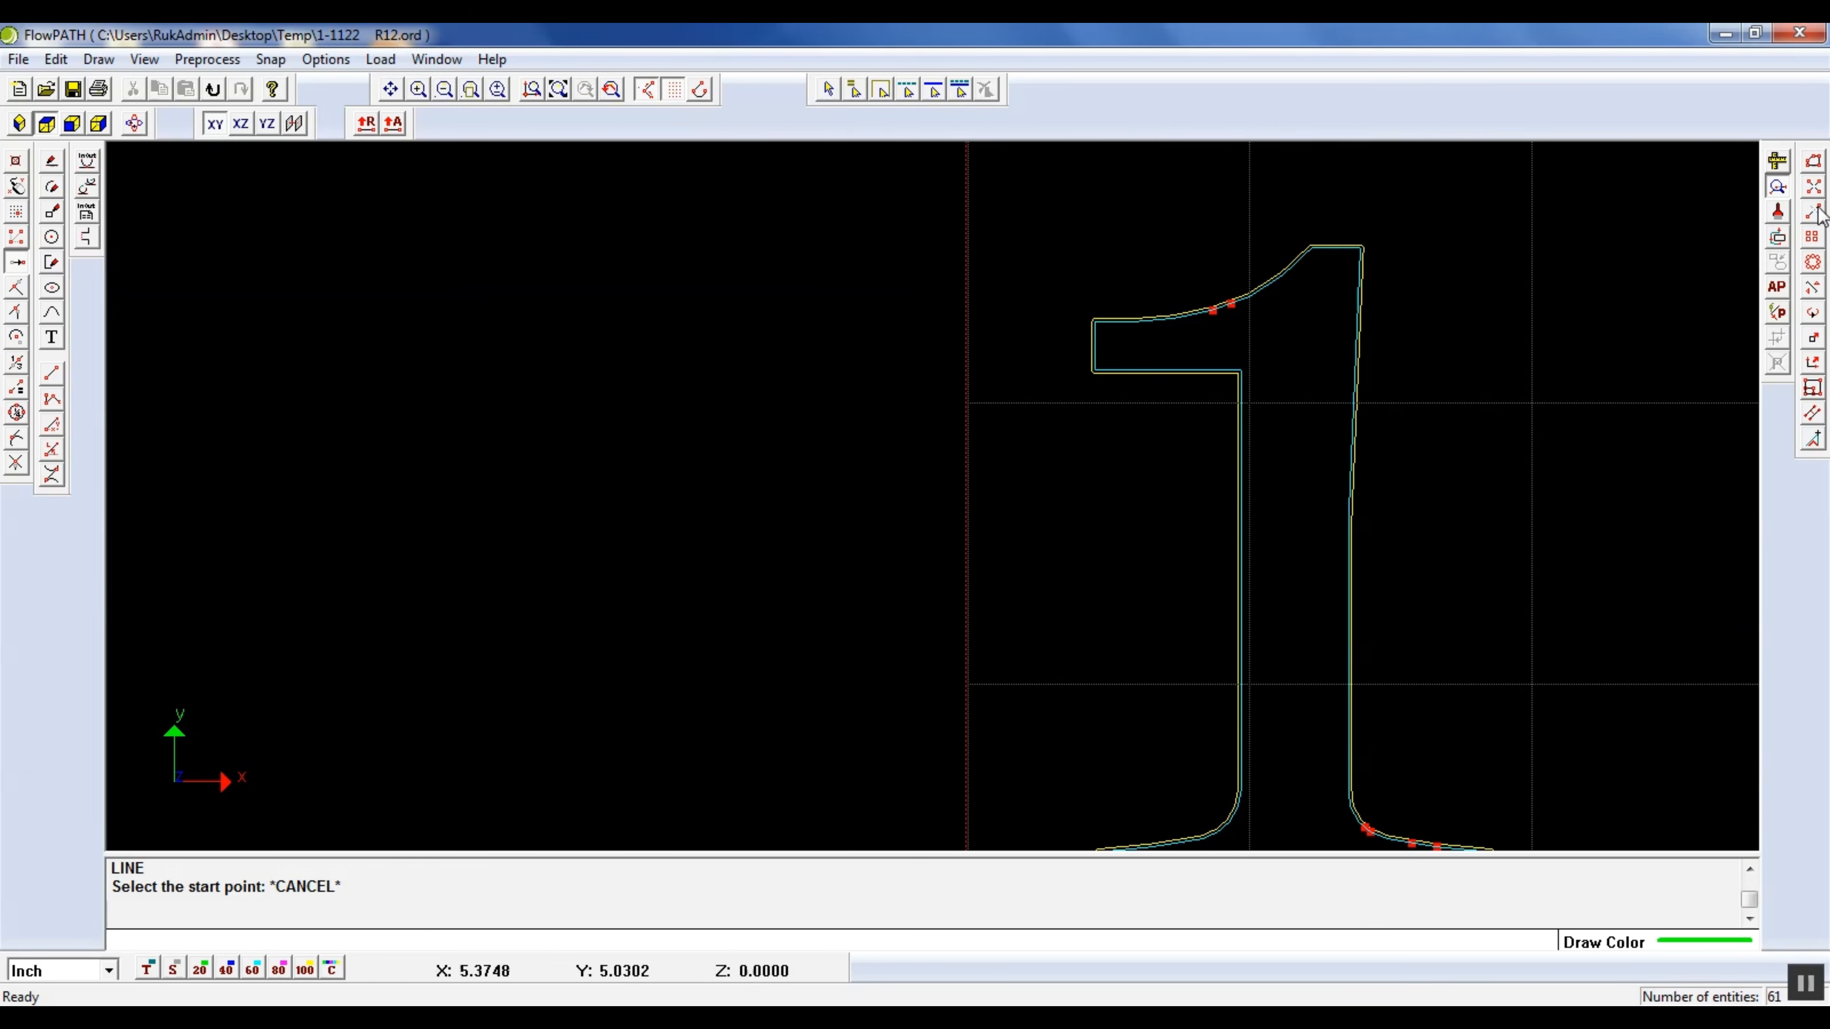
{"action": "left_click", "coordinate": [1778, 189]}
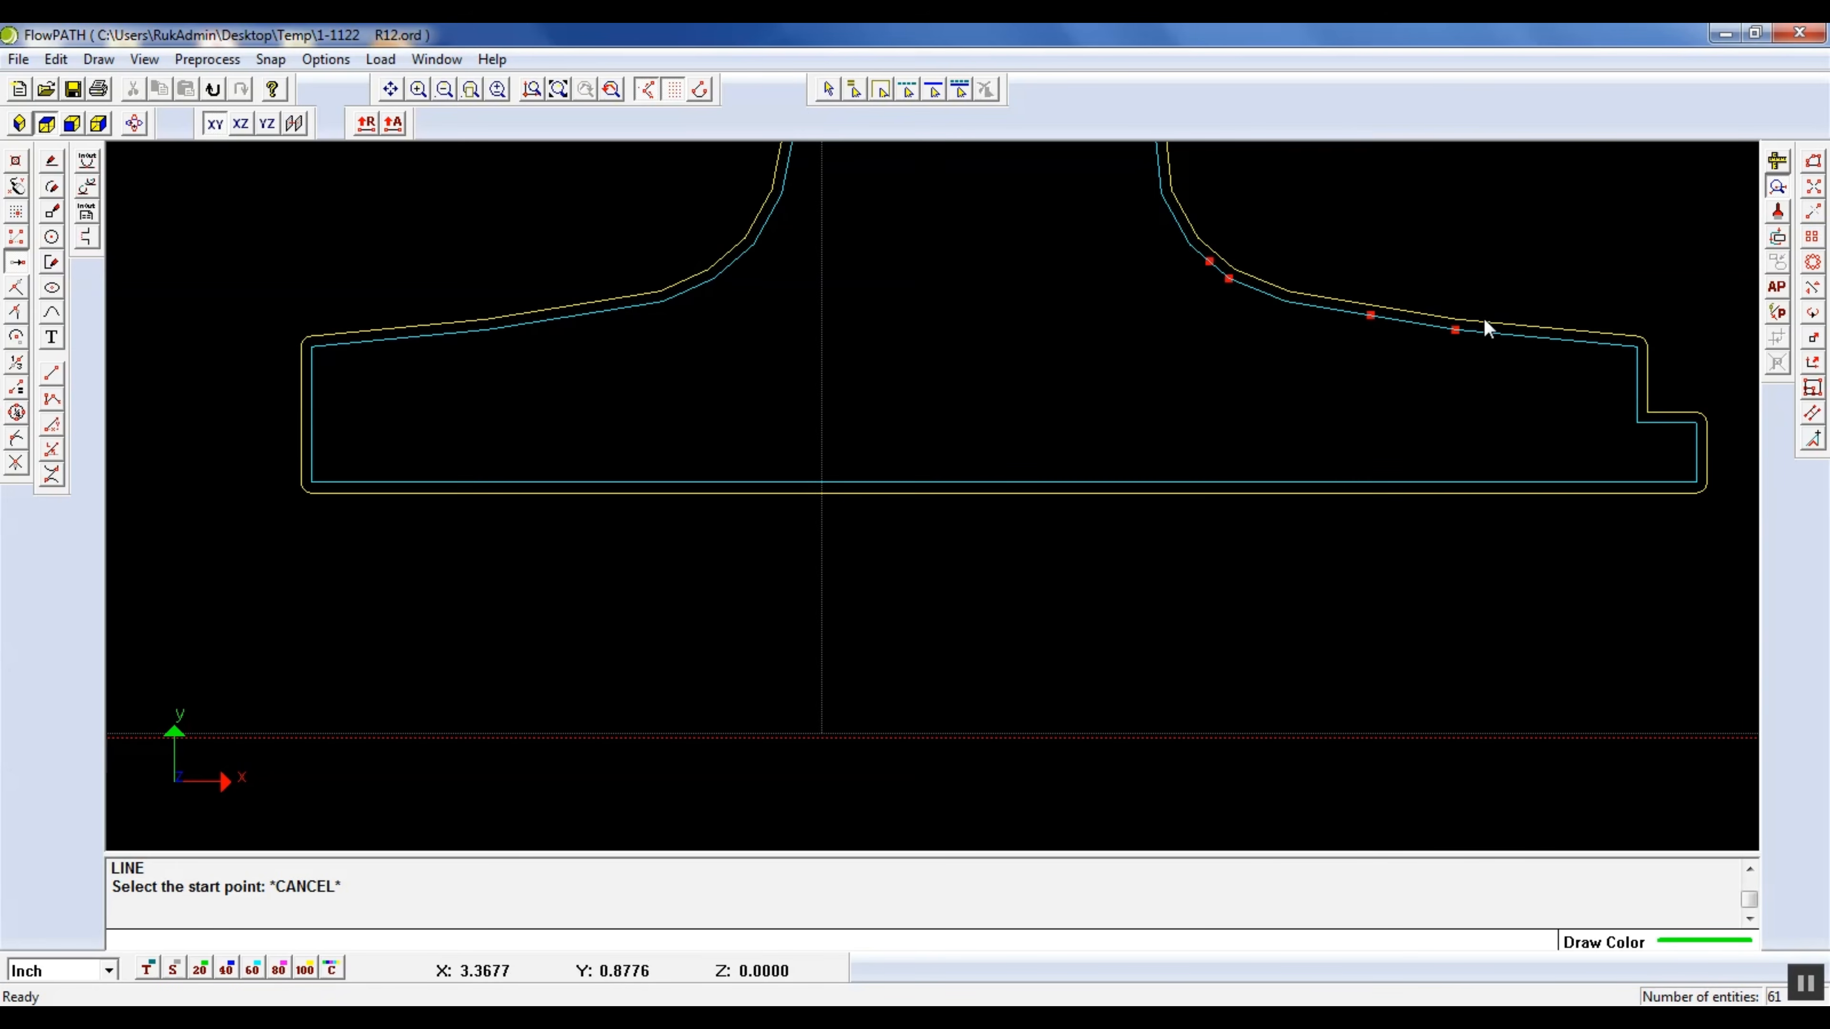
{"action": "scroll", "coordinate": [1481, 330], "scroll_direction": "up", "scroll_amount": 5}
{"action": "scroll", "coordinate": [1177, 294], "scroll_direction": "down", "scroll_amount": 5}
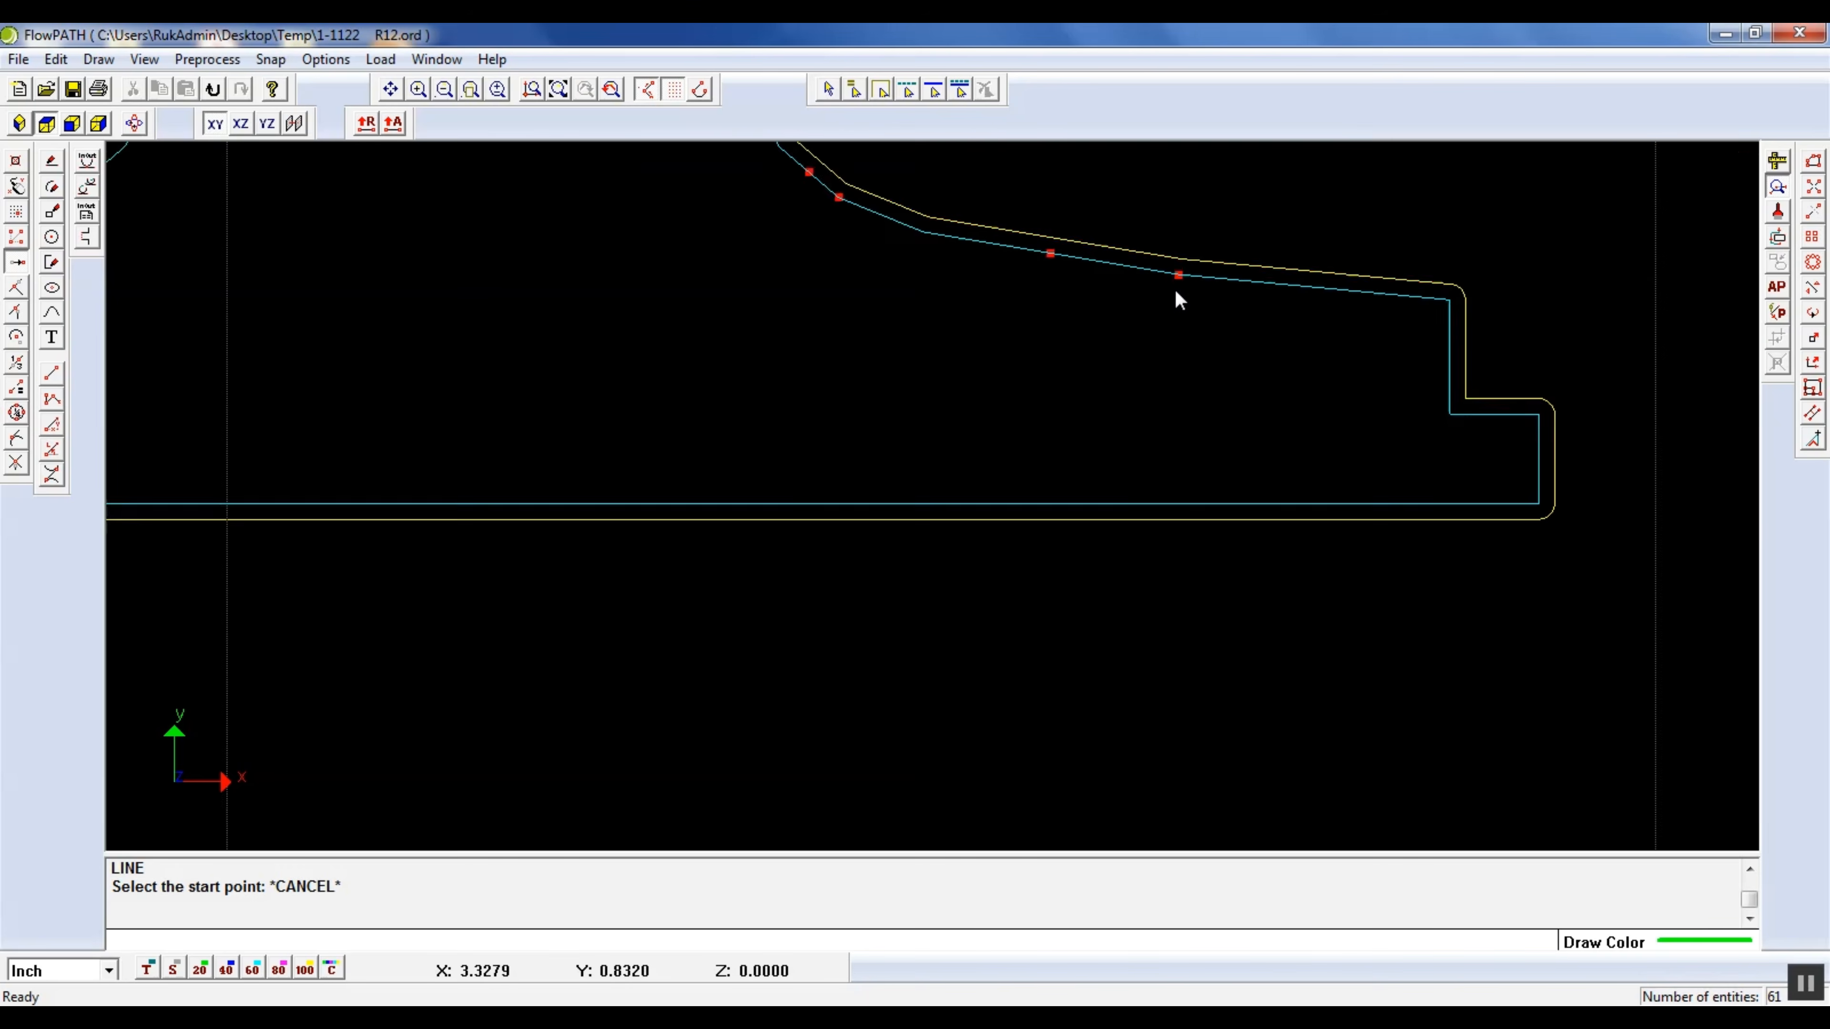
{"action": "scroll", "coordinate": [1156, 333], "scroll_direction": "up", "scroll_amount": 6}
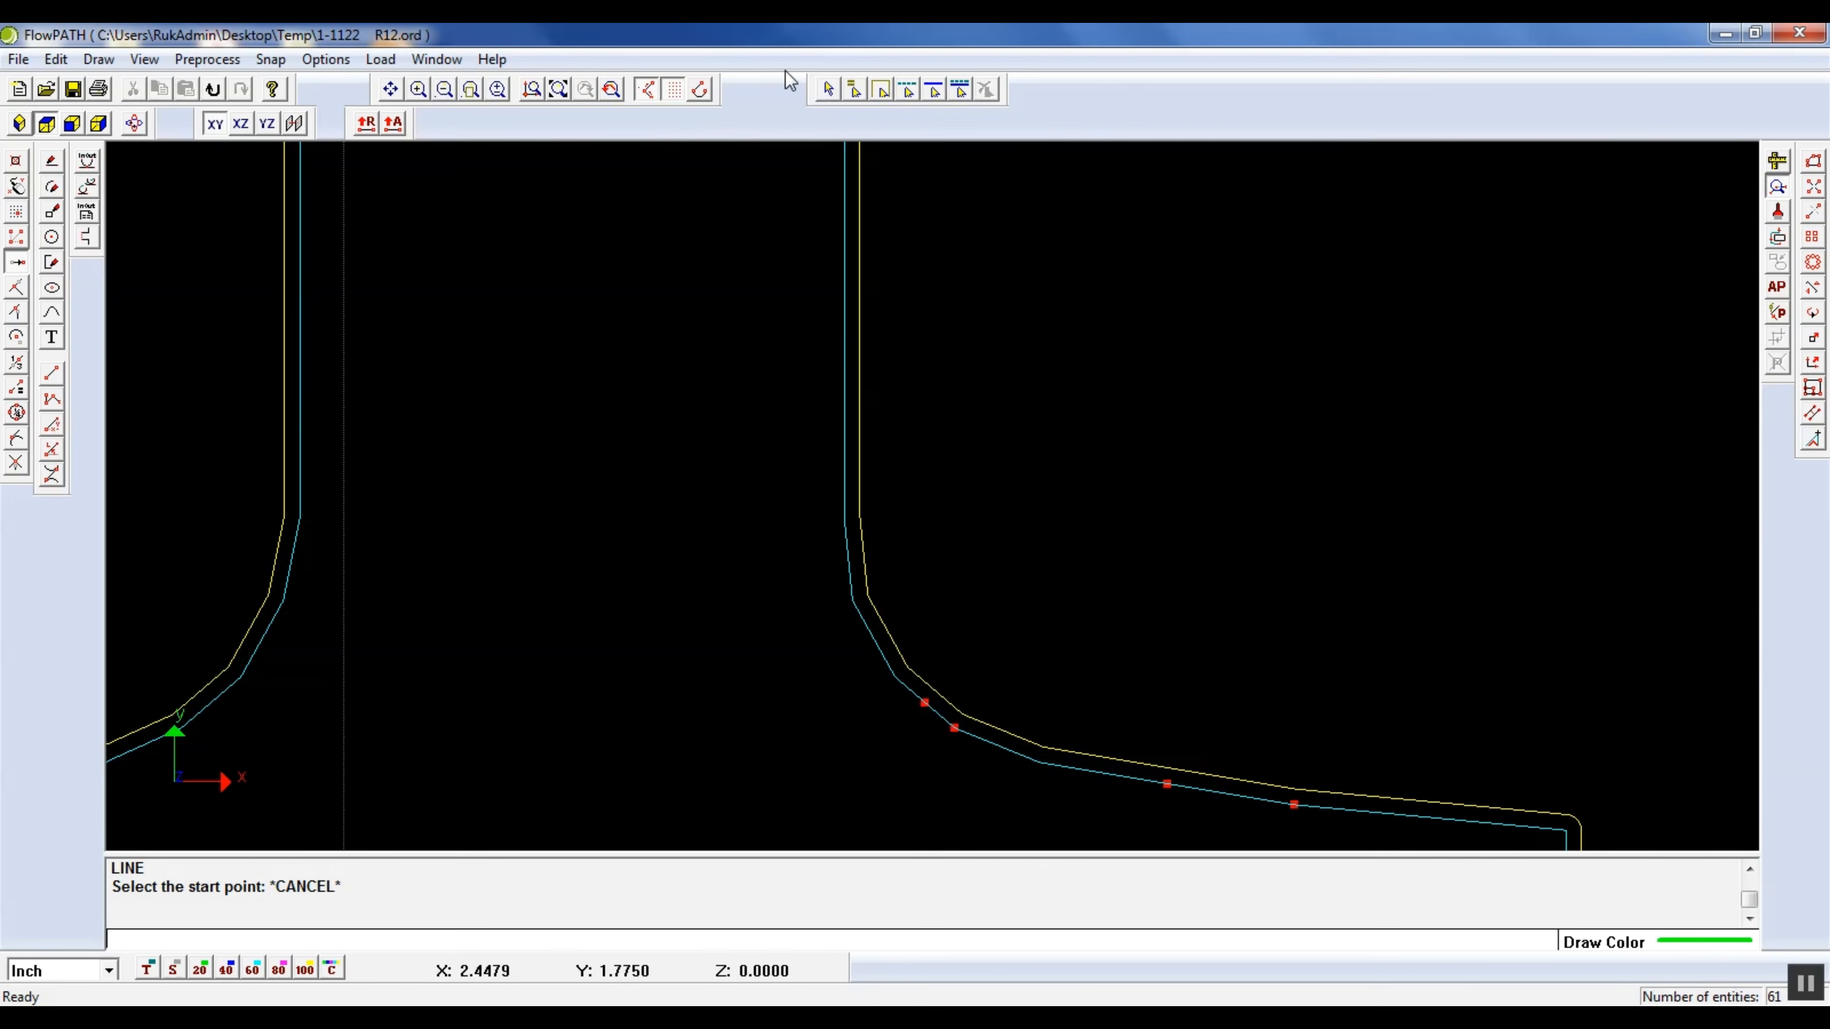
Delete the overlapping line between the two marked points in the right foot's rounded transition
{"action": "right_click", "coordinate": [936, 718]}
{"action": "left_click", "coordinate": [1001, 762]}
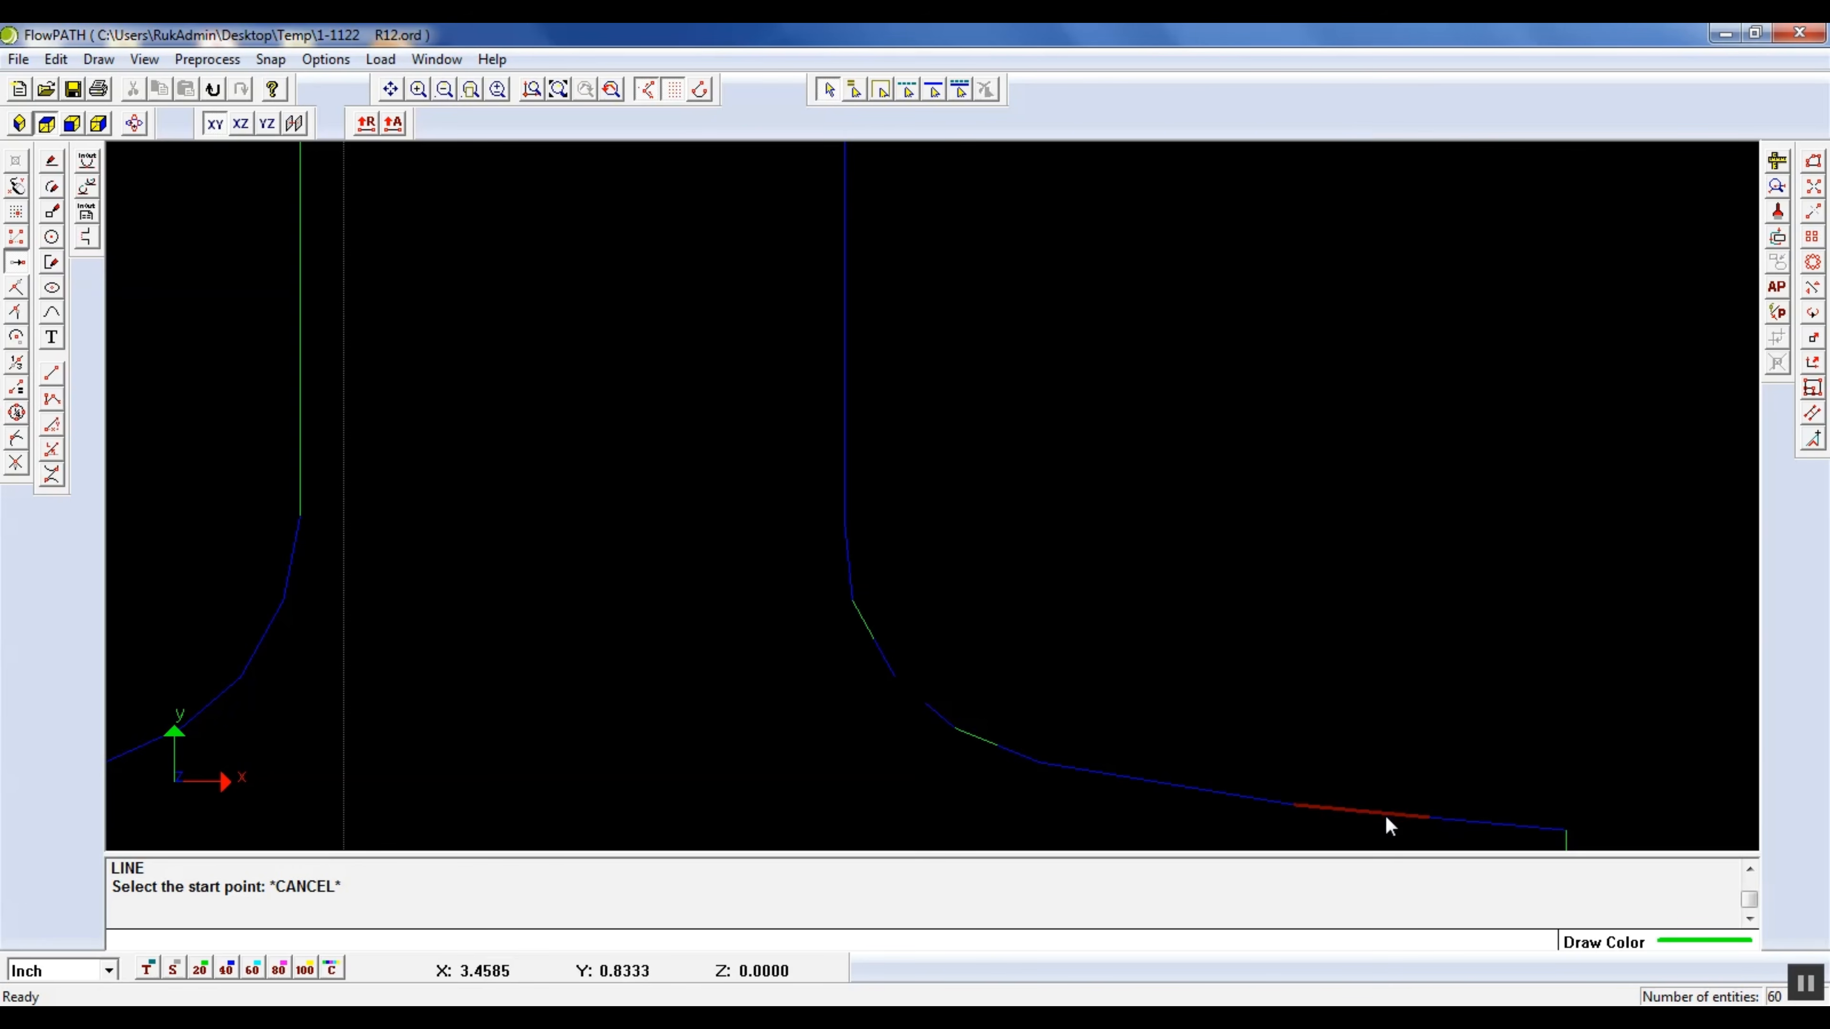
{"action": "left_click", "coordinate": [1398, 813]}
{"action": "left_click", "coordinate": [1470, 823]}
{"action": "key", "text": "Delete"}
{"action": "key", "text": "ctrl+z"}
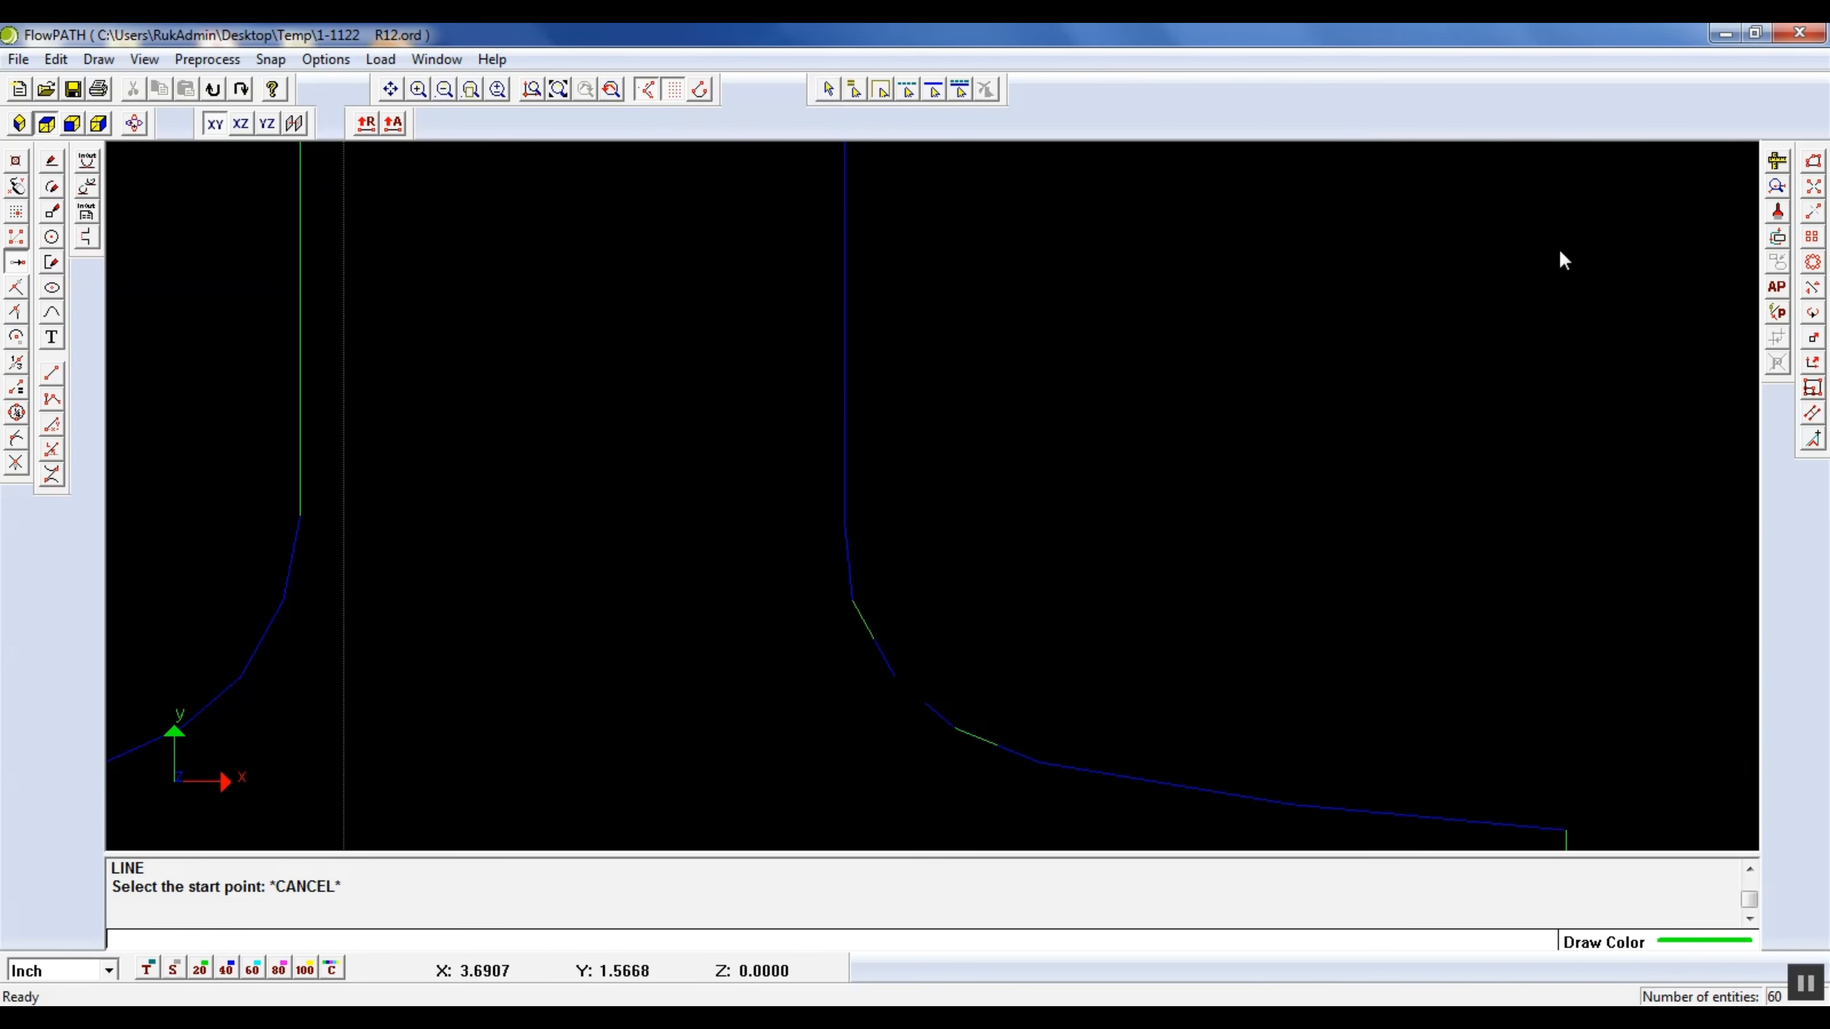
Run the gap check again and examine the marked points around the right foot's rounded transition
{"action": "left_click", "coordinate": [1777, 163]}
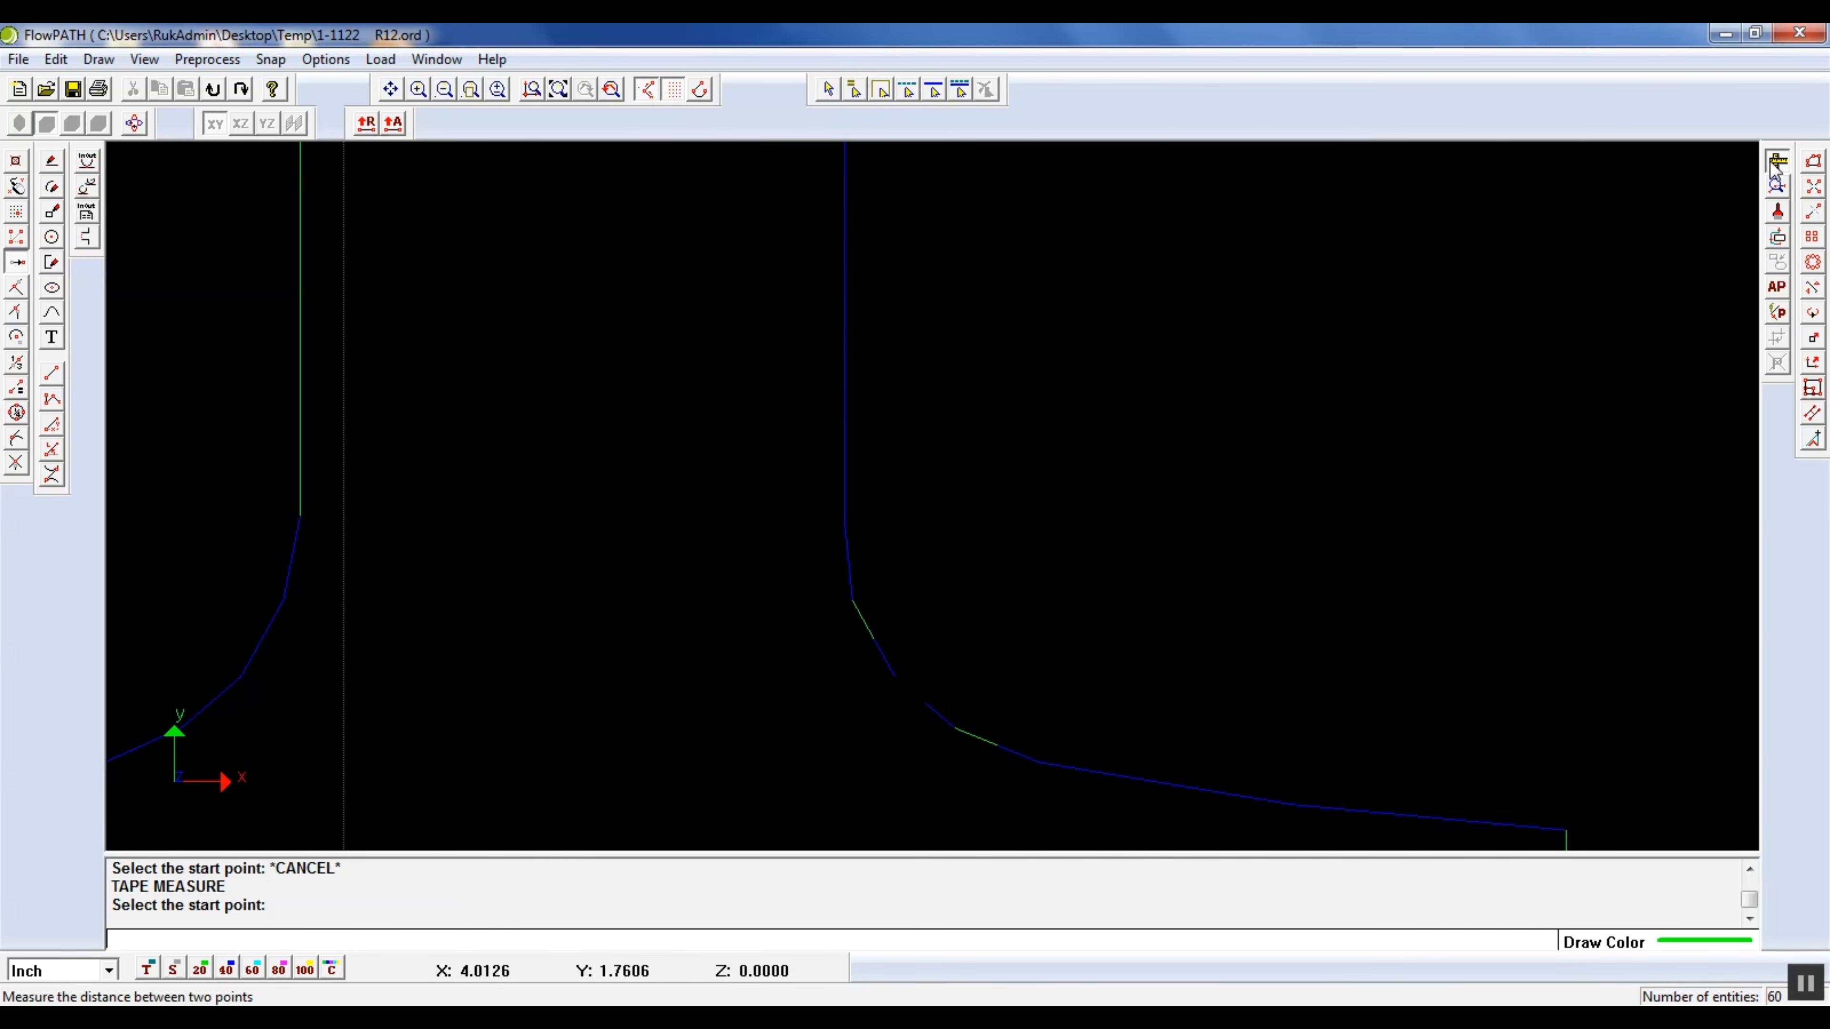
{"action": "left_click", "coordinate": [1778, 188]}
{"action": "scroll", "coordinate": [1297, 634], "scroll_direction": "down", "scroll_amount": 3}
{"action": "scroll", "coordinate": [1242, 686], "scroll_direction": "up", "scroll_amount": 3}
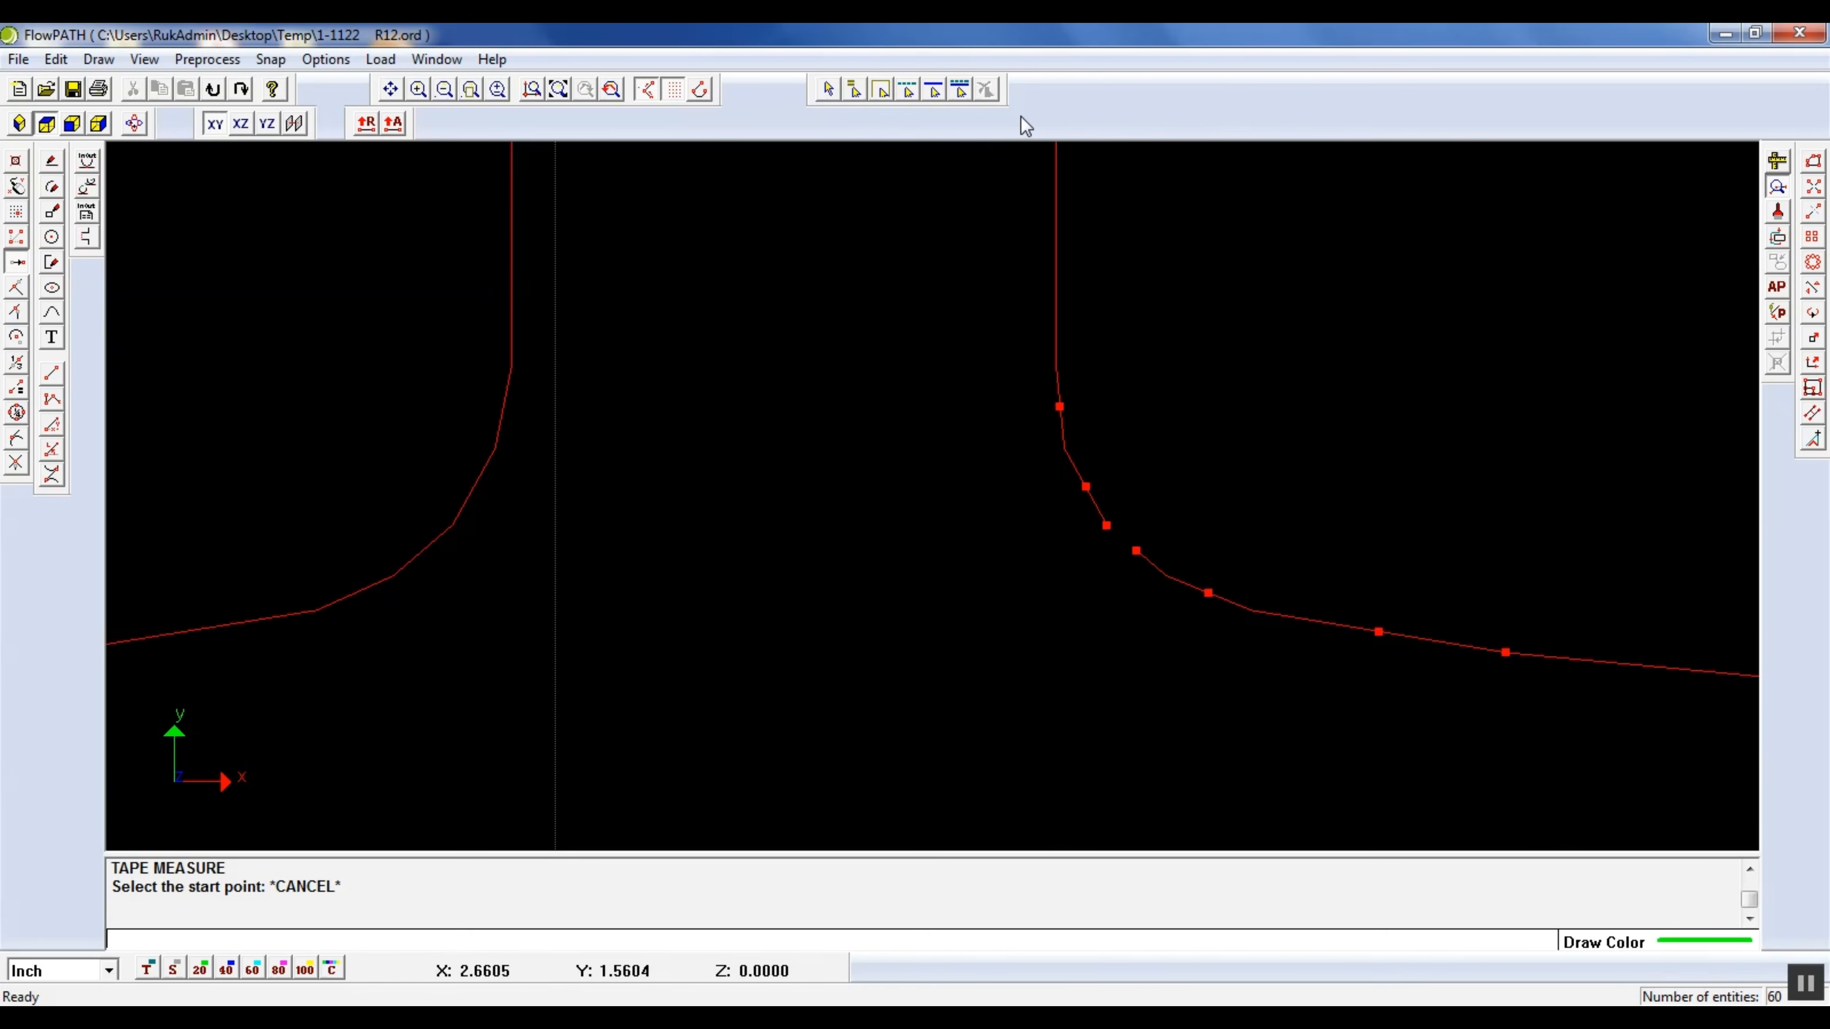
{"action": "left_click", "coordinate": [1778, 189]}
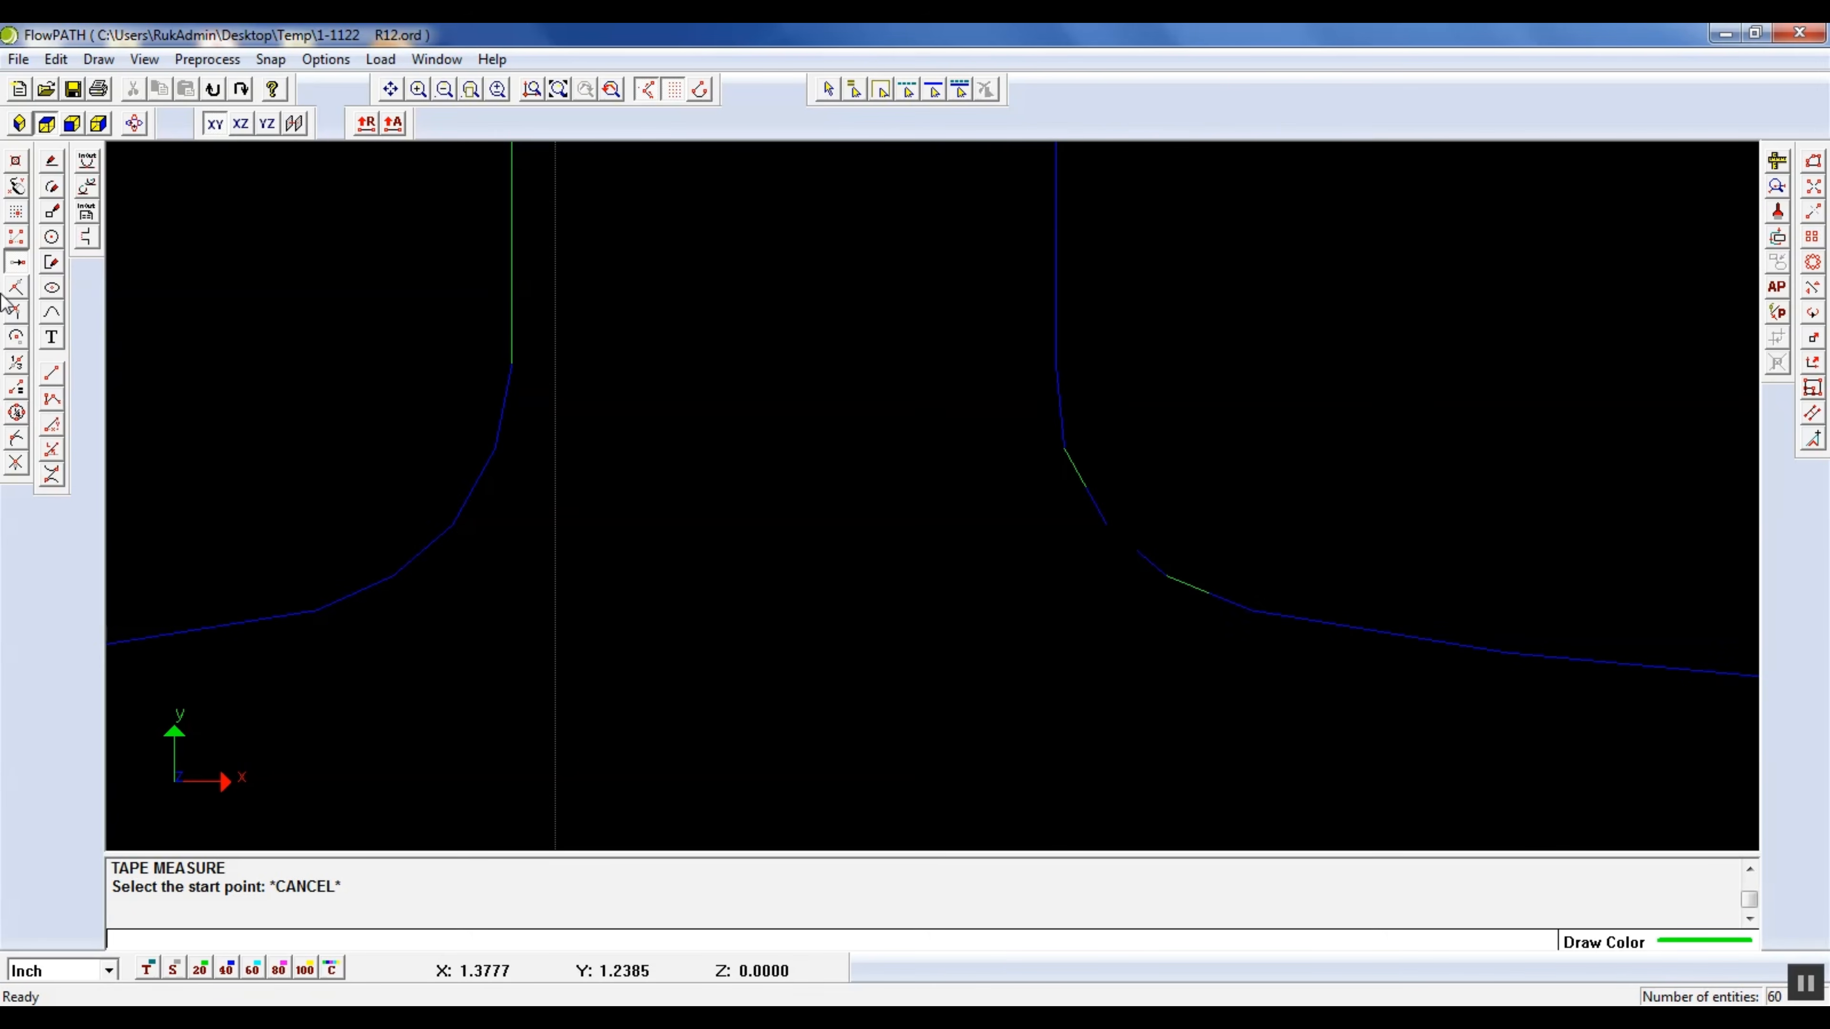
Close the gap in the middle of the right foot's rounded transition with a line and recheck the whole drawing
{"action": "left_click", "coordinate": [1100, 542]}
{"action": "left_click", "coordinate": [1136, 566]}
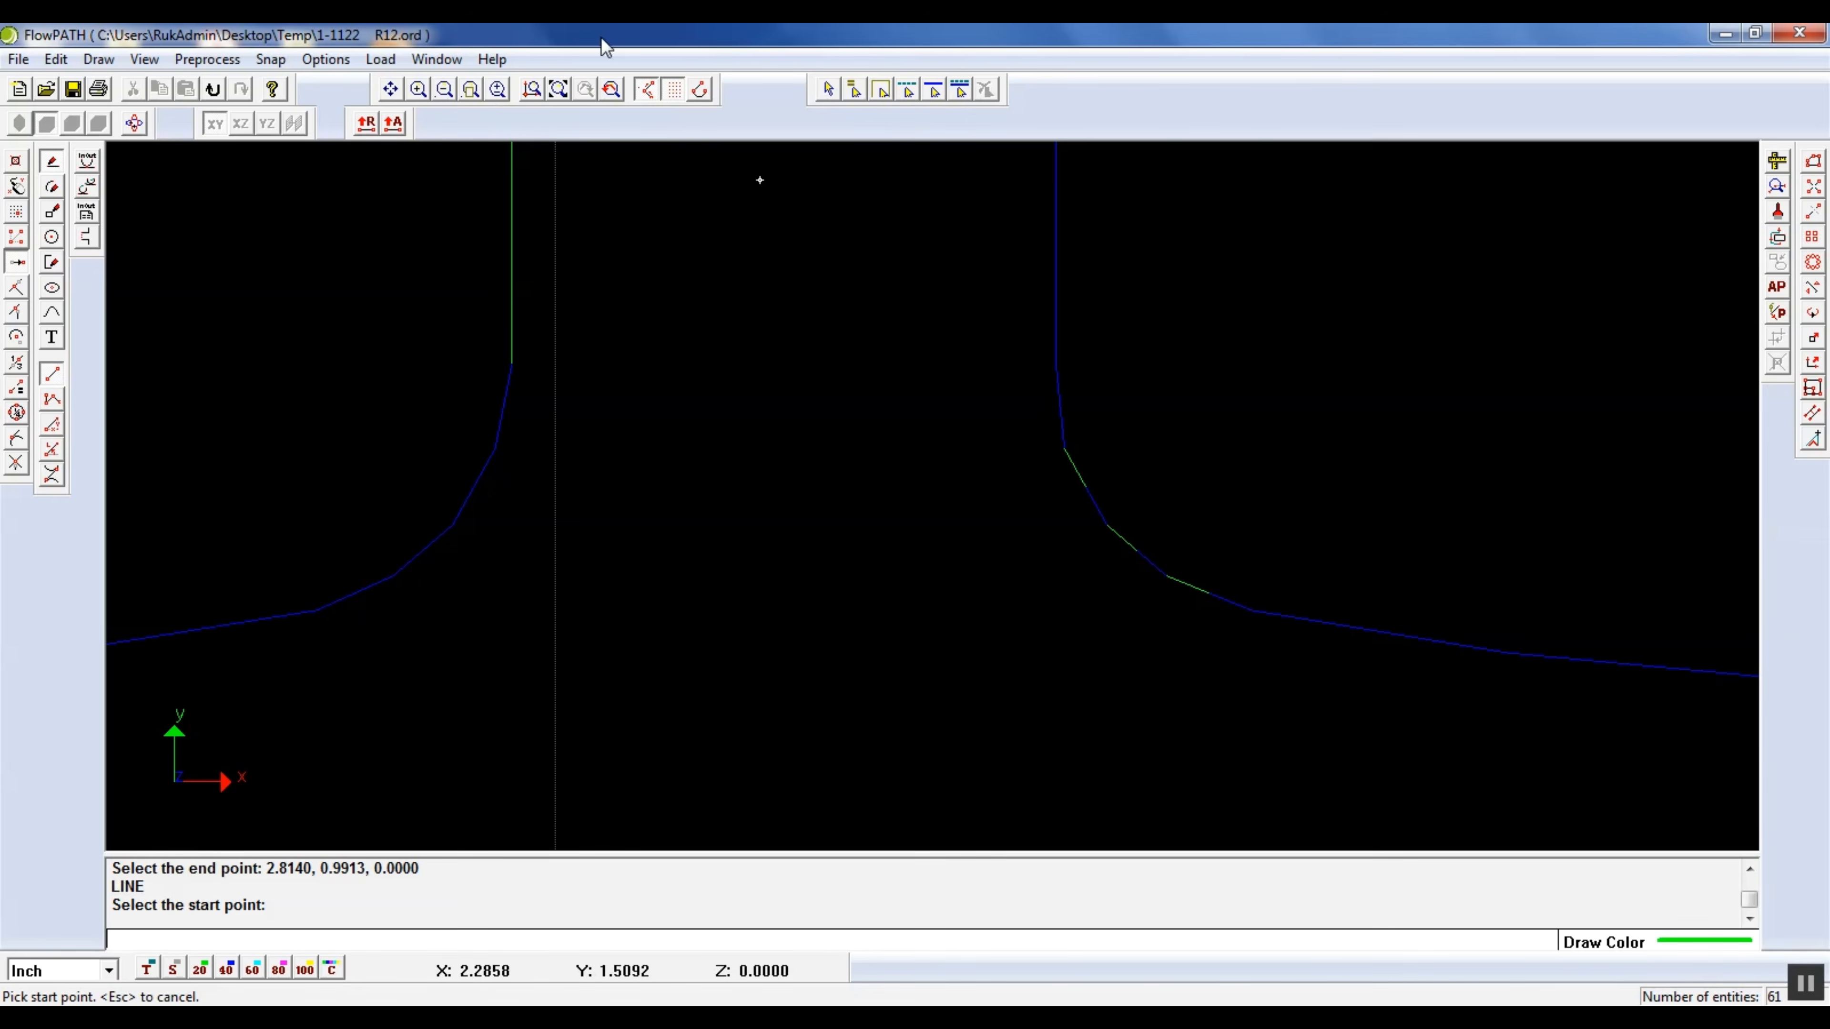
{"action": "left_click", "coordinate": [558, 88]}
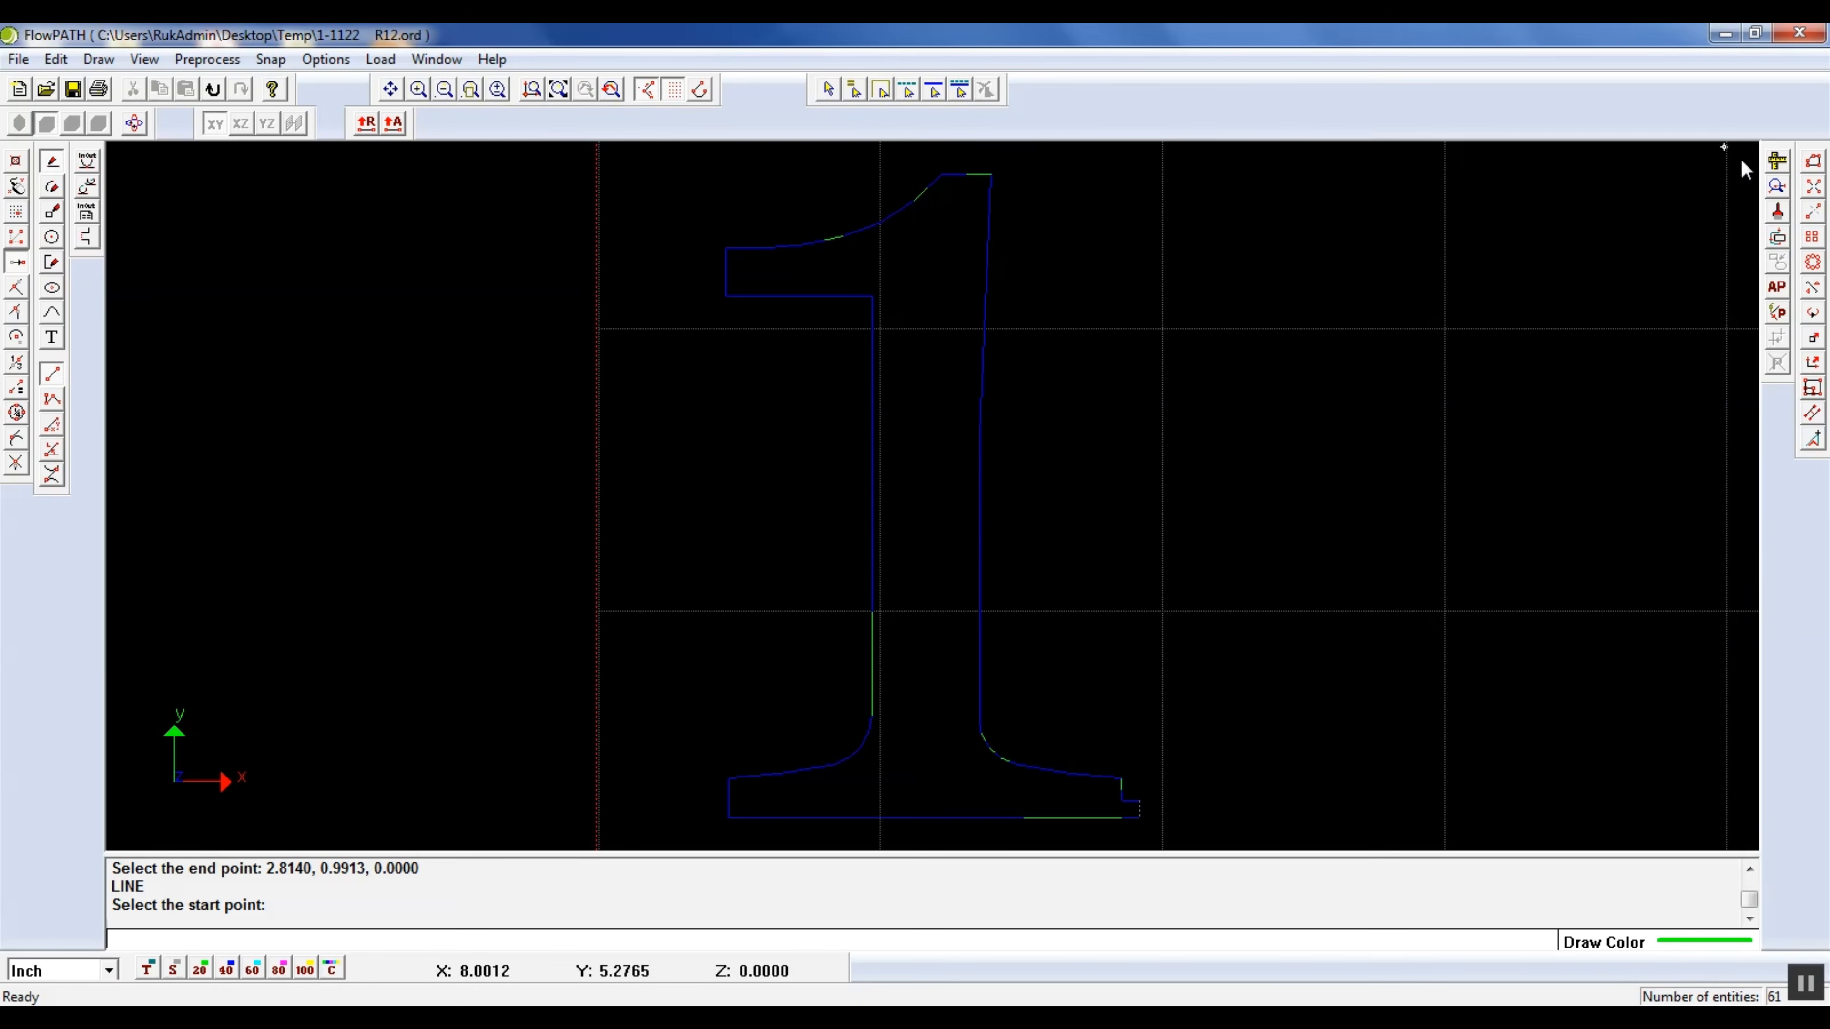
{"action": "left_click", "coordinate": [1777, 187]}
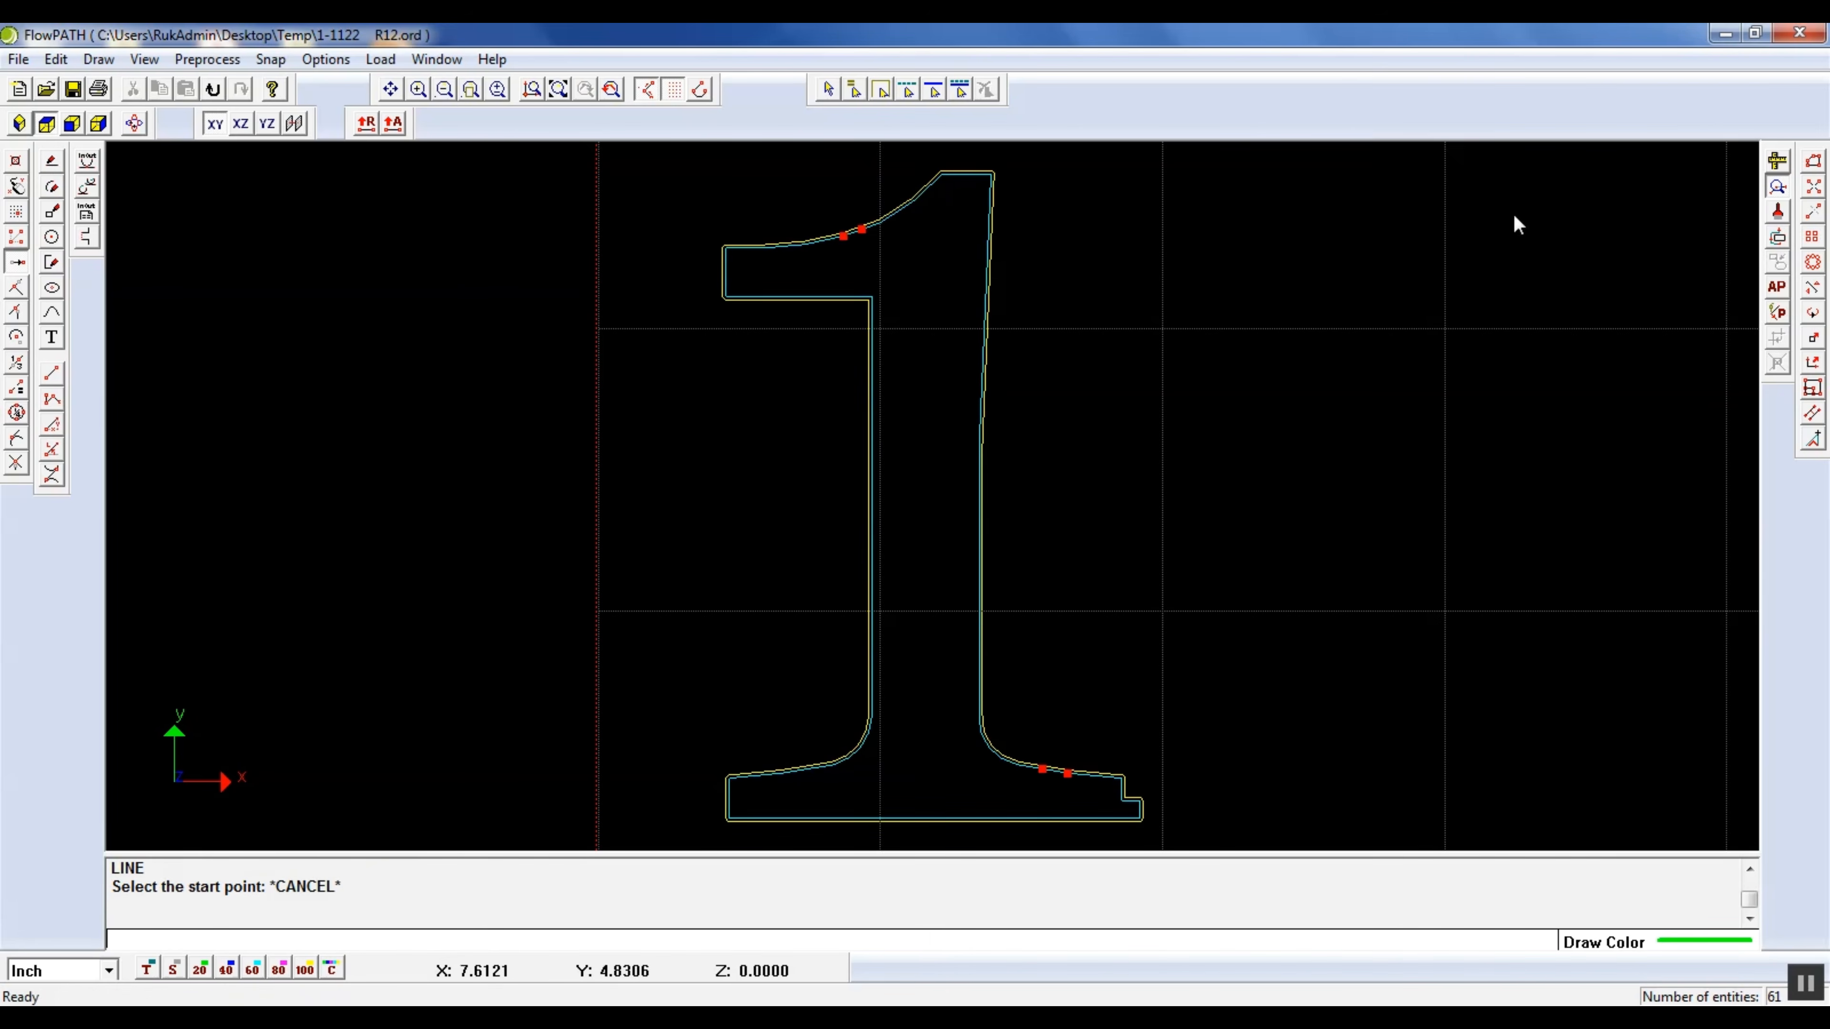
{"action": "scroll", "coordinate": [1056, 778], "scroll_direction": "up", "scroll_amount": 4}
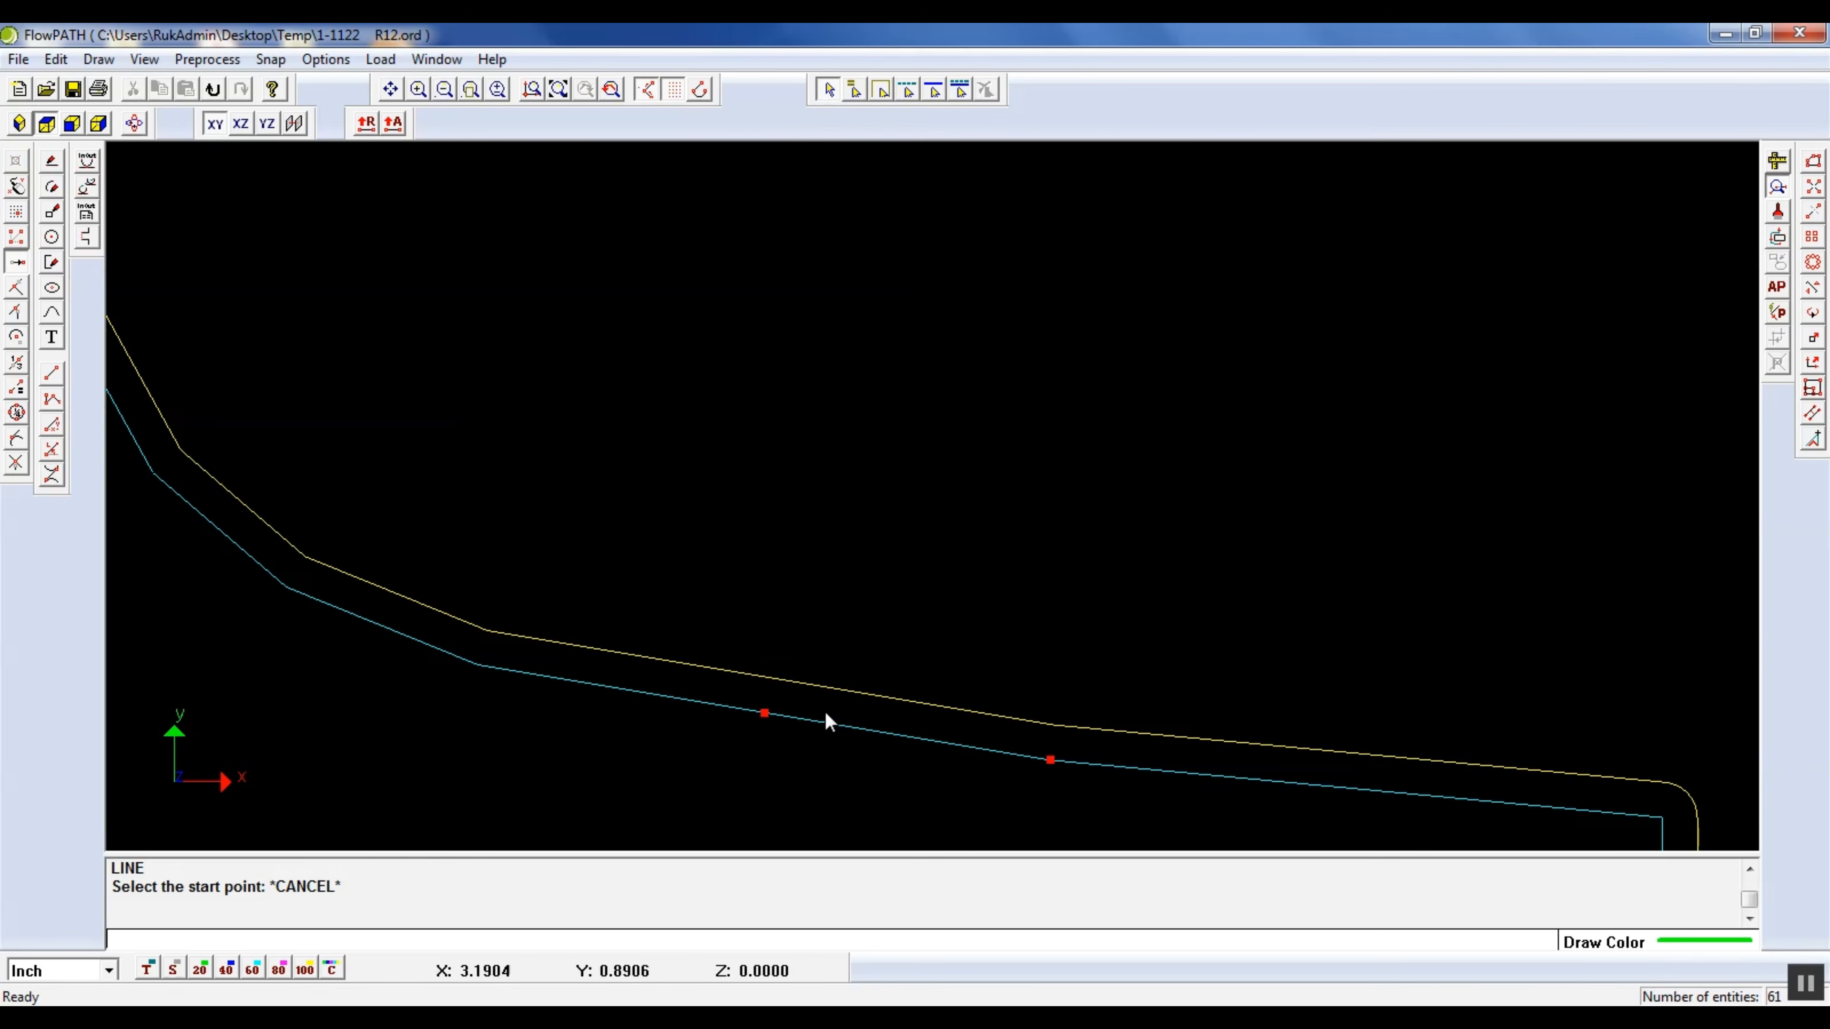
Delete the longer overlapping line on the right foot's sloping upper edge and draw a line across the resulting gap
{"action": "left_click", "coordinate": [841, 729]}
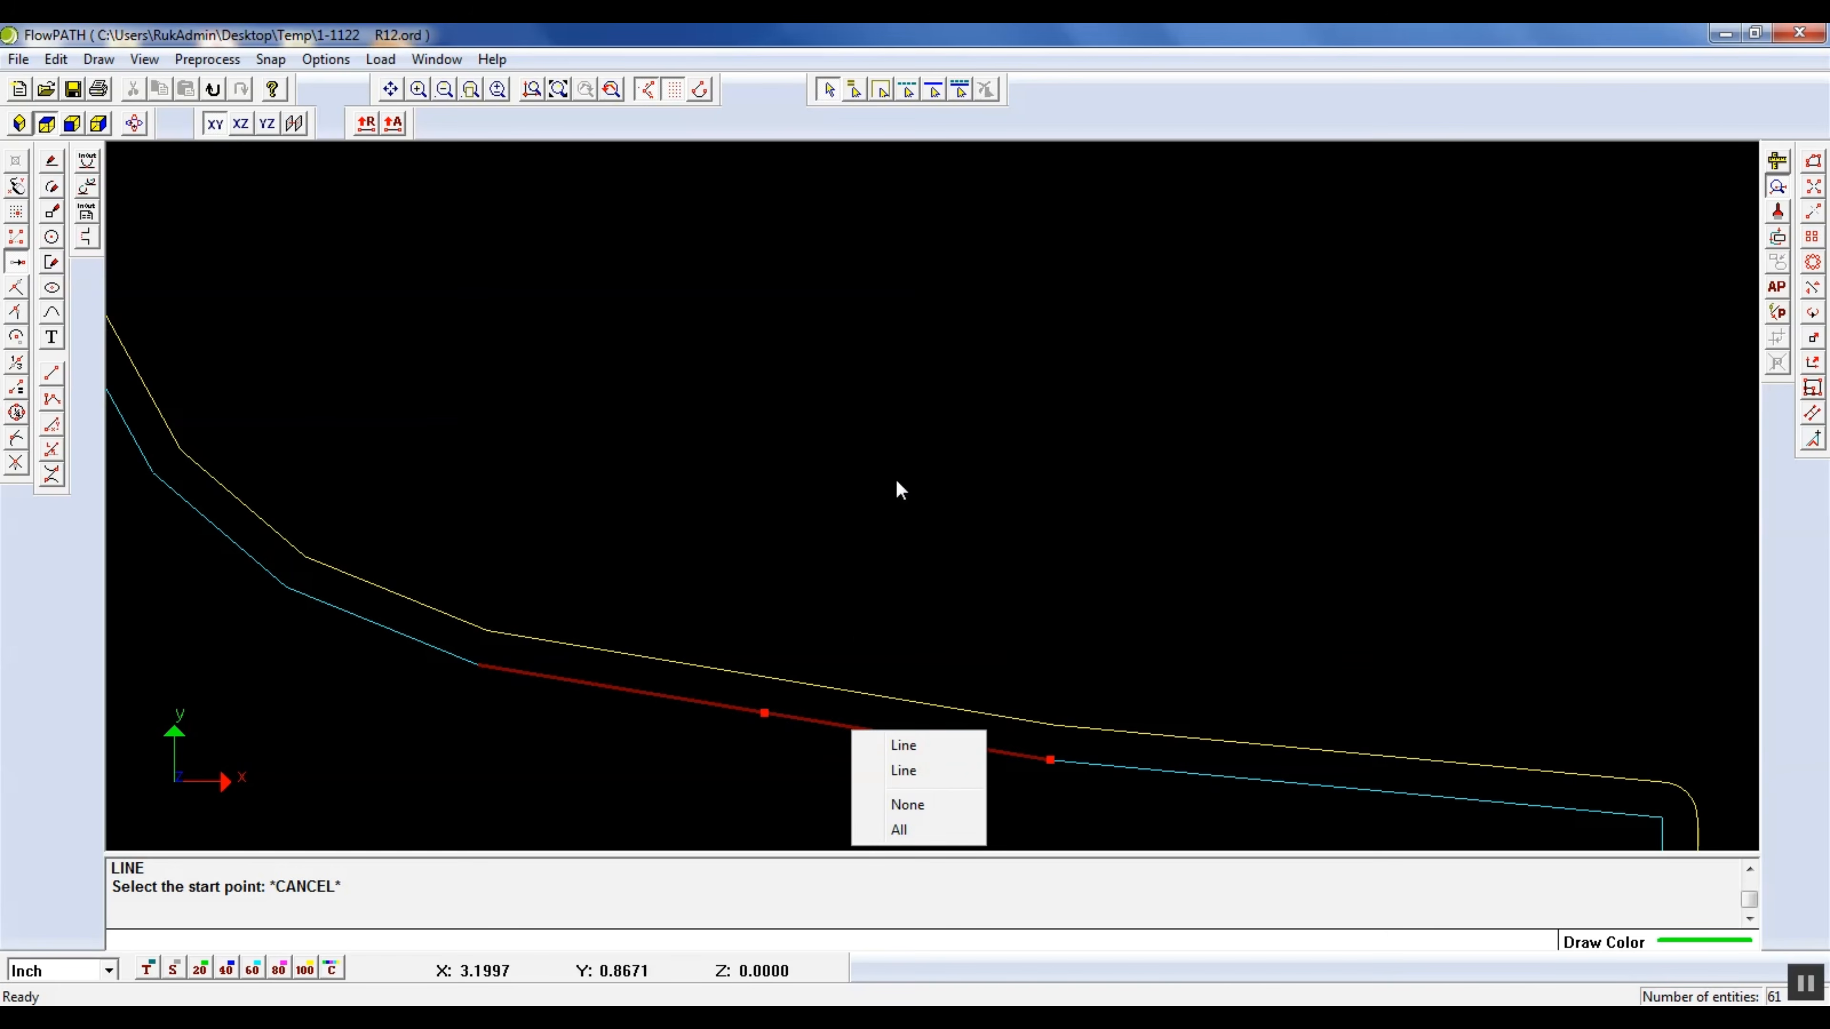
{"action": "left_click", "coordinate": [904, 771]}
{"action": "scroll", "coordinate": [1121, 383], "scroll_direction": "down", "scroll_amount": 2}
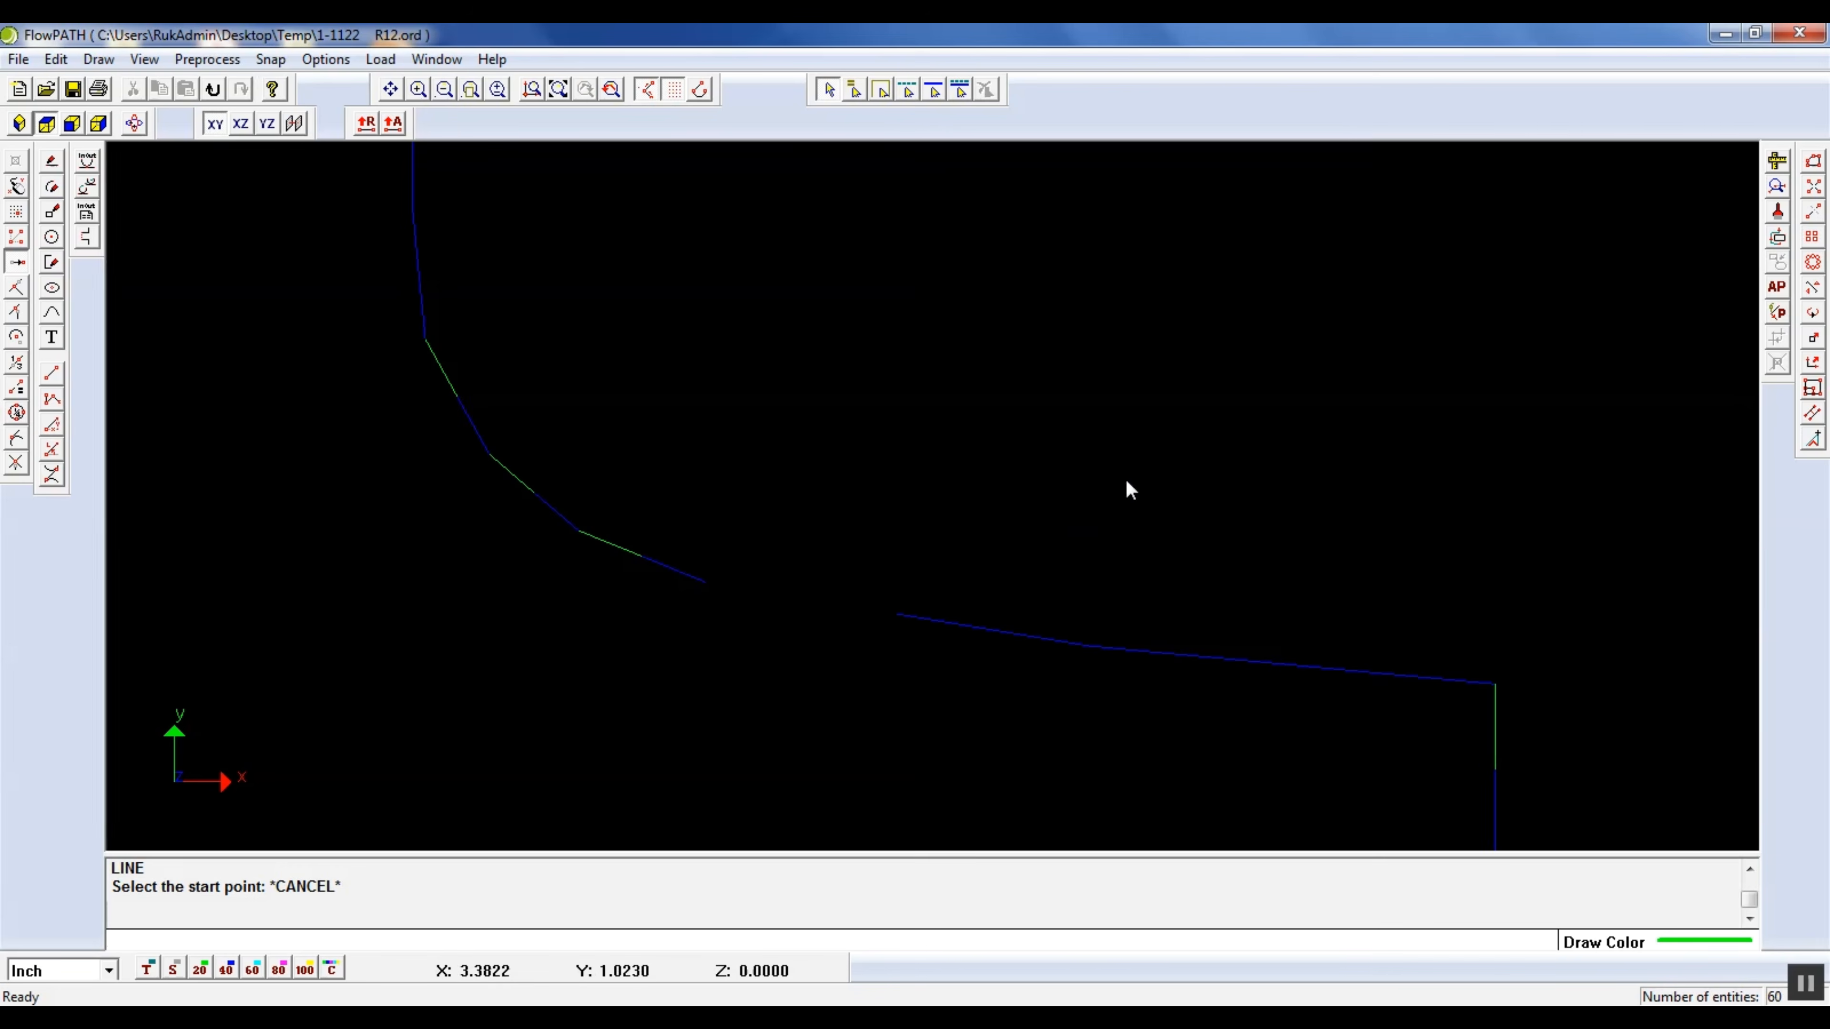
{"action": "left_click", "coordinate": [50, 163]}
{"action": "left_click", "coordinate": [708, 607]}
{"action": "left_click", "coordinate": [892, 628]}
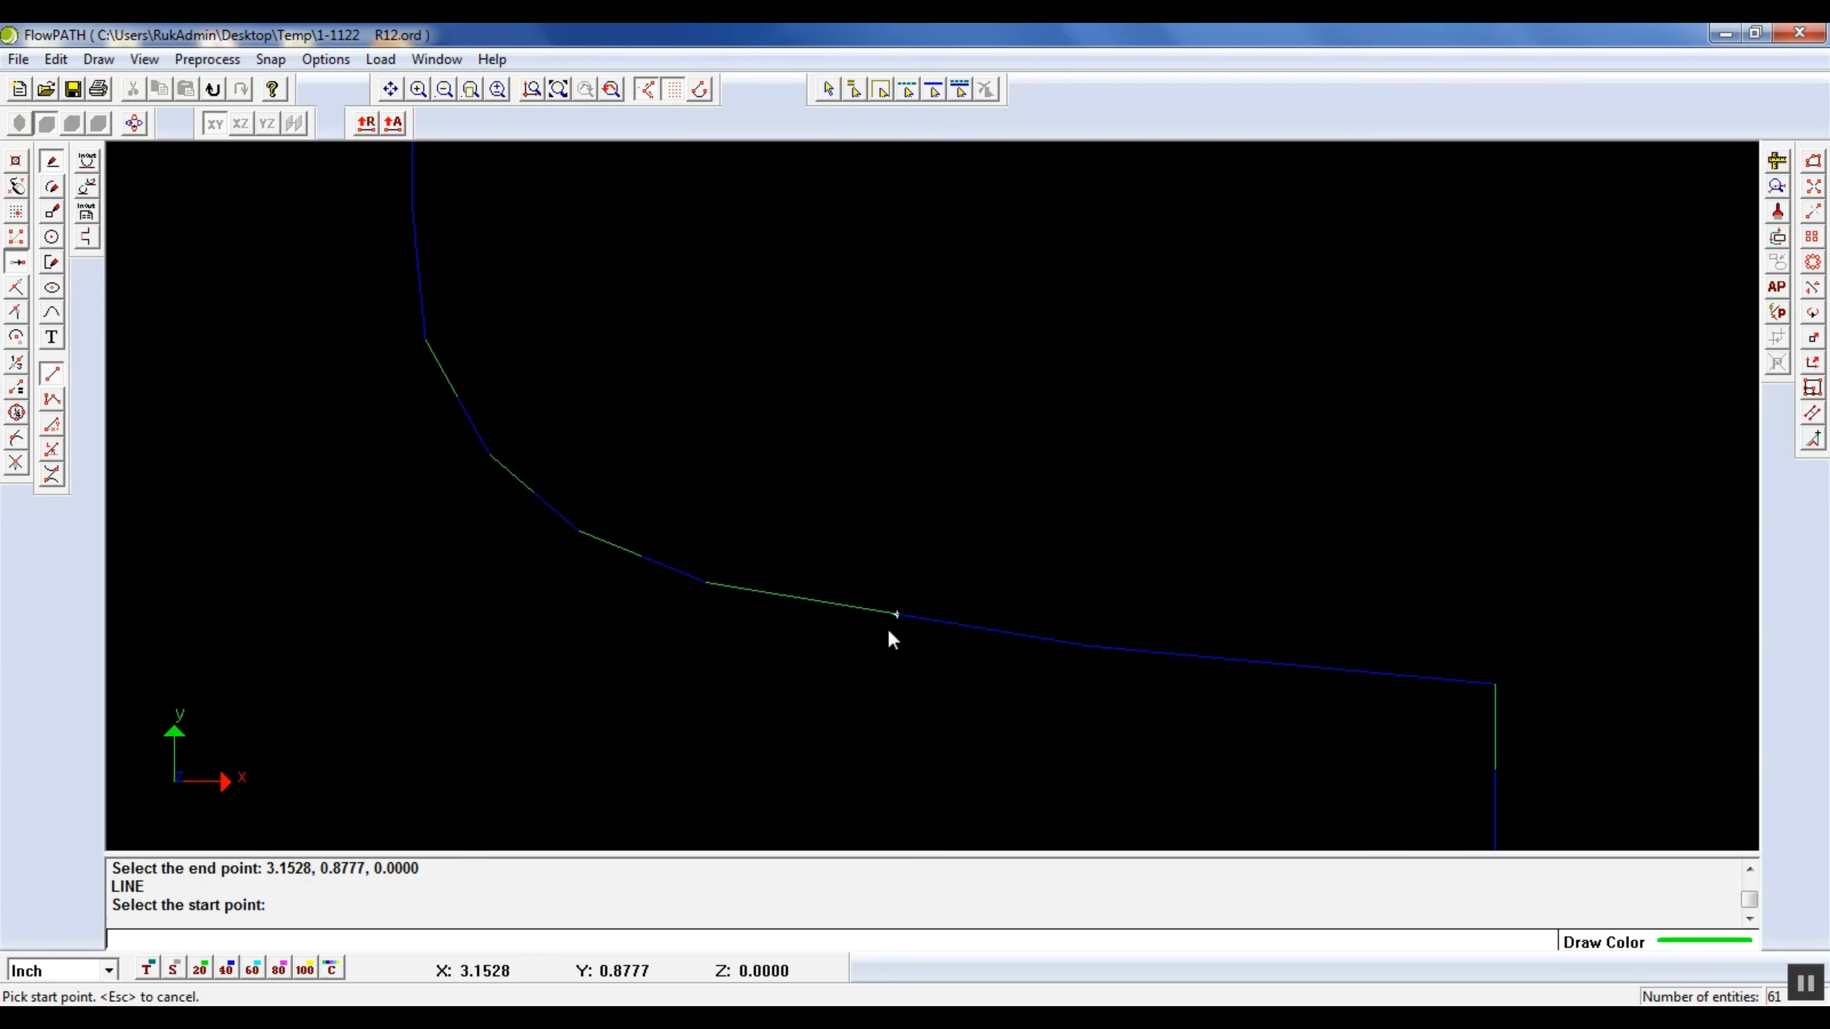
Recheck the drawing for gaps and offset problems and examine the marked segment on the flag's upper curve
{"action": "left_click", "coordinate": [1775, 188]}
{"action": "scroll", "coordinate": [1470, 499], "scroll_direction": "down", "scroll_amount": 6}
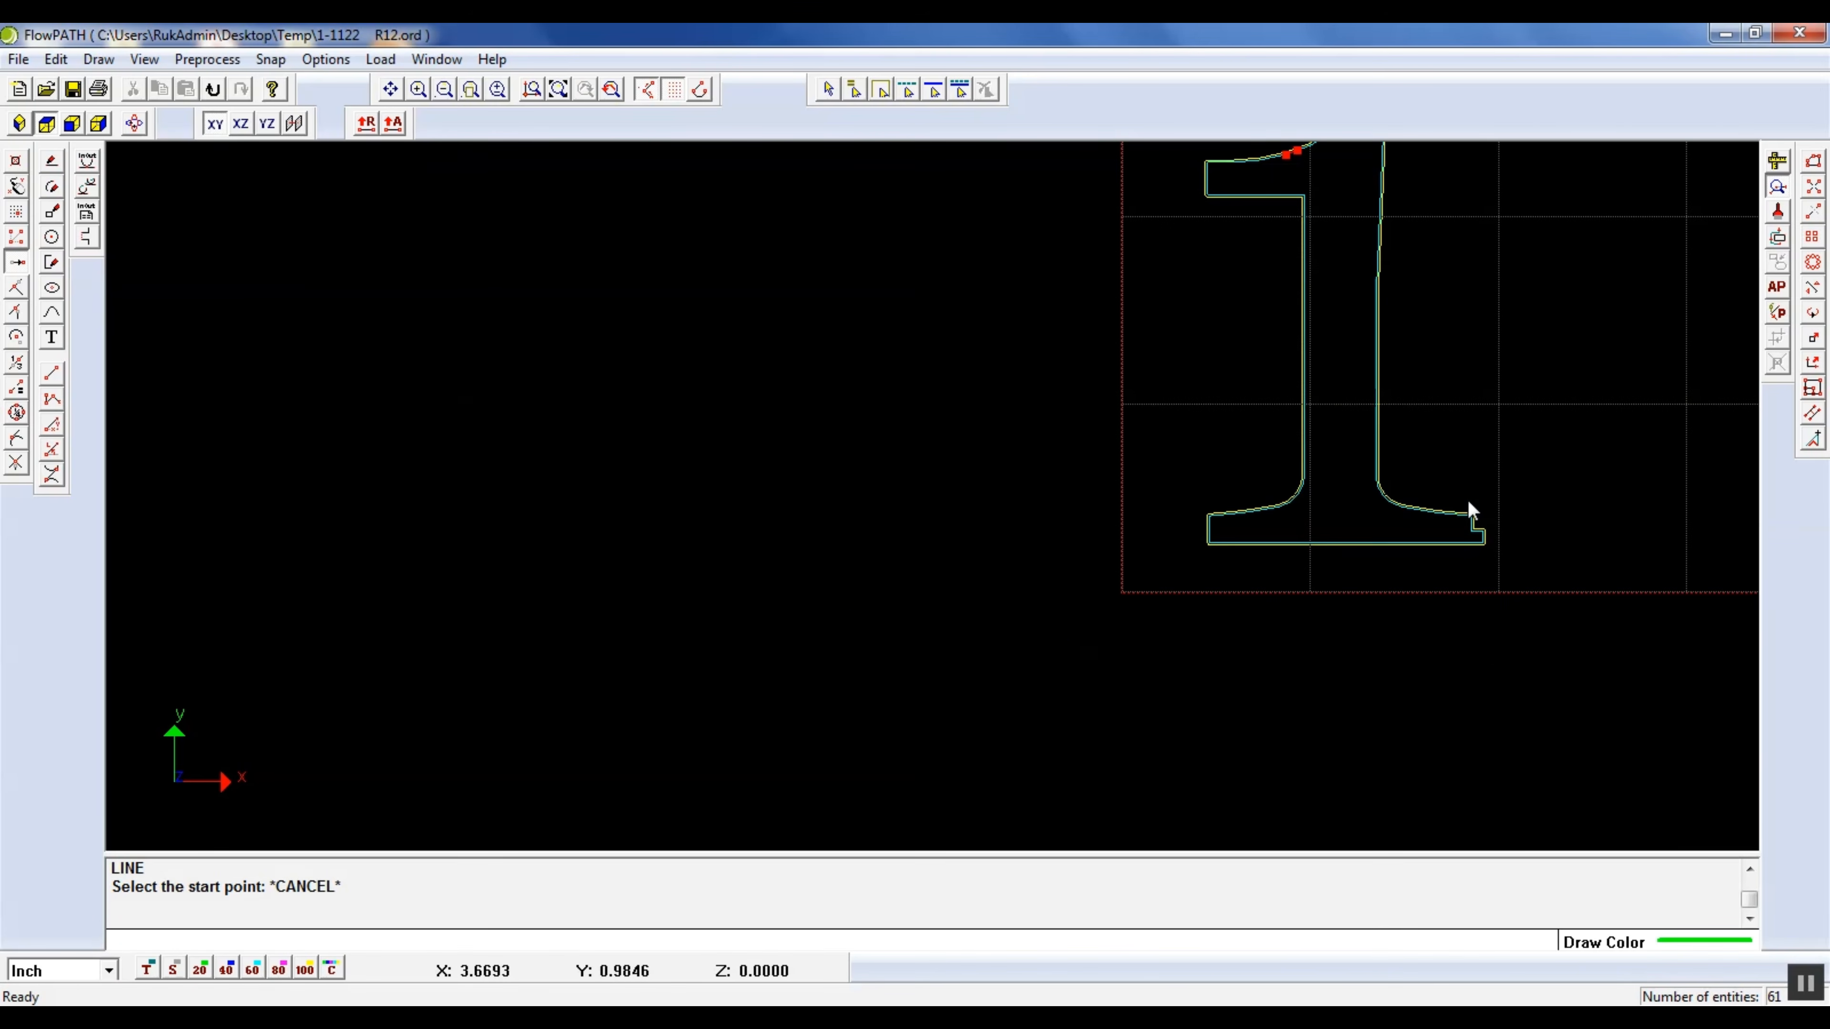
{"action": "scroll", "coordinate": [1474, 601], "scroll_direction": "up", "scroll_amount": 6}
{"action": "scroll", "coordinate": [1171, 574], "scroll_direction": "down", "scroll_amount": 6}
{"action": "scroll", "coordinate": [1163, 547], "scroll_direction": "up", "scroll_amount": 6}
{"action": "scroll", "coordinate": [1117, 595], "scroll_direction": "down", "scroll_amount": 6}
{"action": "scroll", "coordinate": [1044, 177], "scroll_direction": "up", "scroll_amount": 6}
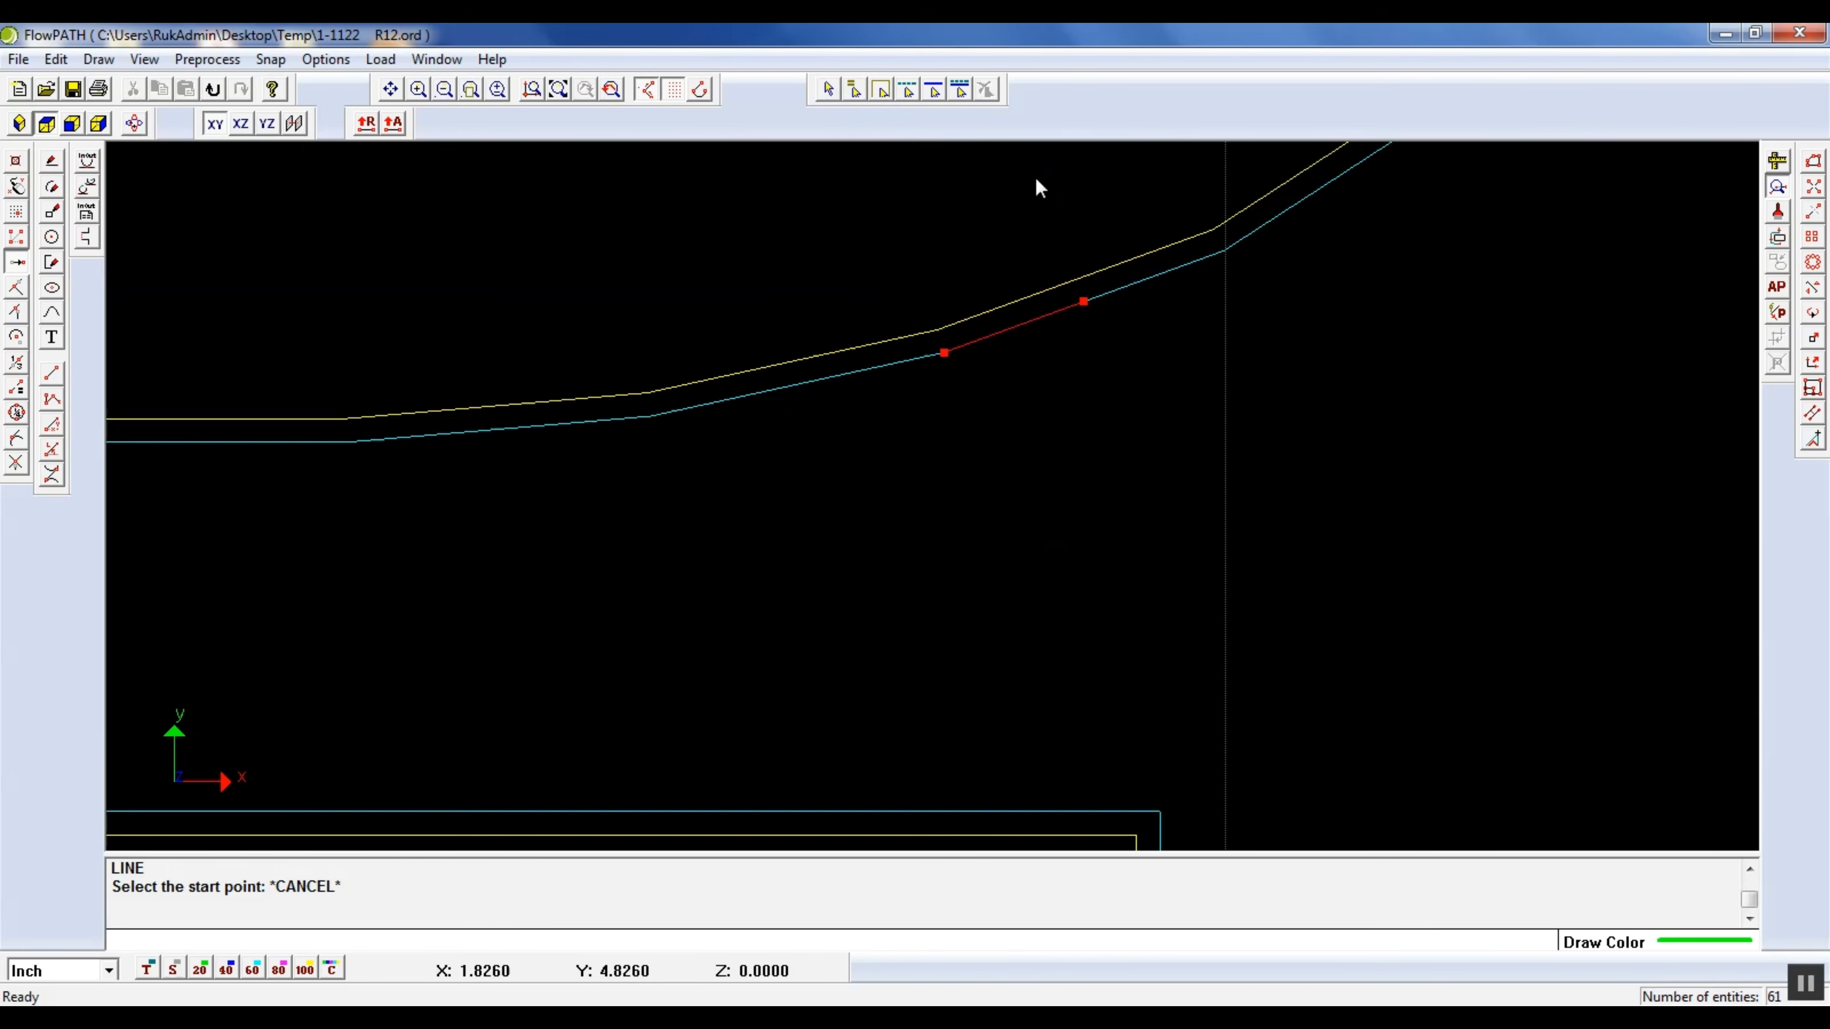
Delete the longer overlapping line on the flag's upper curve and draw a line across the resulting gap
{"action": "scroll", "coordinate": [1046, 407], "scroll_direction": "up", "scroll_amount": 6}
{"action": "scroll", "coordinate": [985, 361], "scroll_direction": "down", "scroll_amount": 3}
{"action": "left_click", "coordinate": [827, 89]}
{"action": "left_click", "coordinate": [981, 495]}
{"action": "right_click", "coordinate": [994, 504]}
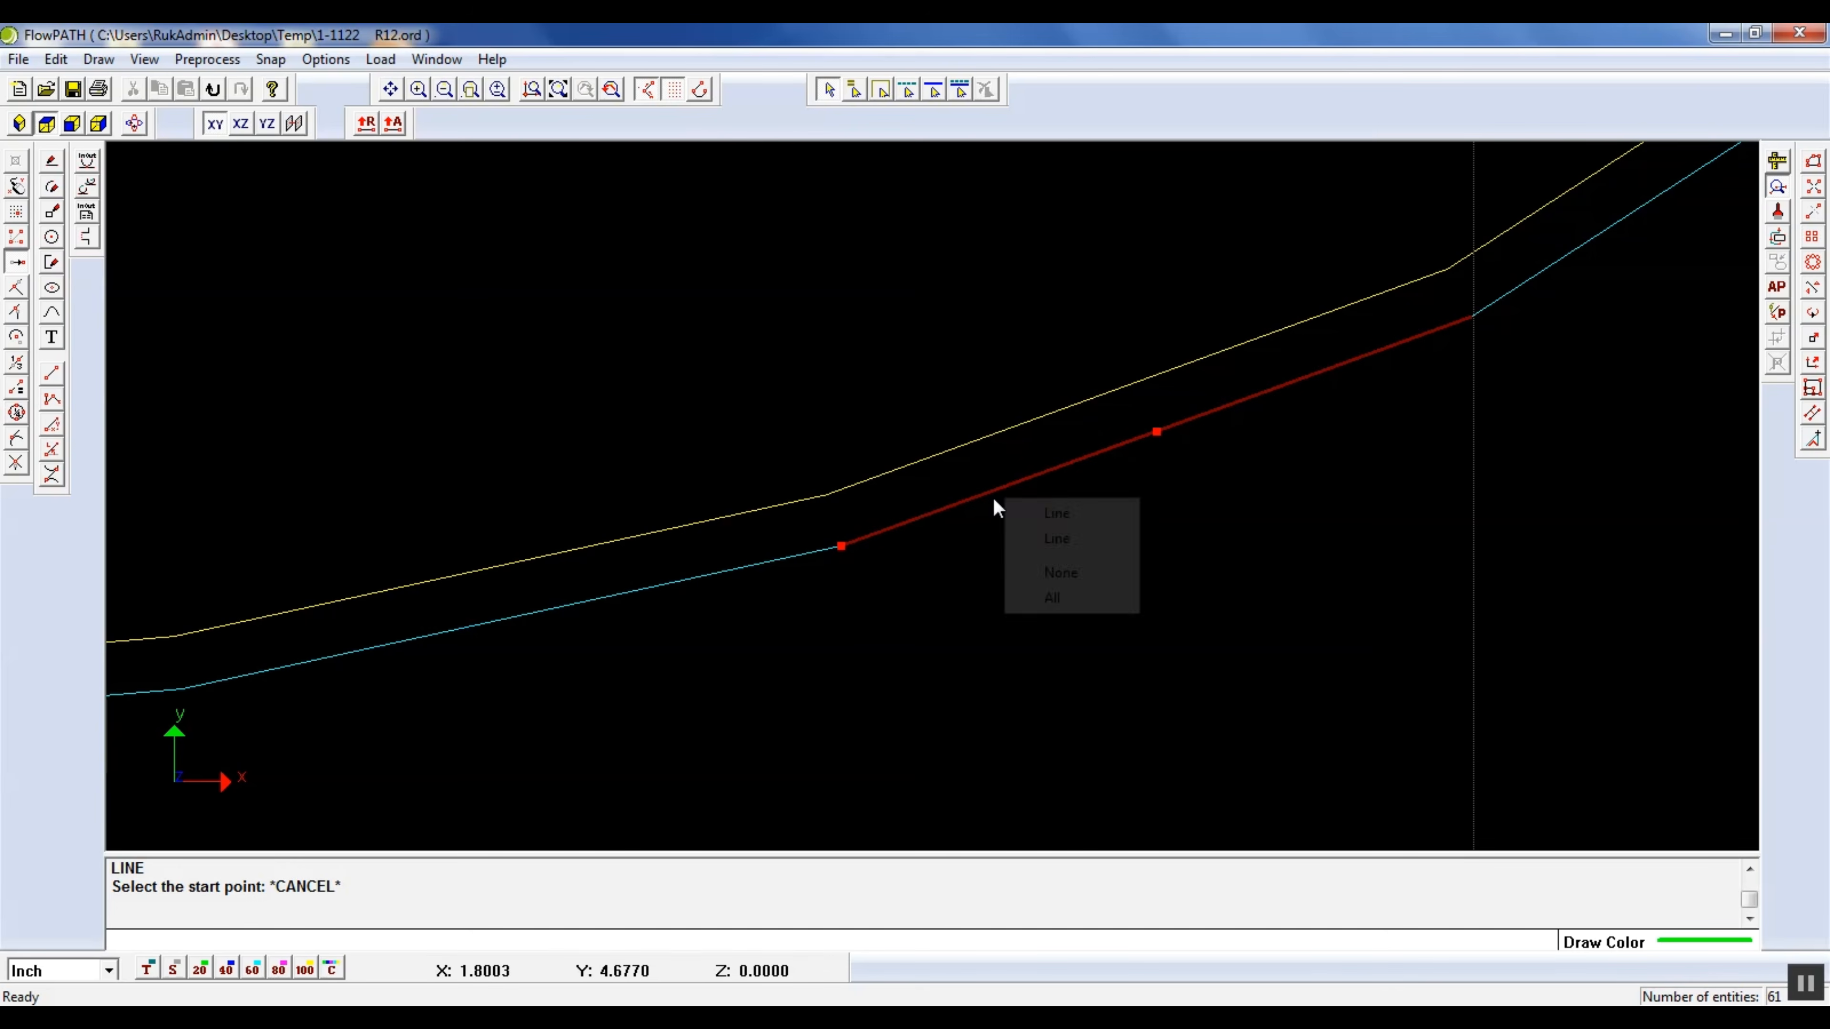
{"action": "left_click", "coordinate": [1055, 512]}
{"action": "key", "text": "Delete"}
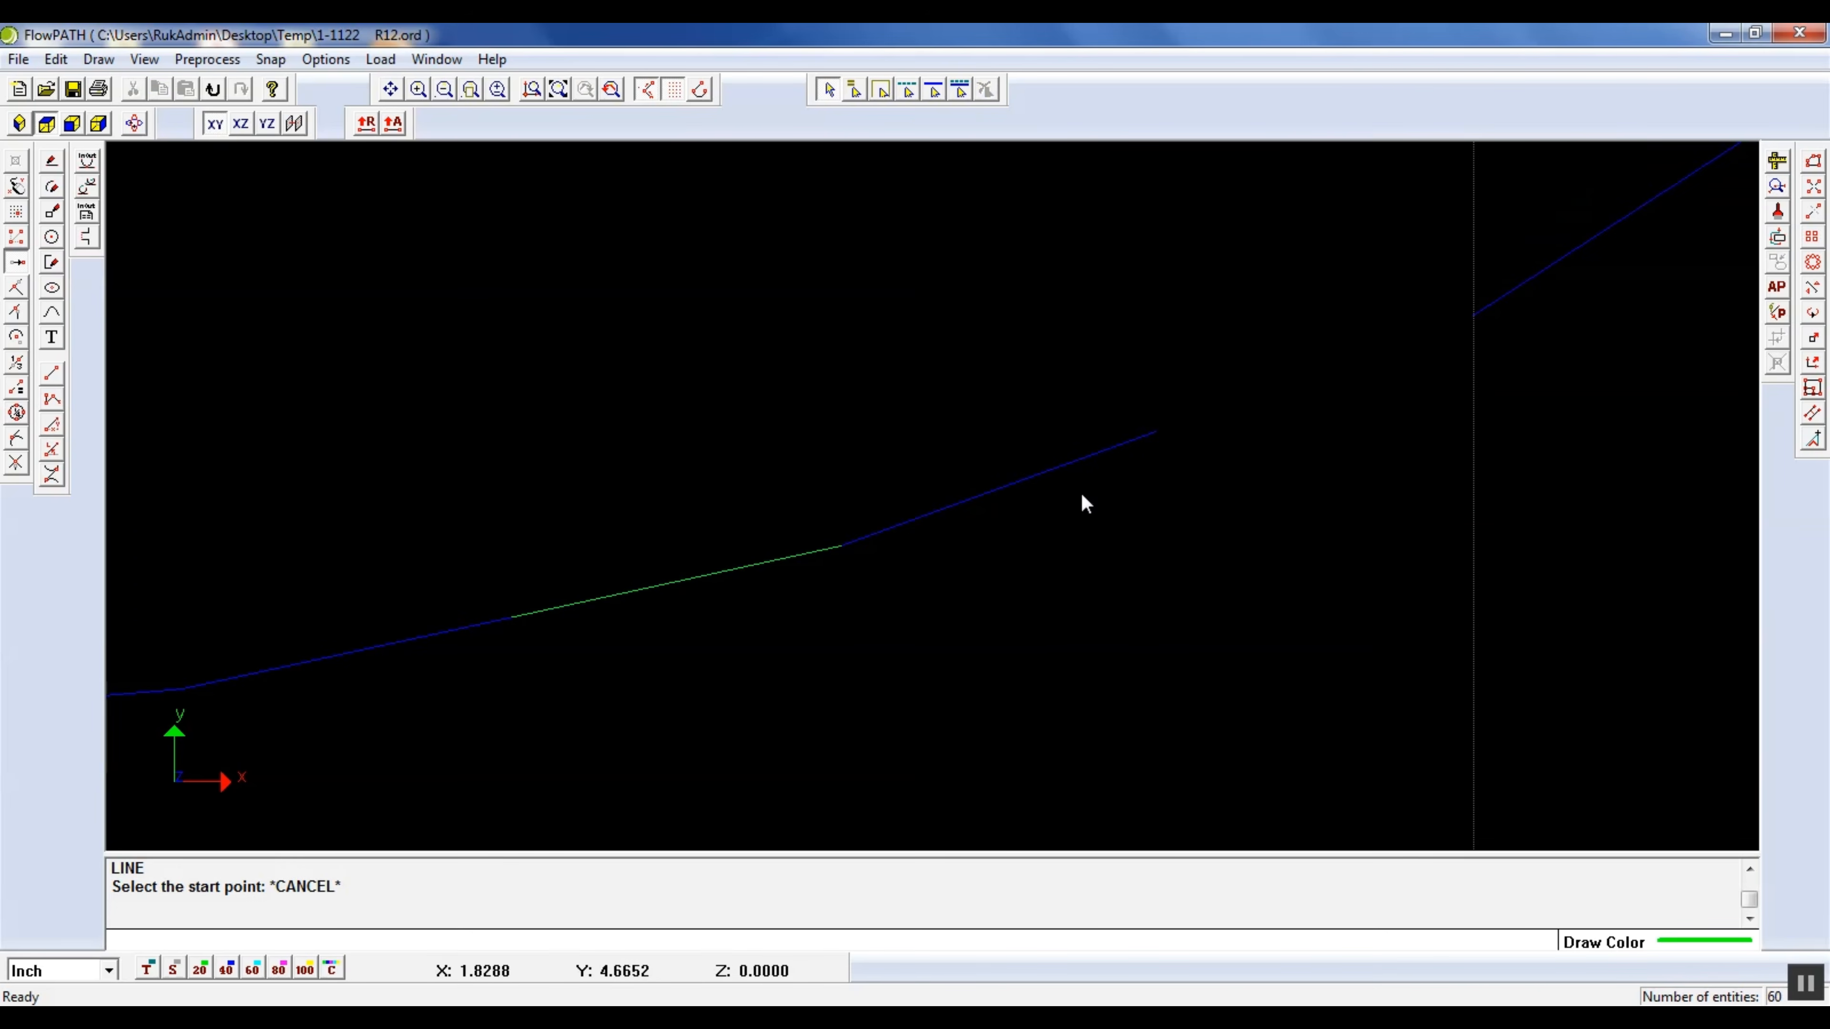
{"action": "left_click", "coordinate": [53, 162]}
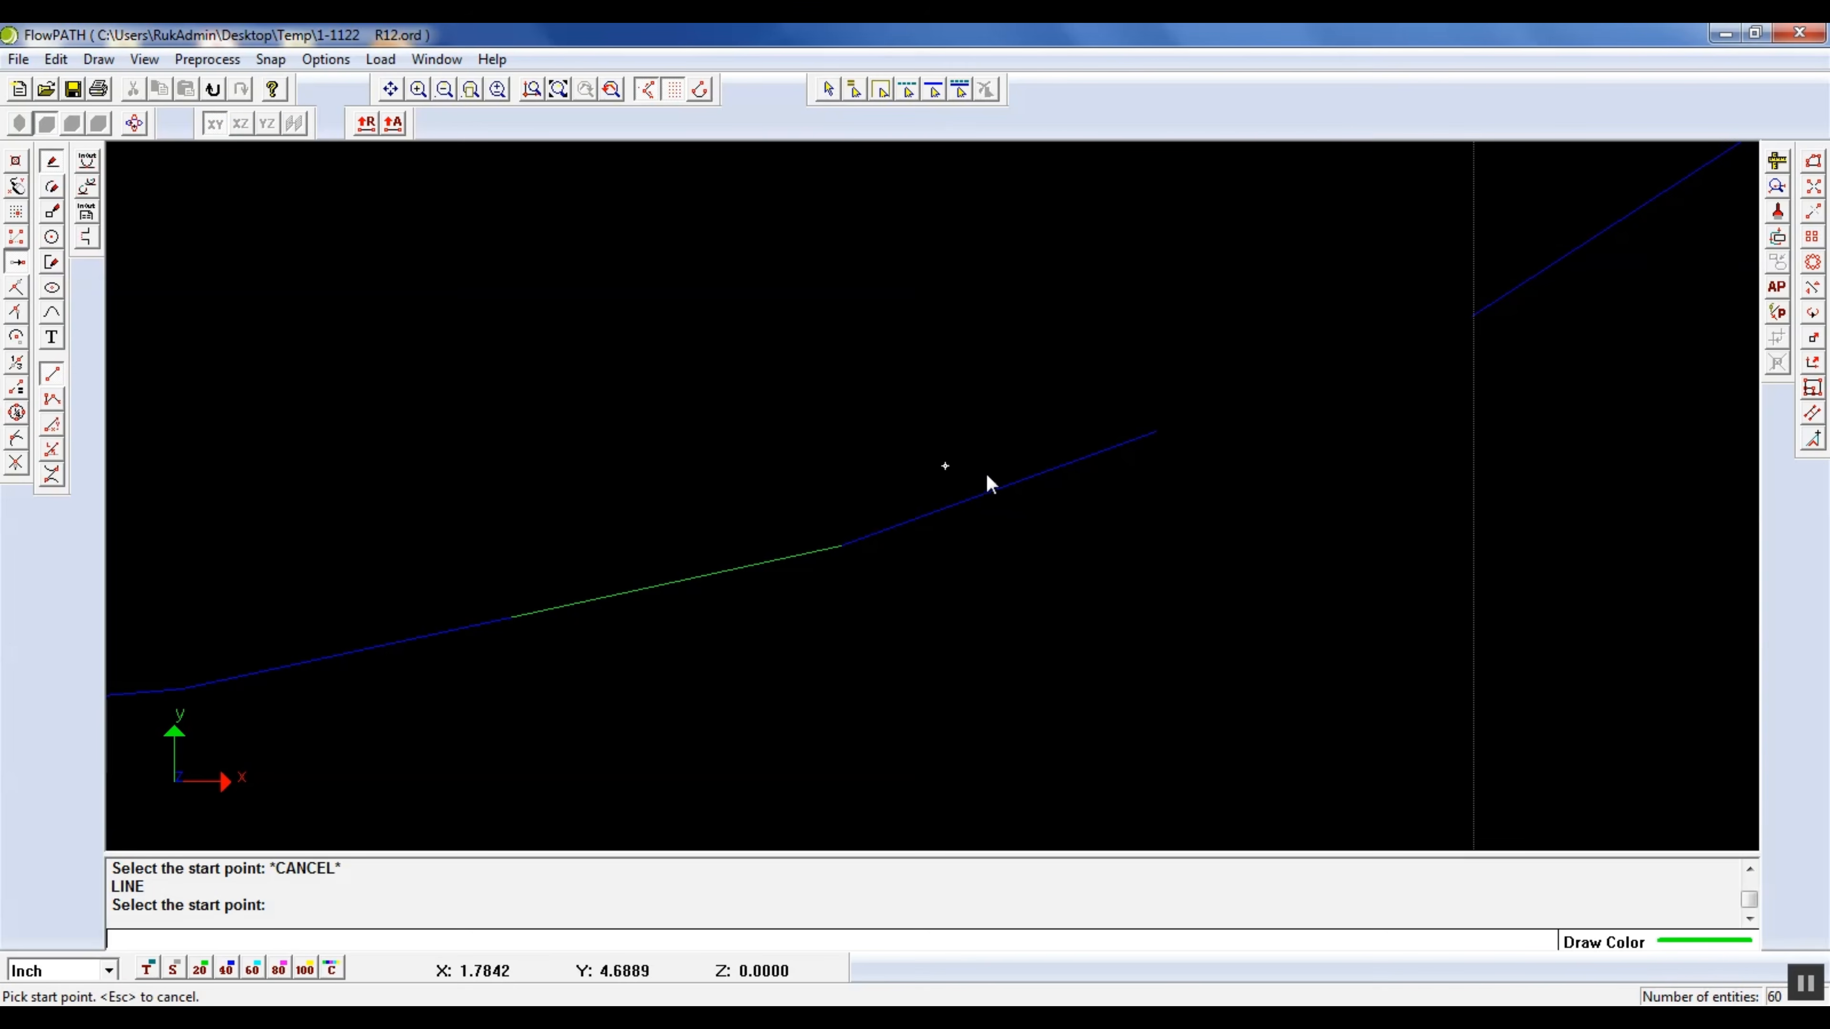
{"action": "left_click", "coordinate": [1170, 449]}
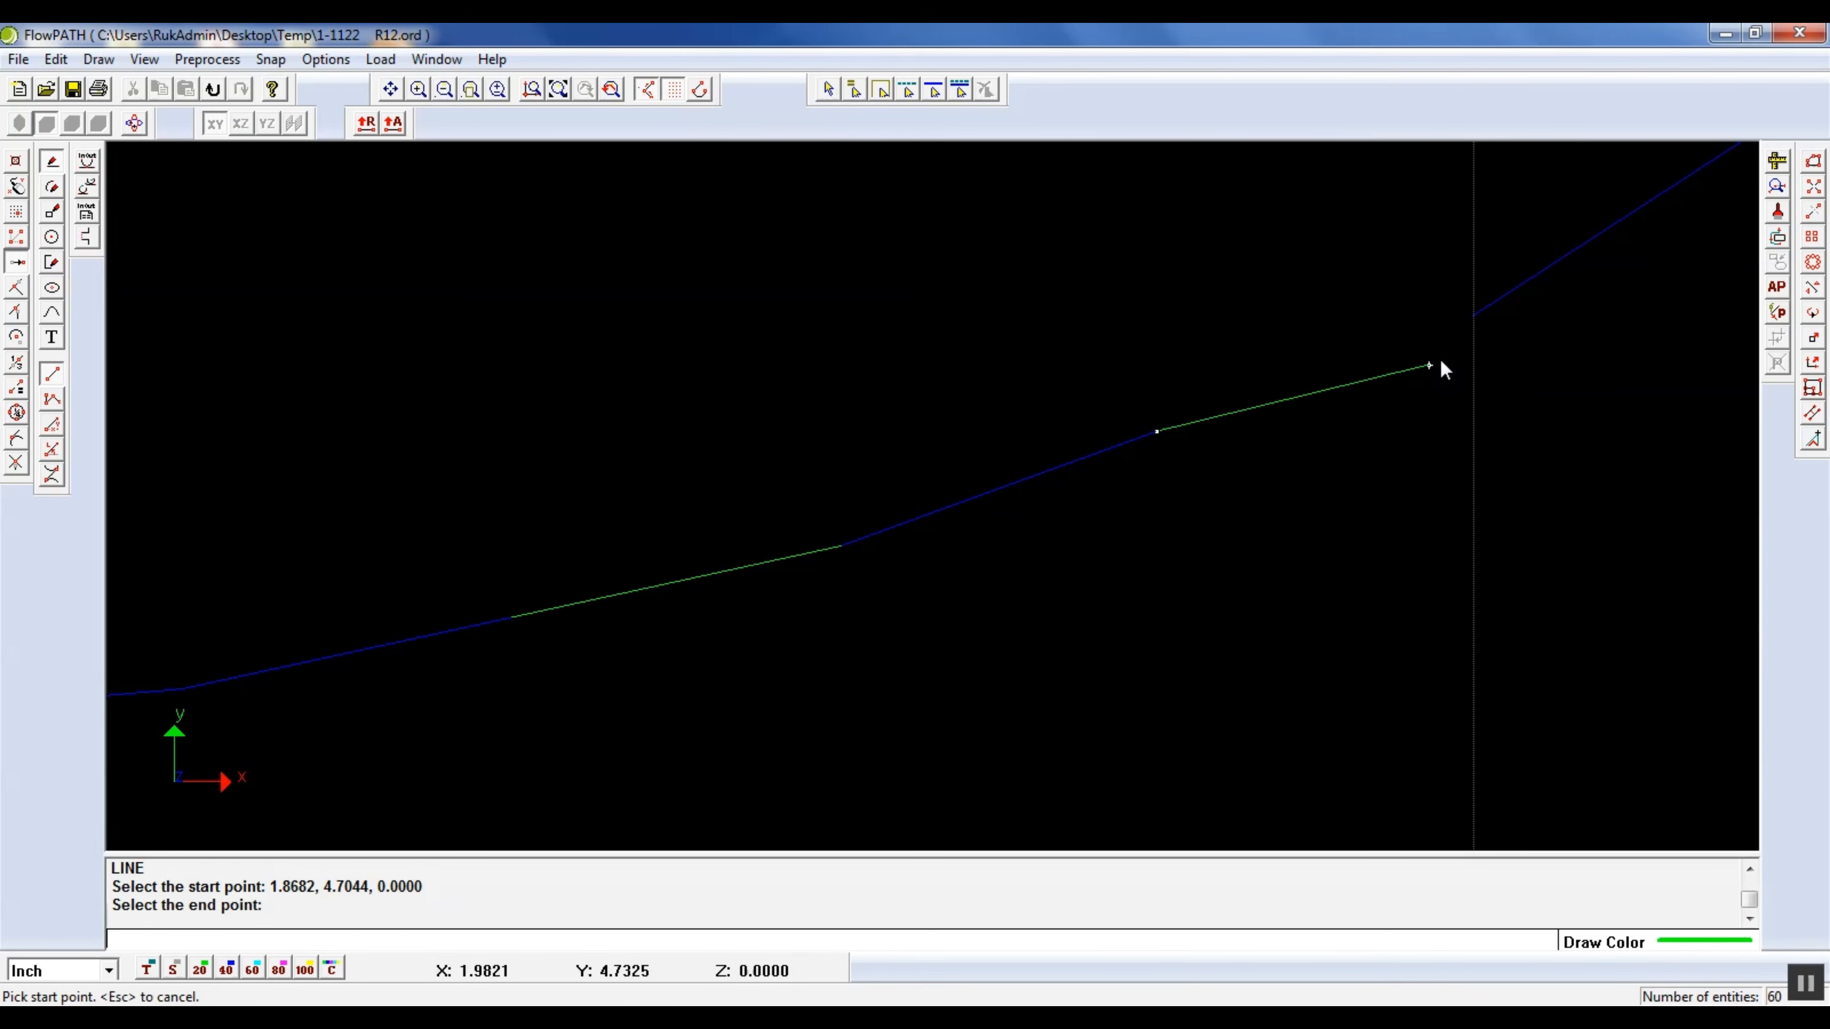
{"action": "left_click", "coordinate": [1470, 321]}
Recheck the whole drawing for gaps and offset problems, and purge zero-length and duplicated entities
{"action": "left_click", "coordinate": [562, 89]}
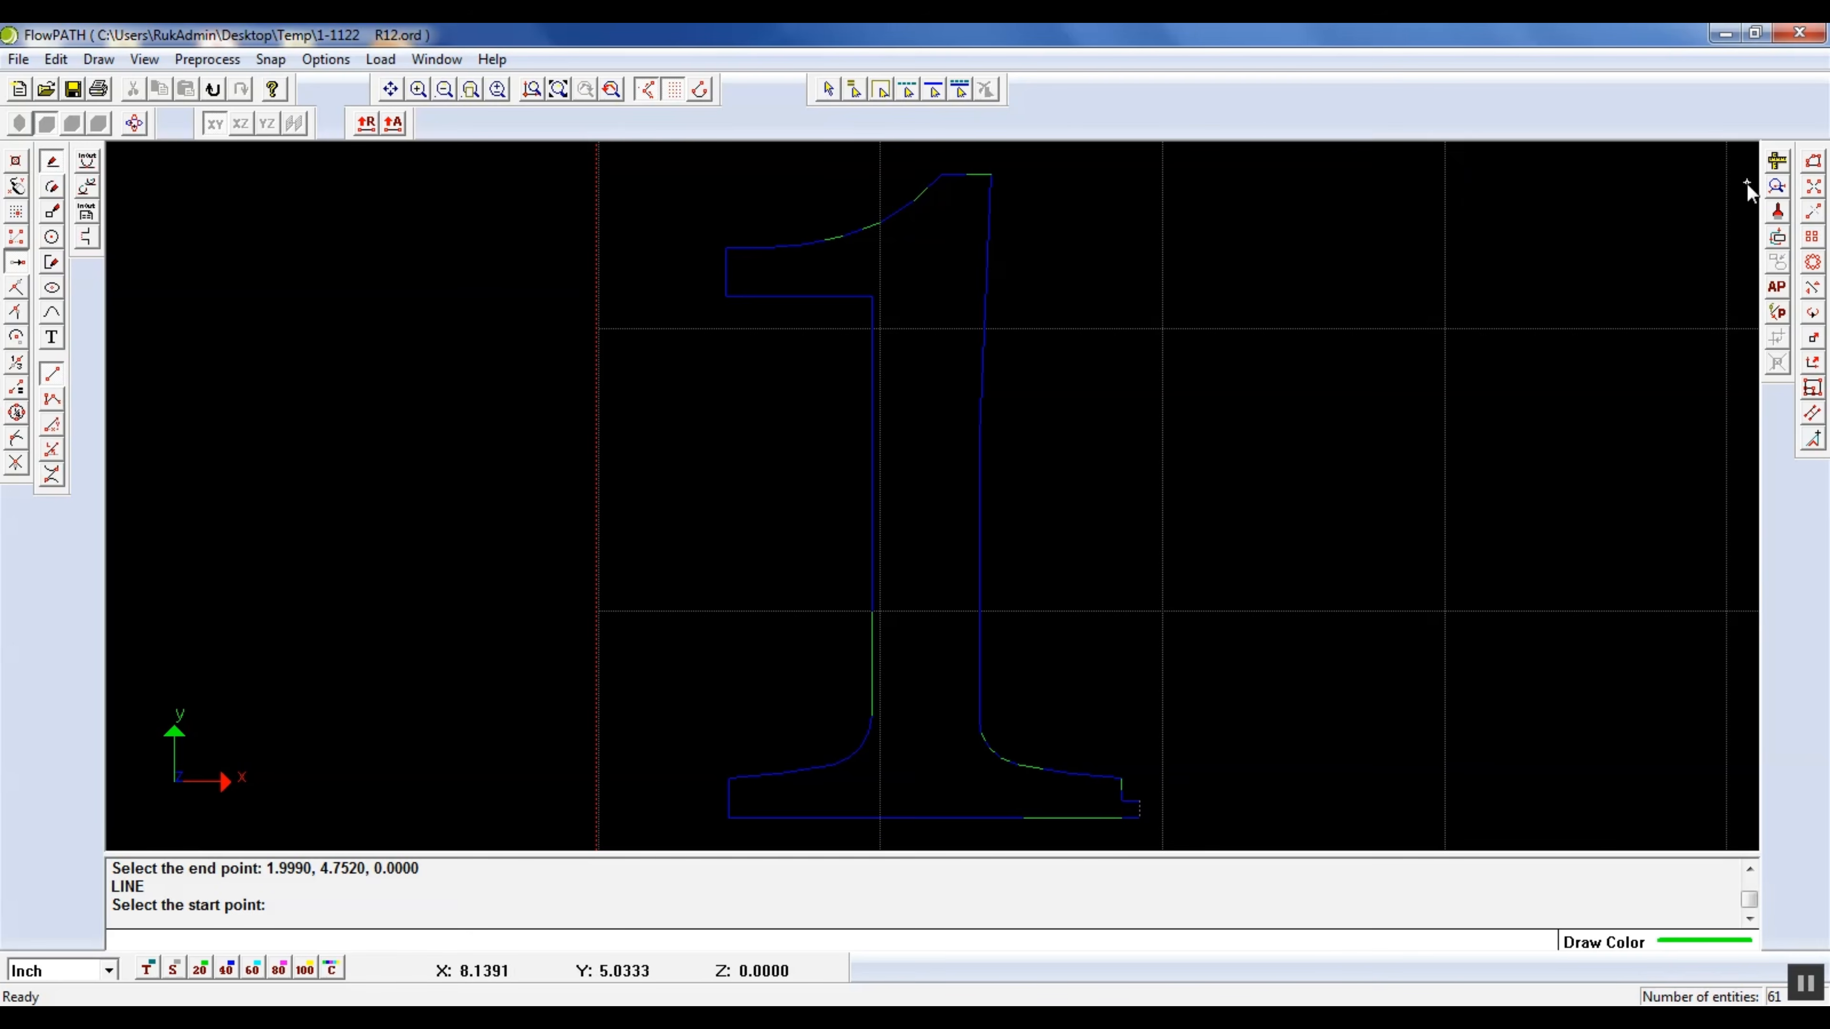
{"action": "left_click", "coordinate": [1775, 190]}
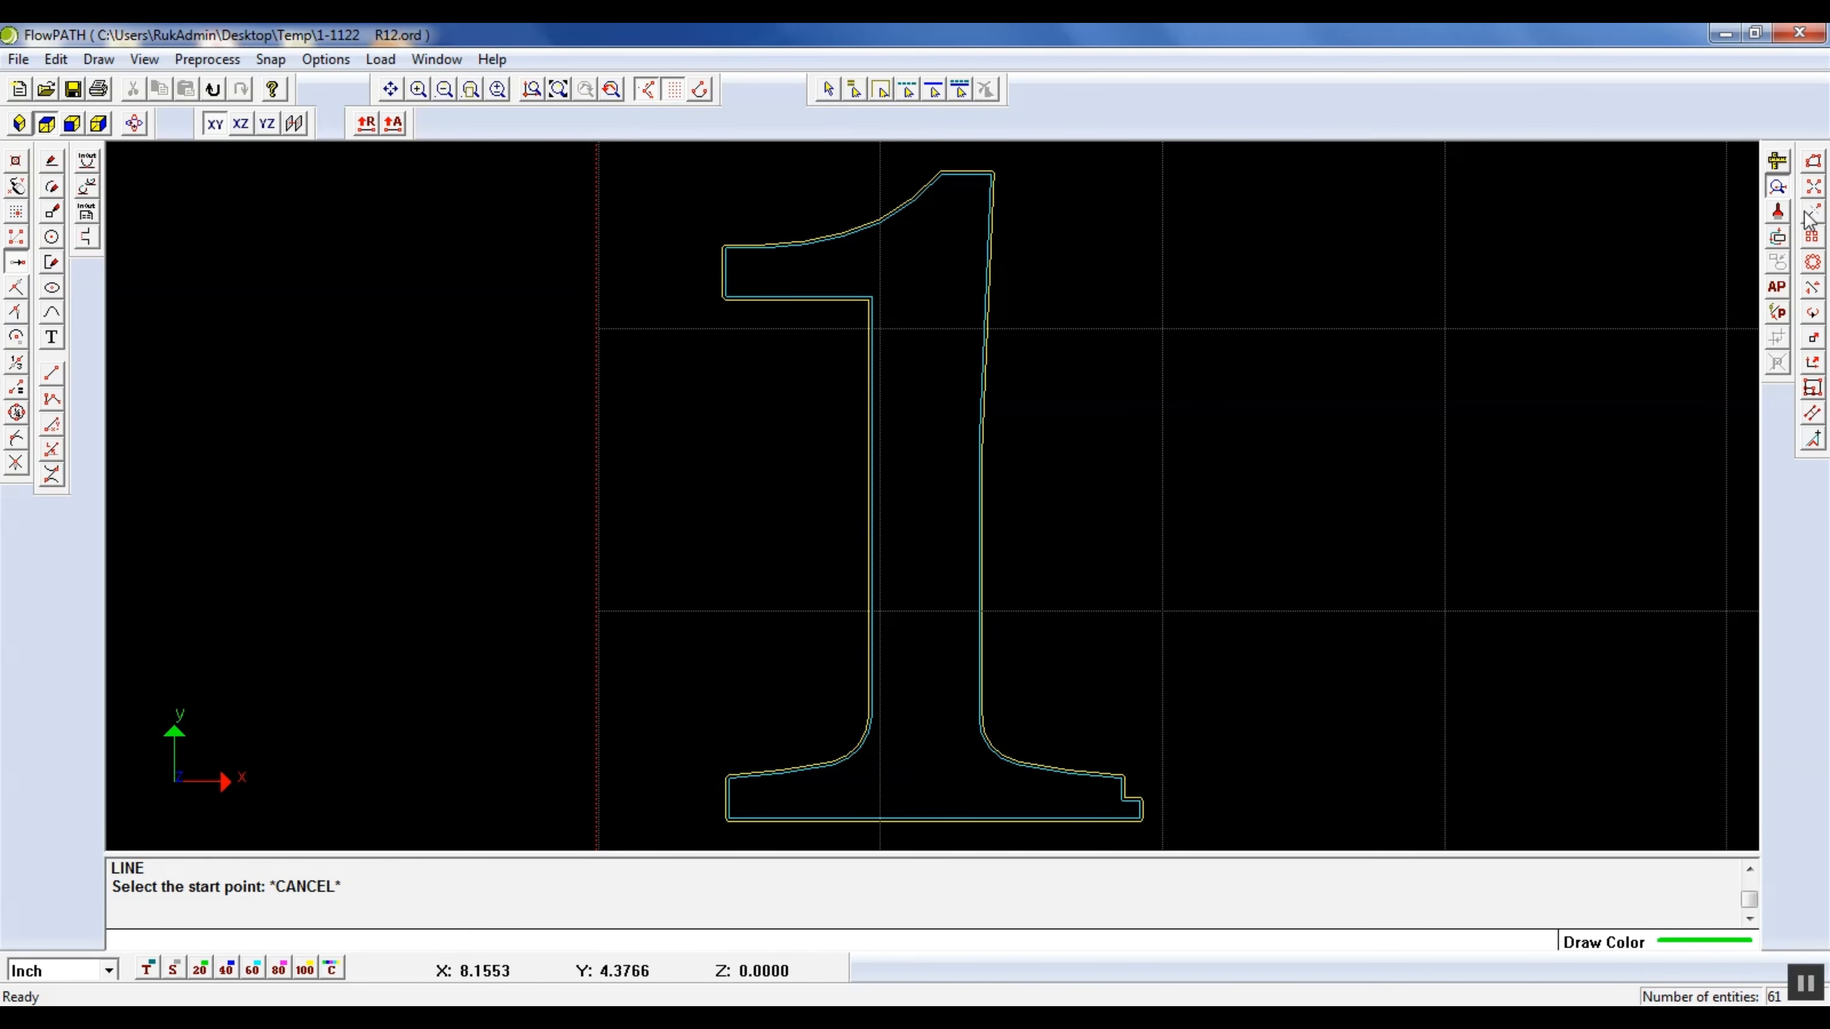
{"action": "left_click", "coordinate": [1778, 187]}
{"action": "left_click", "coordinate": [1778, 214]}
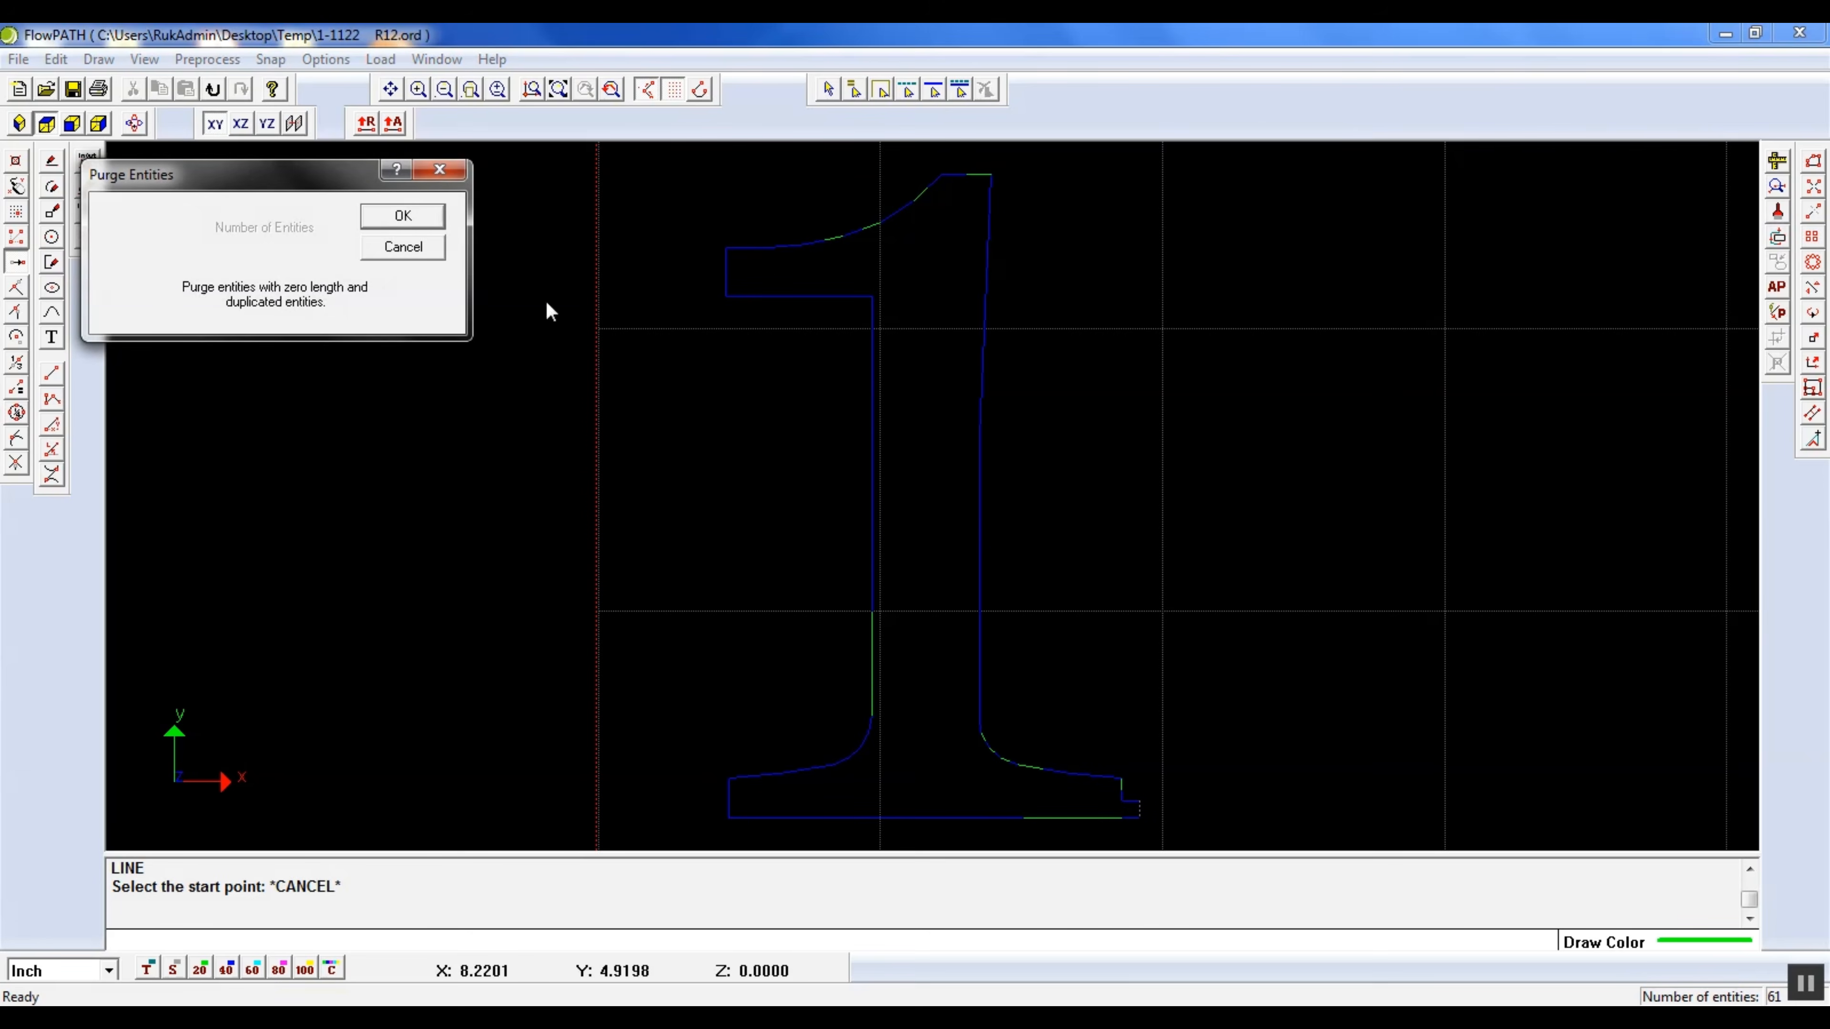
{"action": "left_click", "coordinate": [401, 216]}
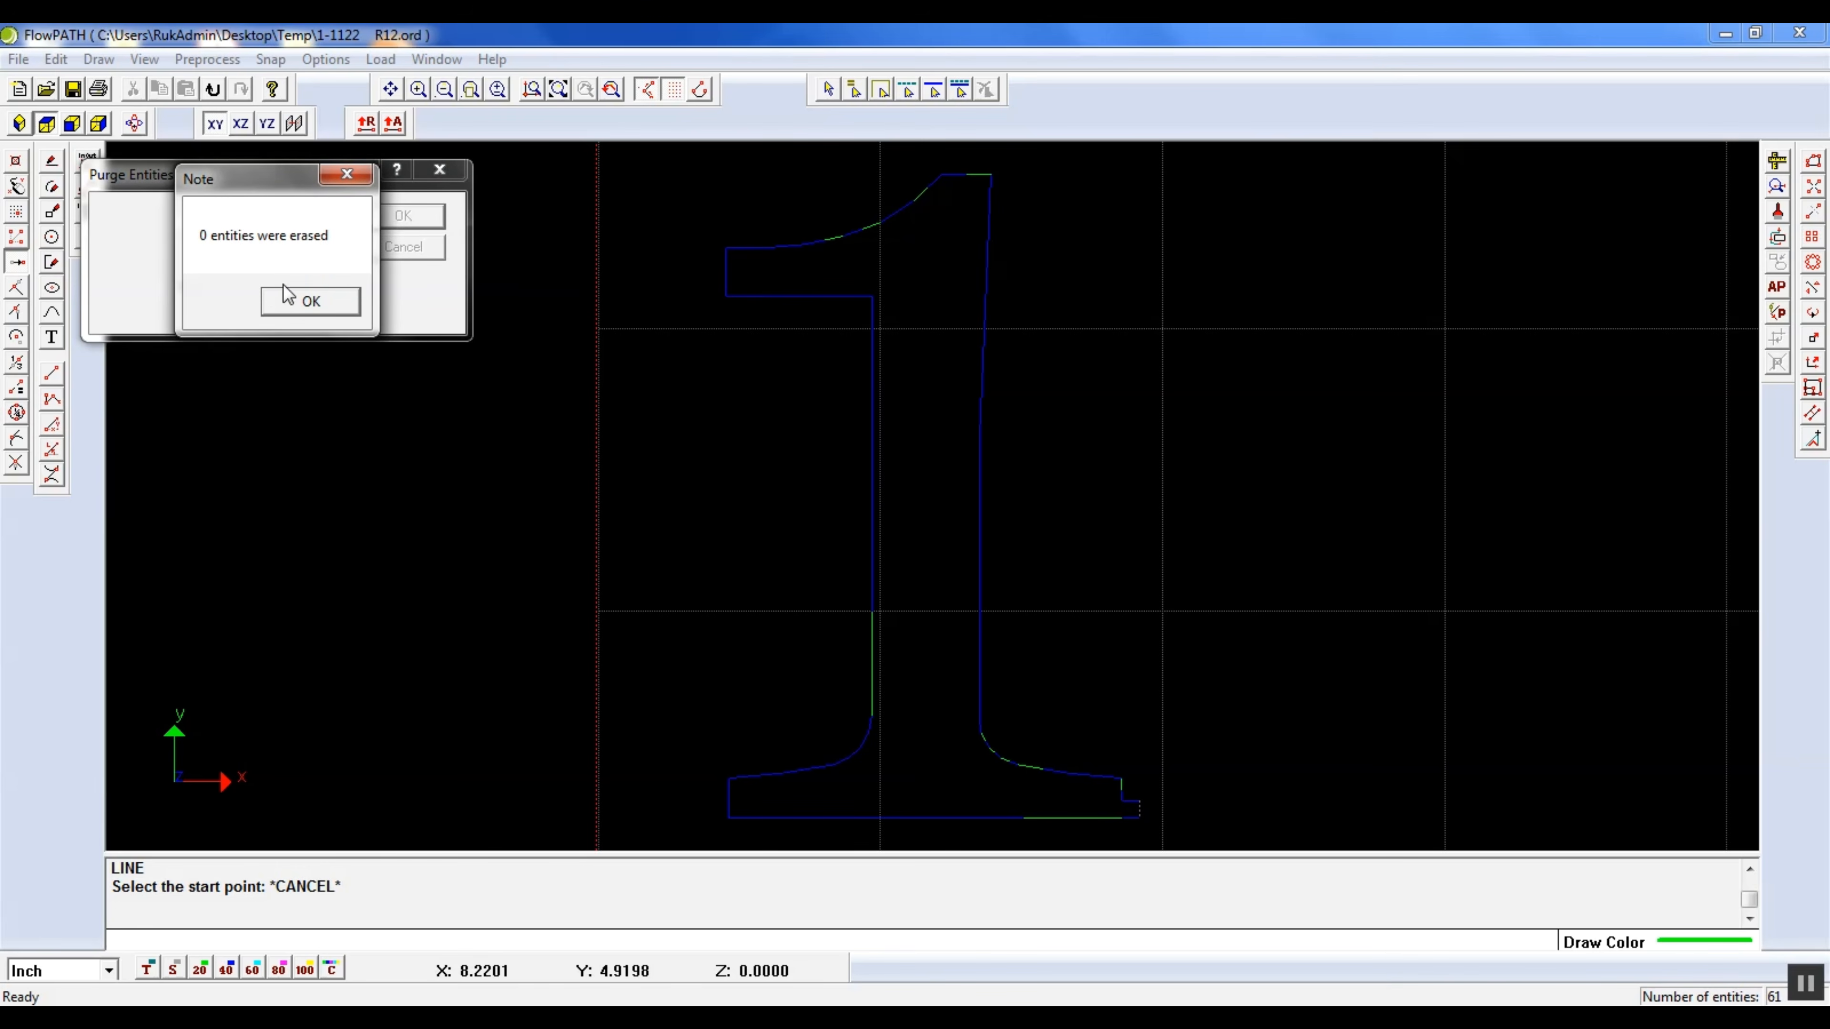
{"action": "left_click", "coordinate": [288, 298]}
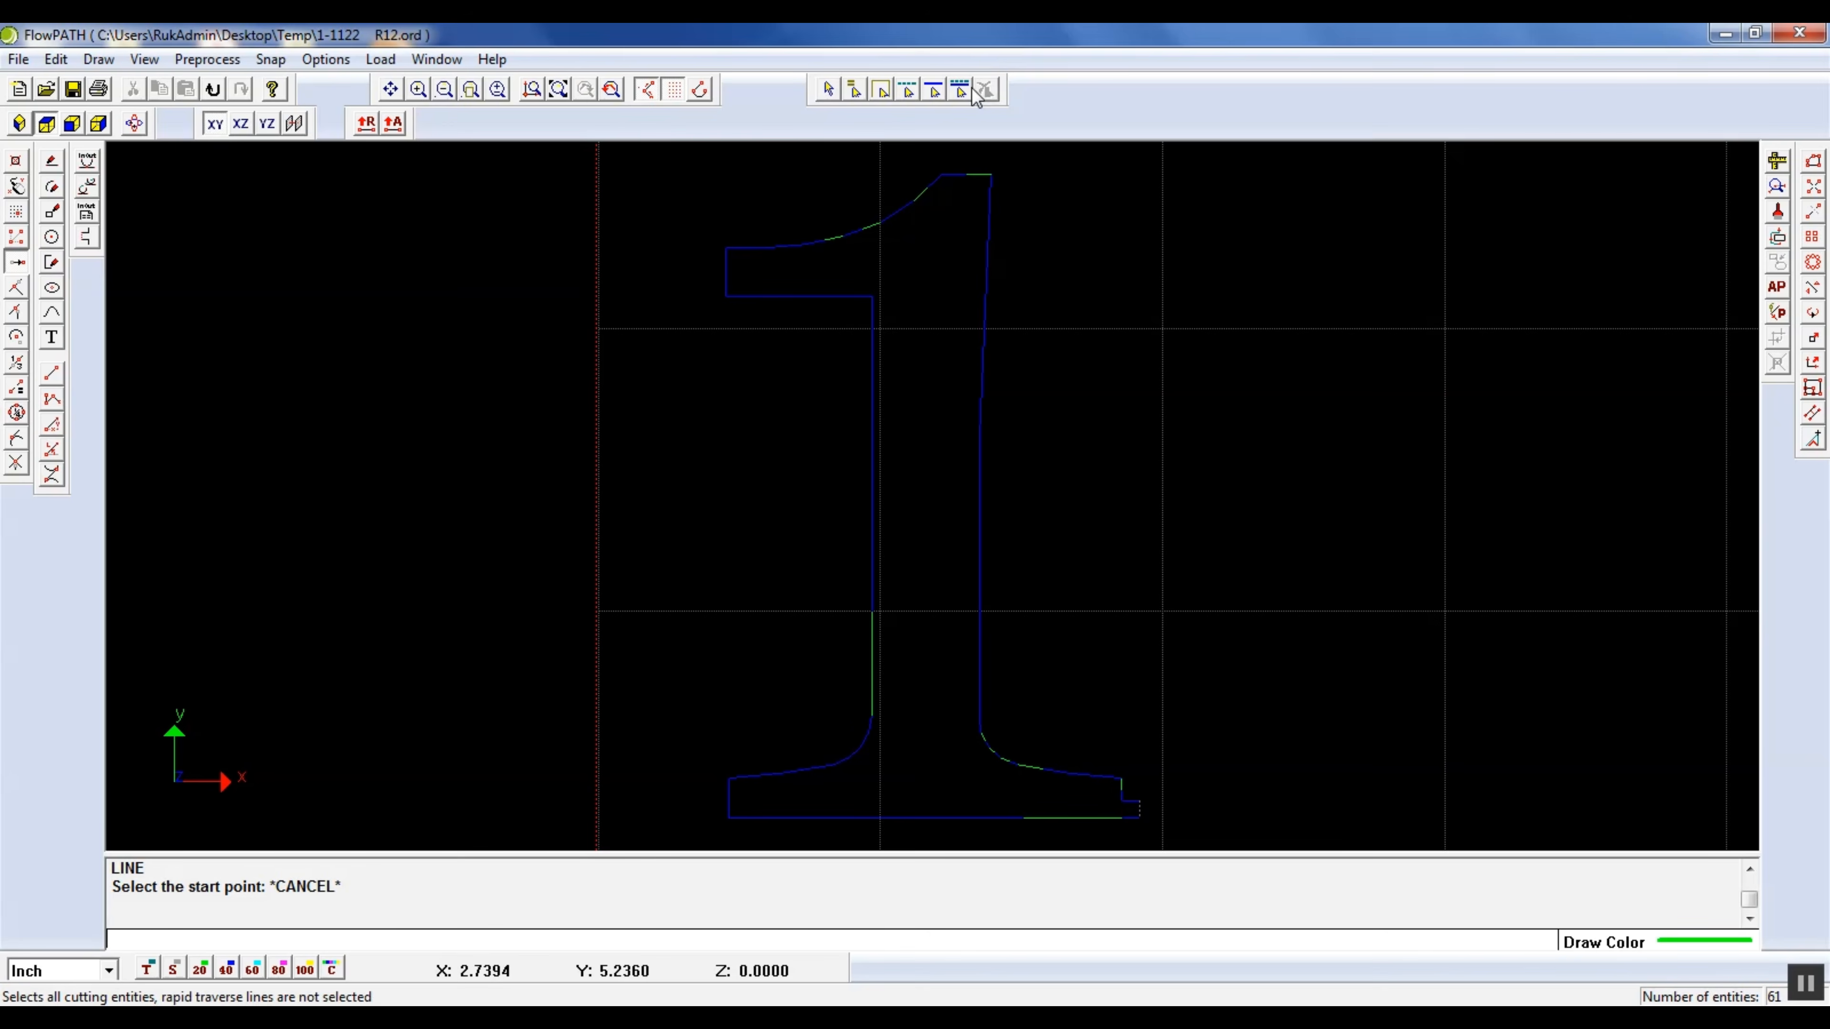
Assign quality 40 to all cutting entities and inspect the dotted traverse line at the right foot's end
{"action": "left_click", "coordinate": [935, 91]}
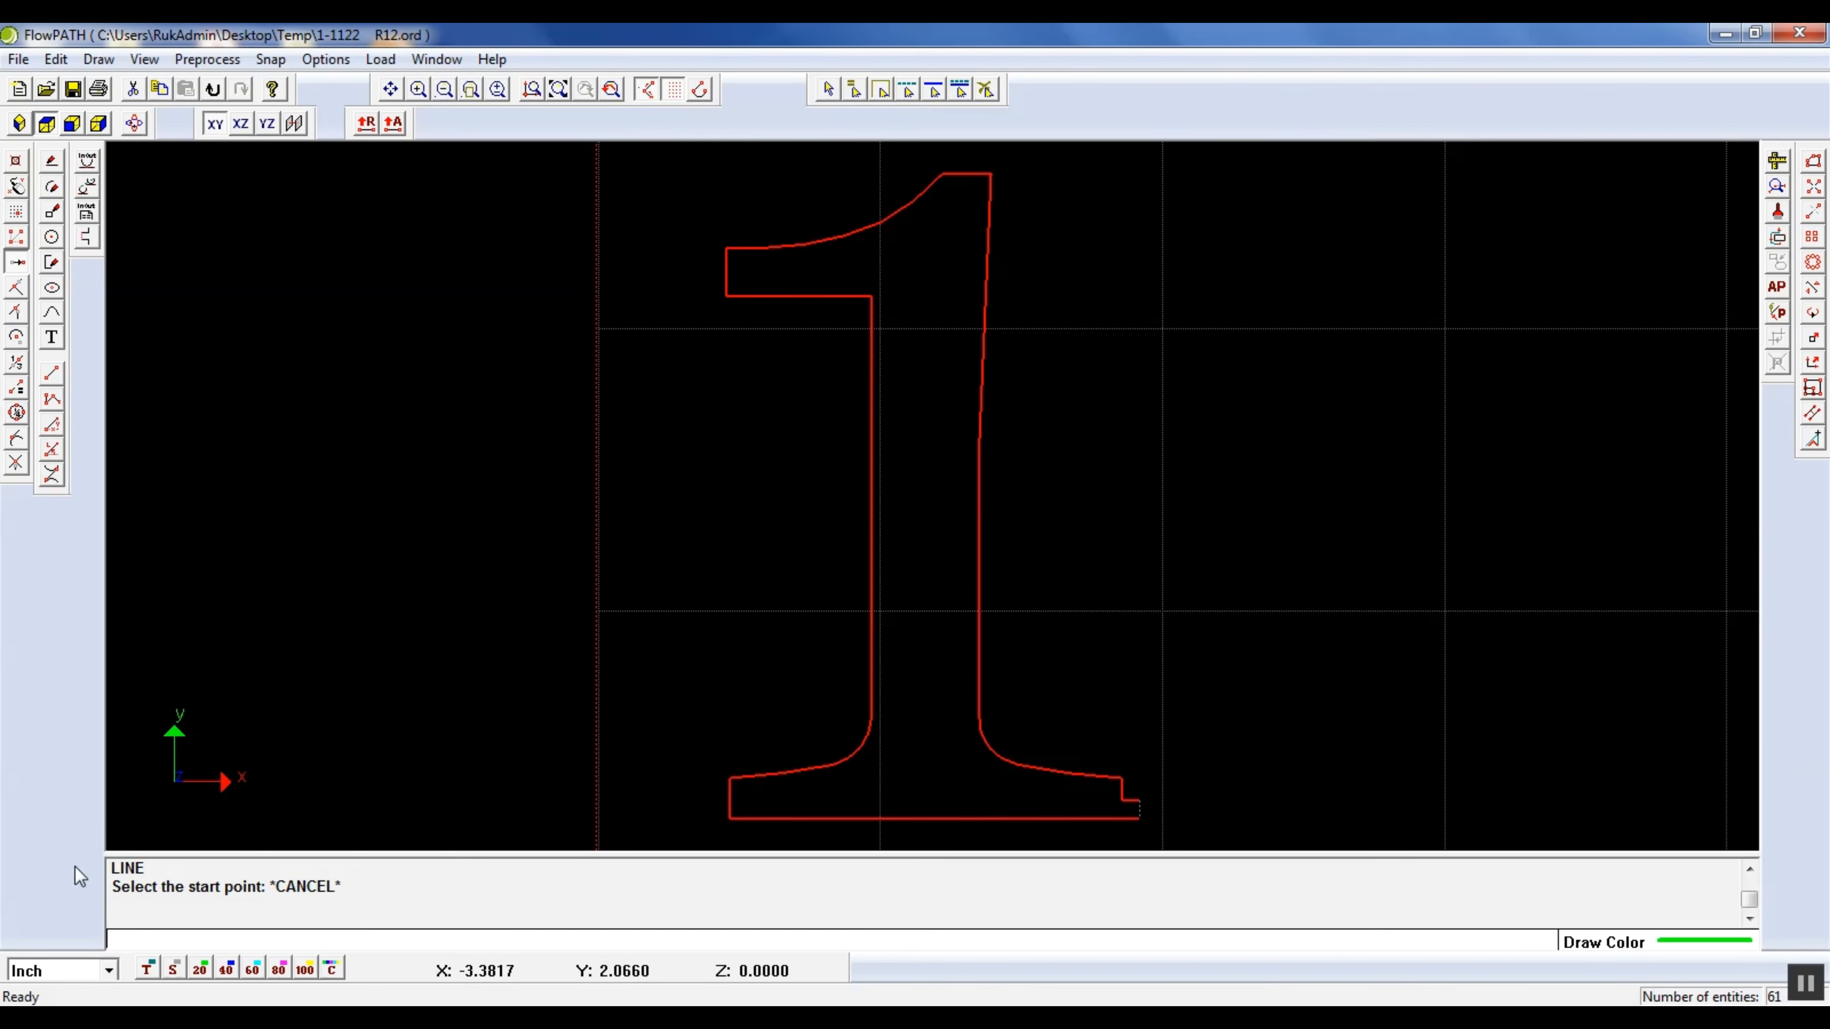
{"action": "left_click", "coordinate": [226, 968]}
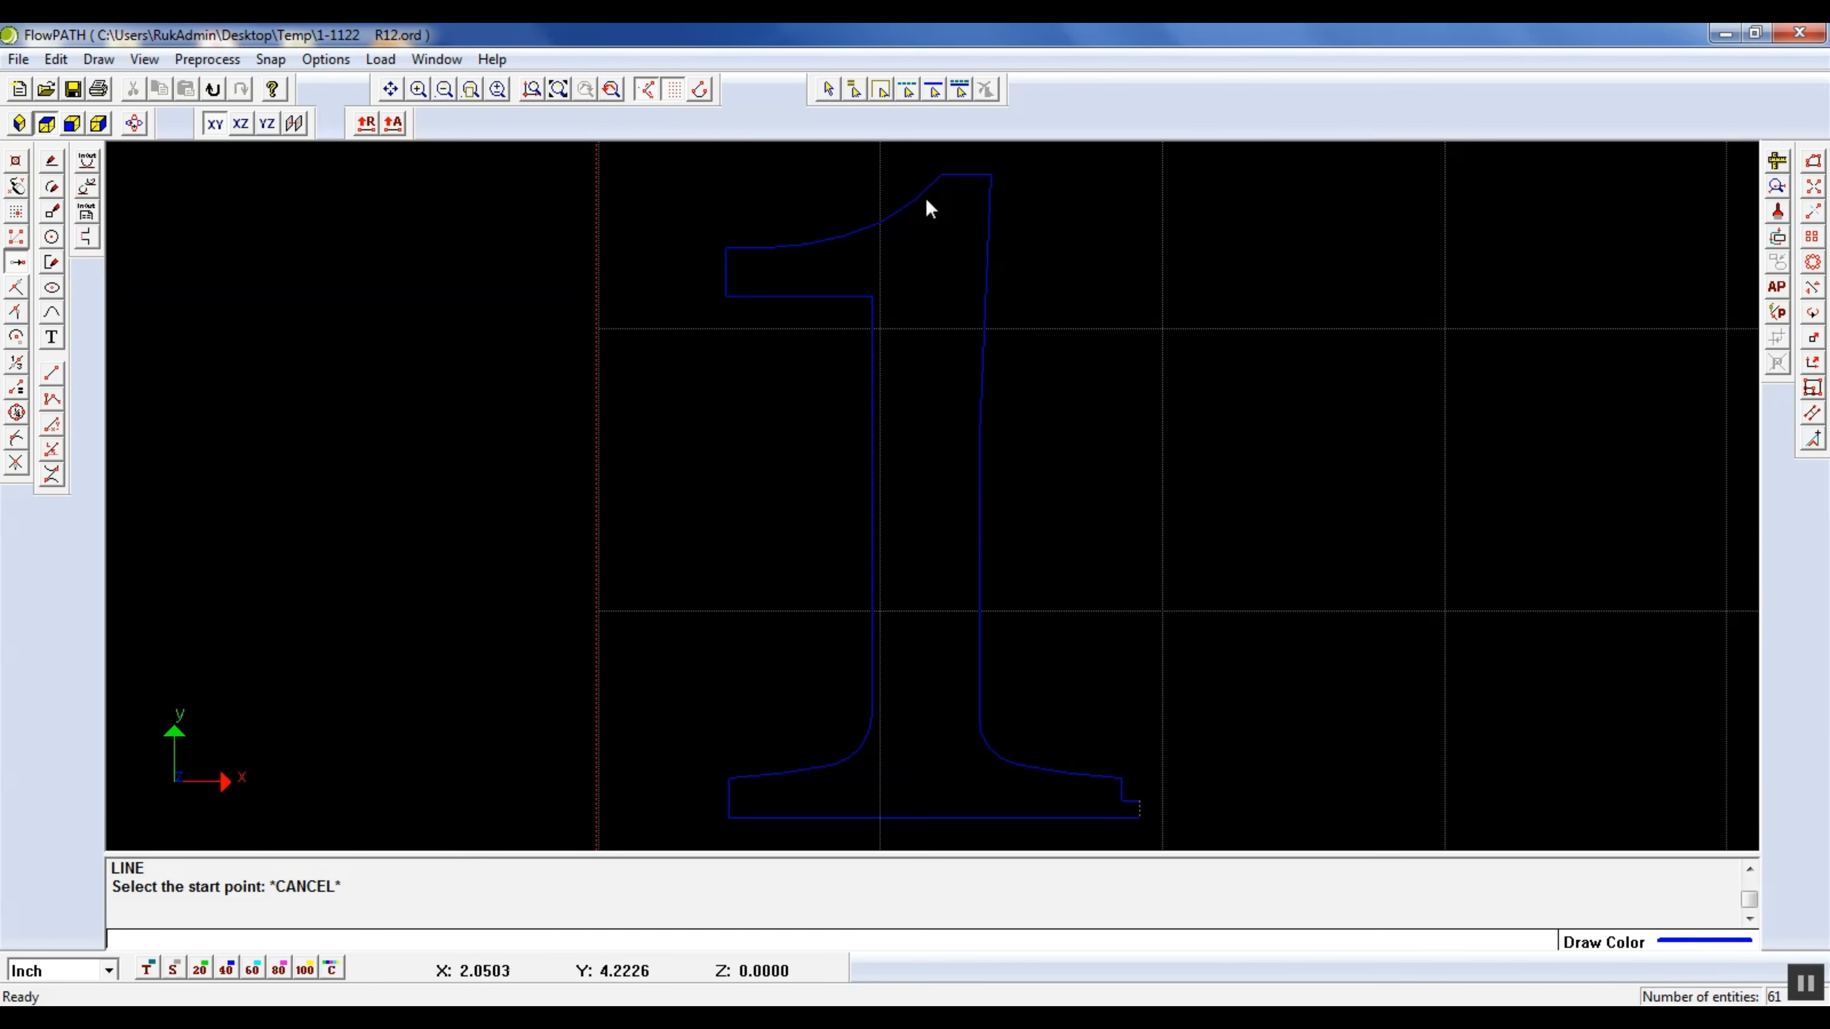
{"action": "scroll", "coordinate": [1153, 825], "scroll_direction": "up", "scroll_amount": 5}
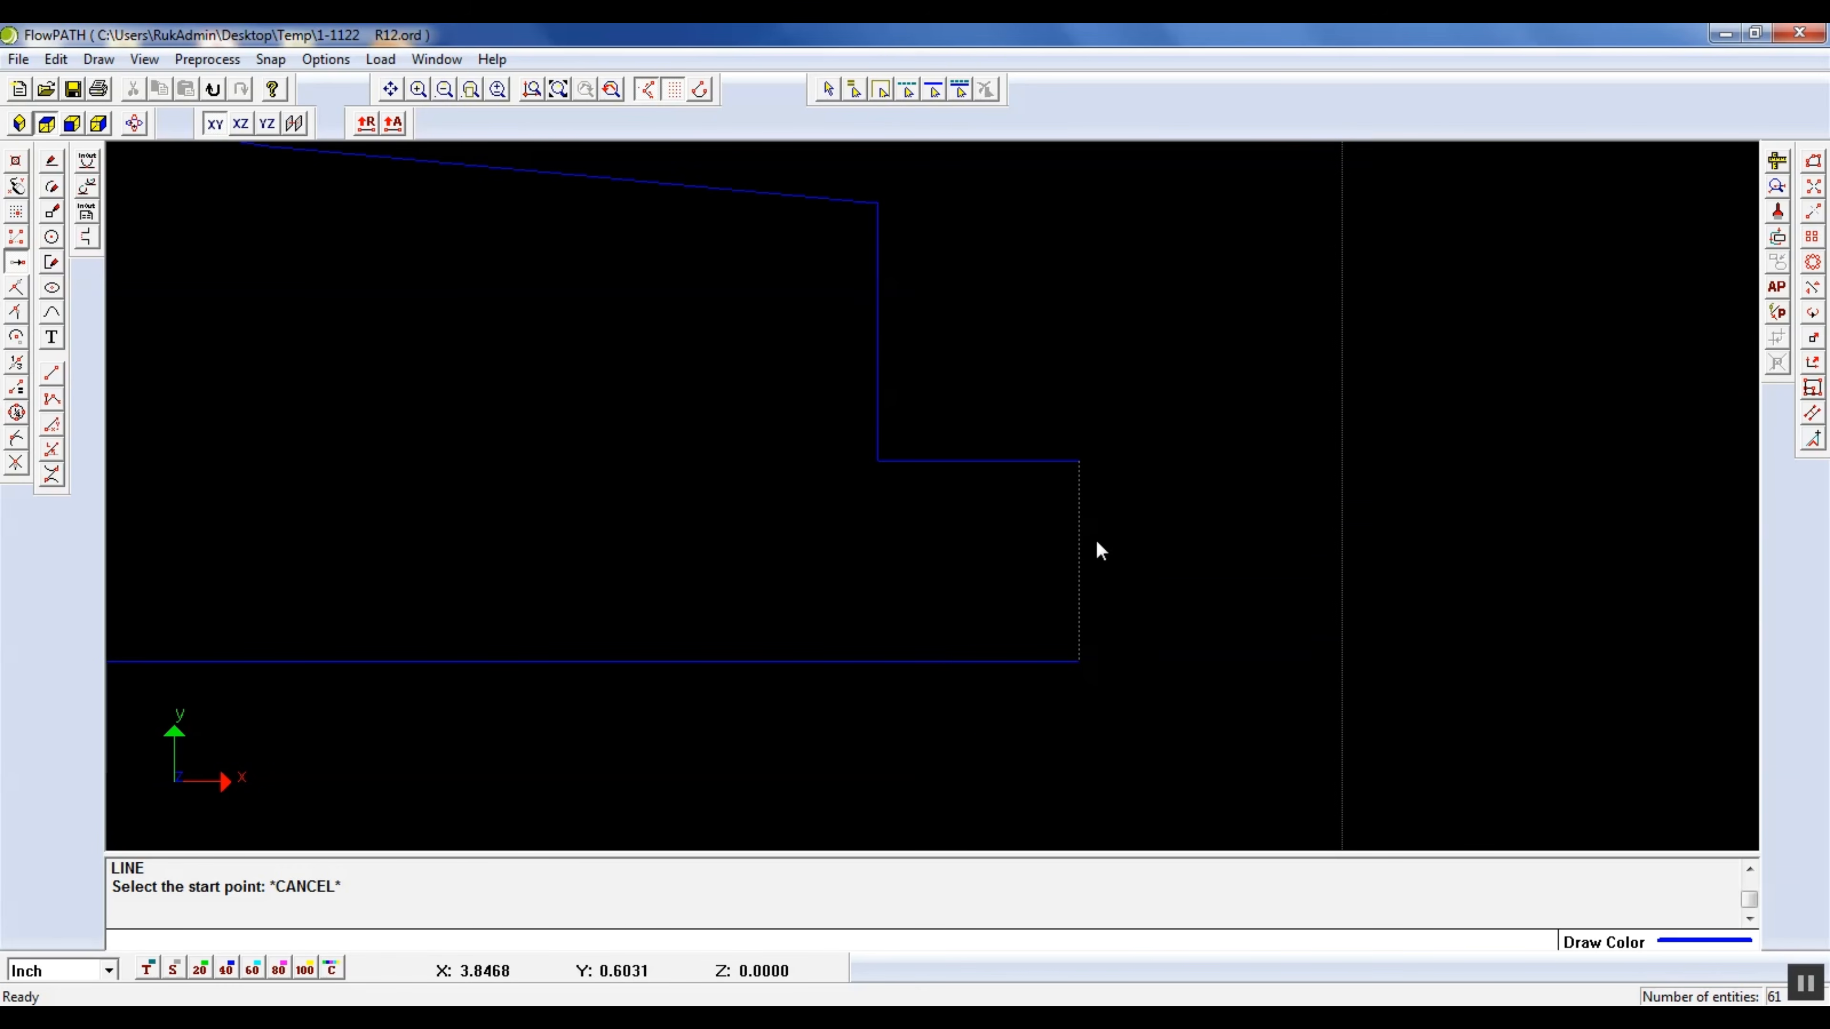
{"action": "scroll", "coordinate": [1059, 620], "scroll_direction": "down", "scroll_amount": 5}
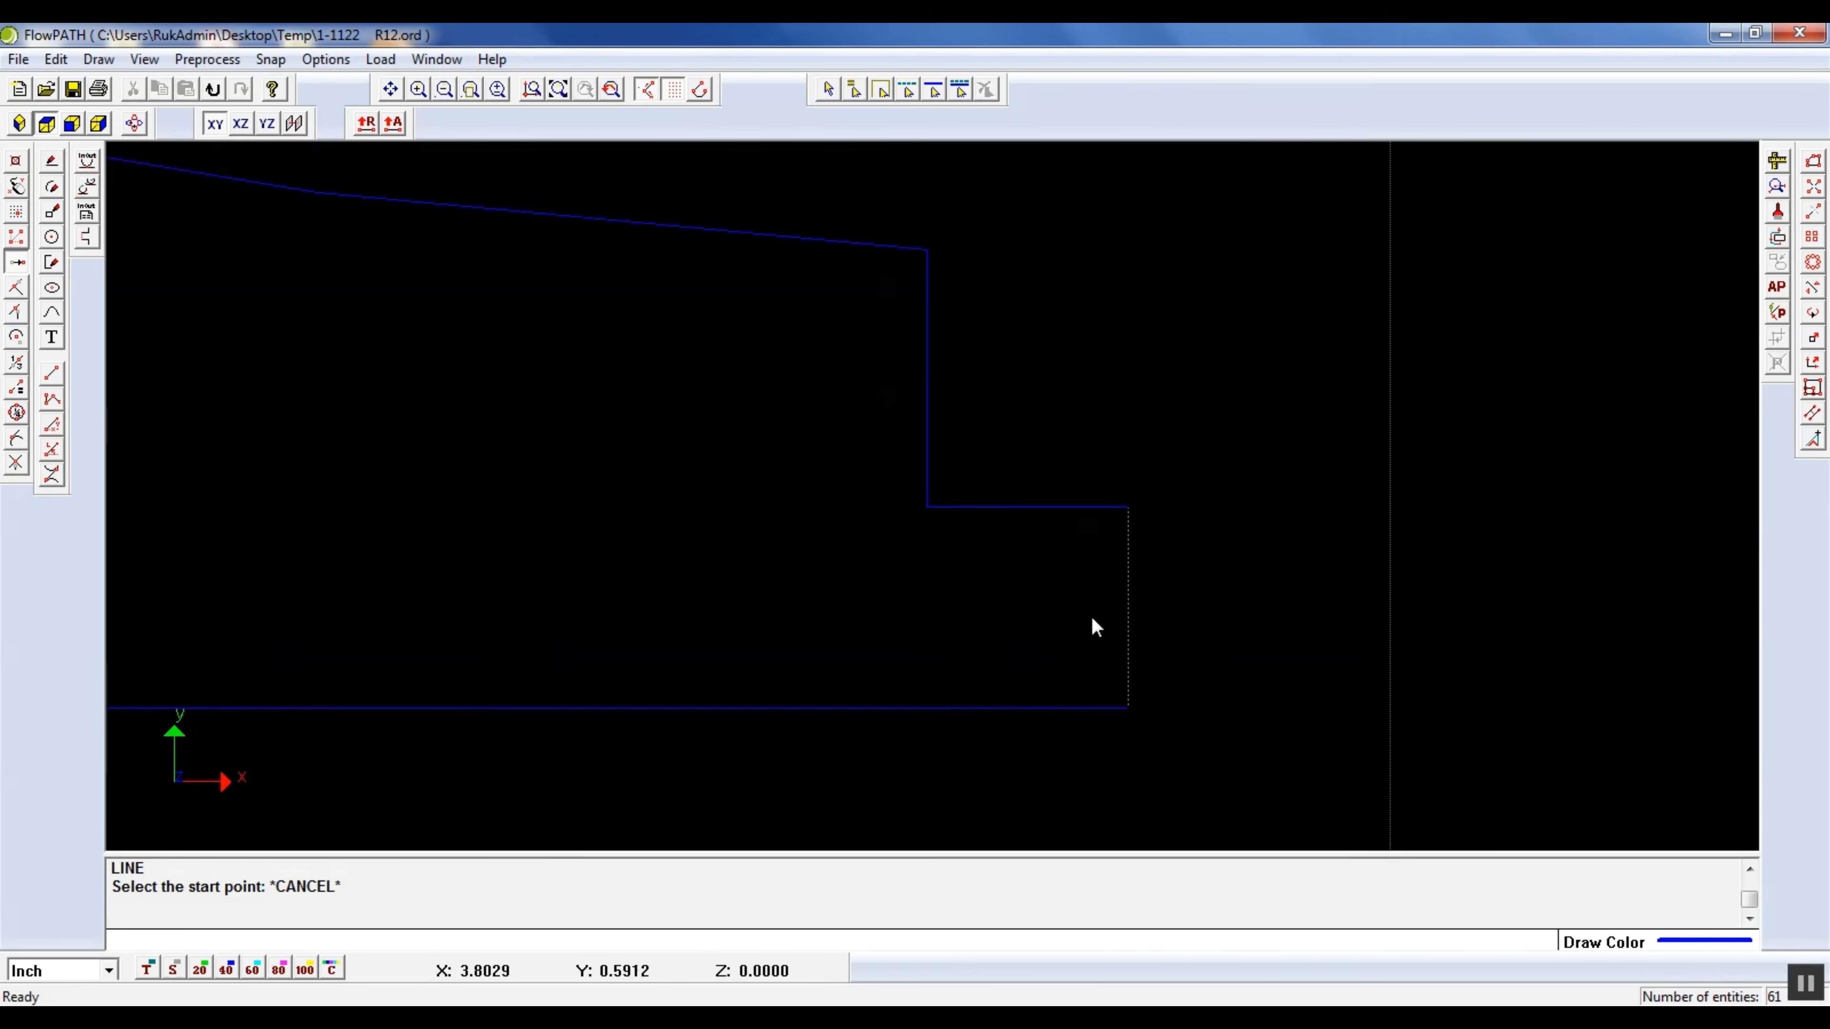
Generate the cutting path for all entities of the numeral with Autopath
{"action": "left_click", "coordinate": [558, 88]}
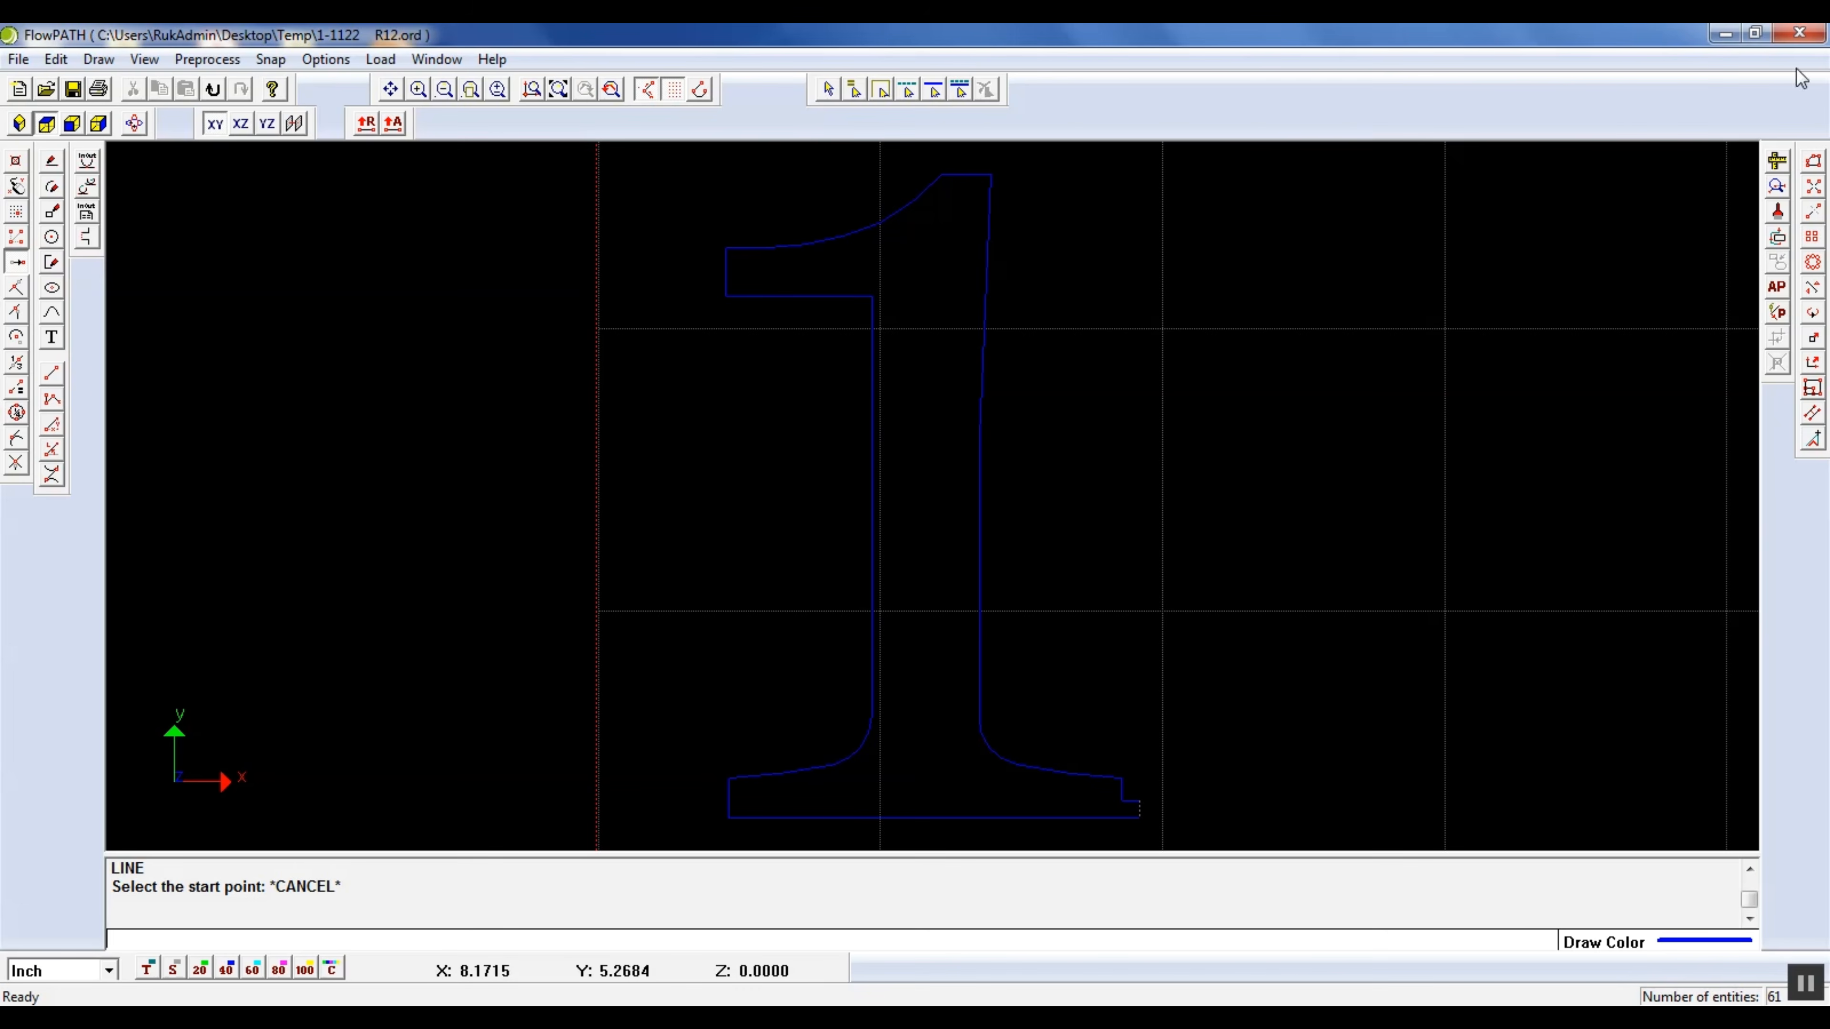
{"action": "left_click", "coordinate": [952, 94]}
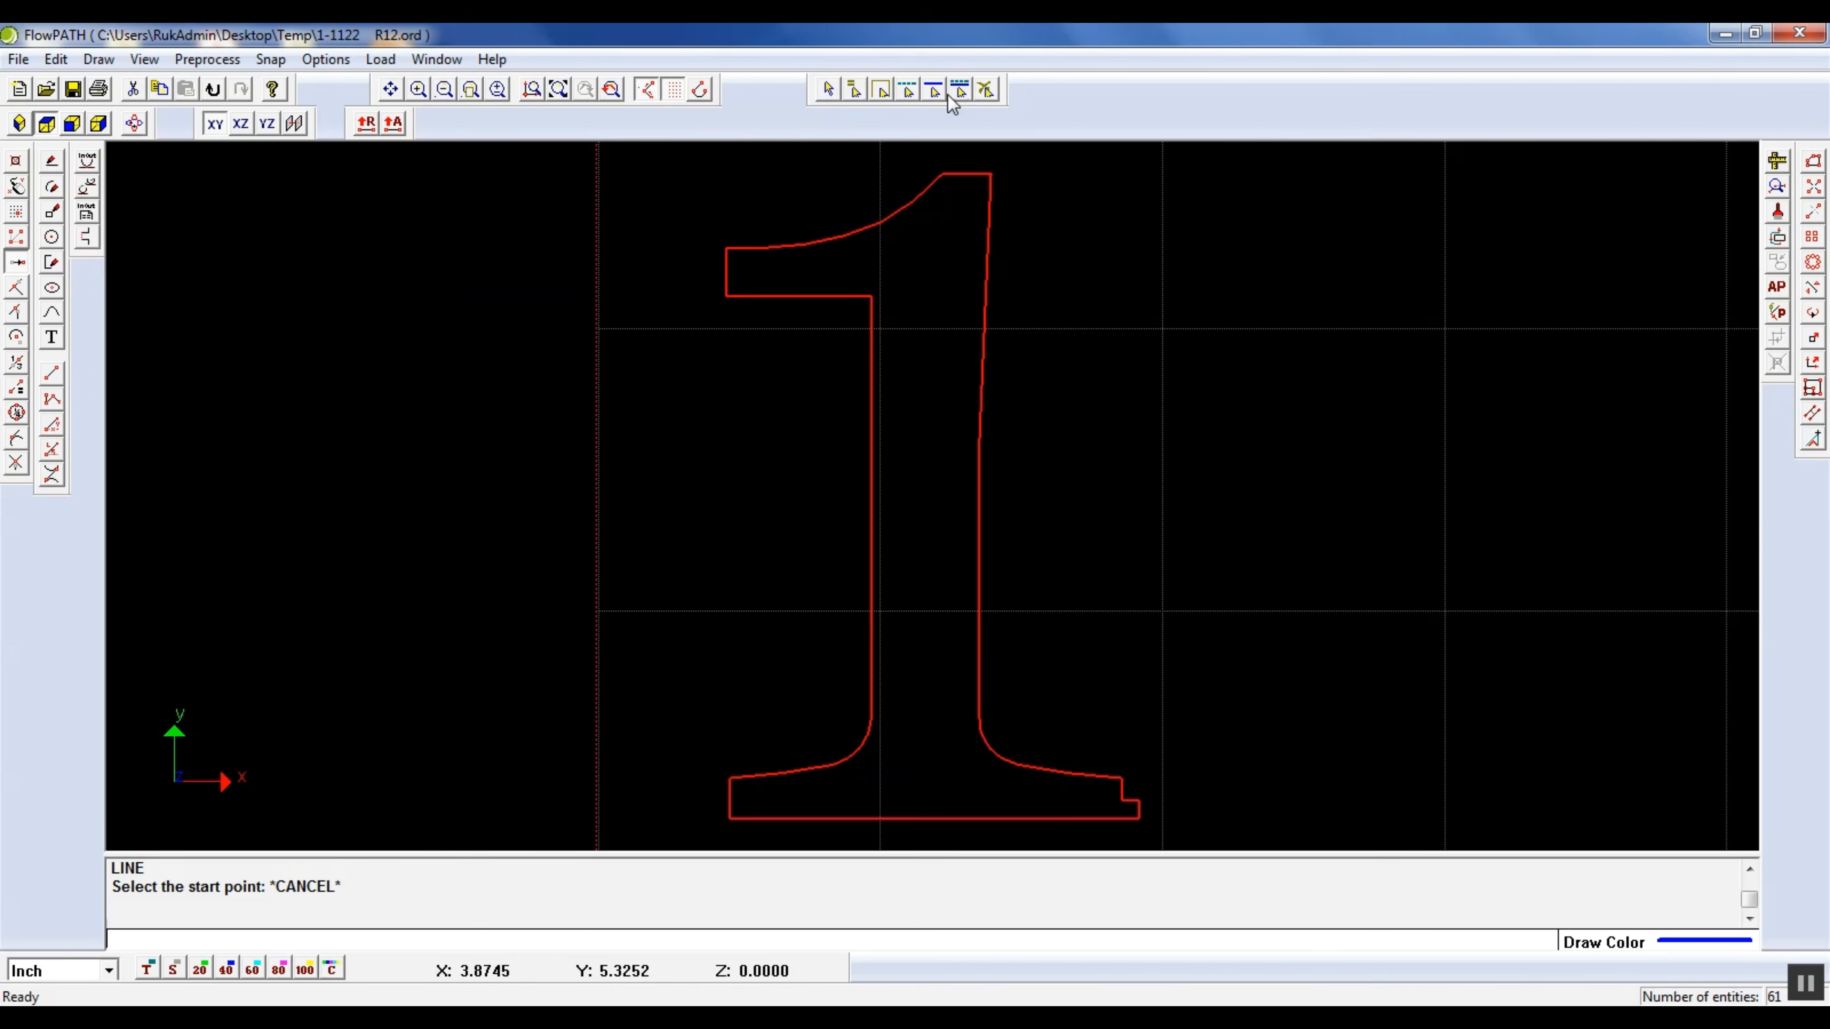
{"action": "left_click", "coordinate": [1777, 286]}
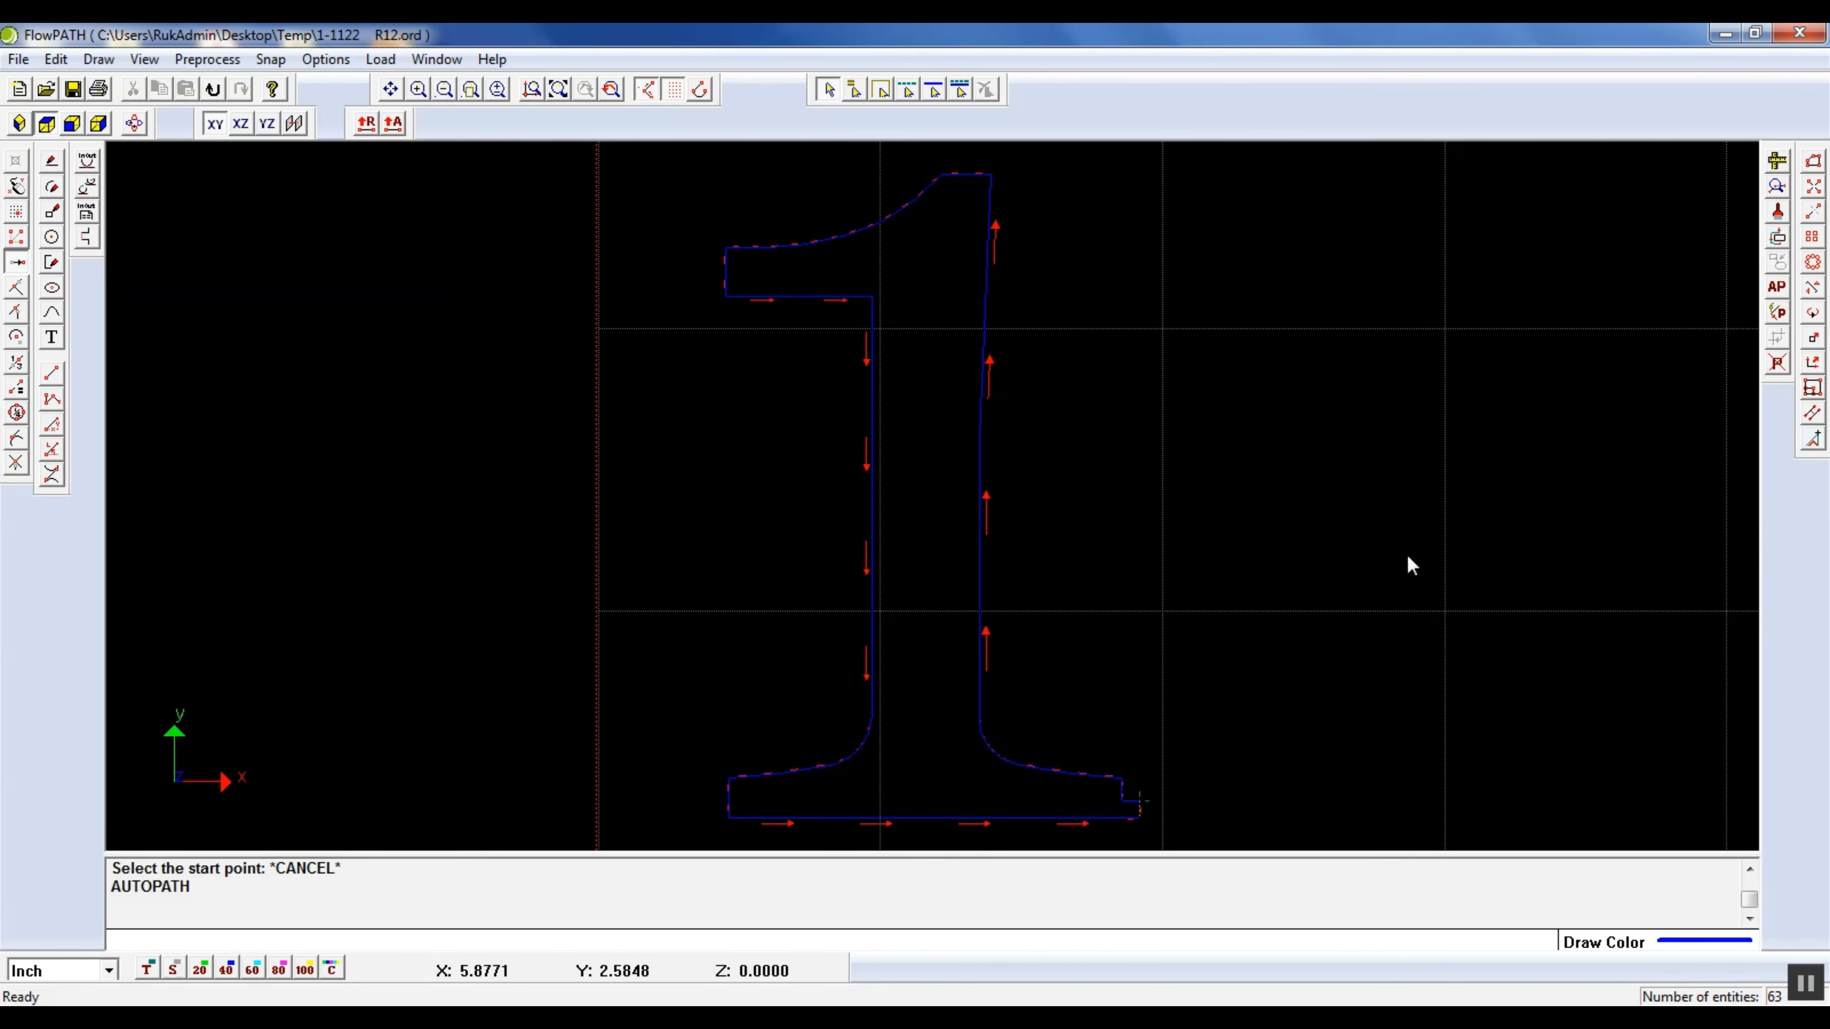
Examine the path's direction arrows and the lead lines at the right foot, including in a rotated 3D view
{"action": "scroll", "coordinate": [1142, 835], "scroll_direction": "up", "scroll_amount": 3}
{"action": "scroll", "coordinate": [1044, 382], "scroll_direction": "down", "scroll_amount": 2}
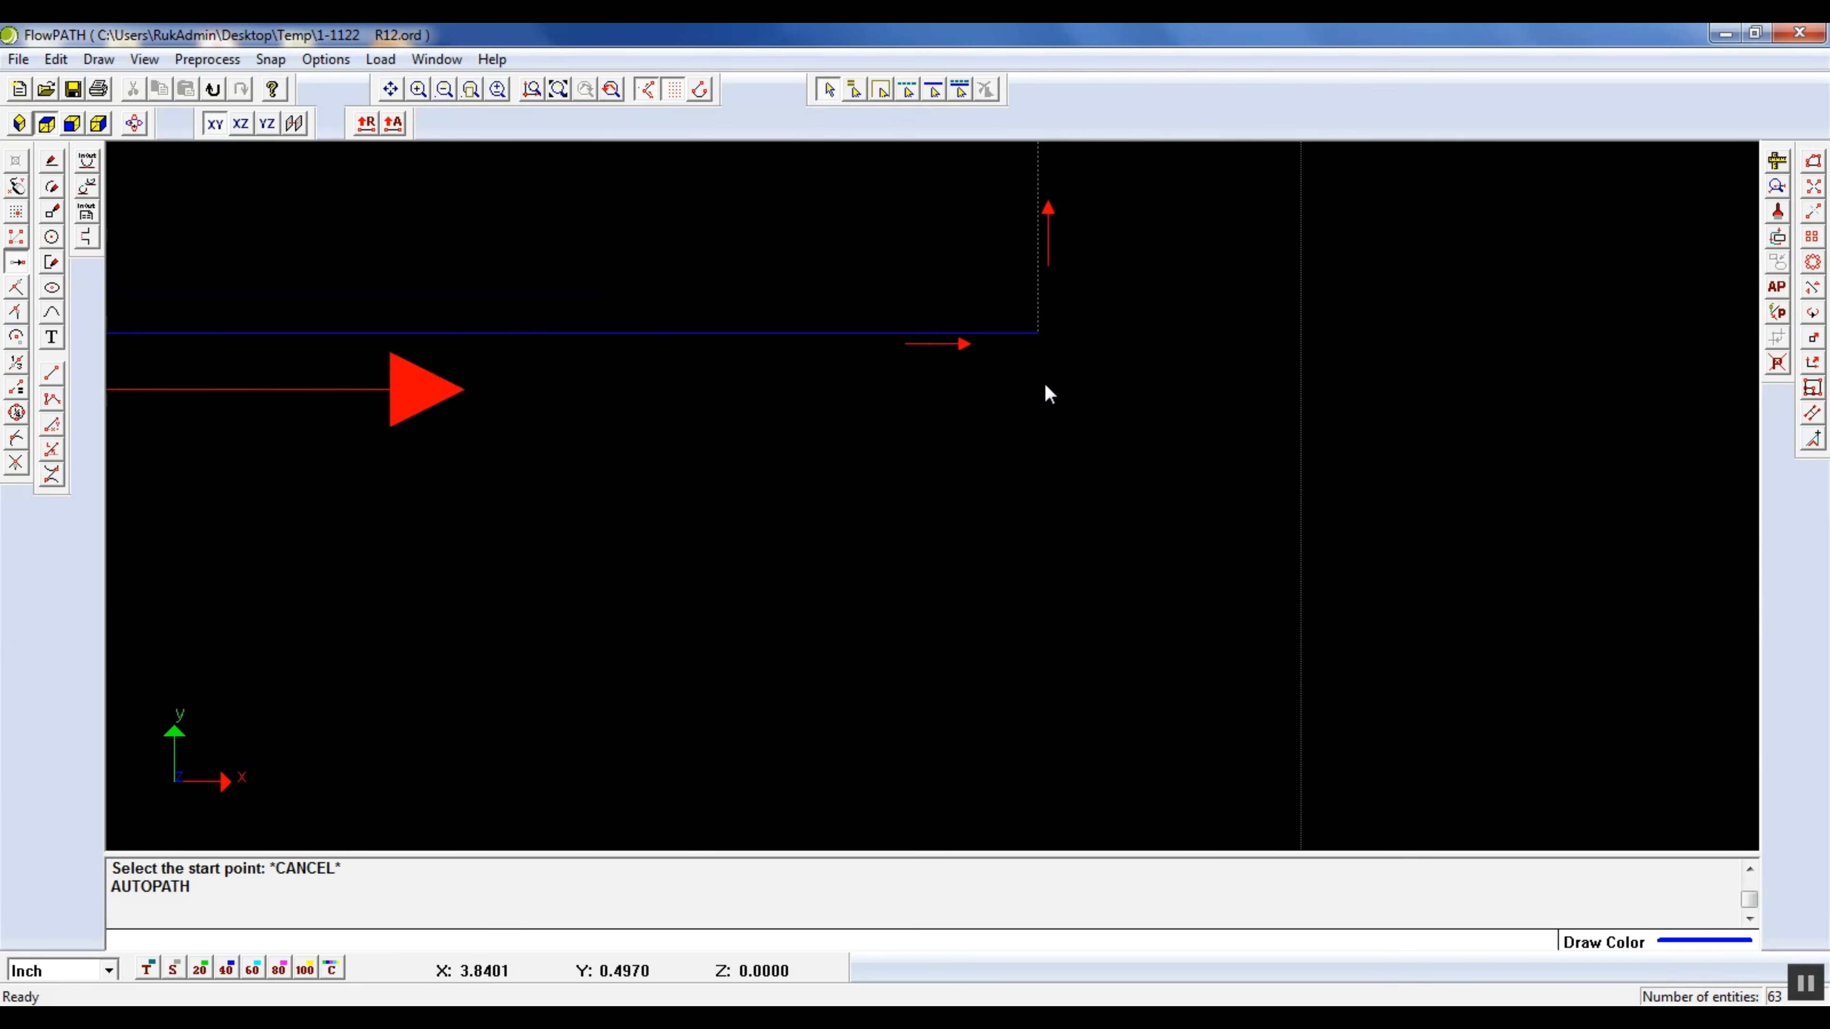
{"action": "scroll", "coordinate": [1066, 310], "scroll_direction": "up", "scroll_amount": 2}
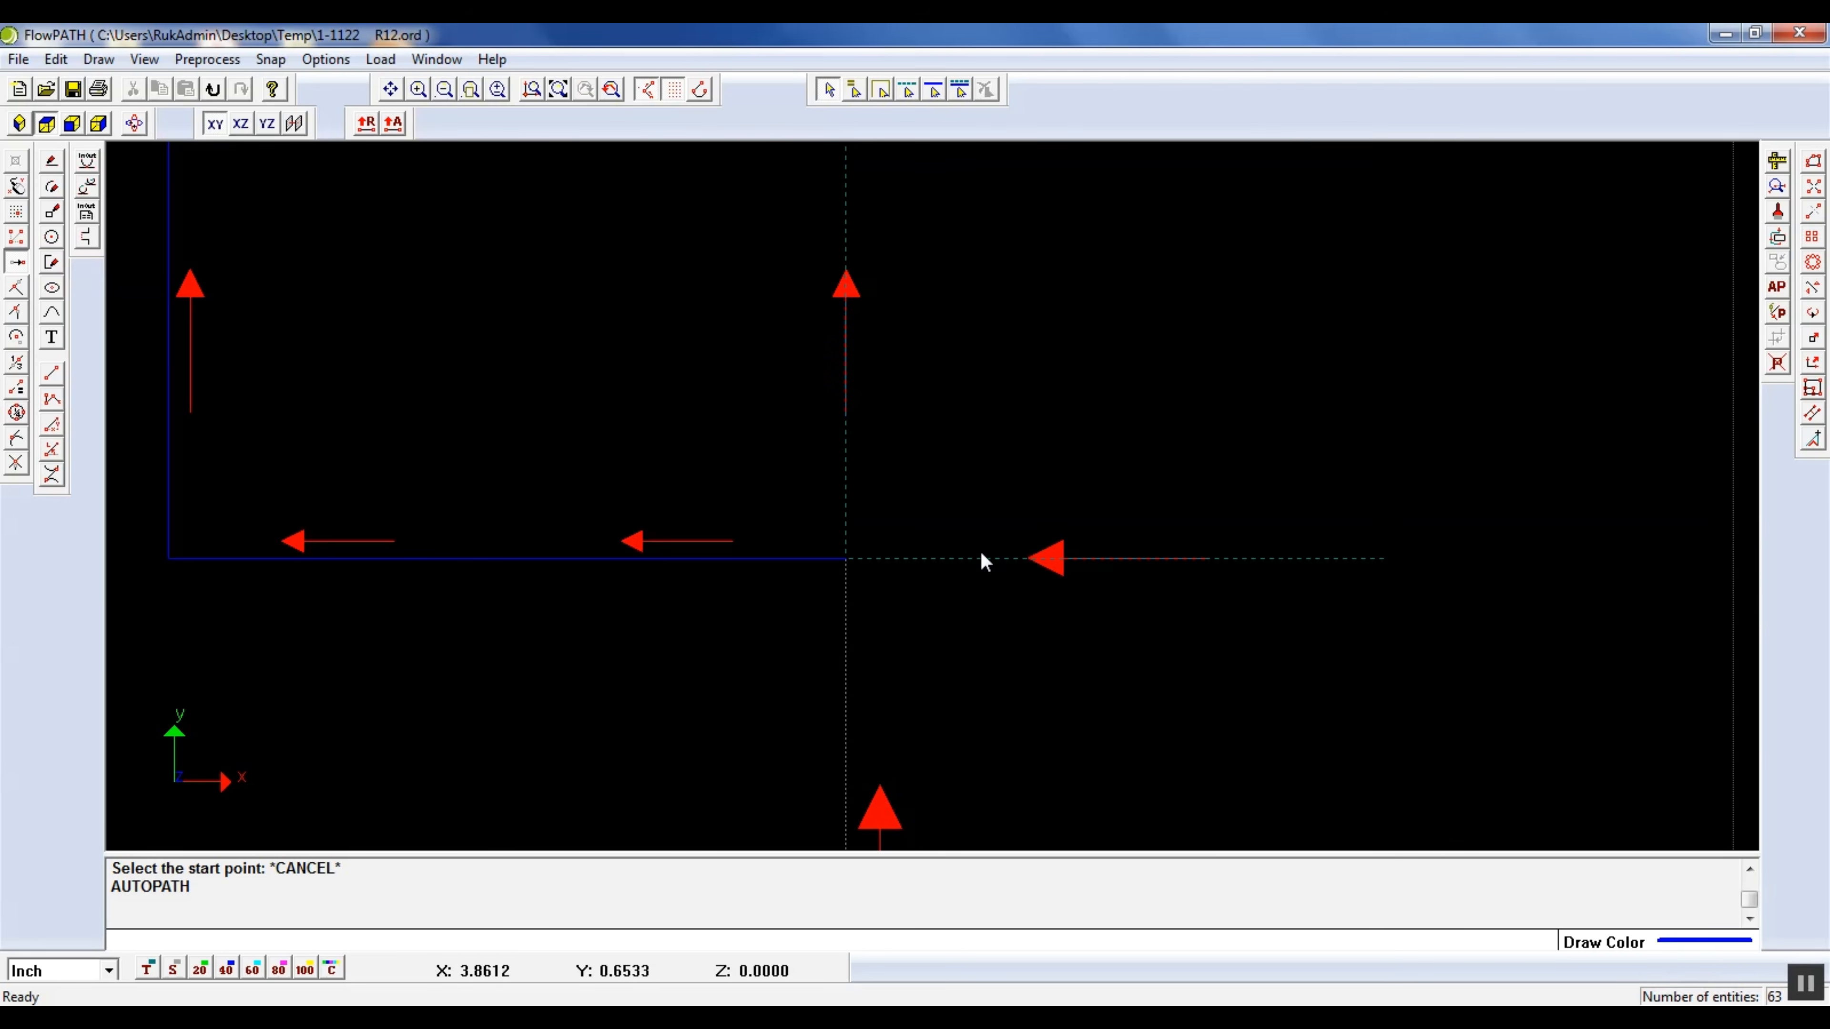
{"action": "scroll", "coordinate": [980, 560], "scroll_direction": "up", "scroll_amount": 1}
{"action": "scroll", "coordinate": [919, 561], "scroll_direction": "down", "scroll_amount": 2}
{"action": "scroll", "coordinate": [1270, 462], "scroll_direction": "down", "scroll_amount": 3}
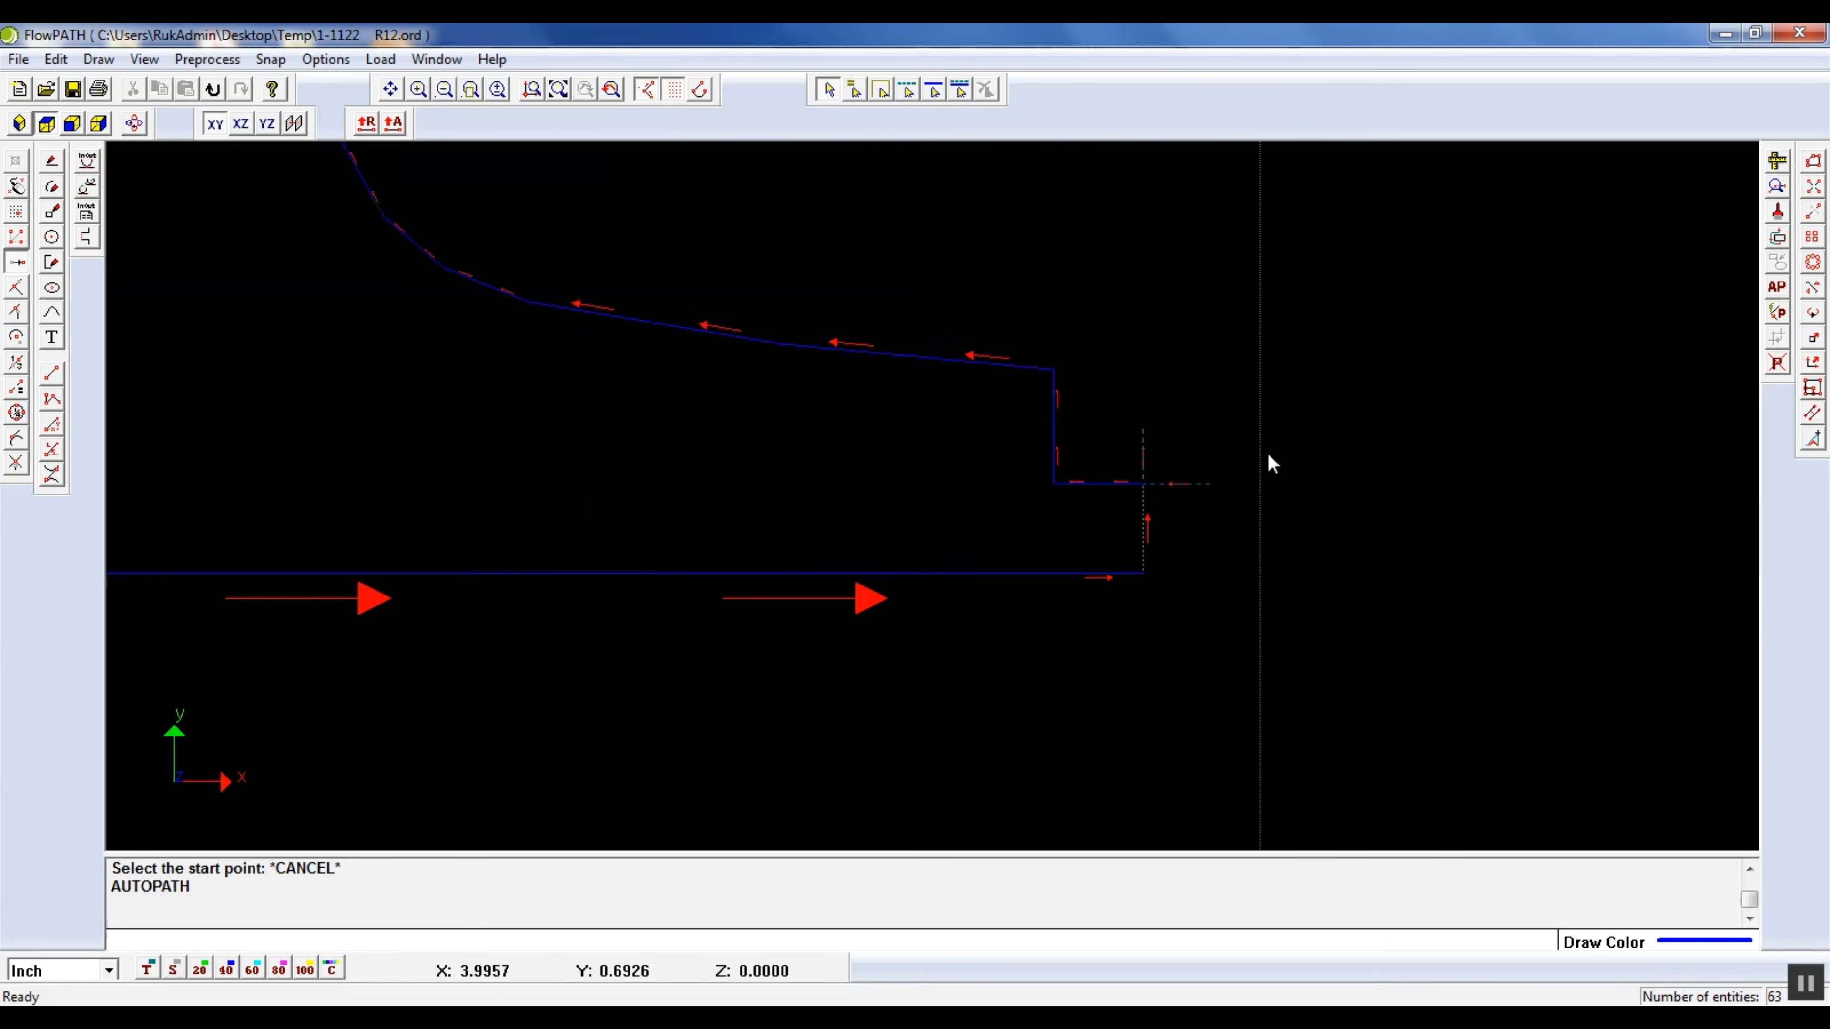
{"action": "scroll", "coordinate": [1152, 548], "scroll_direction": "down", "scroll_amount": 3}
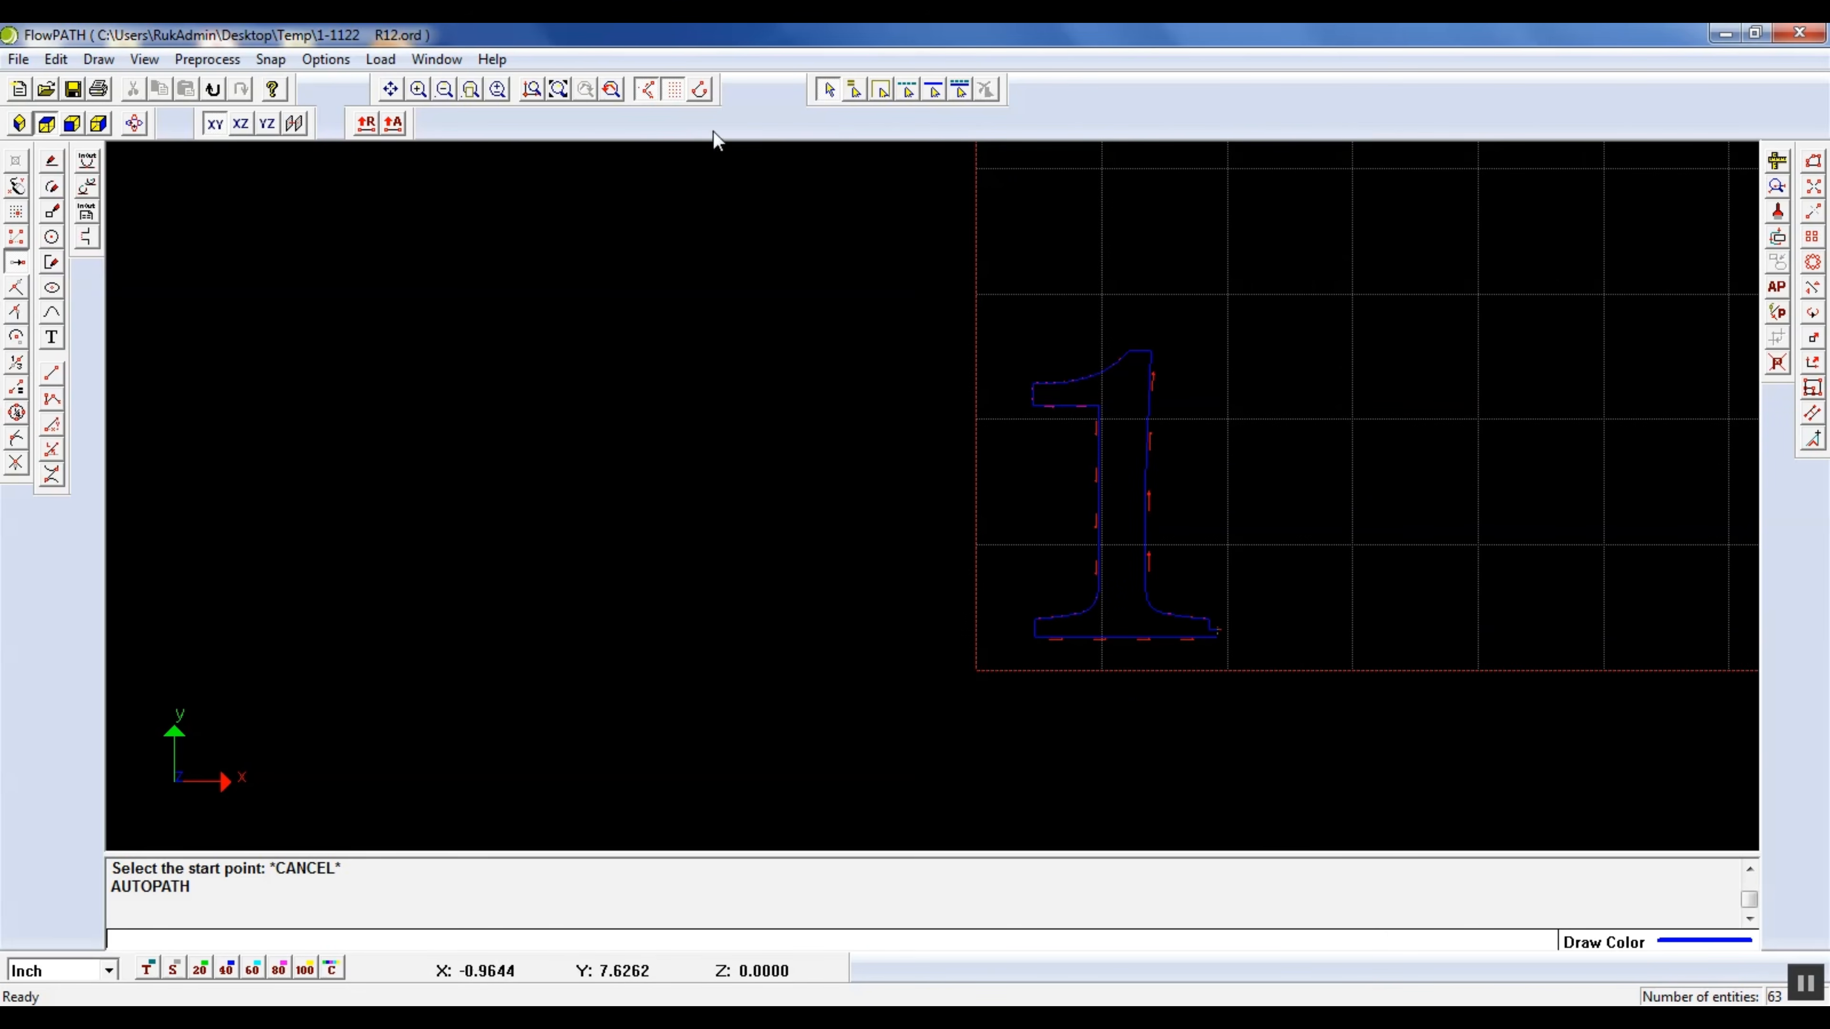
{"action": "left_click", "coordinate": [556, 90]}
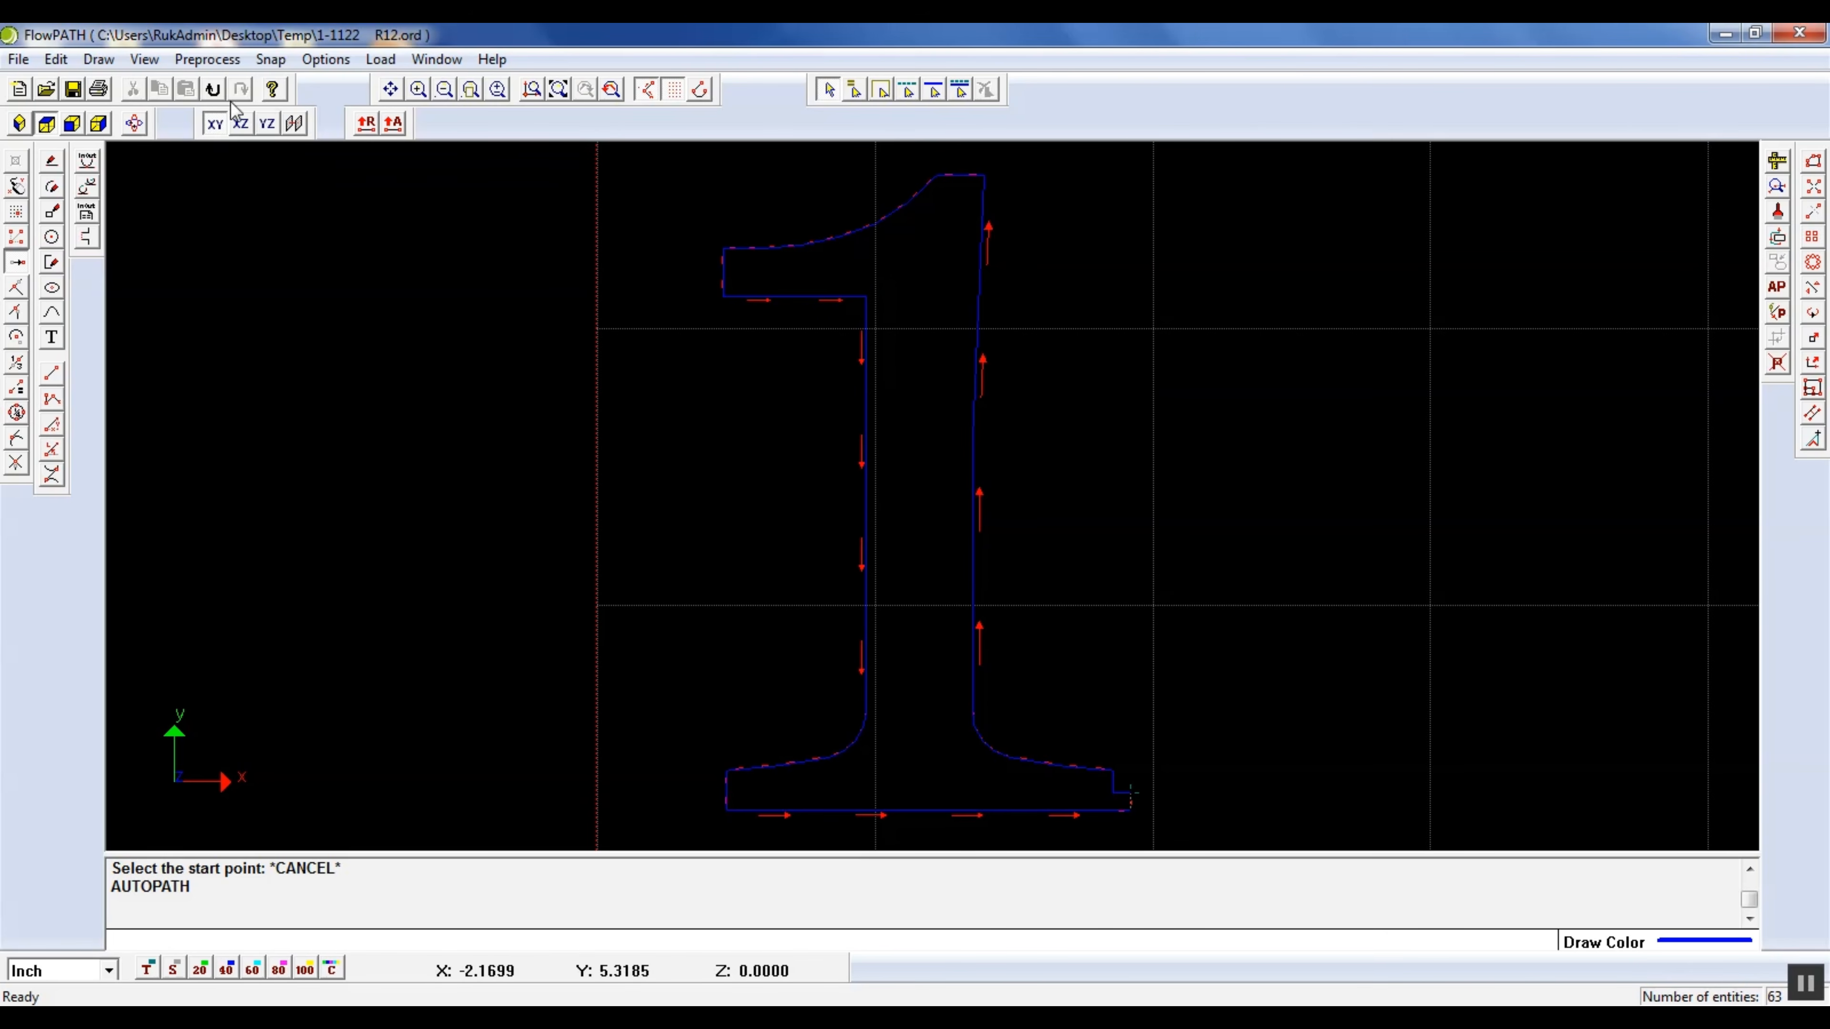
{"action": "left_click", "coordinate": [134, 123]}
{"action": "mouse_move", "coordinate": [850, 548]}
{"action": "left_mouse_down"}
{"action": "mouse_move", "coordinate": [849, 593]}
{"action": "mouse_move", "coordinate": [915, 470]}
{"action": "mouse_move", "coordinate": [770, 592]}
{"action": "left_mouse_up"}
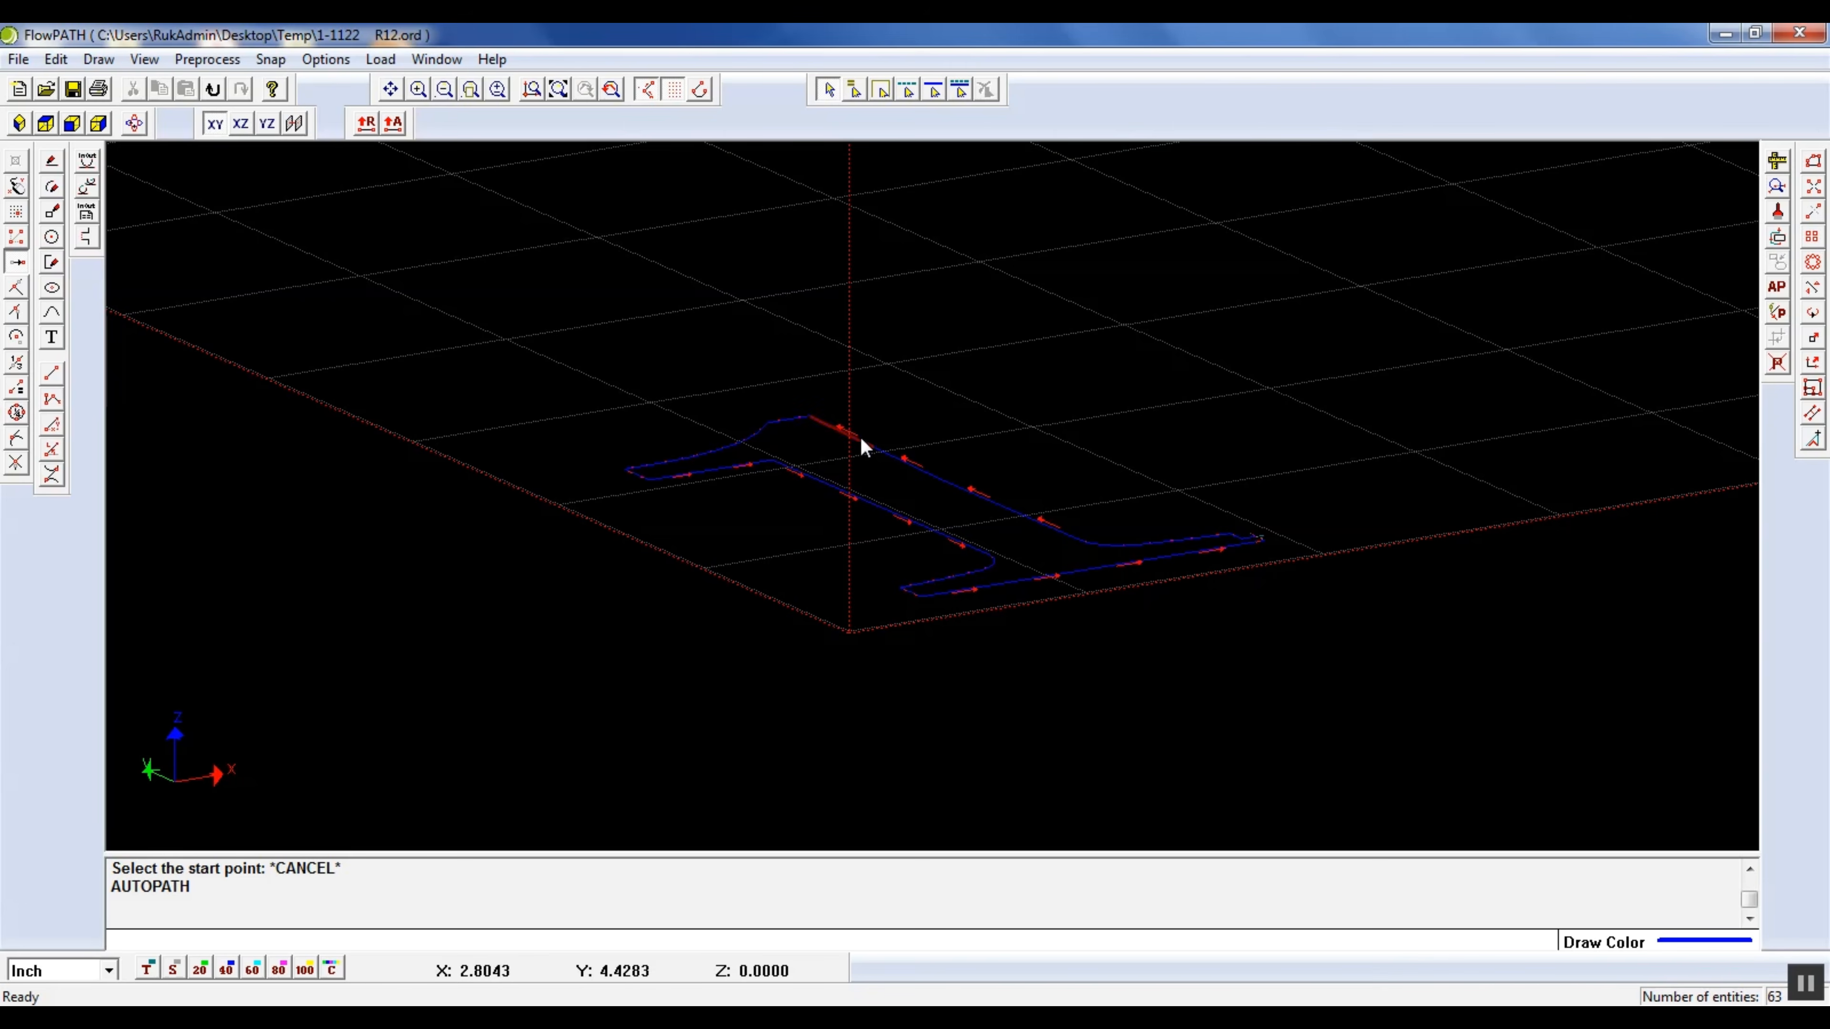
{"action": "left_click", "coordinate": [45, 125]}
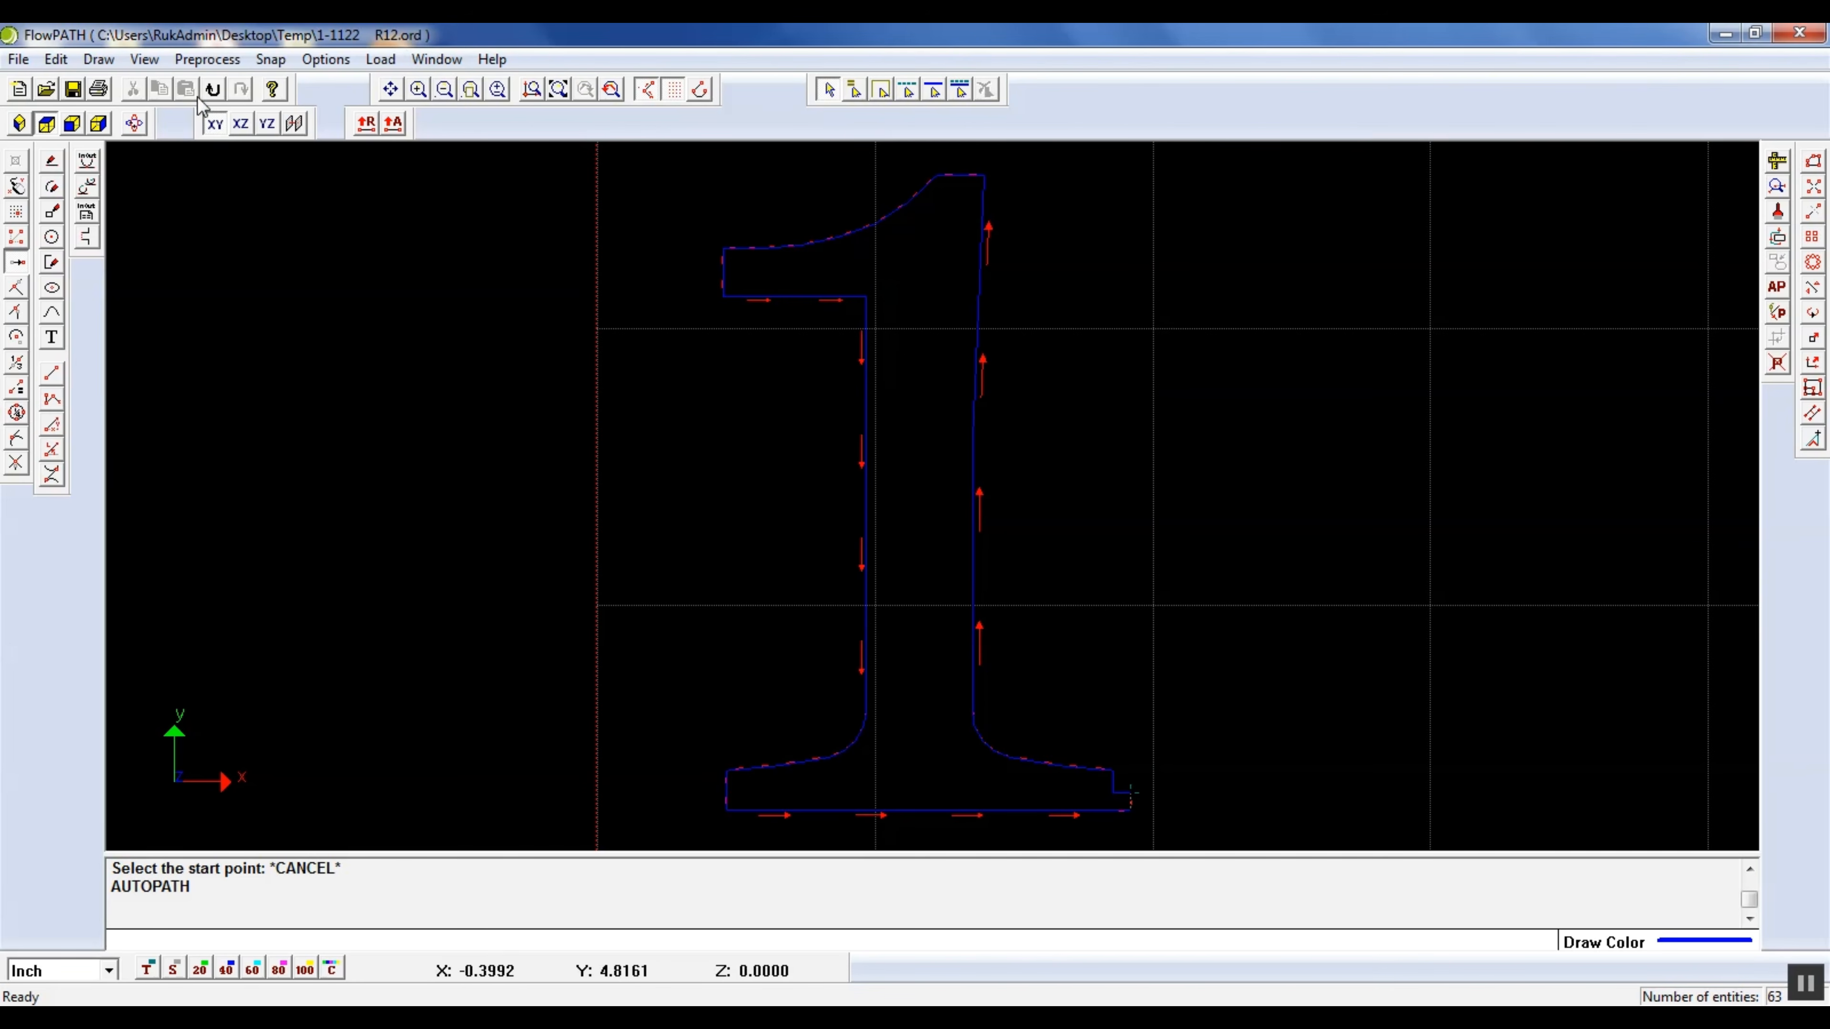
Export the path to the Temp folder as the ORD file "1-1122 R12- Fixed.ord"
{"action": "left_click", "coordinate": [18, 60]}
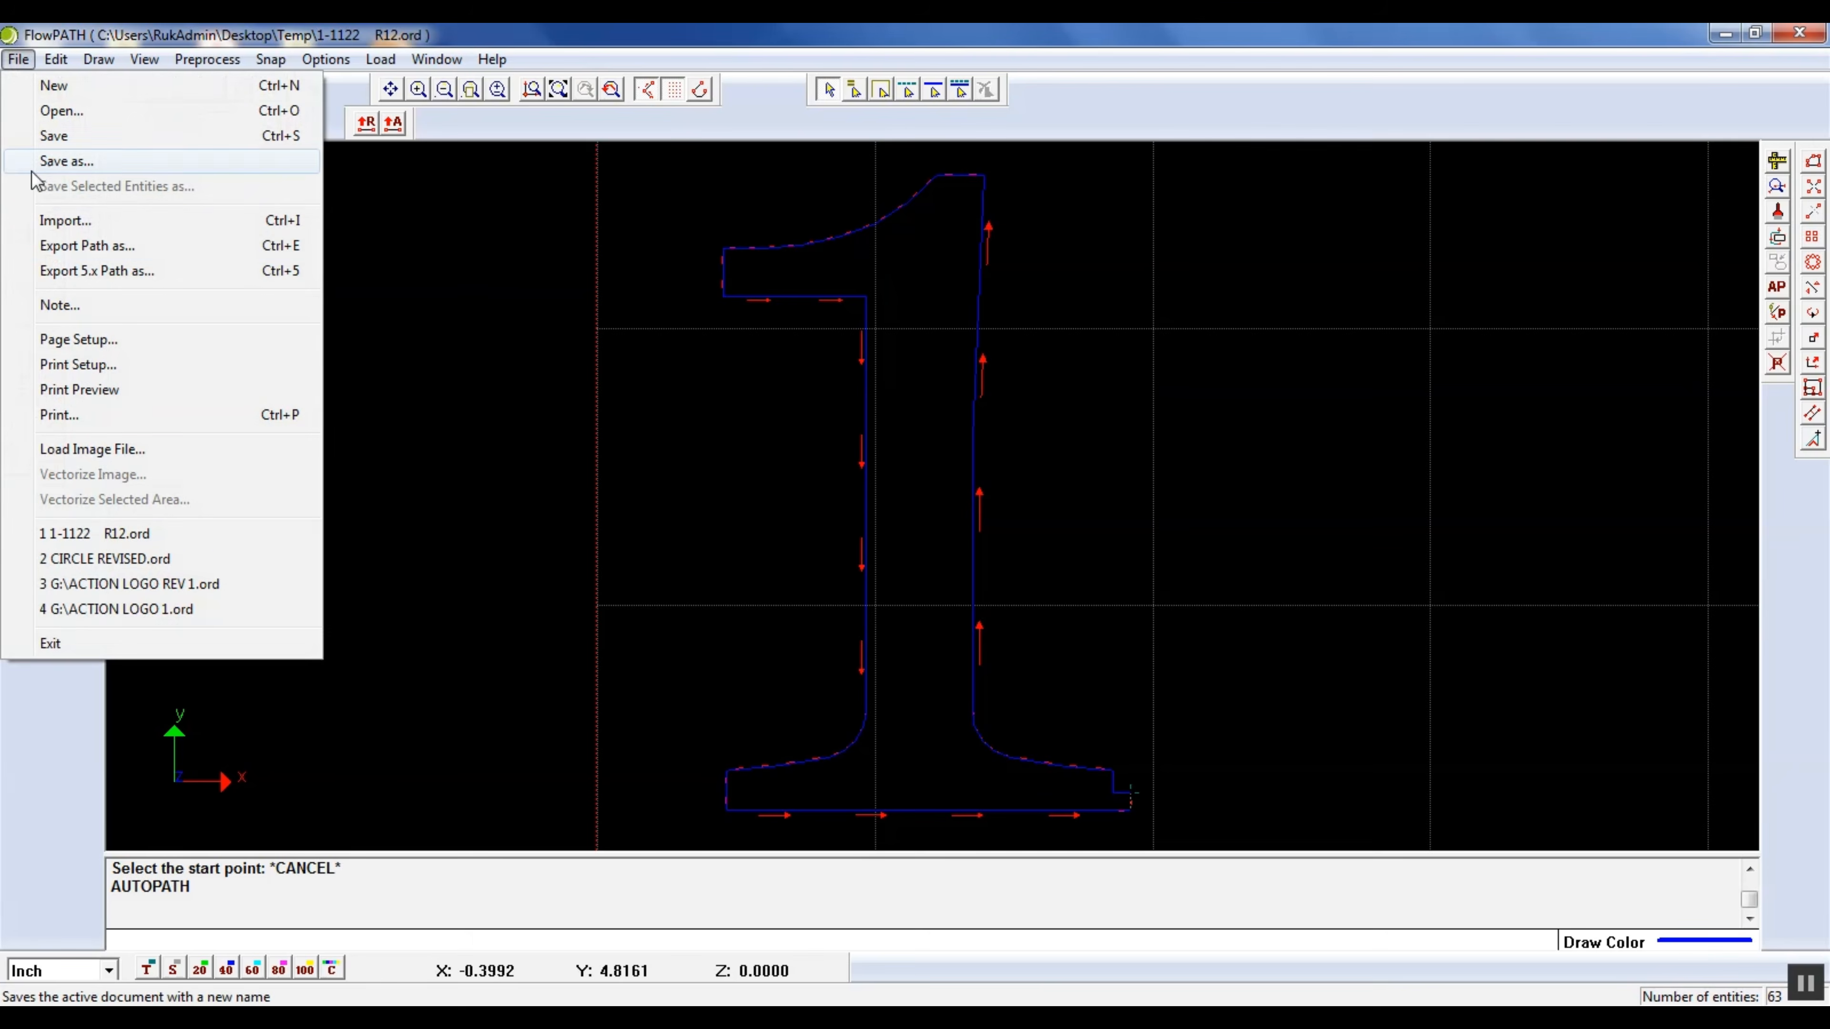
{"action": "left_click", "coordinate": [72, 245]}
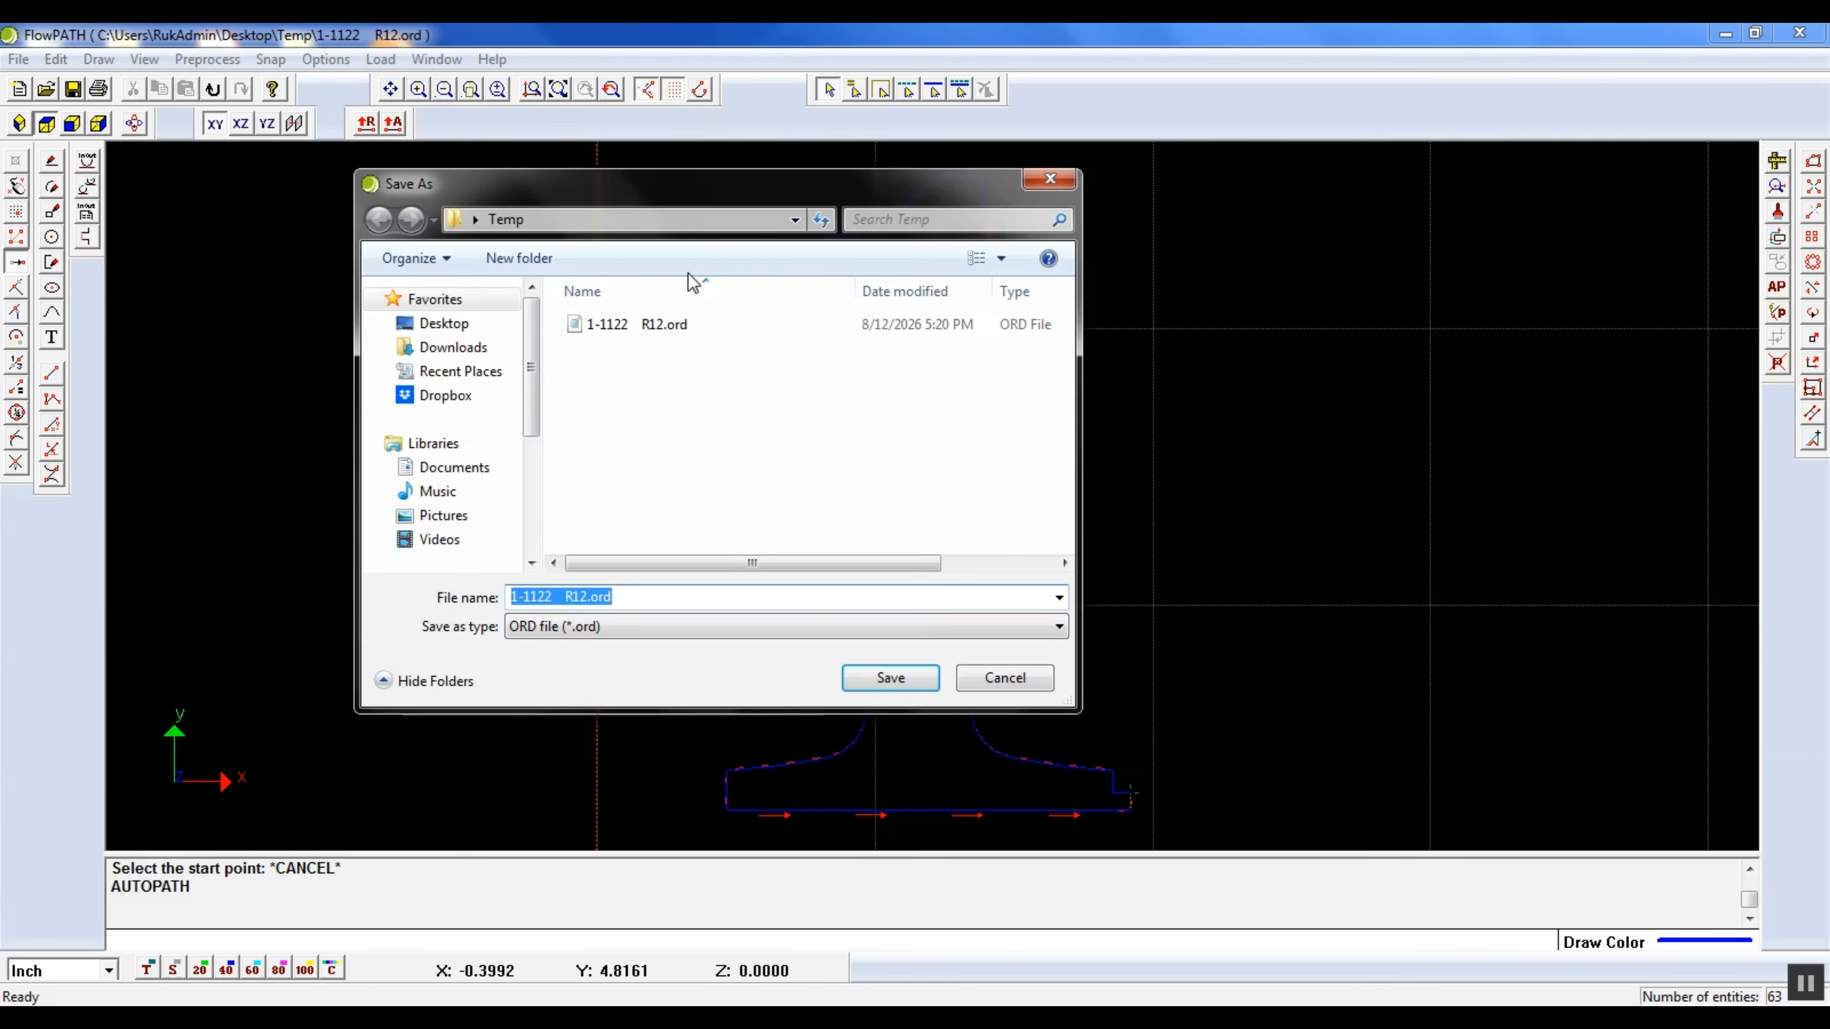
{"action": "left_click", "coordinate": [586, 598]}
{"action": "type", "text": "- Fixed"}
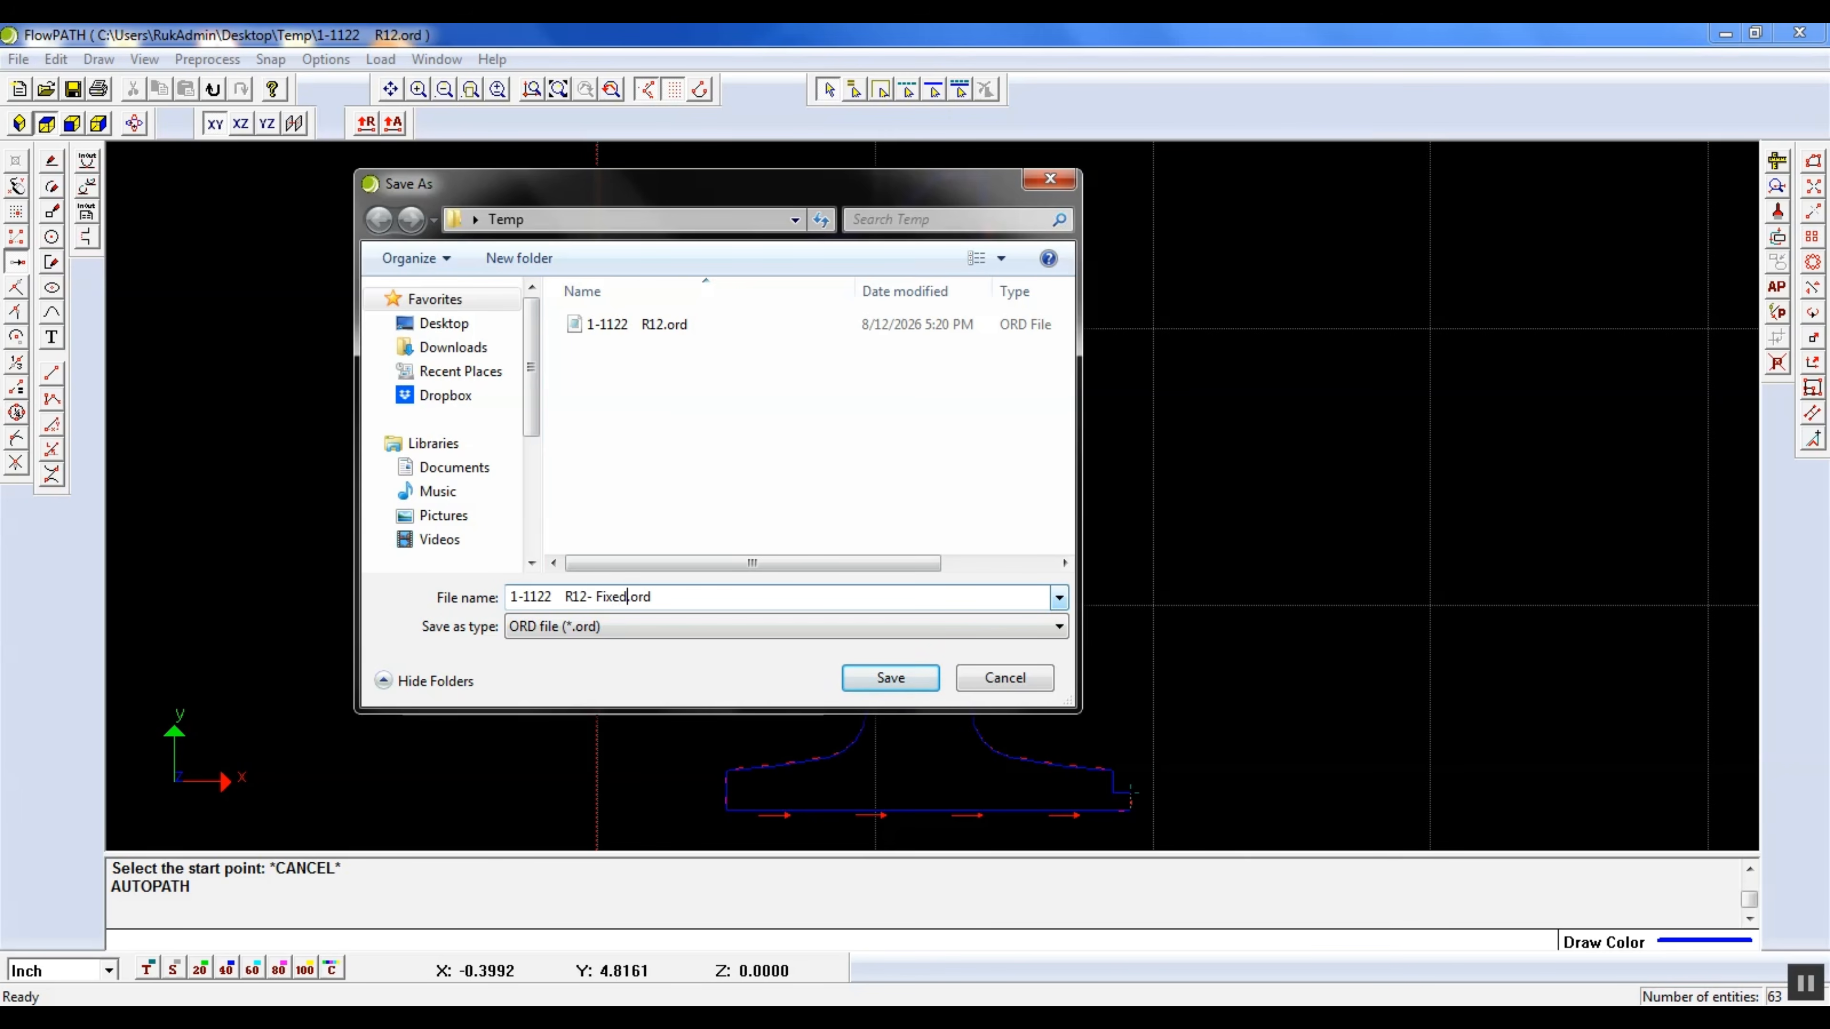
{"action": "left_click", "coordinate": [890, 678]}
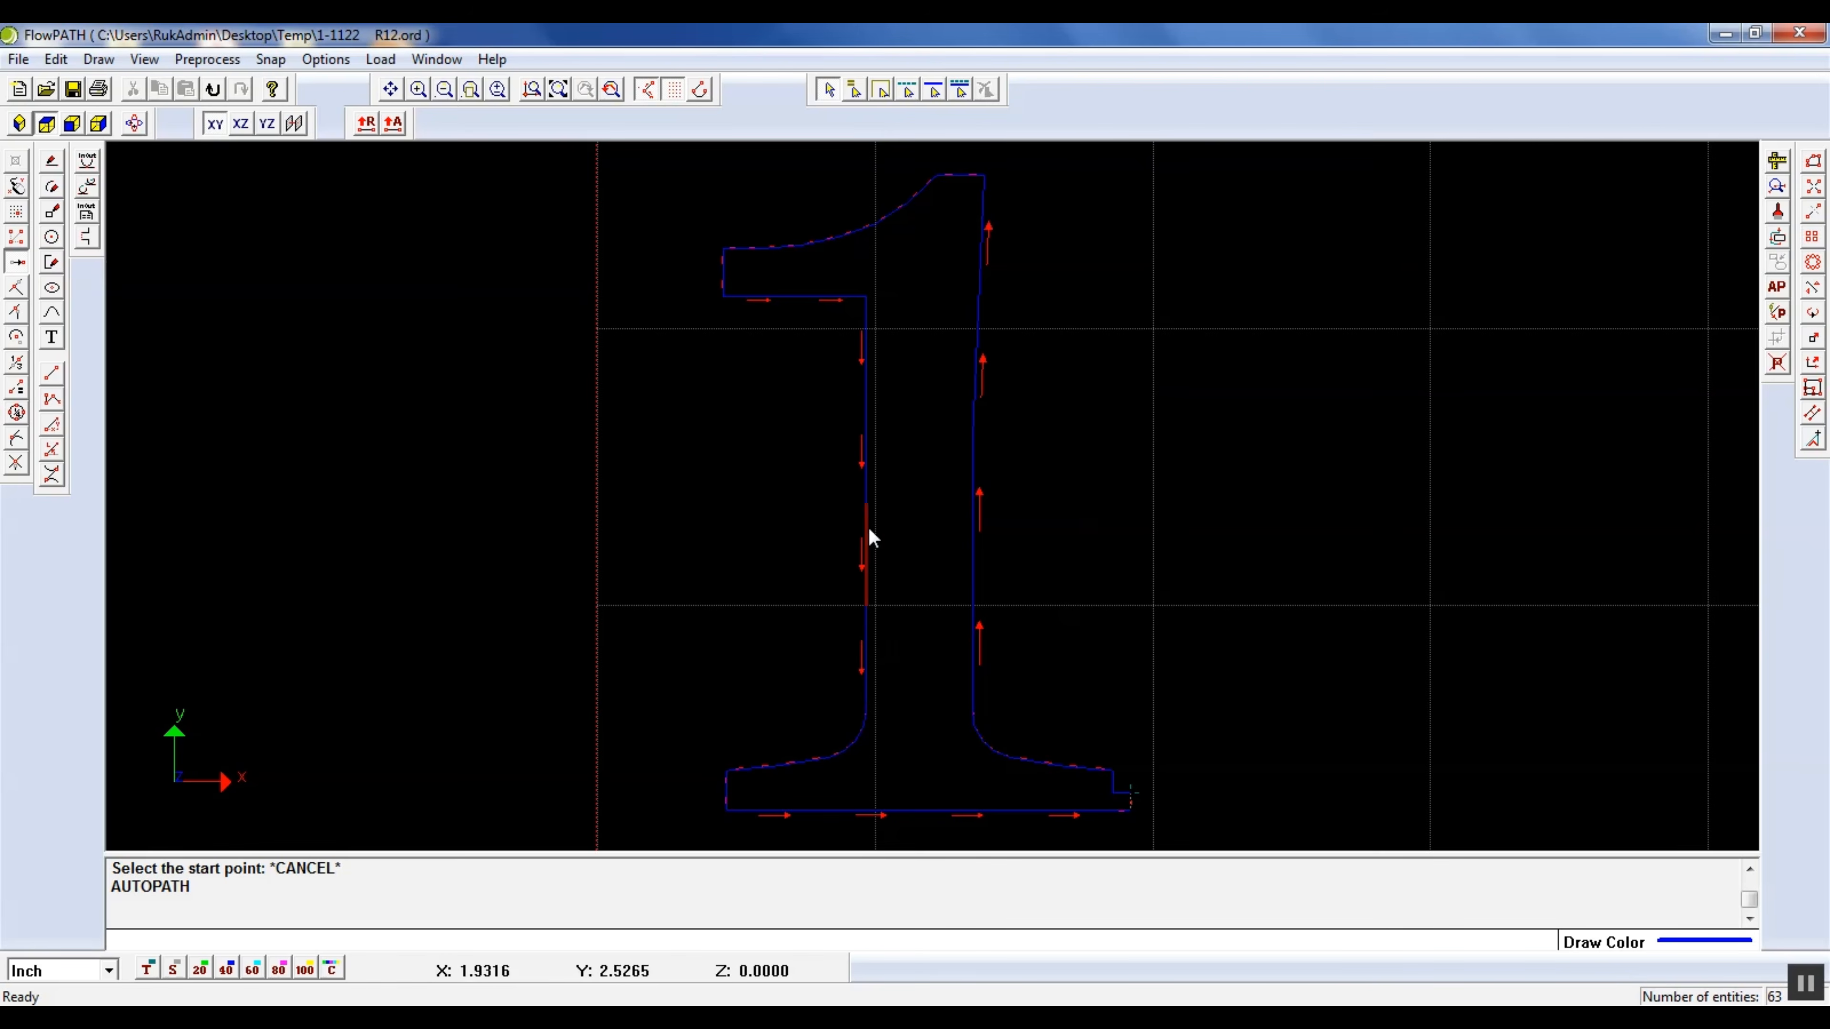
Open the exported ORD file "1-1122 R12- Fixed.ord" without saving changes to the current drawing
{"action": "left_click", "coordinate": [18, 59]}
{"action": "left_click", "coordinate": [32, 110]}
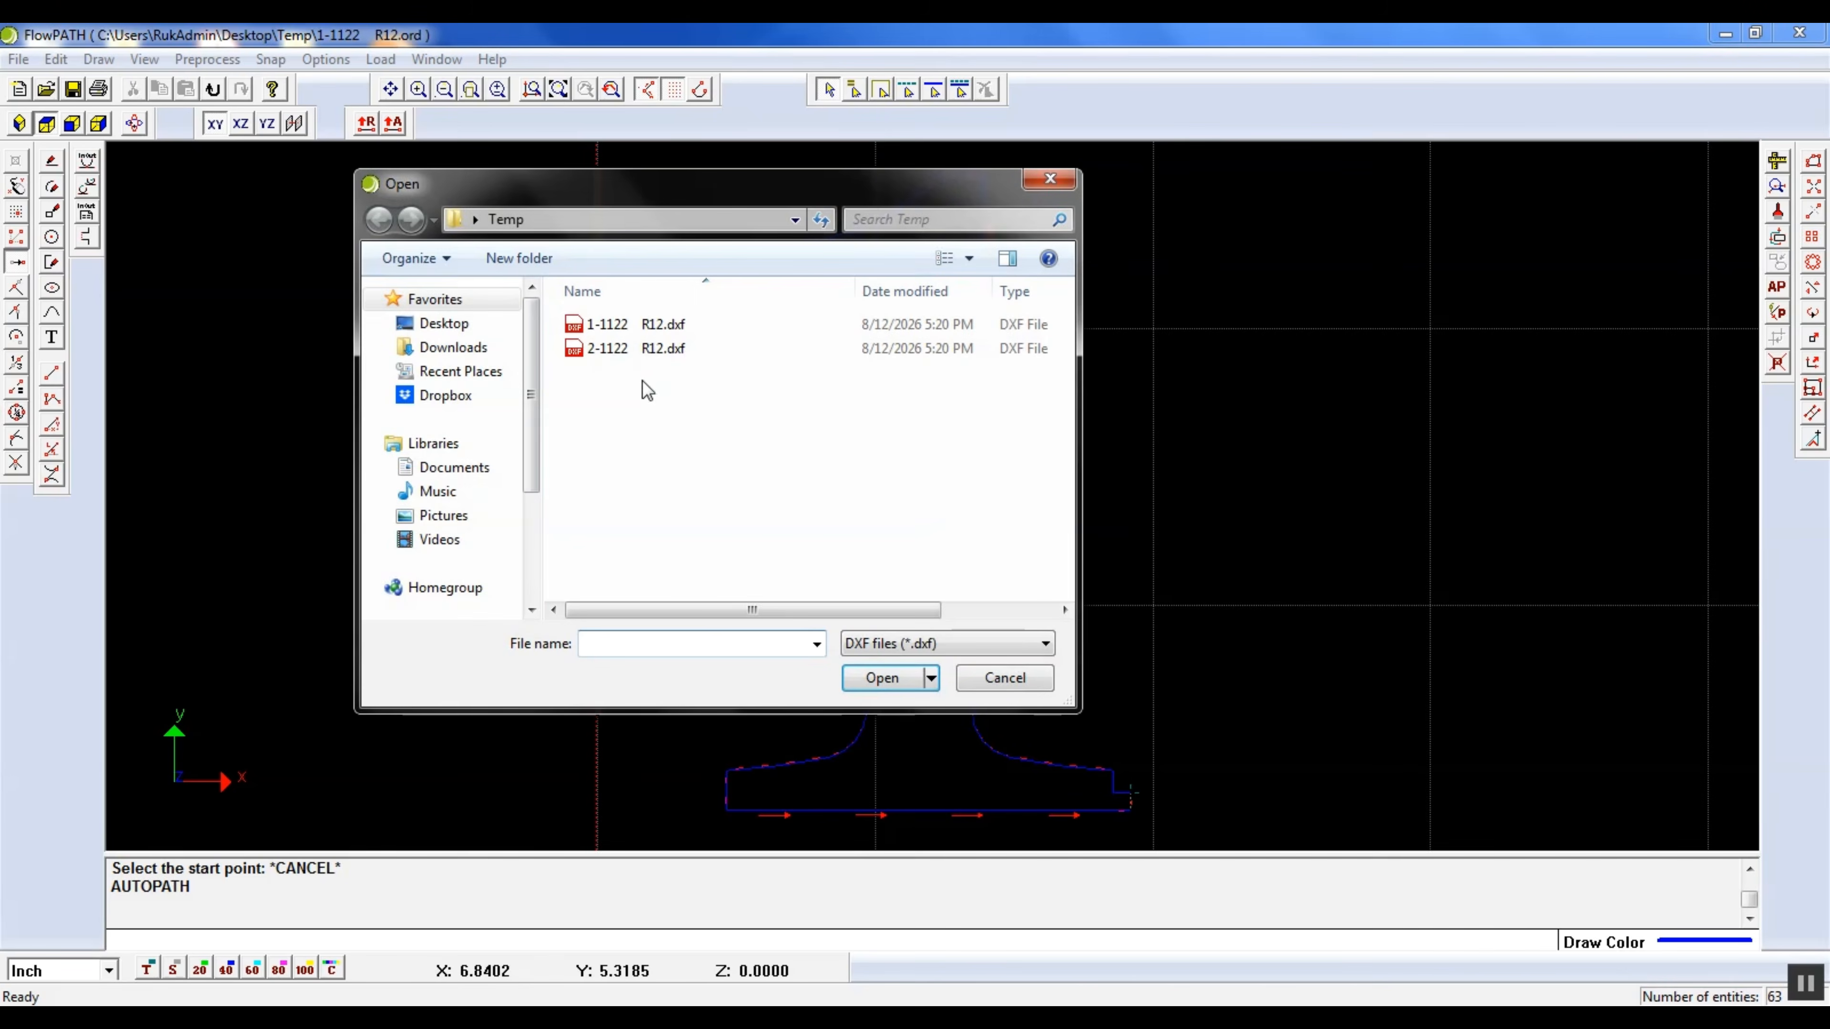
{"action": "left_click", "coordinate": [885, 643]}
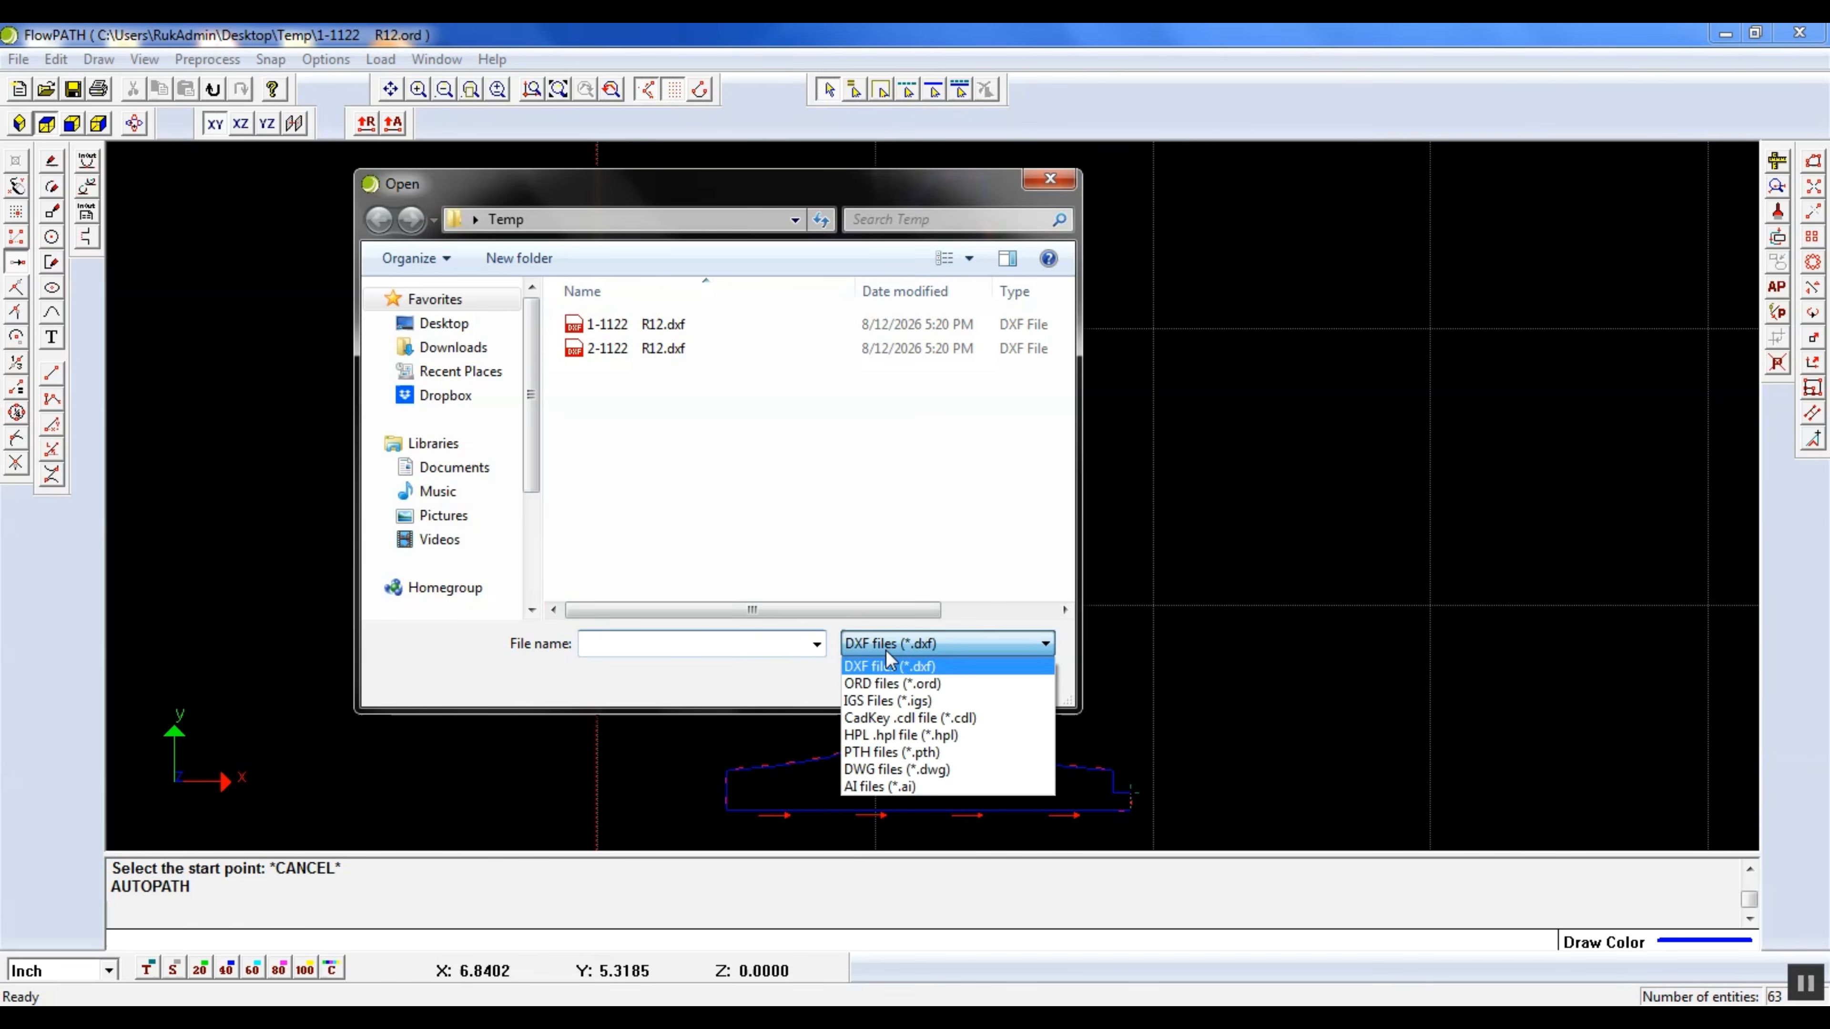
{"action": "left_click", "coordinate": [893, 684]}
{"action": "double_click", "coordinate": [663, 325]}
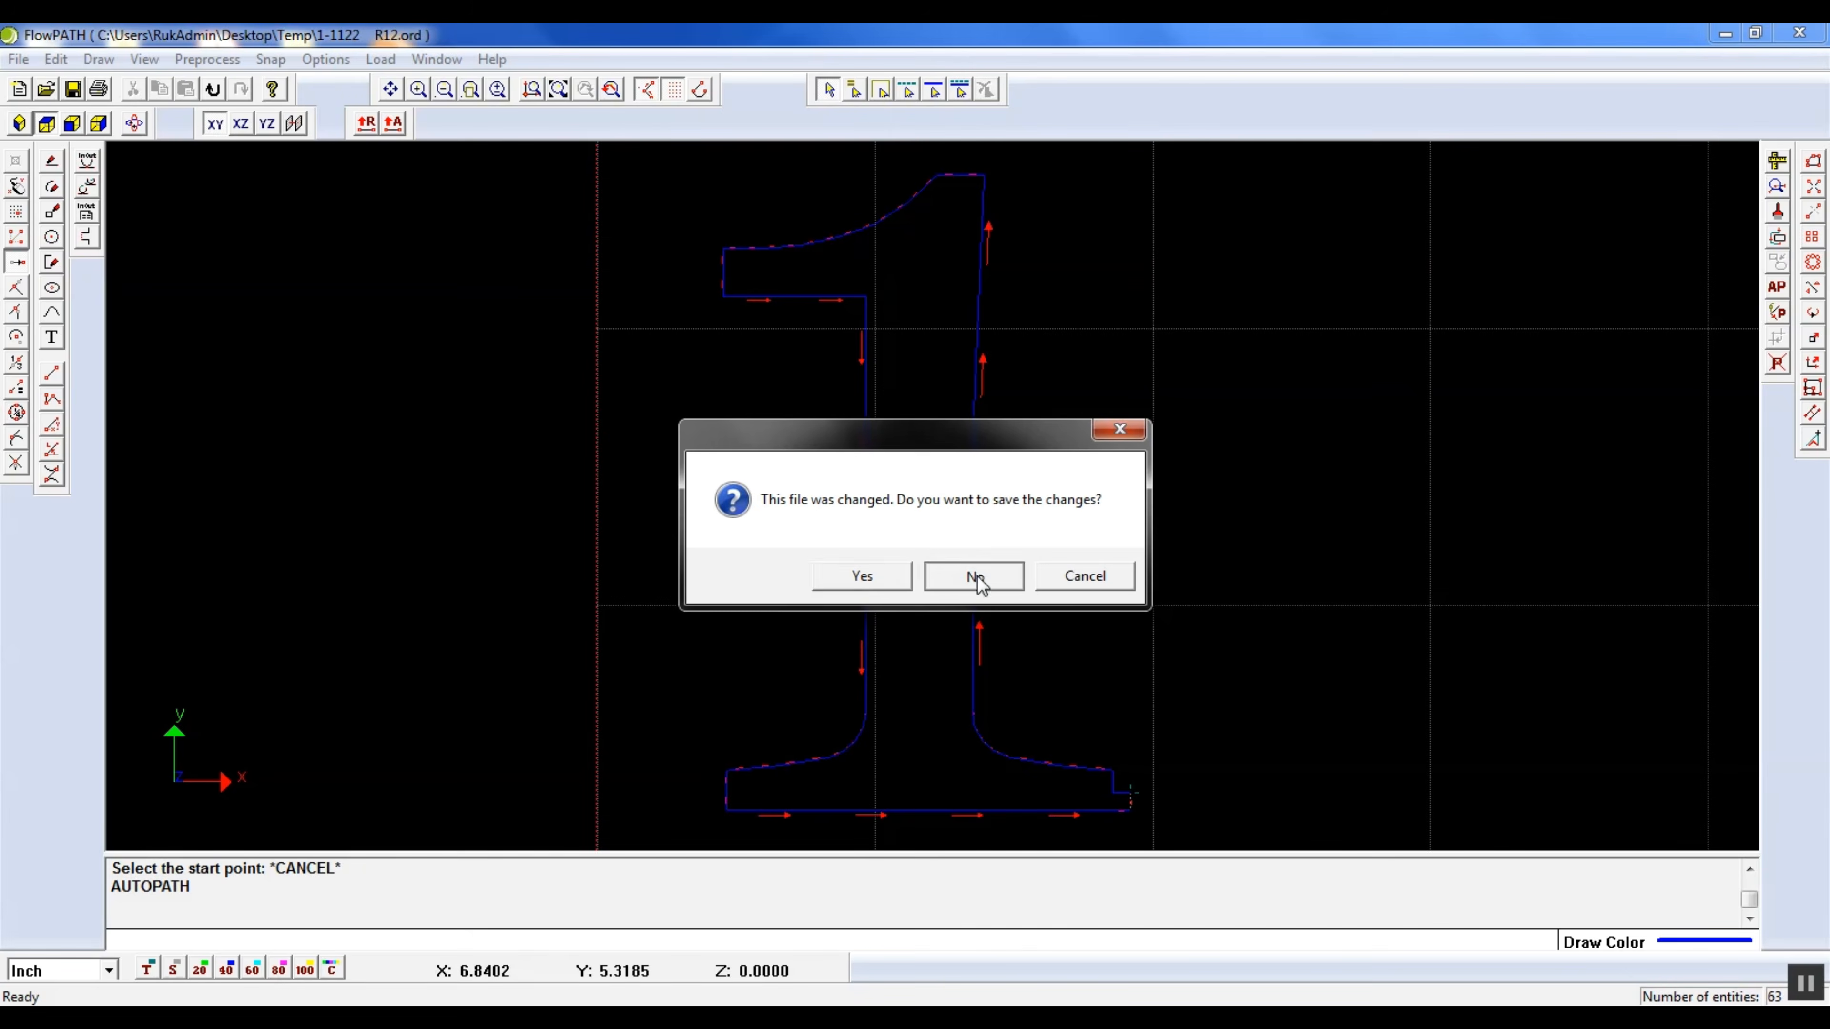
{"action": "left_click", "coordinate": [976, 579]}
Check the opened path file for gaps and offset problems and examine the offset lines along the stem
{"action": "scroll", "coordinate": [1148, 814], "scroll_direction": "up", "scroll_amount": 2}
{"action": "scroll", "coordinate": [981, 596], "scroll_direction": "down", "scroll_amount": 1}
{"action": "scroll", "coordinate": [881, 598], "scroll_direction": "down", "scroll_amount": 1}
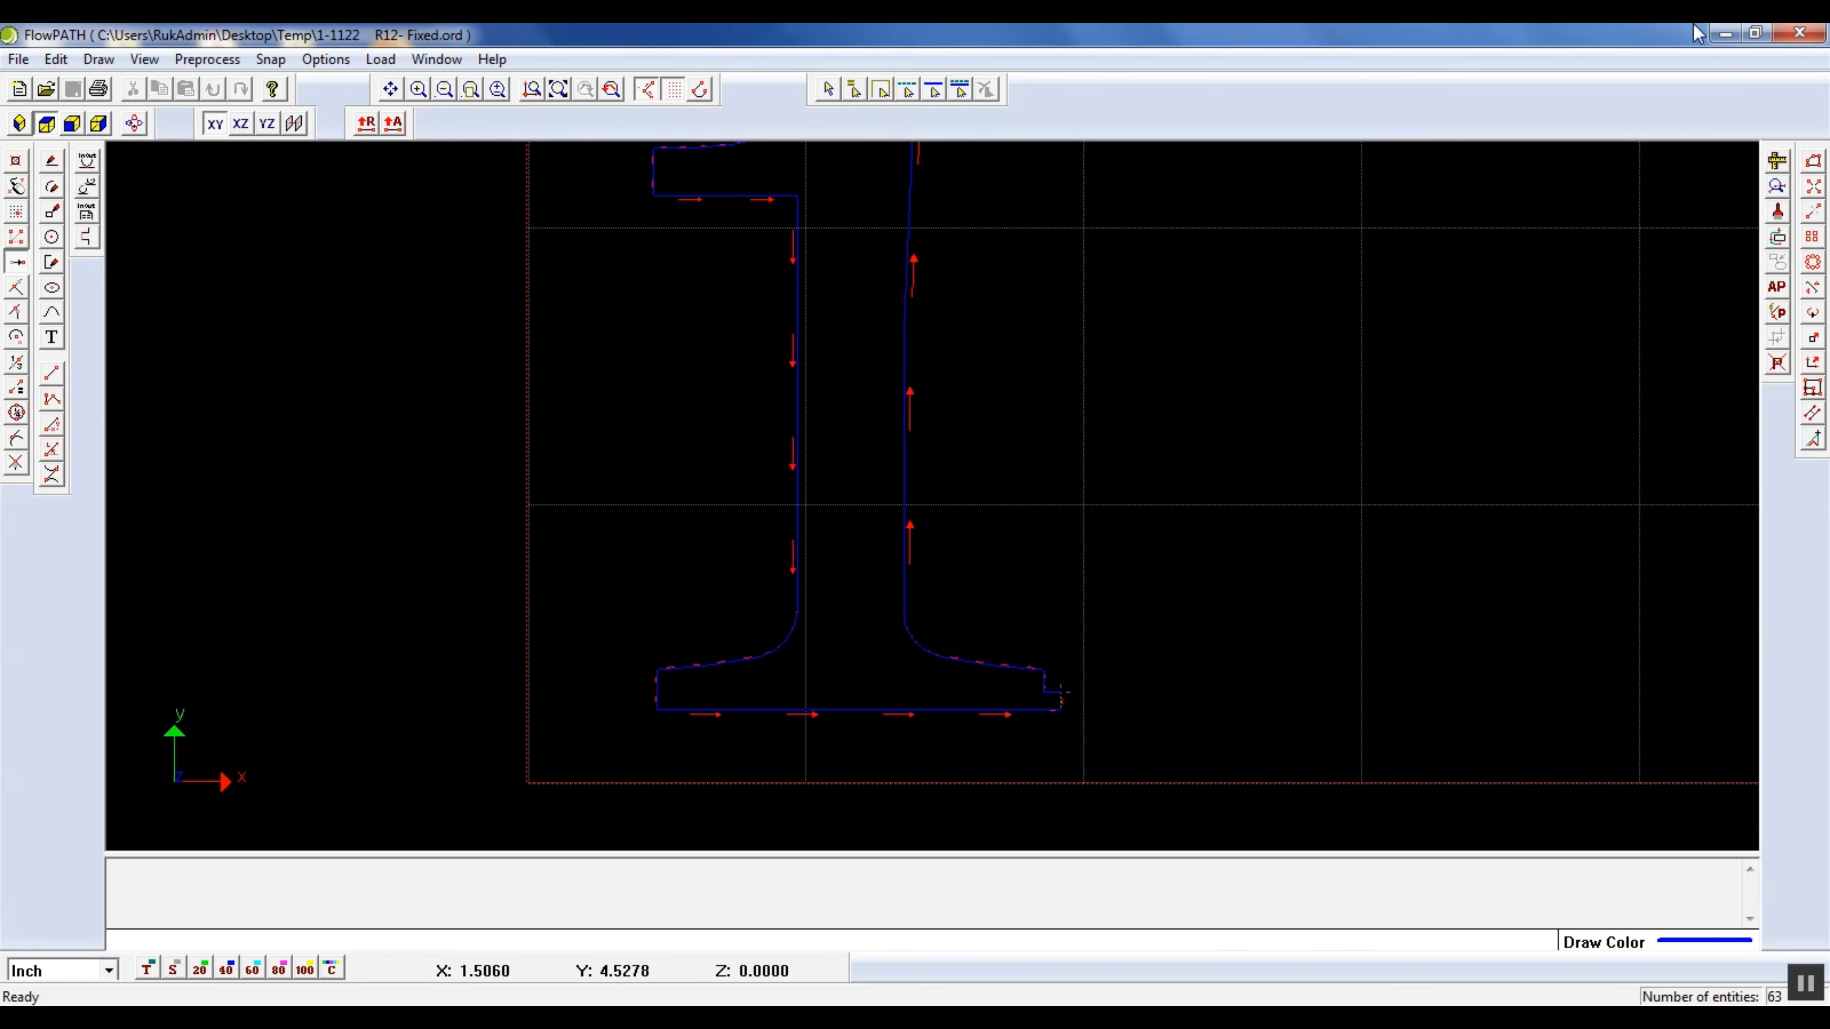
{"action": "scroll", "coordinate": [1035, 513], "scroll_direction": "down", "scroll_amount": 1}
{"action": "left_click", "coordinate": [553, 94]}
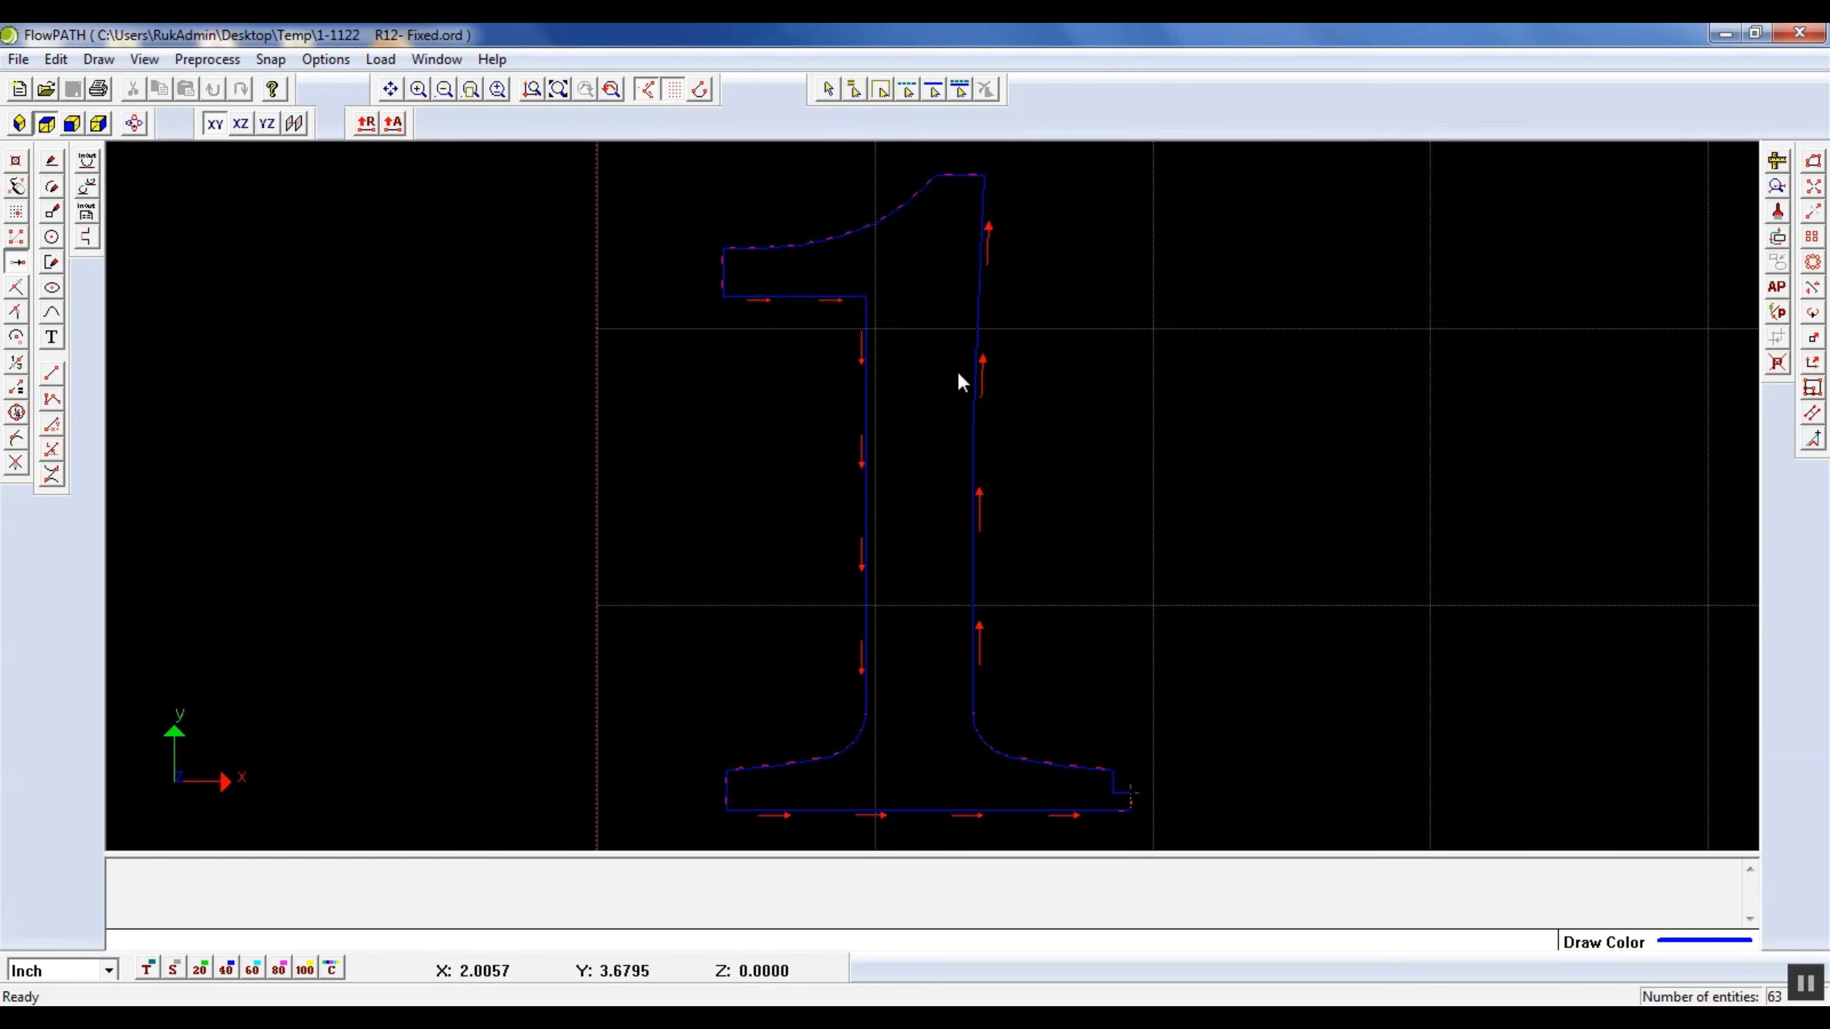
{"action": "left_click", "coordinate": [1775, 189]}
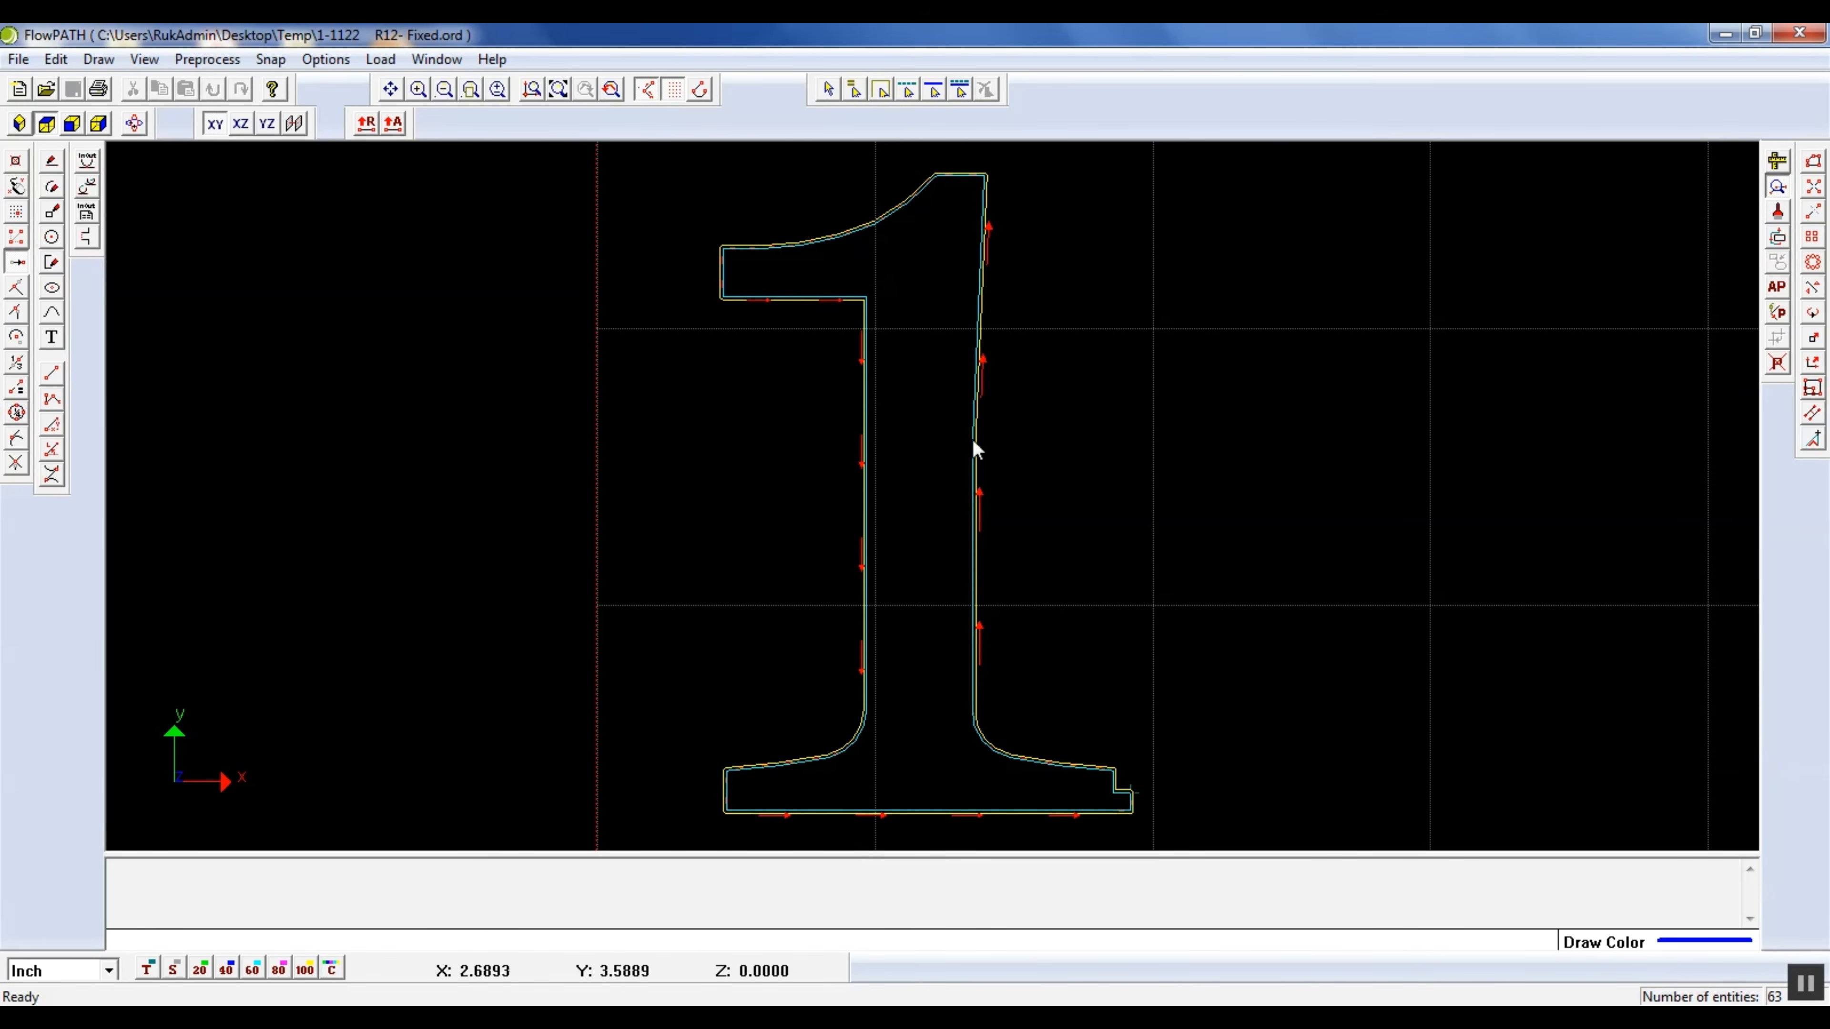
{"action": "scroll", "coordinate": [1089, 752], "scroll_direction": "up", "scroll_amount": 5}
{"action": "scroll", "coordinate": [1054, 686], "scroll_direction": "down", "scroll_amount": 2}
{"action": "scroll", "coordinate": [1057, 692], "scroll_direction": "down", "scroll_amount": 3}
{"action": "scroll", "coordinate": [992, 465], "scroll_direction": "up", "scroll_amount": 5}
{"action": "scroll", "coordinate": [904, 598], "scroll_direction": "down", "scroll_amount": 3}
{"action": "scroll", "coordinate": [919, 433], "scroll_direction": "up", "scroll_amount": 3}
{"action": "scroll", "coordinate": [926, 288], "scroll_direction": "down", "scroll_amount": 3}
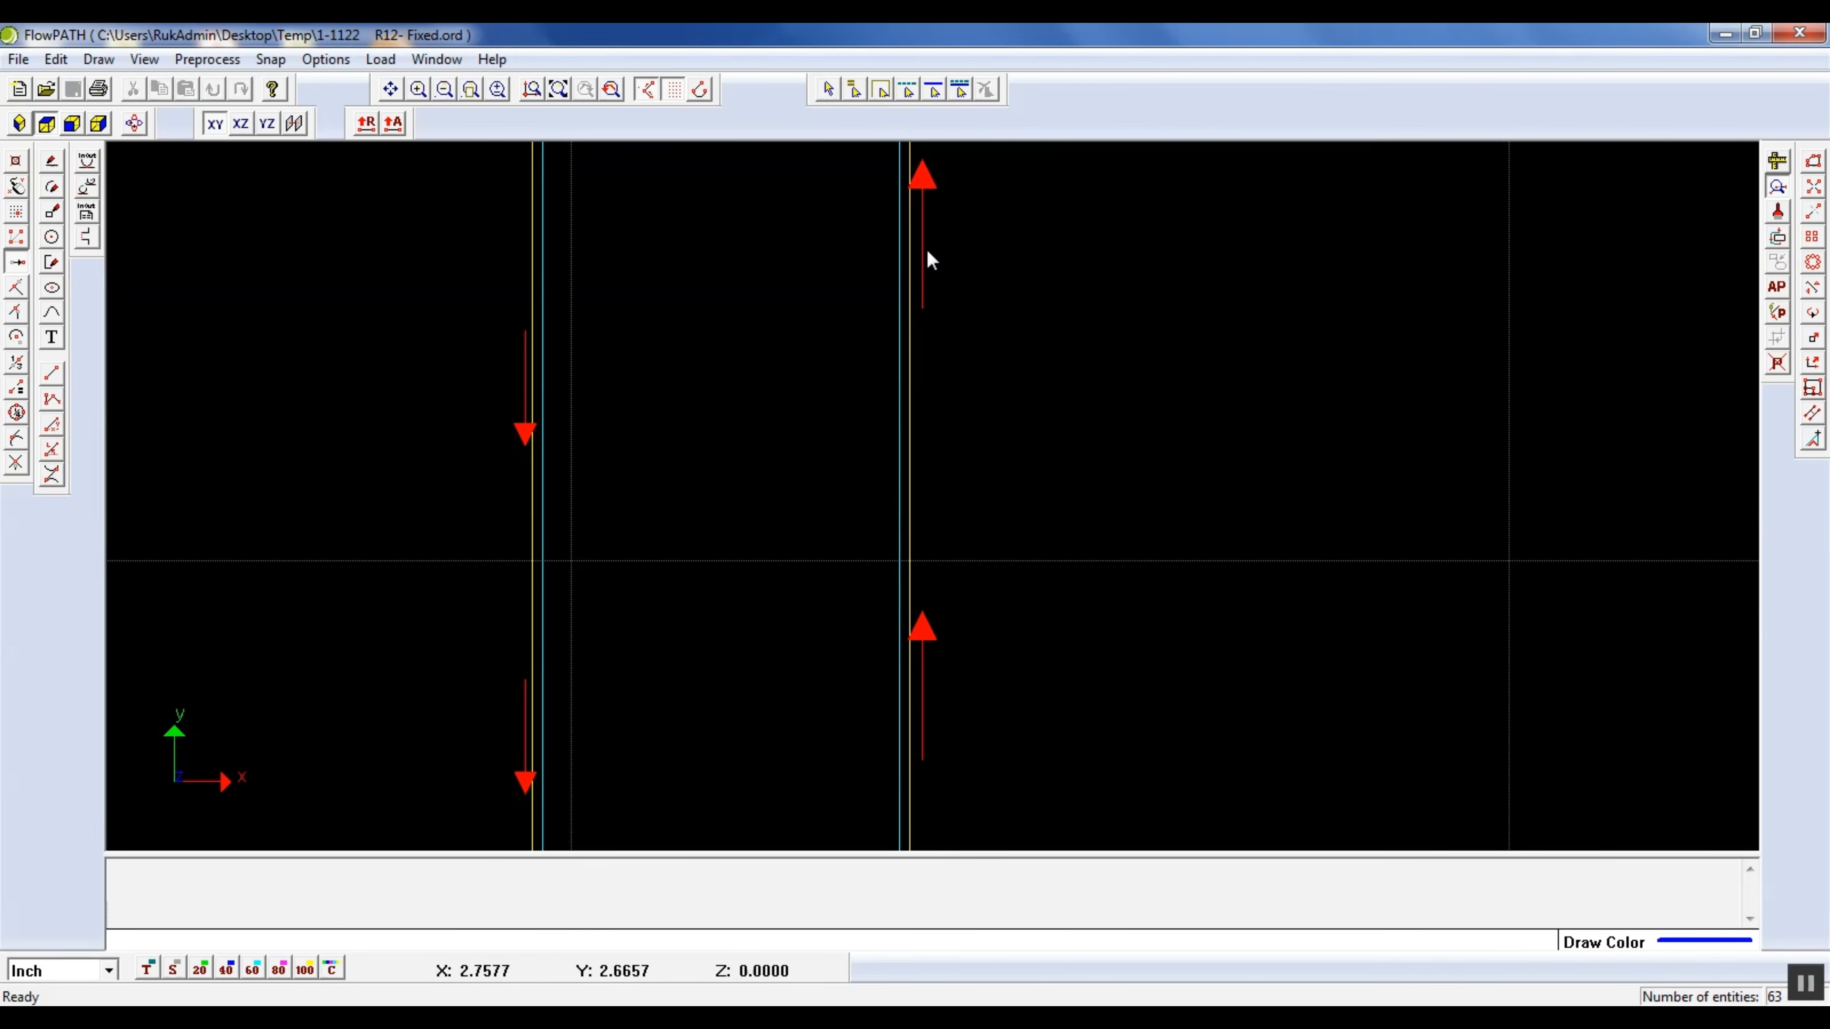
{"action": "left_click", "coordinate": [558, 88]}
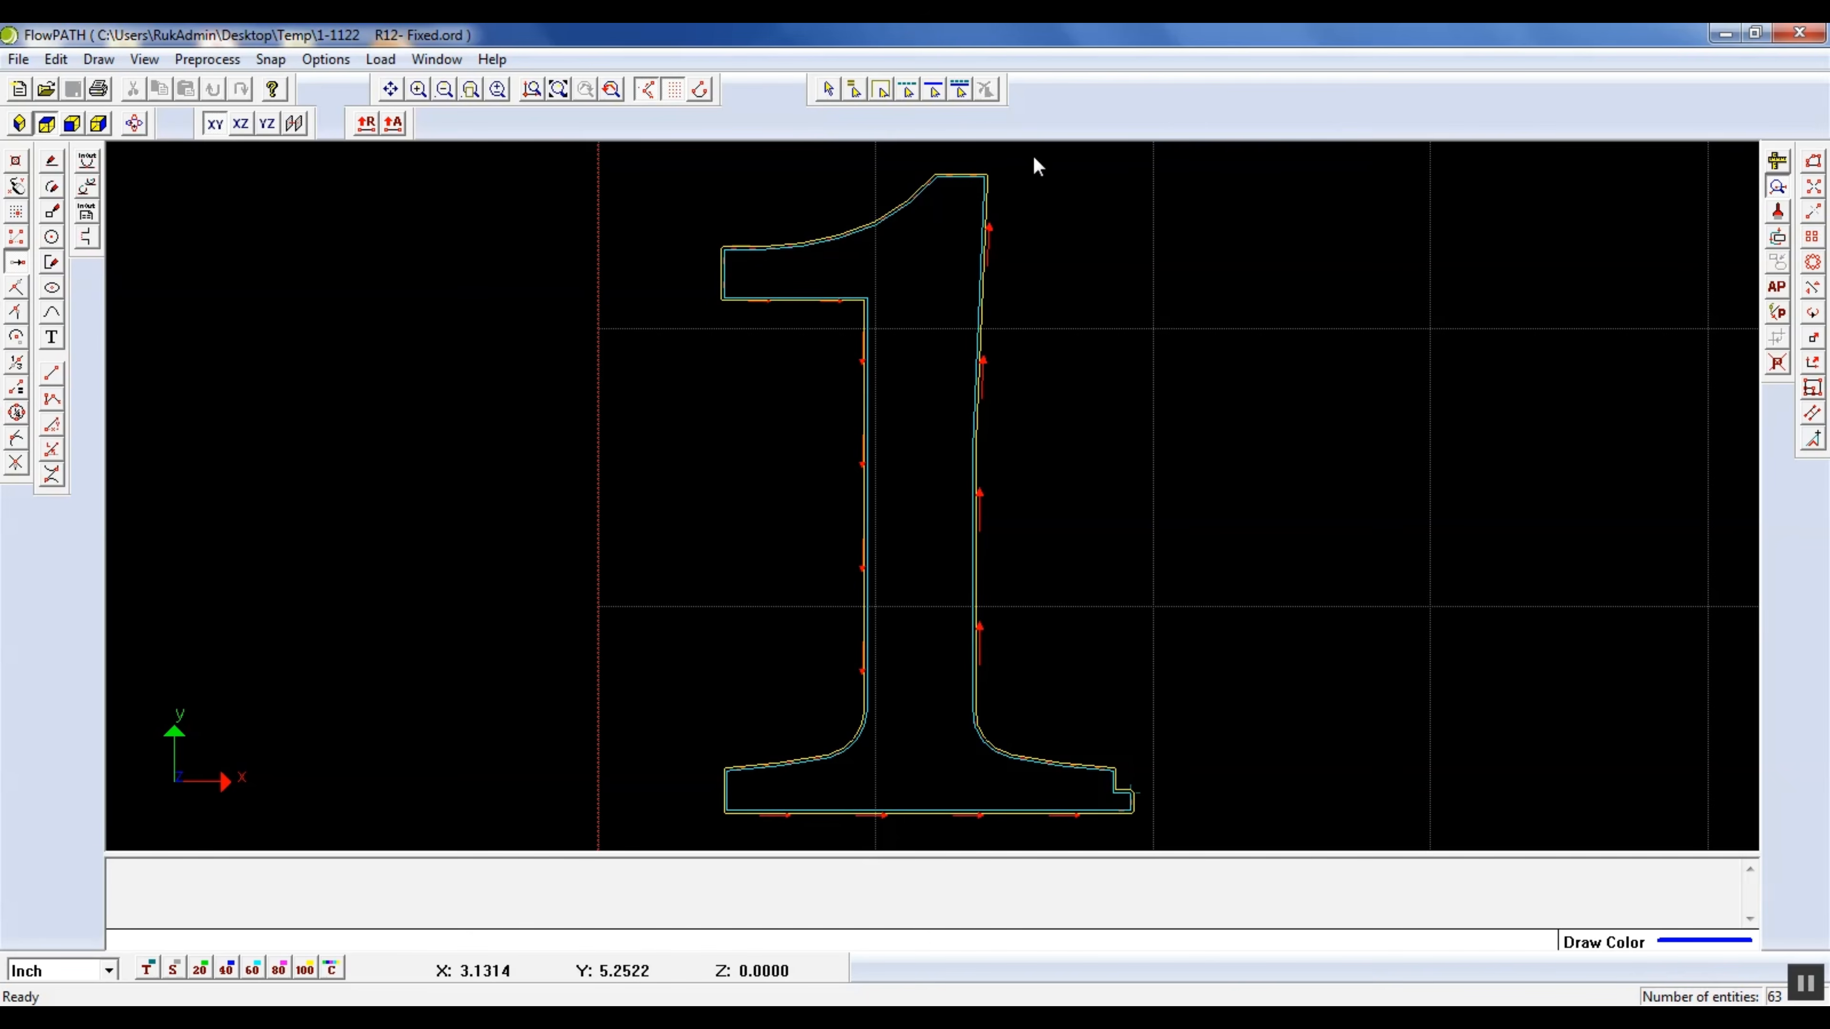
{"action": "left_click", "coordinate": [1772, 189]}
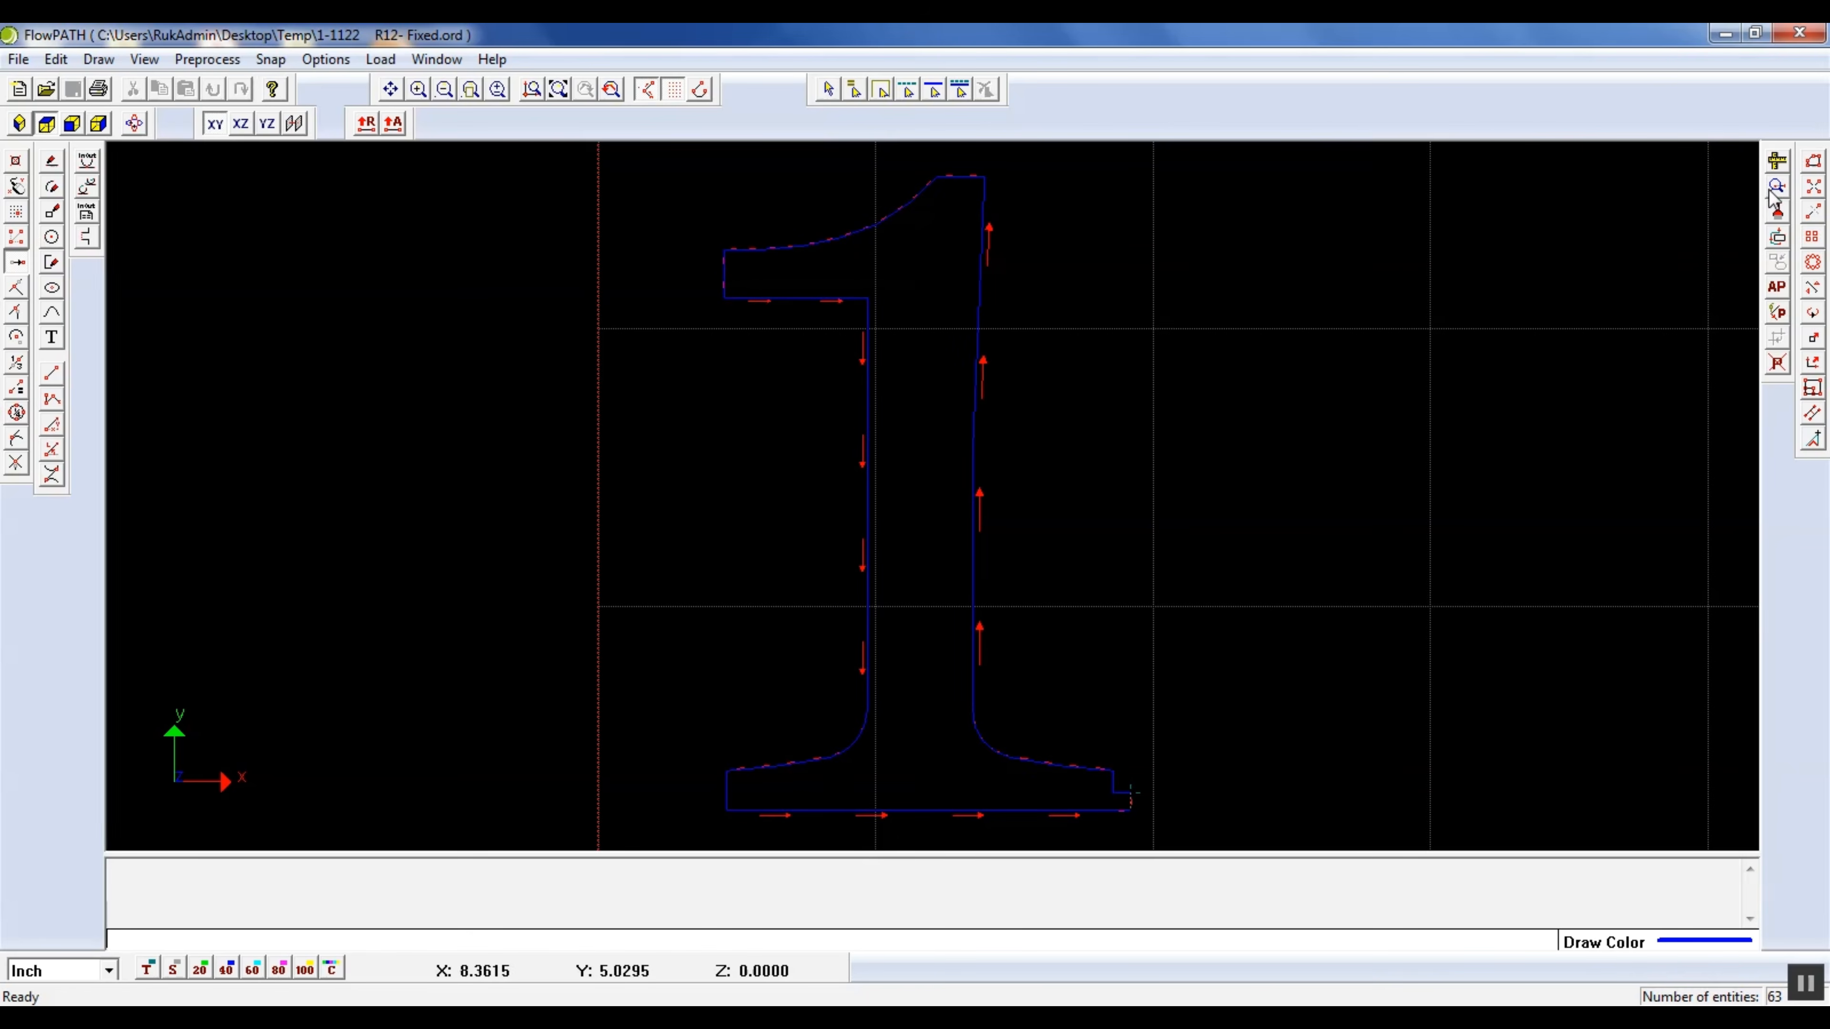
Purge zero-length and duplicated entities from the opened path file and fit the numeral in the view
{"action": "left_click", "coordinate": [1777, 213]}
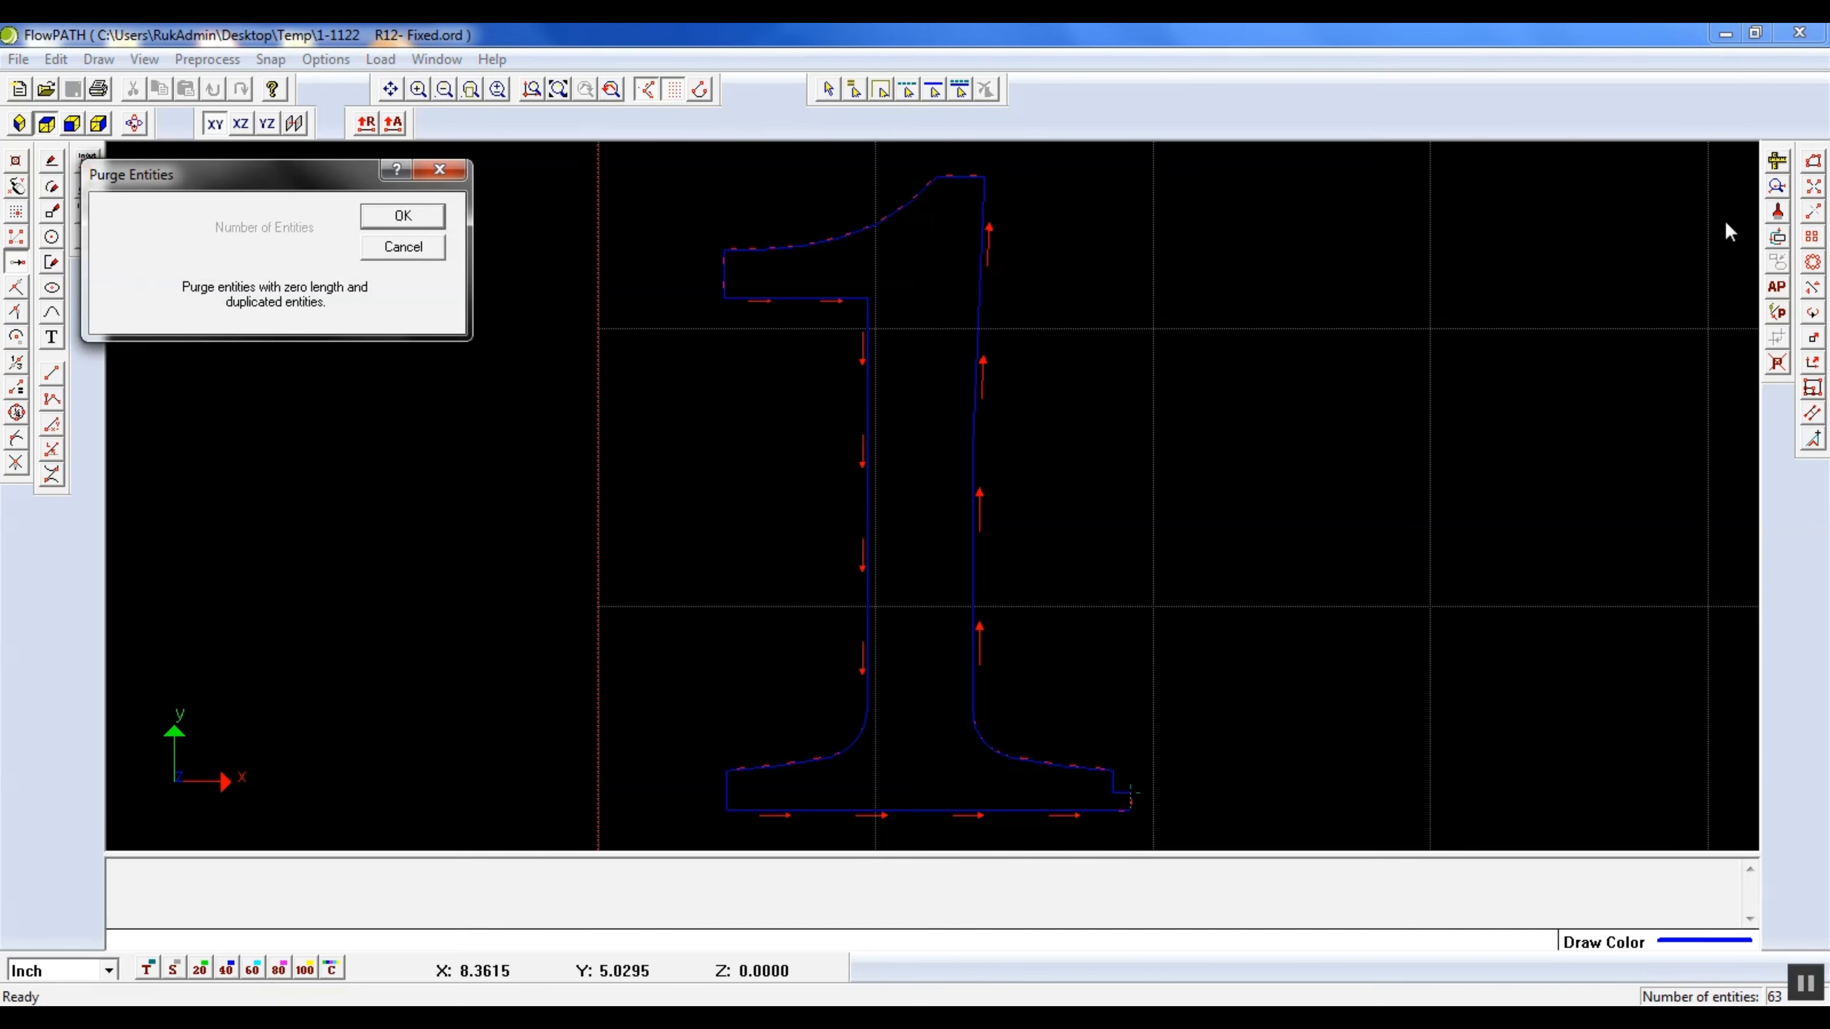
{"action": "left_click", "coordinate": [410, 215]}
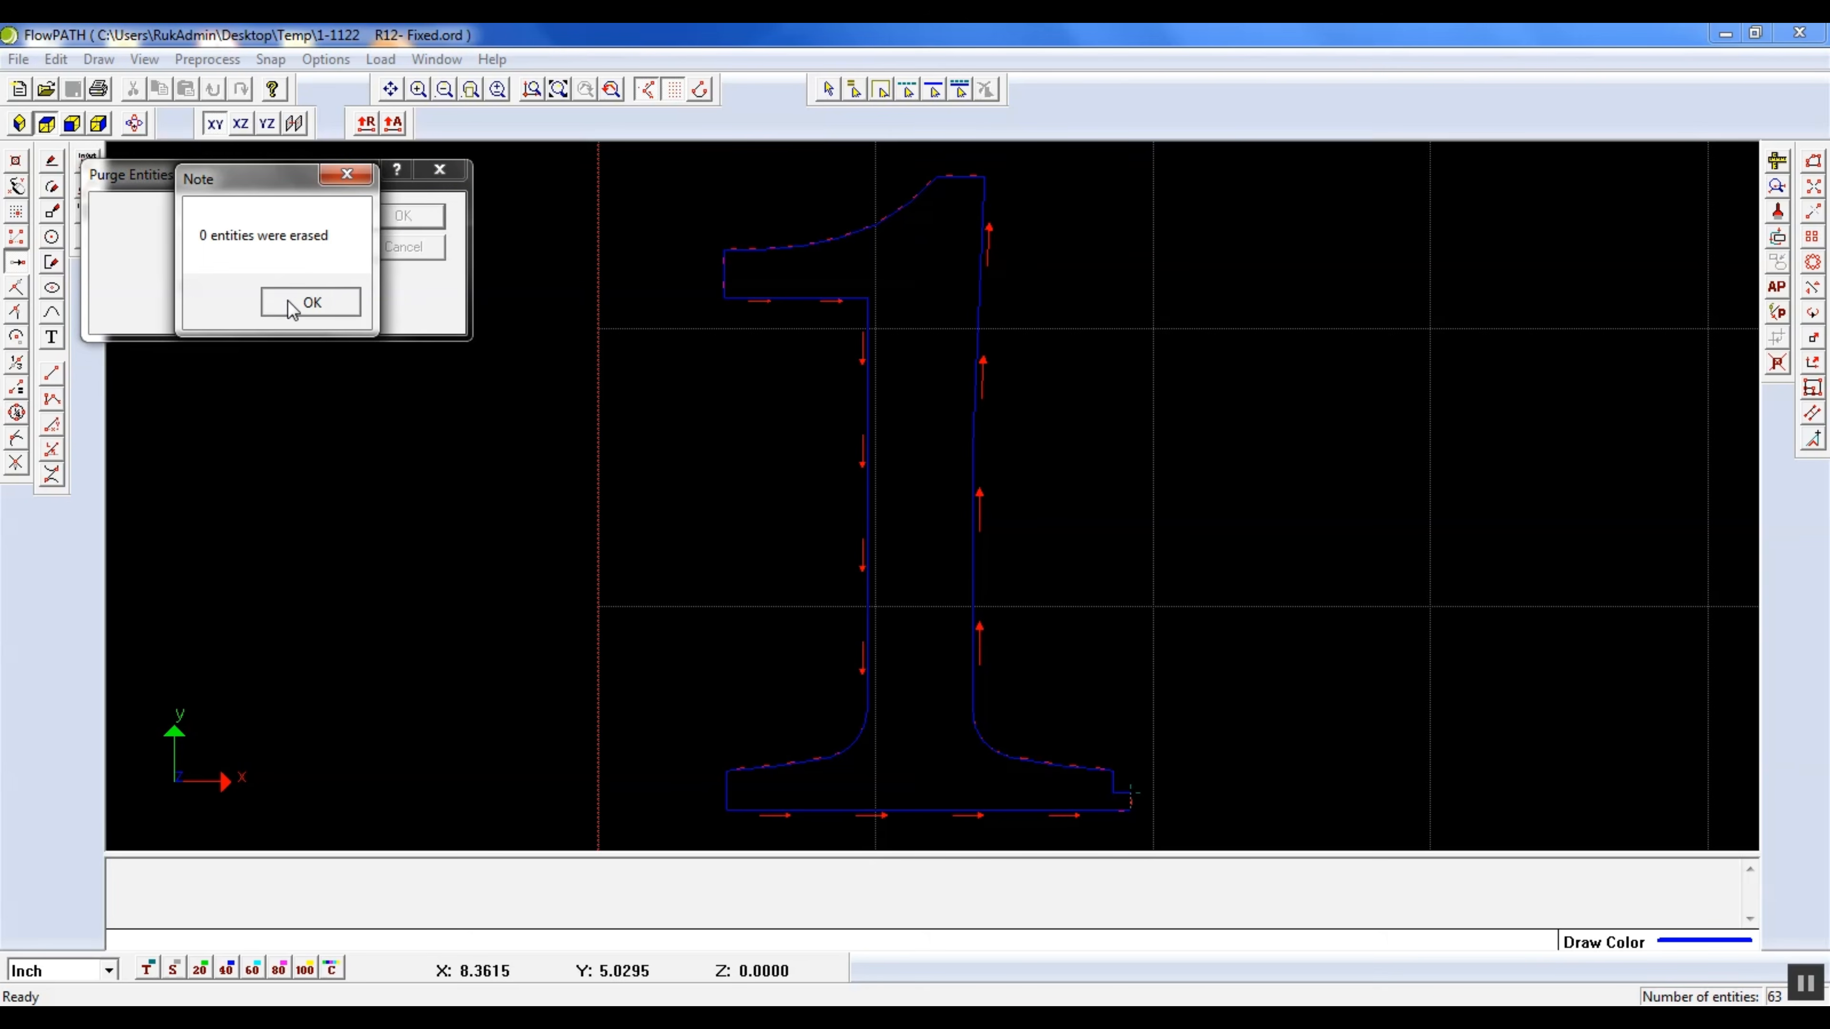
{"action": "left_click", "coordinate": [301, 299]}
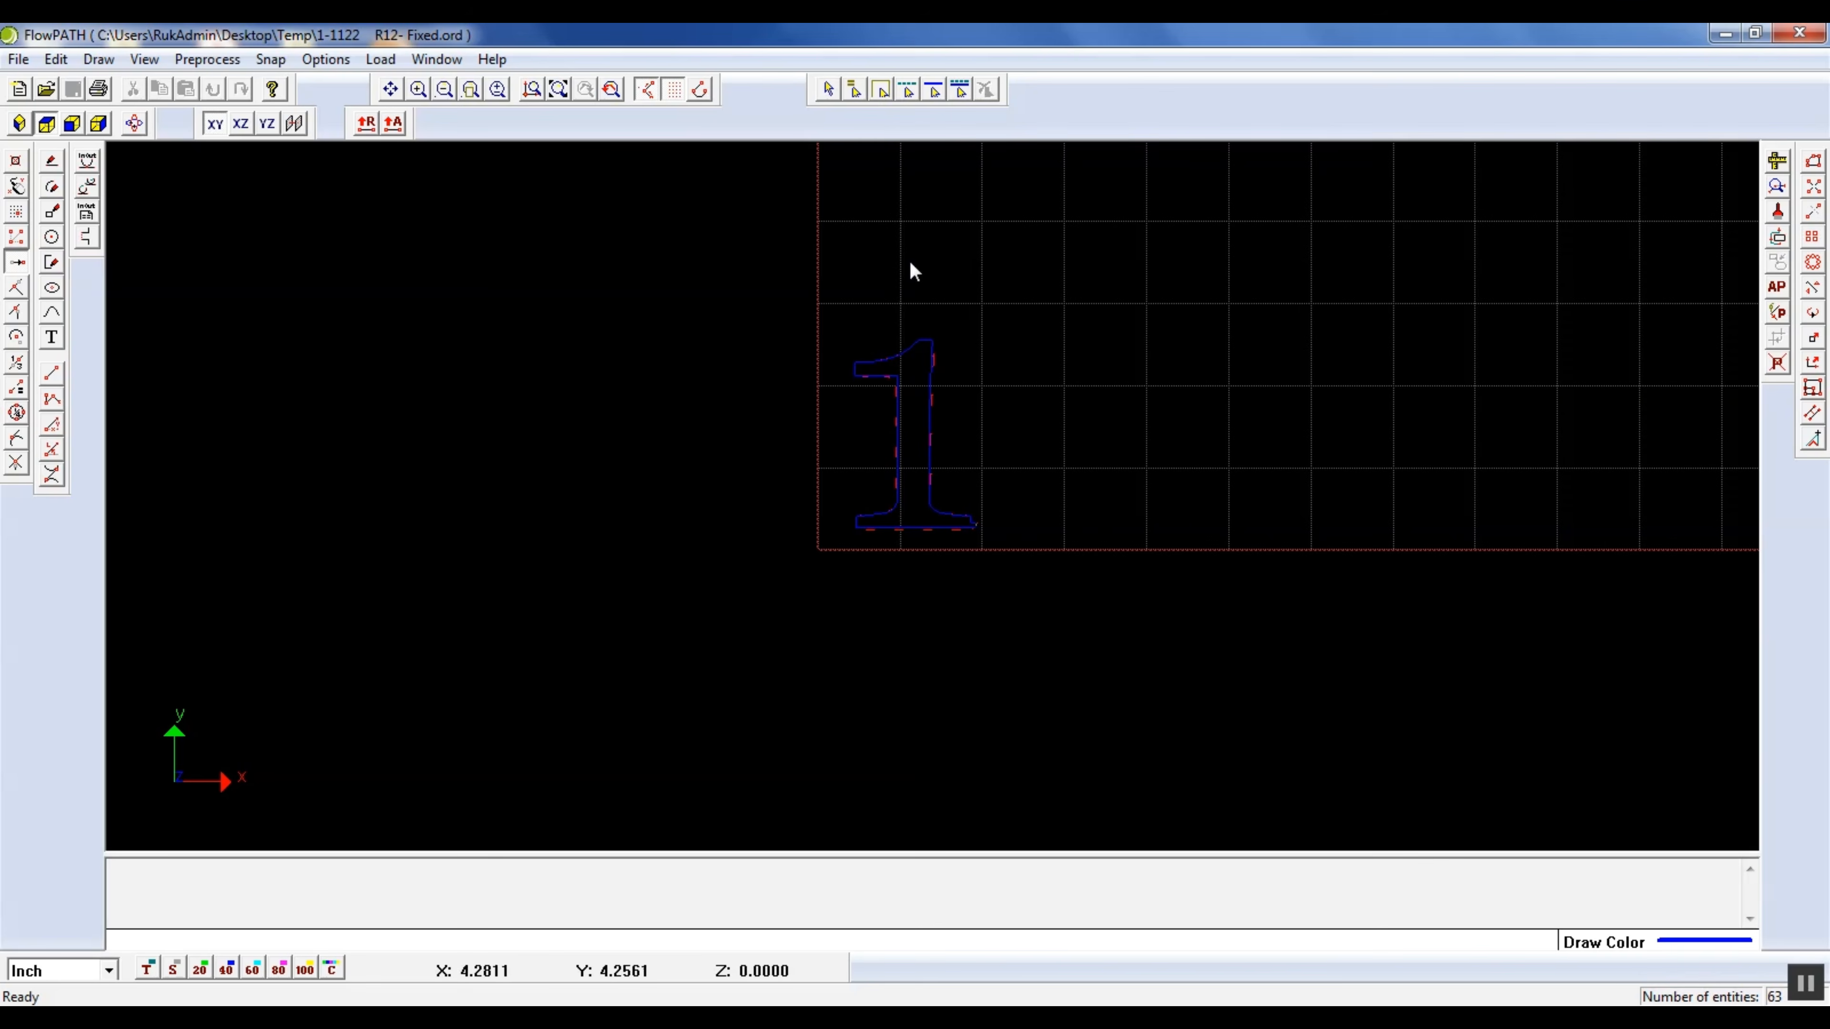
{"action": "left_click", "coordinate": [611, 93]}
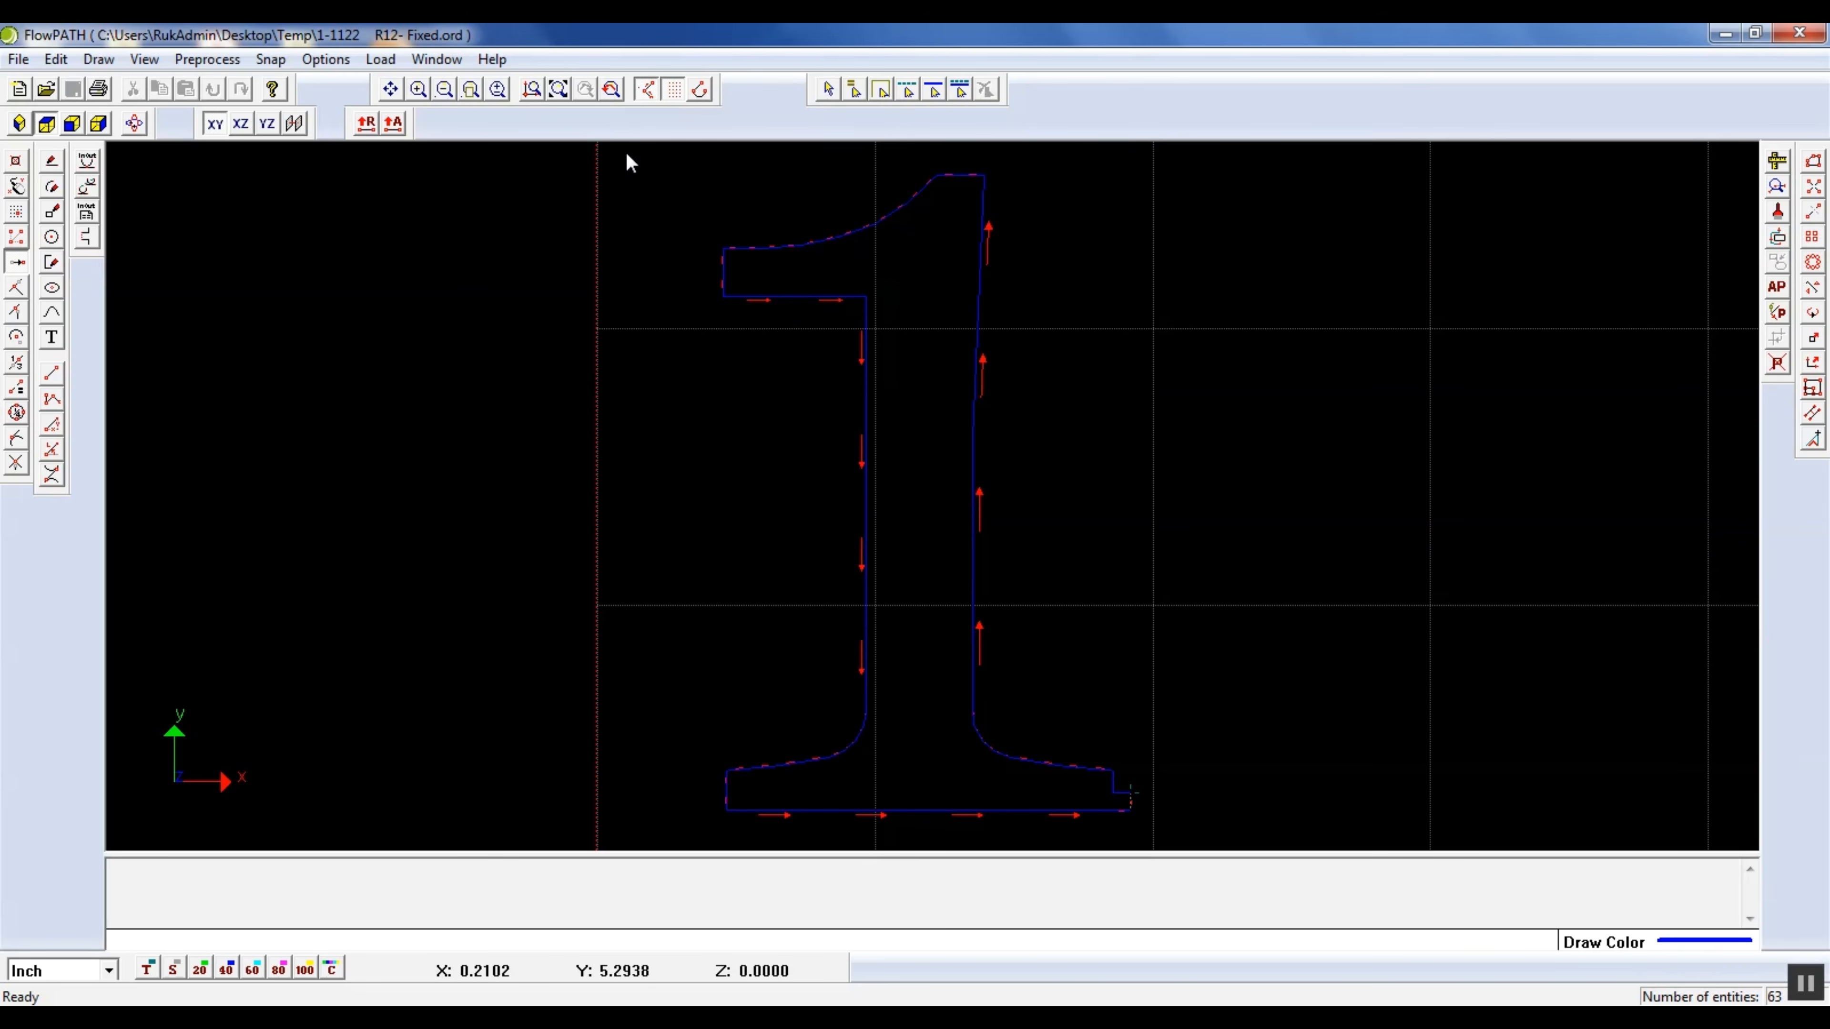